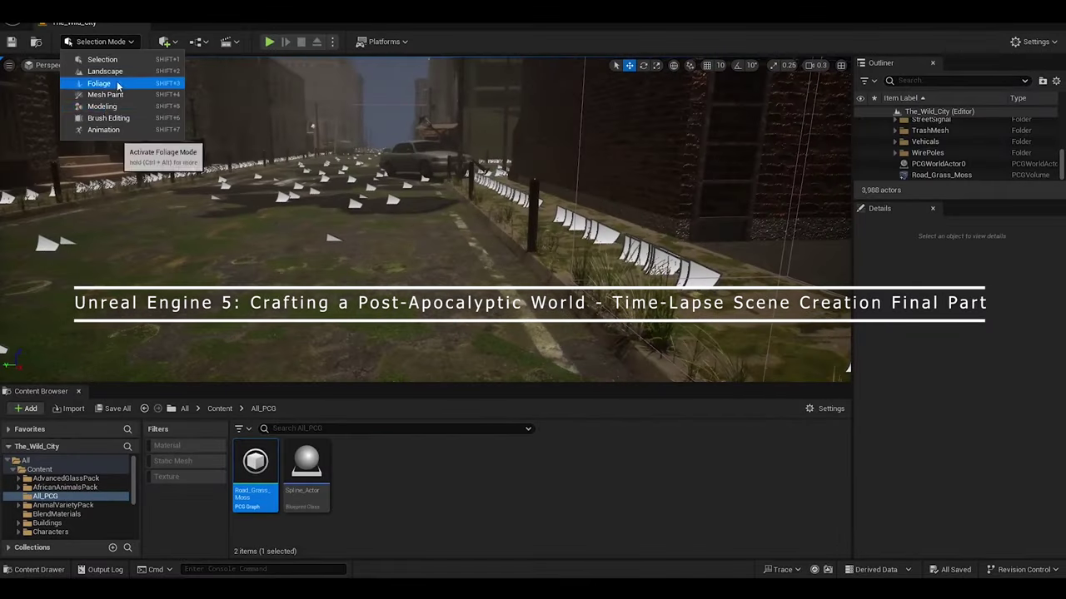
Switch the editor from Selection Mode to Foliage Mode so the Foliage Paint panel opens.
click(117, 85)
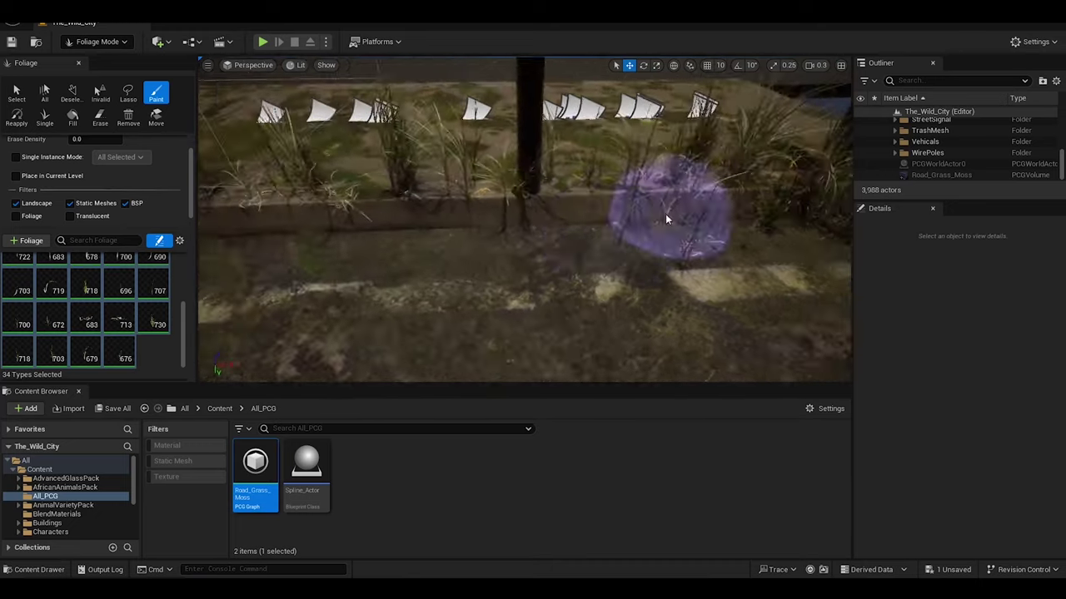
Paint grass and plants along the curb edge, around the bollard and near the road markings.
drag(665, 214, 523, 179)
right_drag(523, 179, 500, 155)
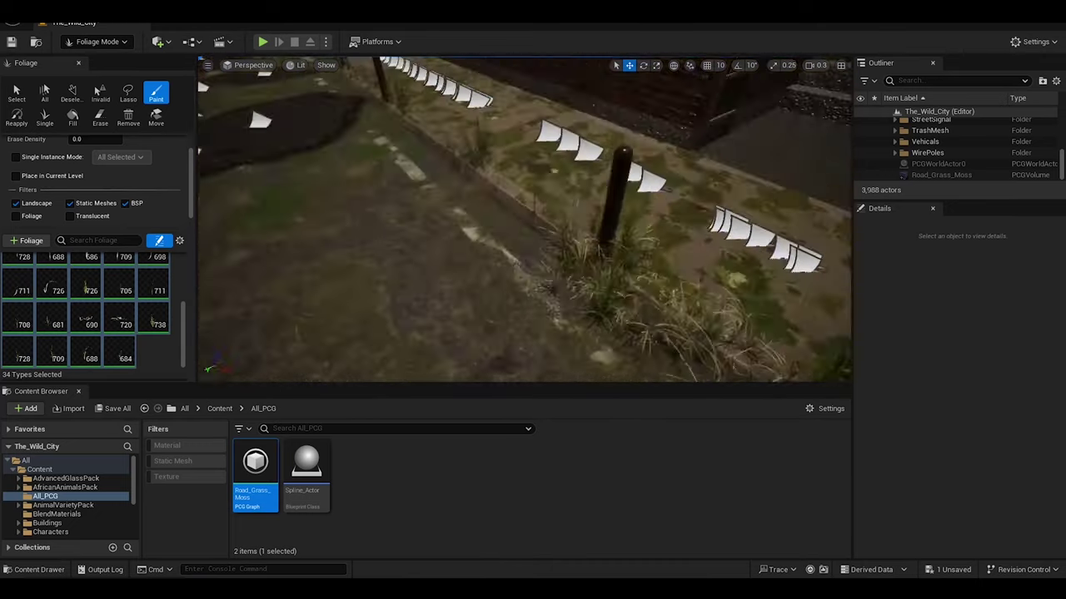
mouse_move(559, 217)
right_down()
mouse_move(621, 126)
mouse_move(674, 312)
right_up()
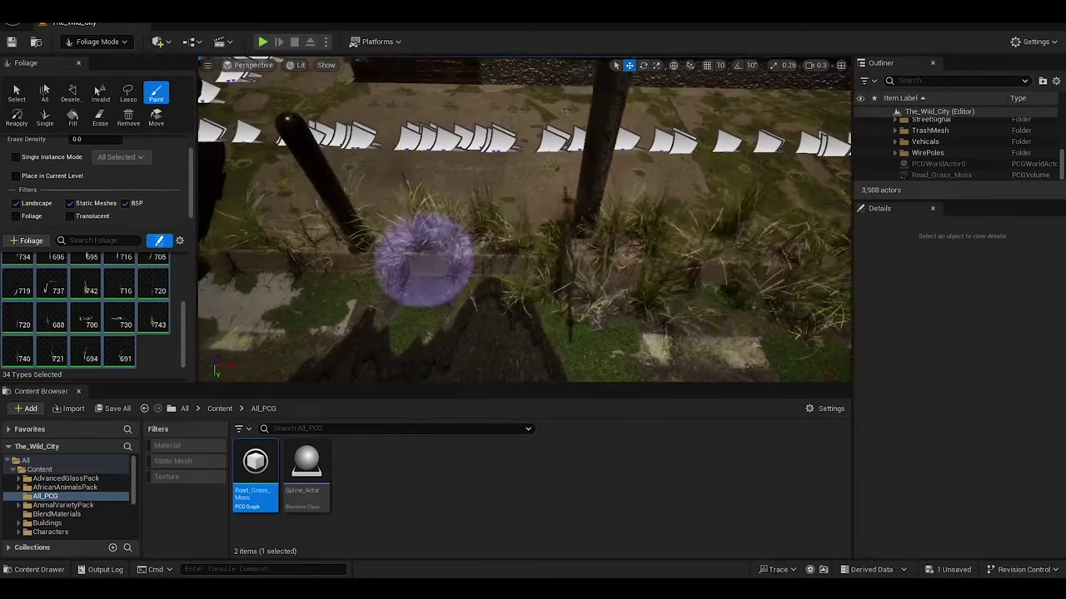
right_drag(397, 224, 351, 277)
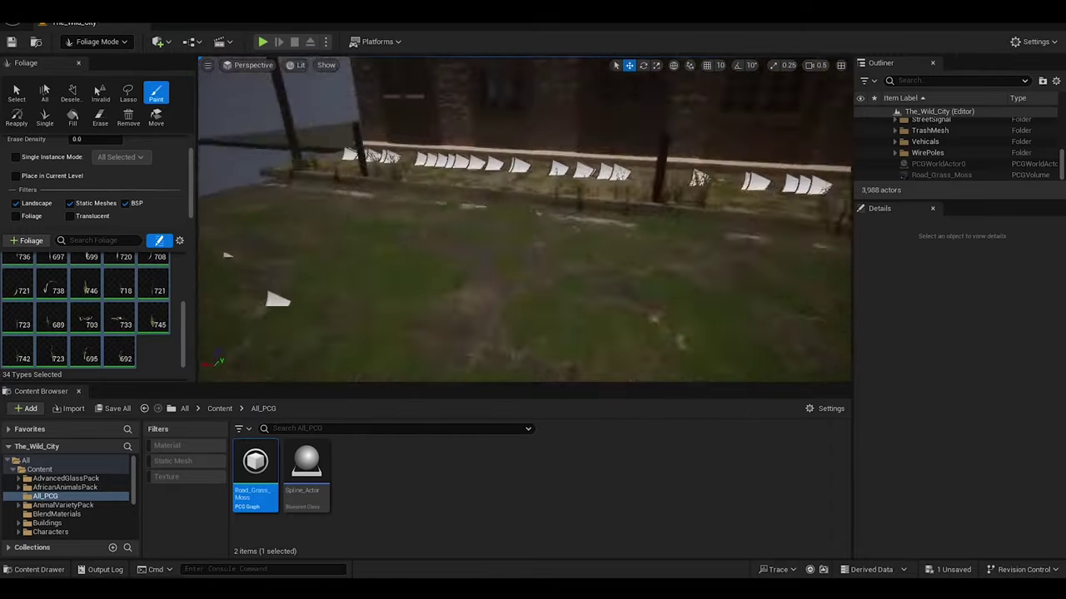
mouse_move(610, 252)
right_down()
mouse_move(661, 238)
mouse_move(580, 267)
mouse_move(663, 333)
right_up()
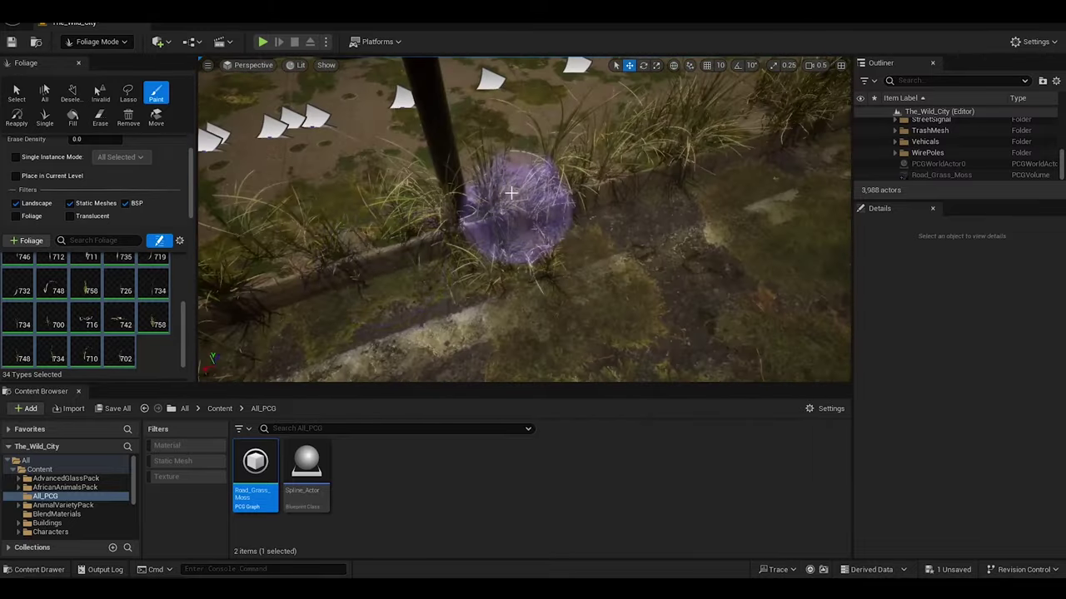
mouse_move(663, 333)
right_down()
mouse_move(701, 239)
mouse_move(313, 238)
right_up()
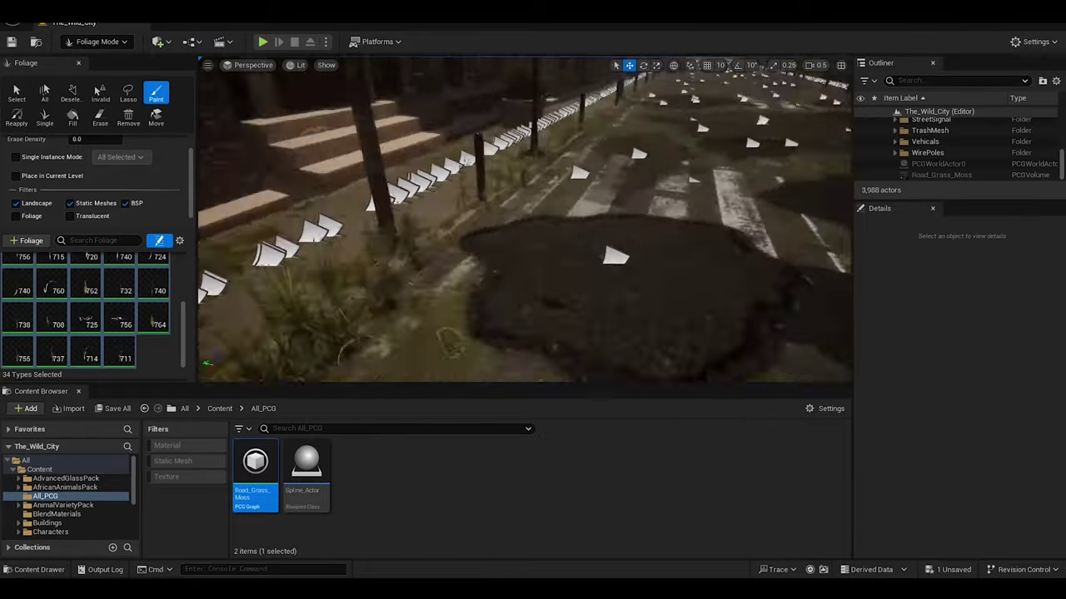
mouse_move(314, 238)
right_down()
mouse_move(429, 288)
mouse_move(447, 190)
mouse_move(408, 281)
mouse_move(321, 199)
mouse_move(430, 275)
mouse_move(476, 250)
mouse_move(487, 139)
mouse_move(571, 262)
mouse_move(483, 129)
right_up()
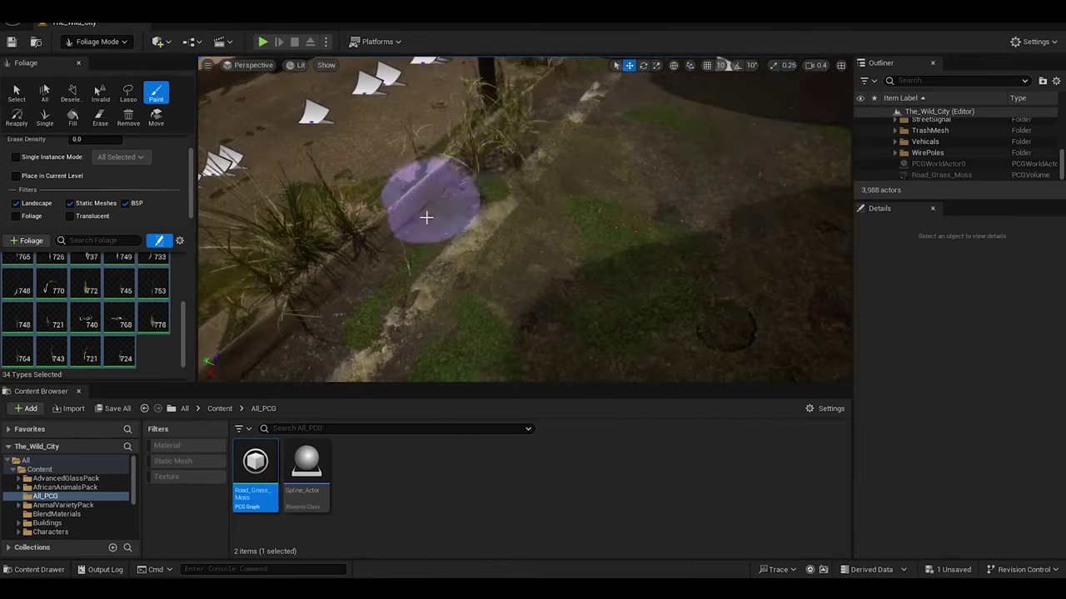
Paint more grass and plants along the curb beside the fence.
right_drag(356, 252, 358, 184)
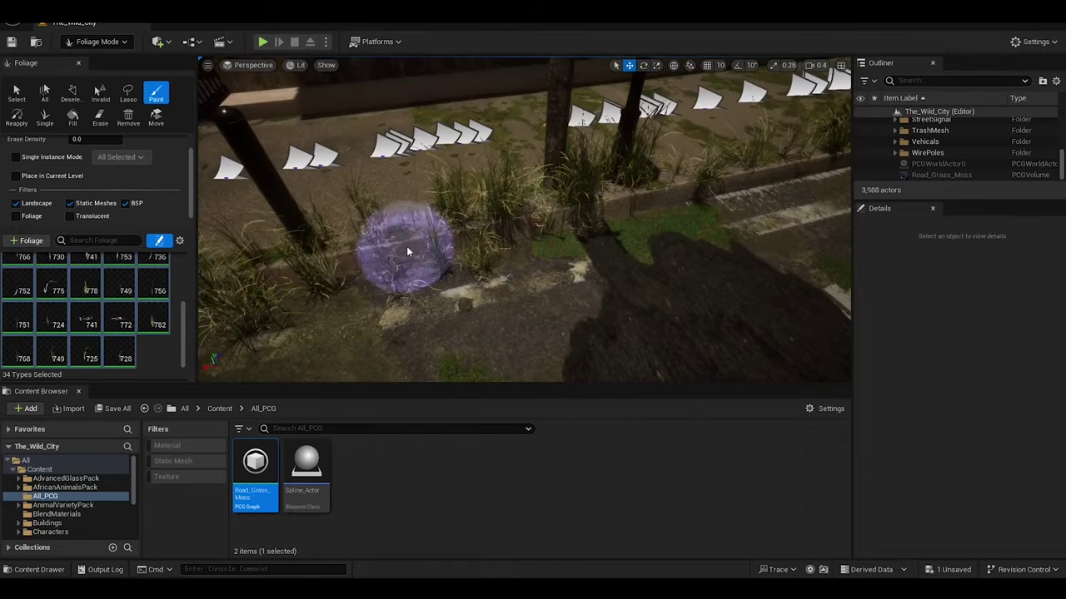
mouse_move(408, 251)
right_down()
mouse_move(445, 282)
mouse_move(417, 250)
mouse_move(608, 121)
right_up()
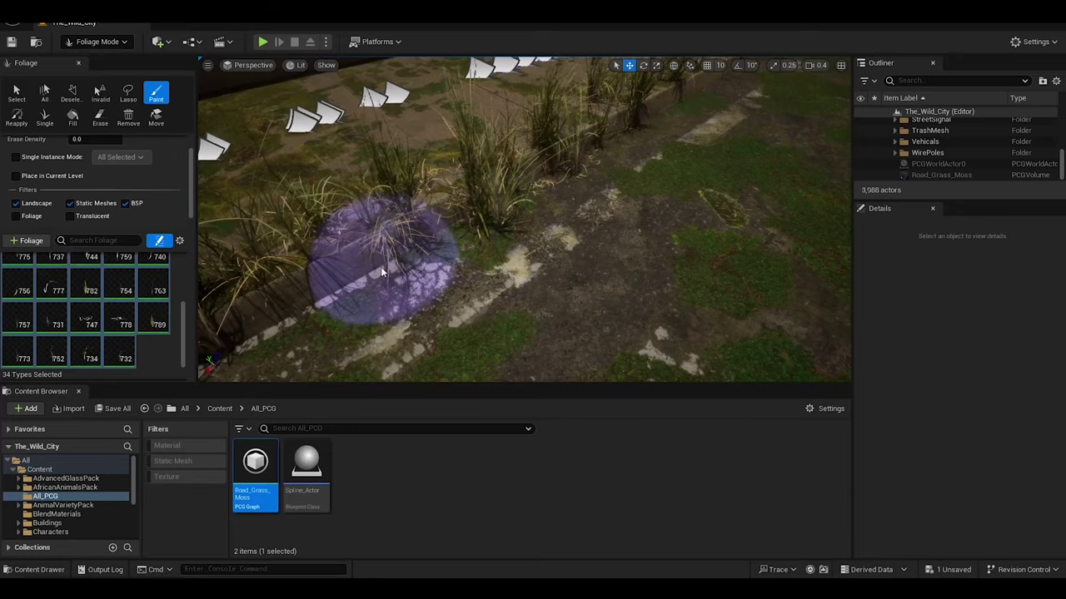
drag(381, 273, 464, 206)
right_drag(481, 236, 577, 196)
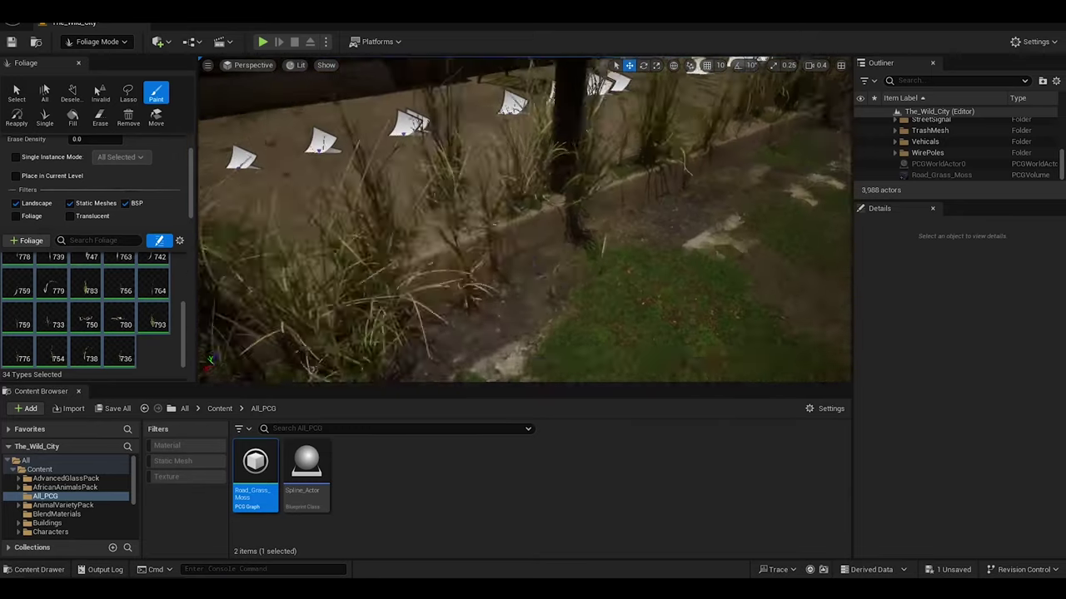
drag(503, 208, 433, 166)
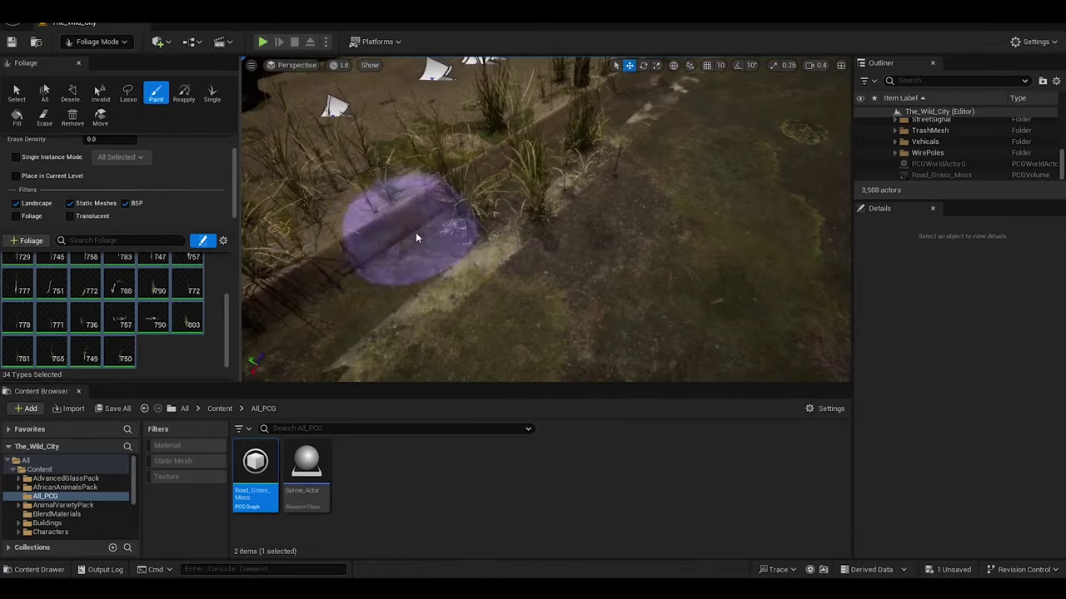
Paint grass along the curb near the parked car, below the brick wall and along the sidewalk edge.
right_drag(415, 233, 433, 217)
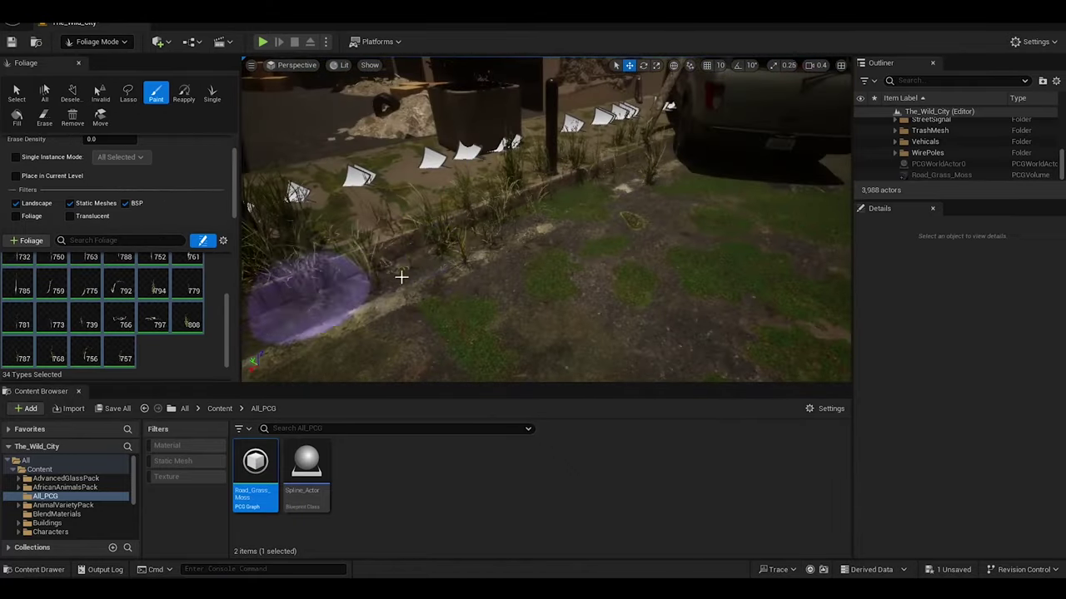
right_drag(401, 277, 466, 250)
right_drag(614, 281, 614, 282)
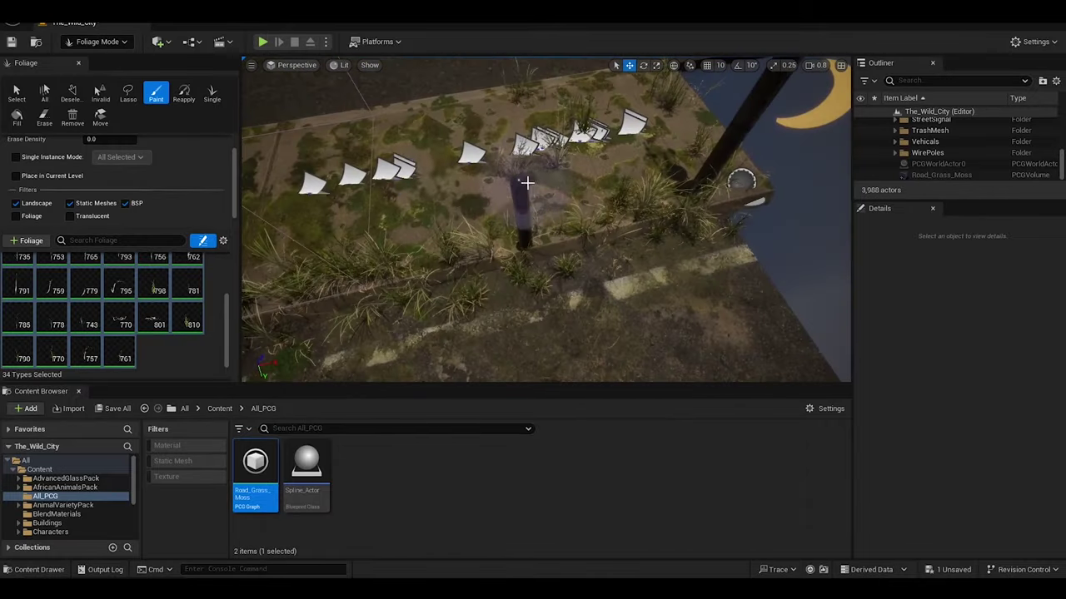
right_drag(549, 166, 566, 124)
drag(566, 124, 495, 142)
right_drag(494, 142, 500, 167)
right_drag(673, 145, 672, 145)
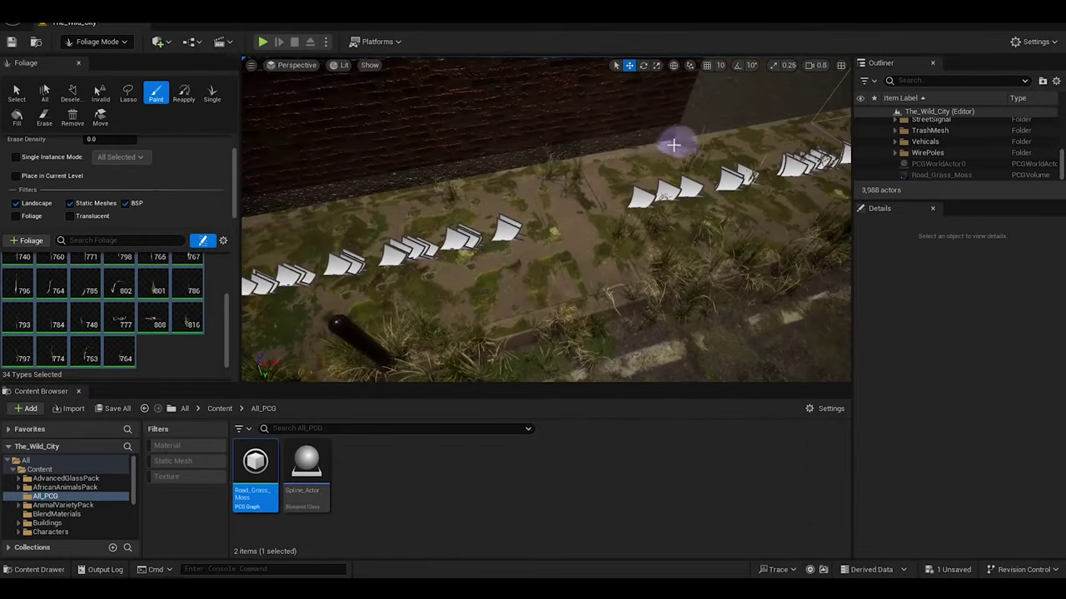
right_drag(461, 227, 388, 238)
drag(388, 239, 396, 241)
right_drag(396, 241, 397, 241)
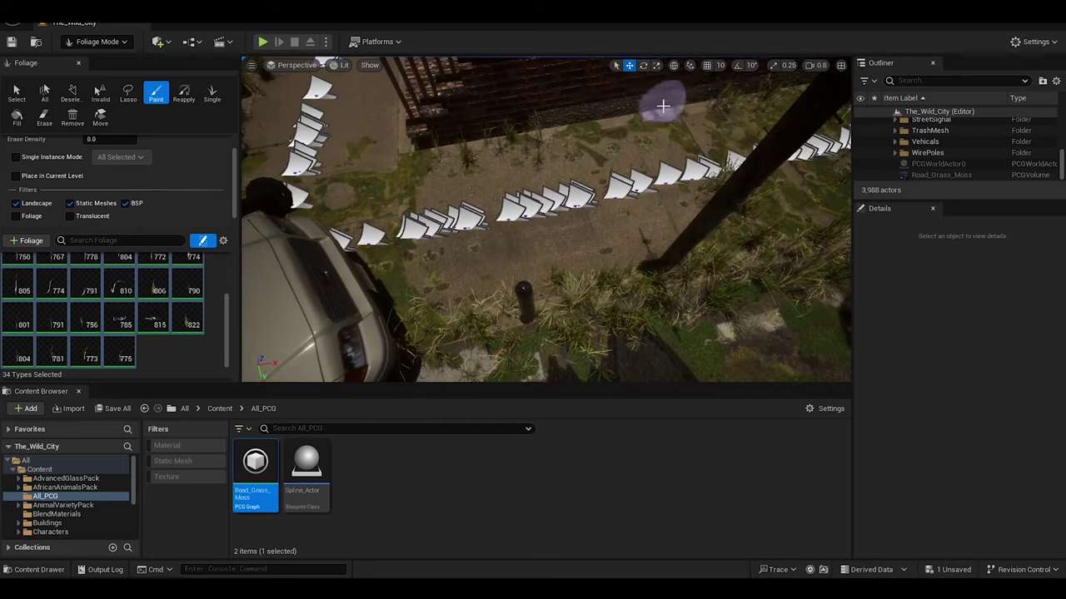
Paint grass and plant clumps near the steps and along the lower curb by the wall.
click(373, 191)
mouse_move(372, 192)
right_down()
mouse_move(428, 195)
mouse_move(495, 223)
right_up()
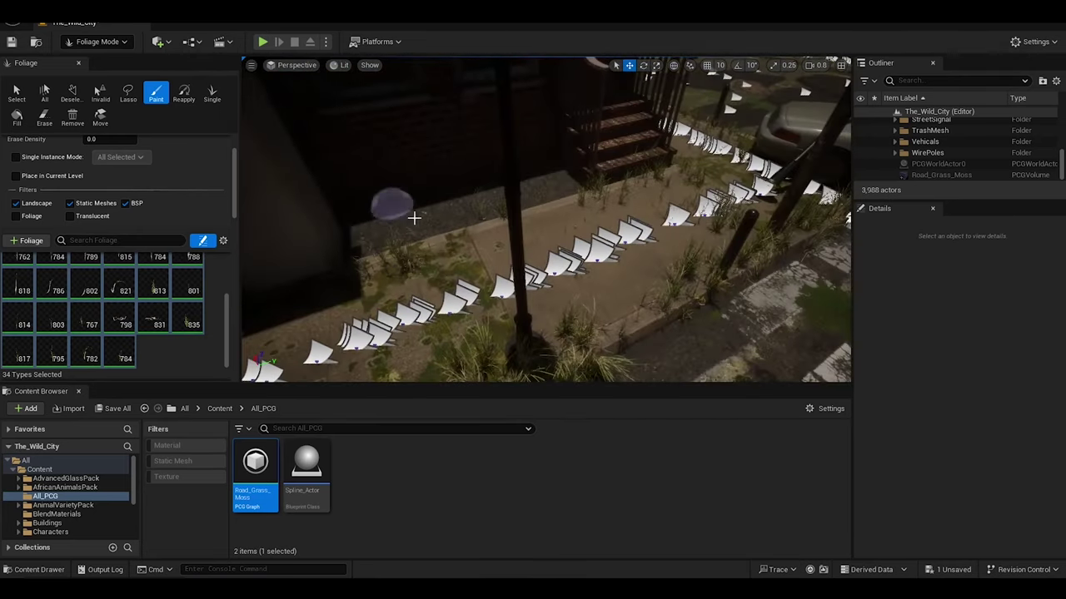
click(414, 217)
right_drag(414, 217, 552, 165)
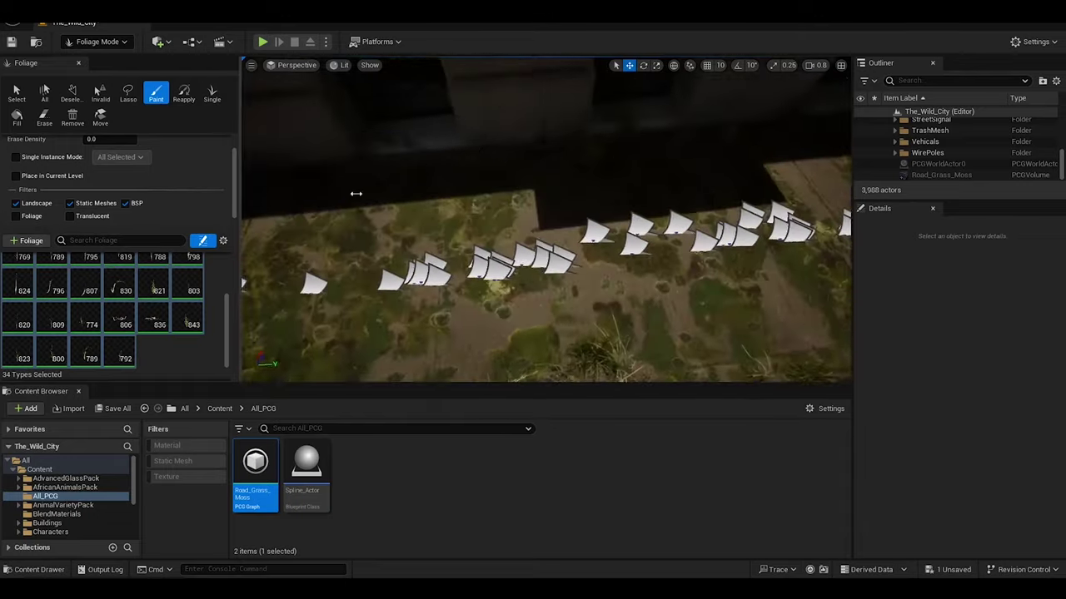
mouse_move(355, 193)
right_down()
mouse_move(447, 278)
mouse_move(396, 173)
right_up()
right_drag(463, 231, 546, 202)
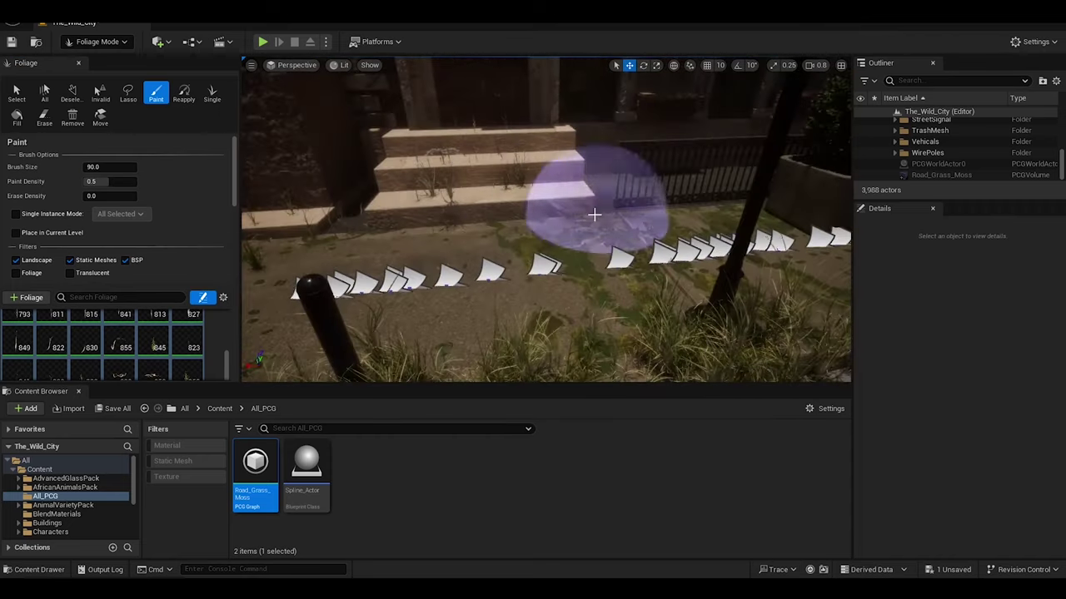
Paint grass down the curb, at the foot of the wall and around the rock.
mouse_move(690, 217)
right_down()
mouse_move(425, 284)
mouse_move(445, 300)
right_up()
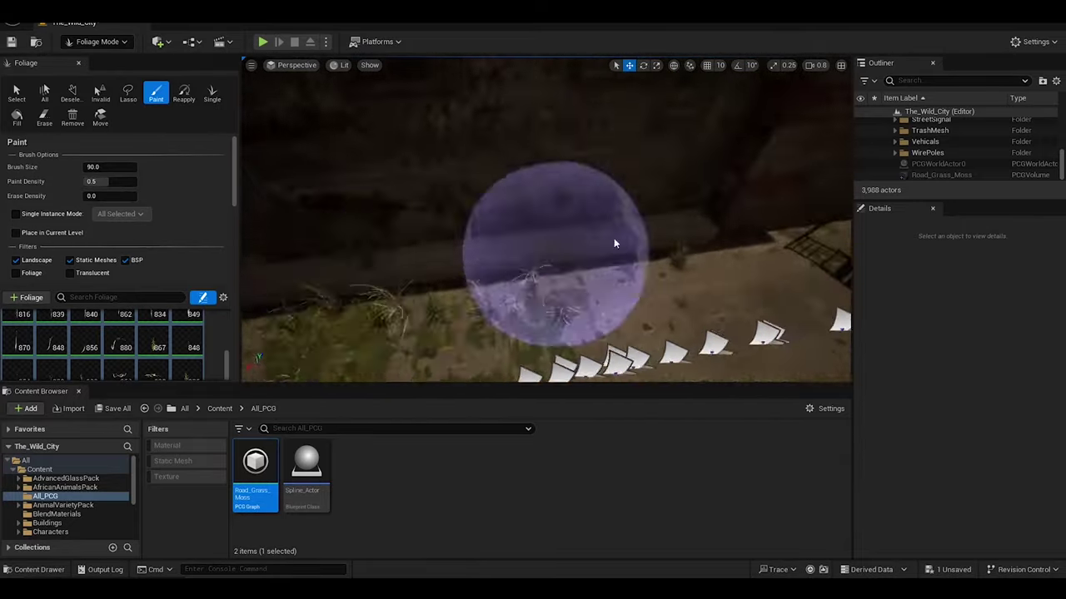
right_drag(615, 243, 614, 244)
mouse_move(423, 273)
right_down()
mouse_move(595, 181)
mouse_move(602, 166)
right_up()
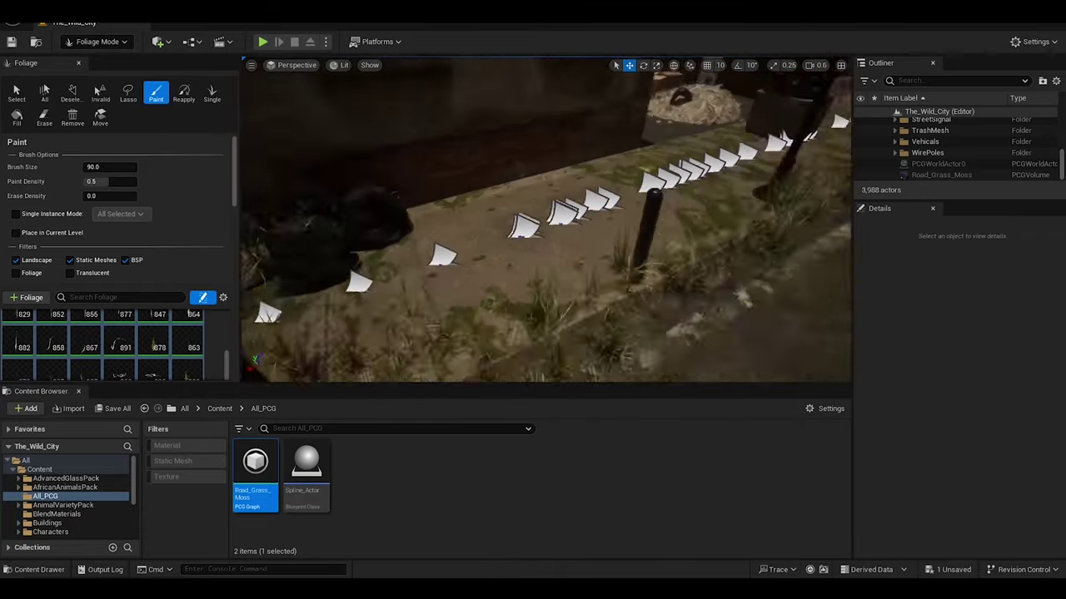
right_drag(369, 216, 586, 333)
Paint grass around the tree and sidewalk beside the parked car, then set brush size to 30.
right_drag(519, 181, 519, 181)
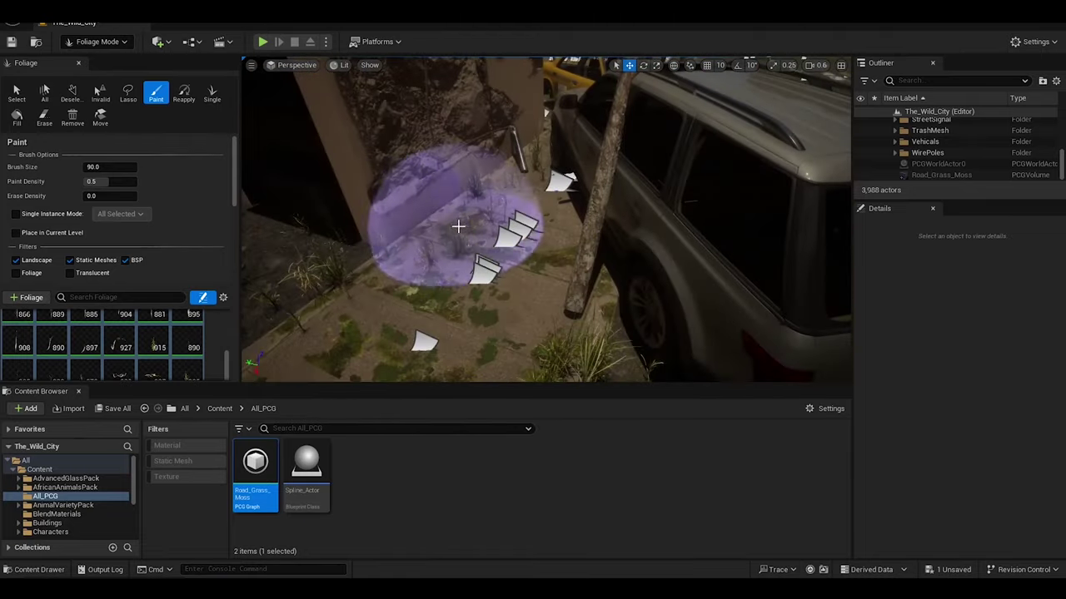
right_drag(573, 320, 571, 298)
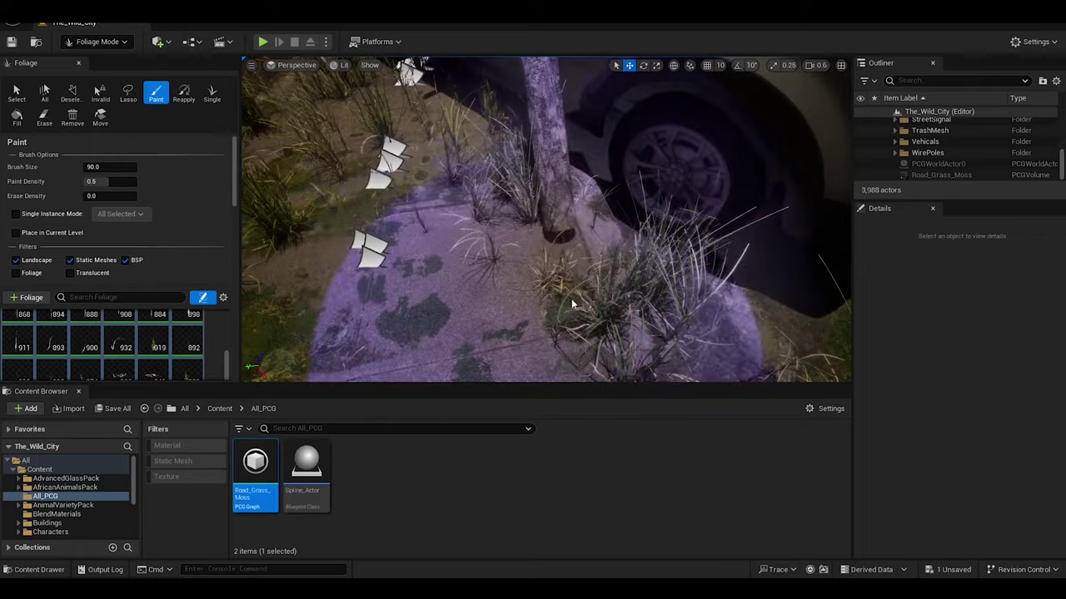
right_drag(493, 206, 582, 137)
mouse_move(466, 267)
right_down()
mouse_move(460, 240)
mouse_move(416, 249)
mouse_move(442, 237)
right_up()
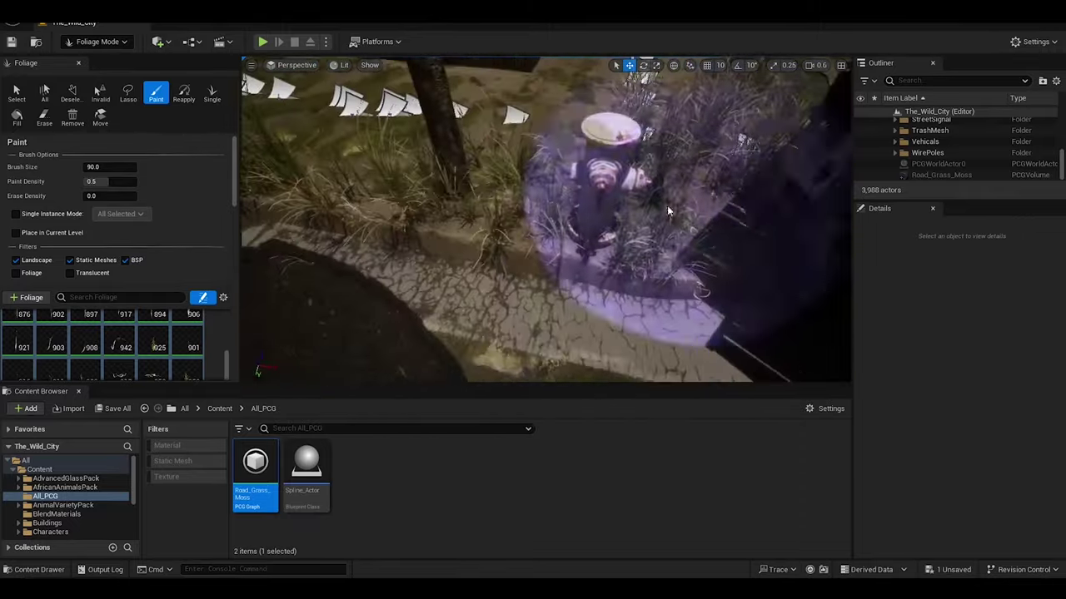
right_drag(441, 237, 441, 237)
Dab small grass patches along the curb, the wall and the low grassy area.
right_drag(638, 217, 804, 251)
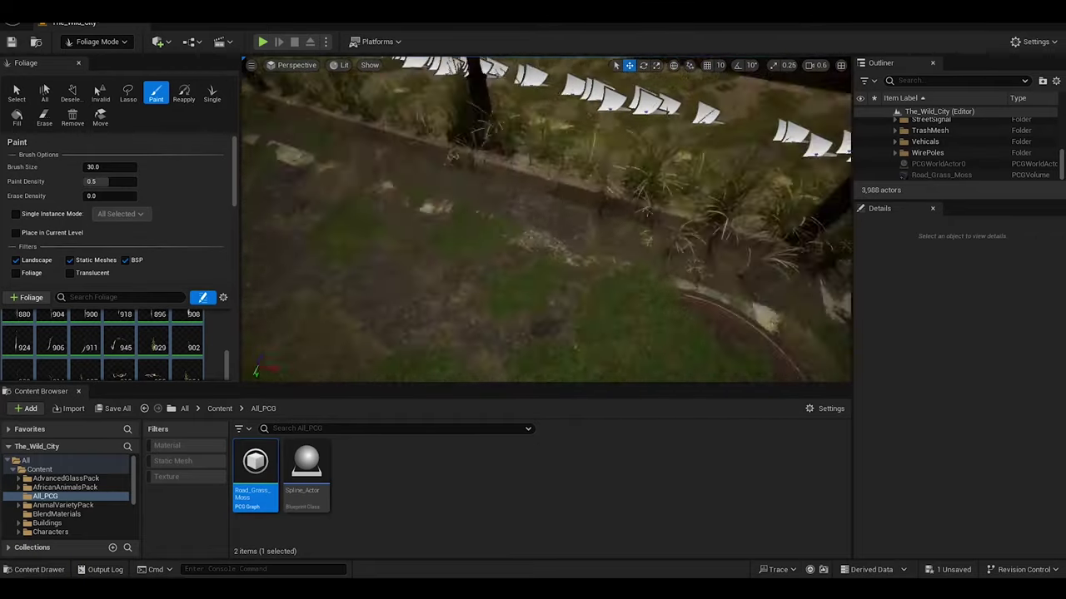
mouse_move(804, 250)
mouse_down()
mouse_move(354, 312)
mouse_move(695, 220)
mouse_move(363, 231)
mouse_move(581, 295)
mouse_move(346, 256)
mouse_move(357, 304)
mouse_move(511, 238)
mouse_up()
mouse_move(511, 238)
right_down()
mouse_move(645, 267)
mouse_move(453, 309)
mouse_move(499, 292)
mouse_move(489, 250)
mouse_move(452, 274)
mouse_move(511, 297)
mouse_move(309, 309)
mouse_move(500, 274)
mouse_move(516, 283)
mouse_move(499, 266)
mouse_move(549, 274)
mouse_move(475, 286)
mouse_move(495, 261)
mouse_move(619, 267)
mouse_move(582, 274)
right_up()
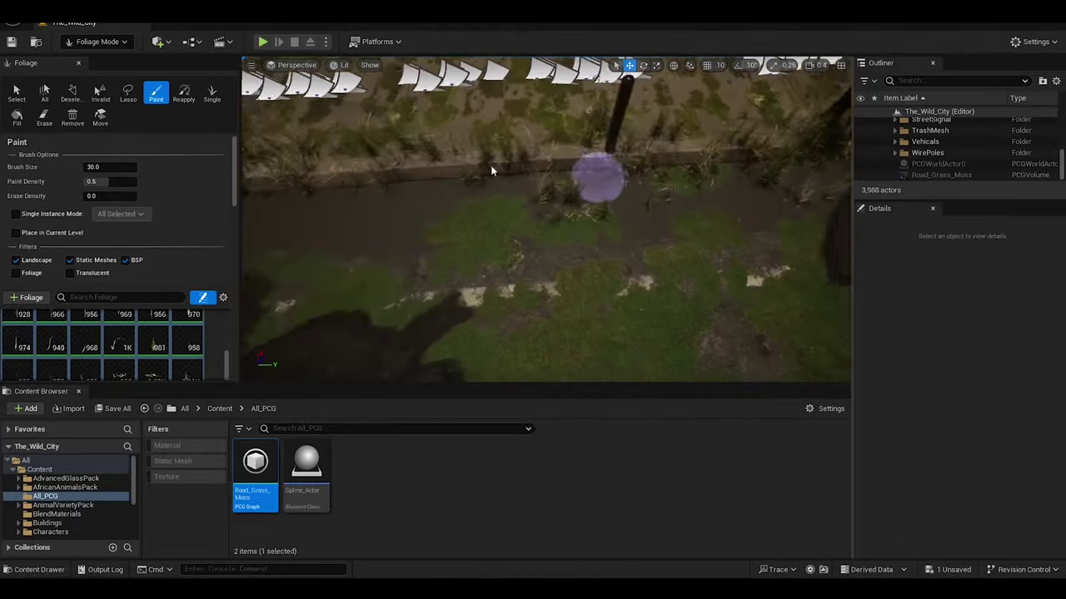
mouse_move(454, 262)
right_down()
mouse_move(436, 206)
mouse_move(655, 328)
mouse_move(511, 191)
mouse_move(744, 166)
right_up()
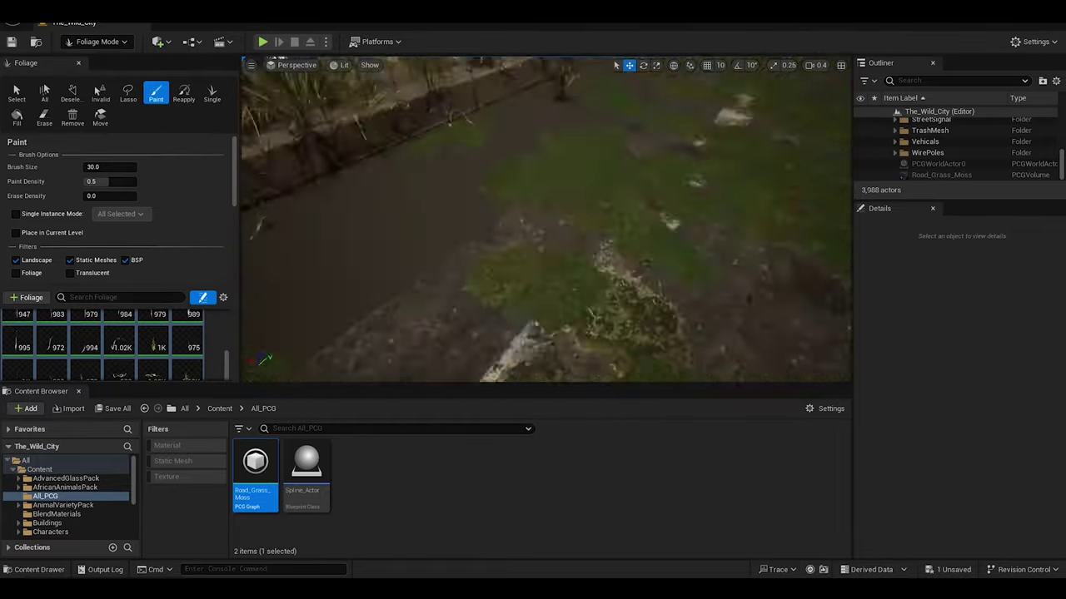
mouse_move(393, 306)
right_down()
mouse_move(488, 291)
mouse_move(542, 214)
mouse_move(554, 176)
mouse_move(571, 209)
mouse_move(466, 313)
mouse_move(533, 300)
mouse_move(525, 274)
mouse_move(508, 308)
mouse_move(533, 291)
mouse_move(533, 316)
mouse_move(516, 287)
right_up()
Paint grass along the fenced curb strip, the grassy curb and the street edge.
mouse_move(454, 223)
right_down()
mouse_move(456, 357)
mouse_move(534, 248)
mouse_move(476, 280)
mouse_move(502, 186)
mouse_move(737, 265)
mouse_move(766, 219)
right_up()
mouse_move(259, 286)
right_down()
mouse_move(768, 288)
mouse_move(666, 250)
mouse_move(550, 164)
mouse_move(428, 259)
mouse_move(417, 241)
mouse_move(427, 239)
right_up()
drag(428, 238, 583, 250)
mouse_move(583, 250)
right_down()
mouse_move(424, 338)
mouse_move(393, 209)
mouse_move(399, 250)
mouse_move(725, 261)
right_up()
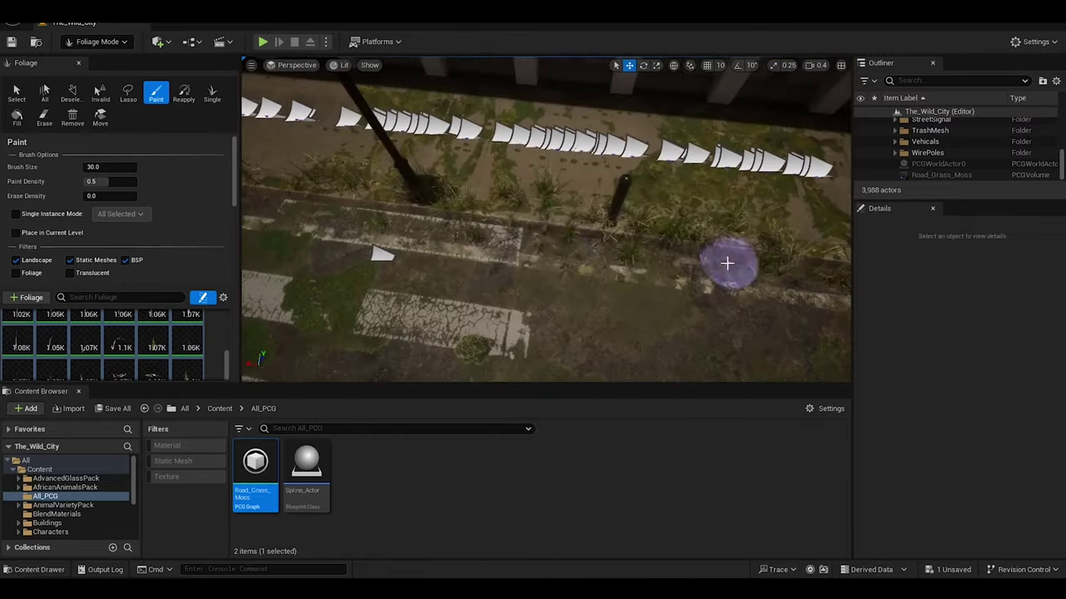
drag(725, 262, 713, 333)
mouse_move(714, 333)
right_down()
mouse_move(583, 250)
mouse_move(432, 224)
mouse_move(654, 274)
right_up()
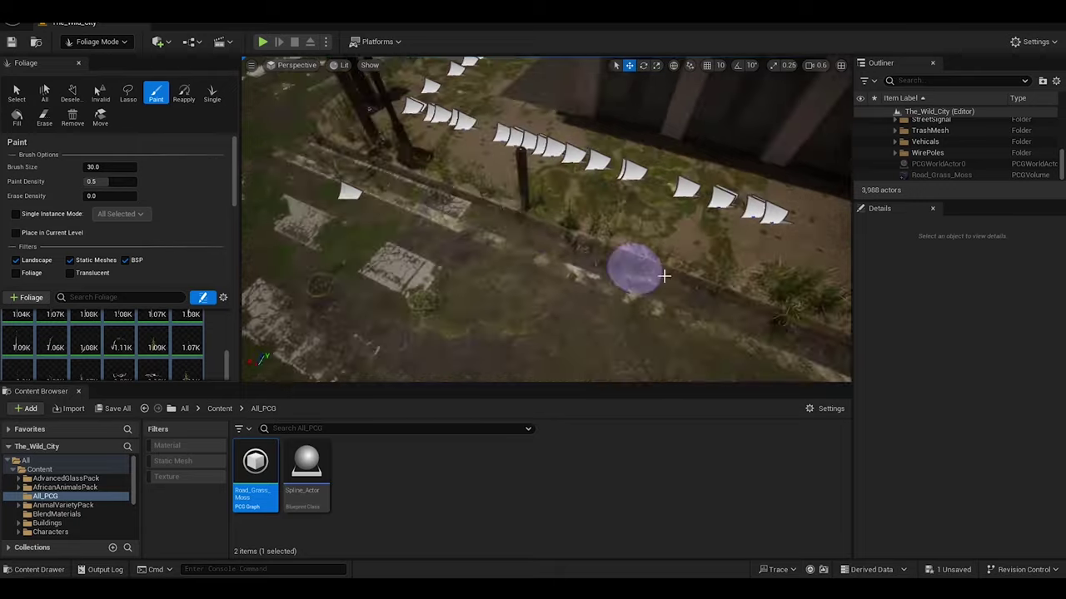
drag(654, 274, 523, 221)
right_drag(523, 221, 532, 275)
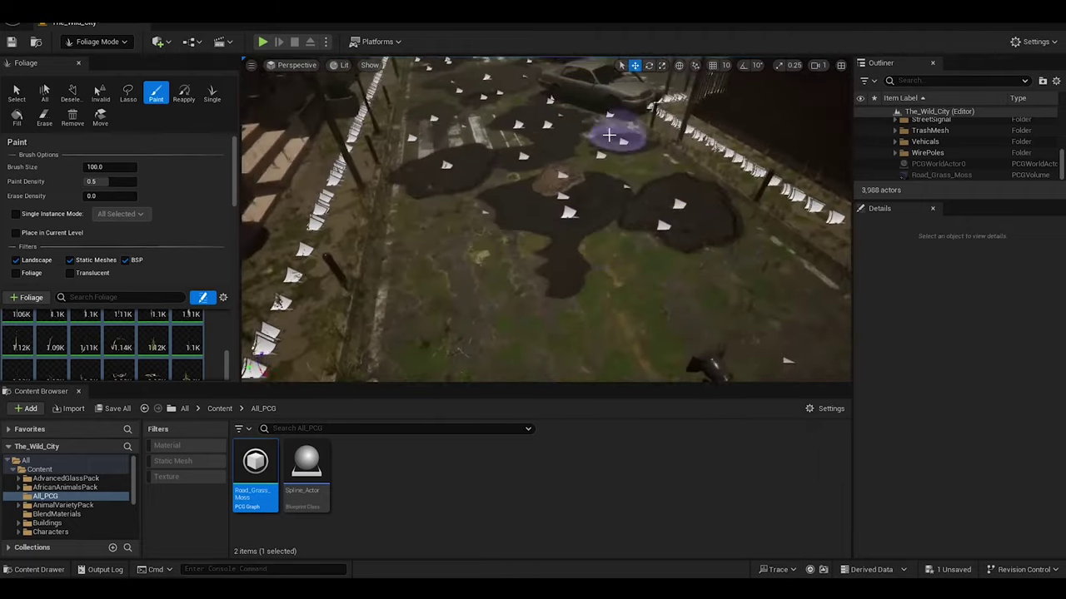
Bring the view down to the curb by the building wall and paint more grass along it.
right_drag(608, 135, 604, 195)
right_drag(588, 107, 587, 75)
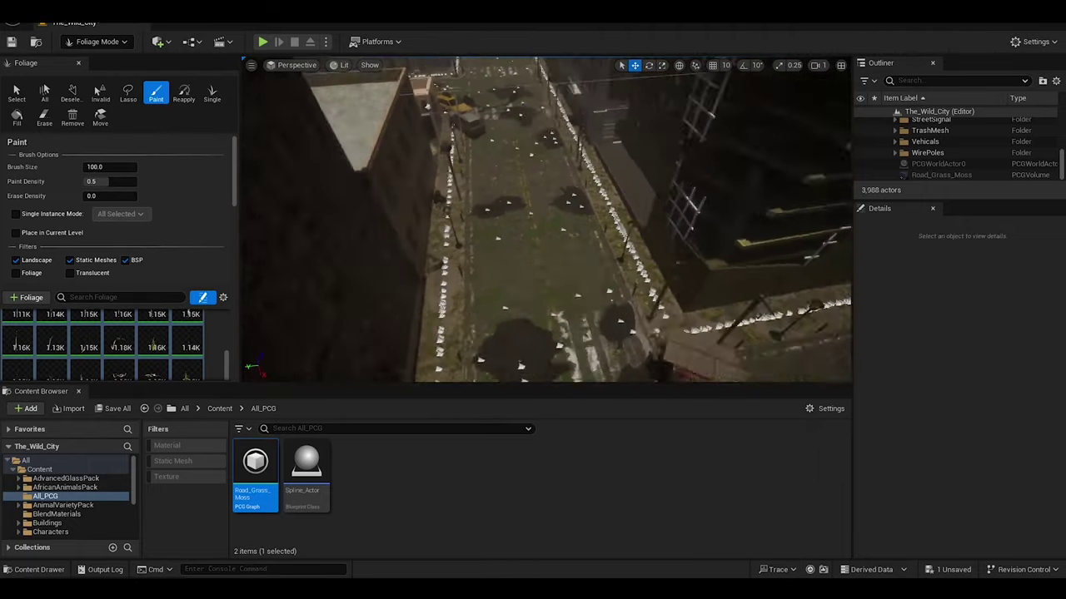
right_drag(495, 120, 497, 167)
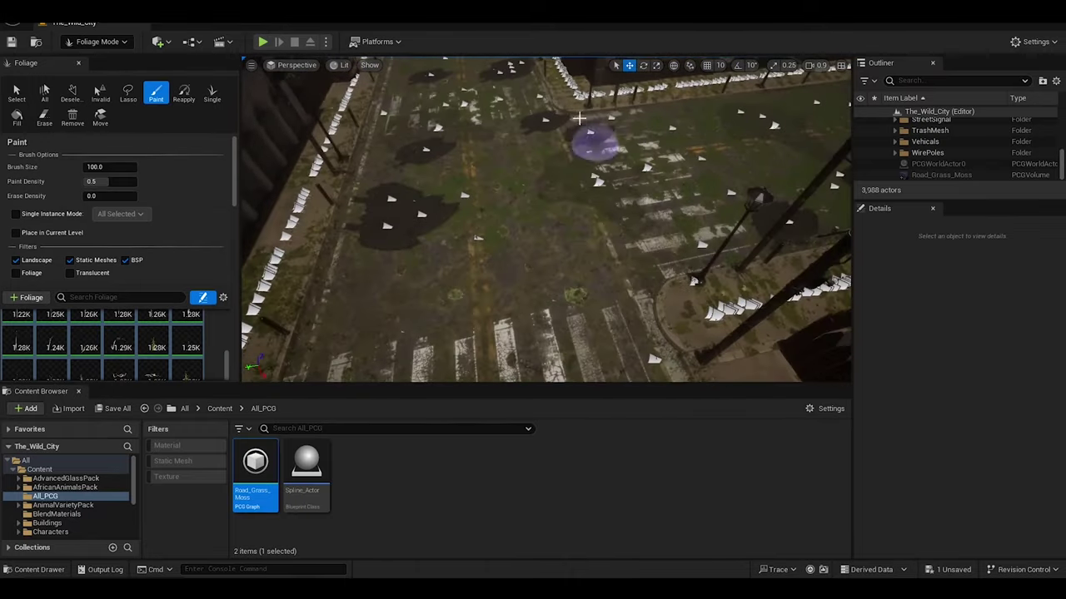
right_drag(579, 119, 577, 79)
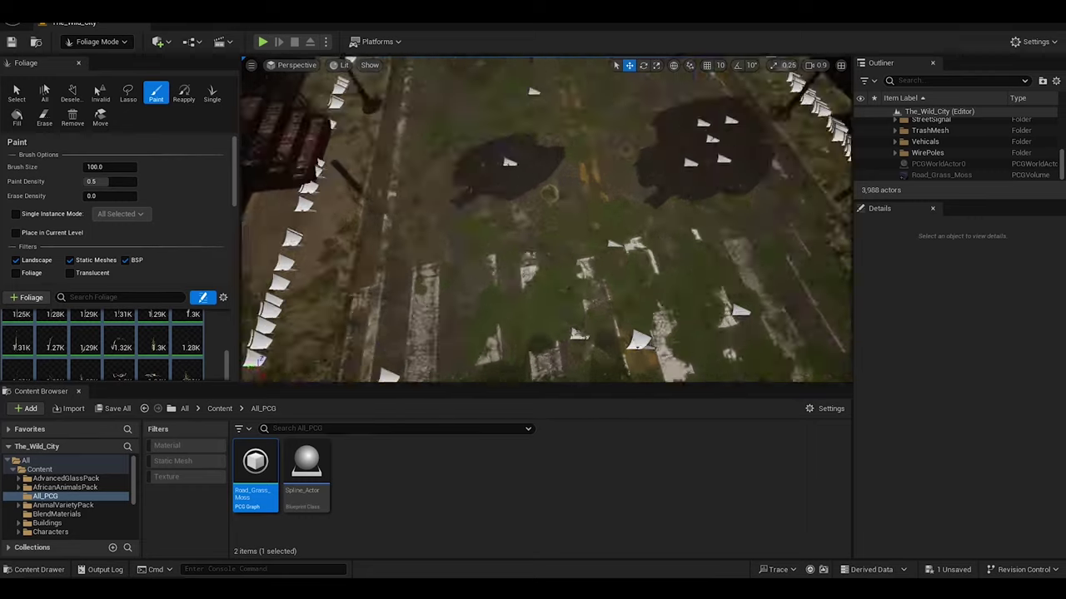
mouse_move(438, 333)
right_down()
mouse_move(461, 170)
mouse_move(366, 304)
mouse_move(520, 201)
mouse_move(623, 269)
right_up()
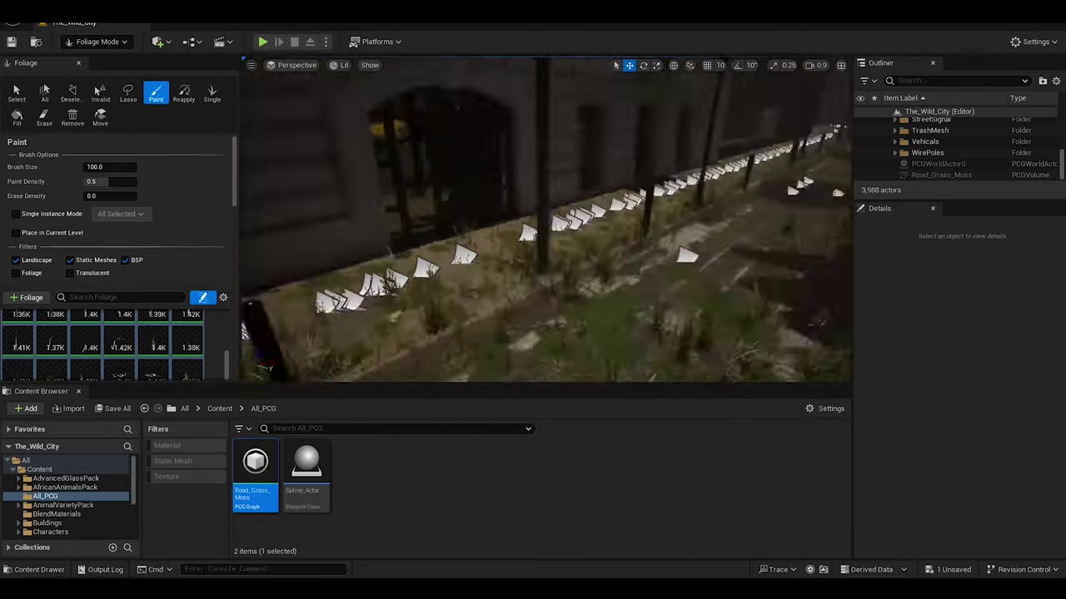
mouse_move(623, 269)
right_down()
mouse_move(602, 258)
mouse_move(660, 298)
right_up()
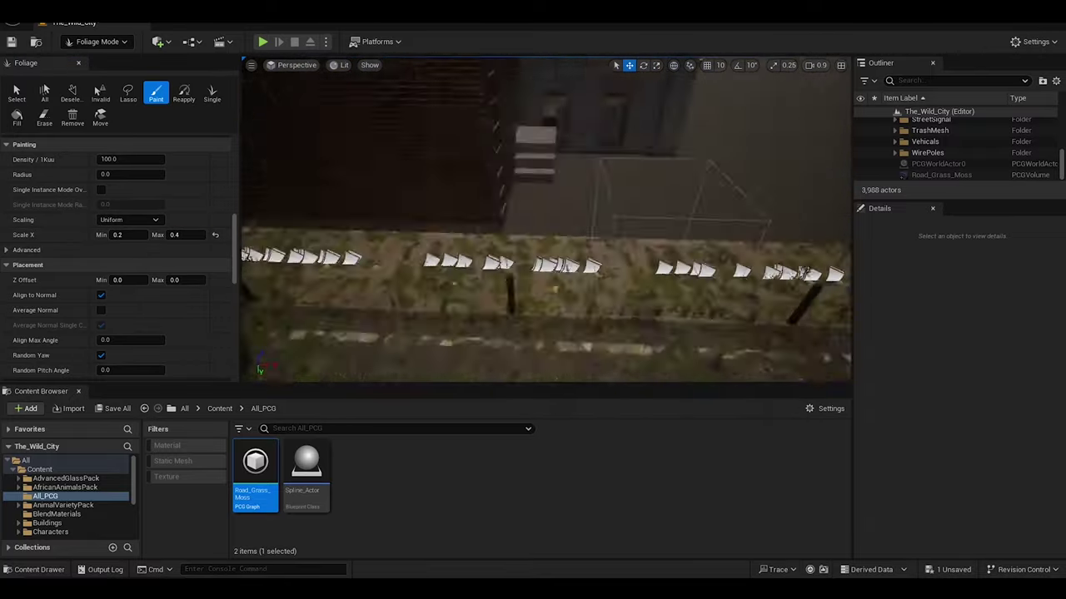
Fly the view down the long street and back to street level, toggling rotate and move gizmos.
right_drag(546, 220, 633, 219)
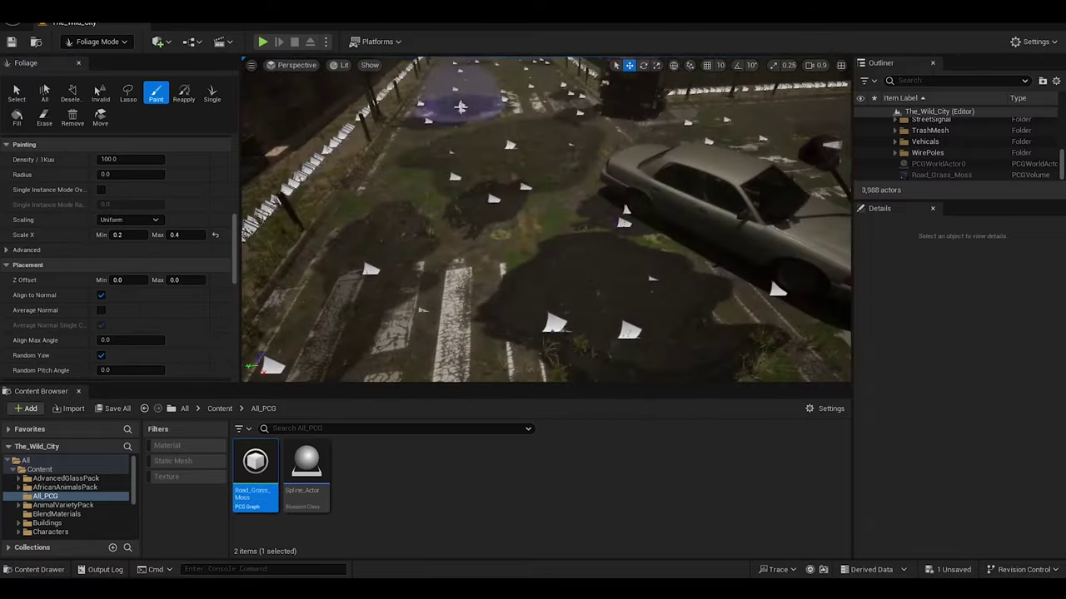
right_drag(459, 107, 532, 117)
right_drag(372, 112, 433, 116)
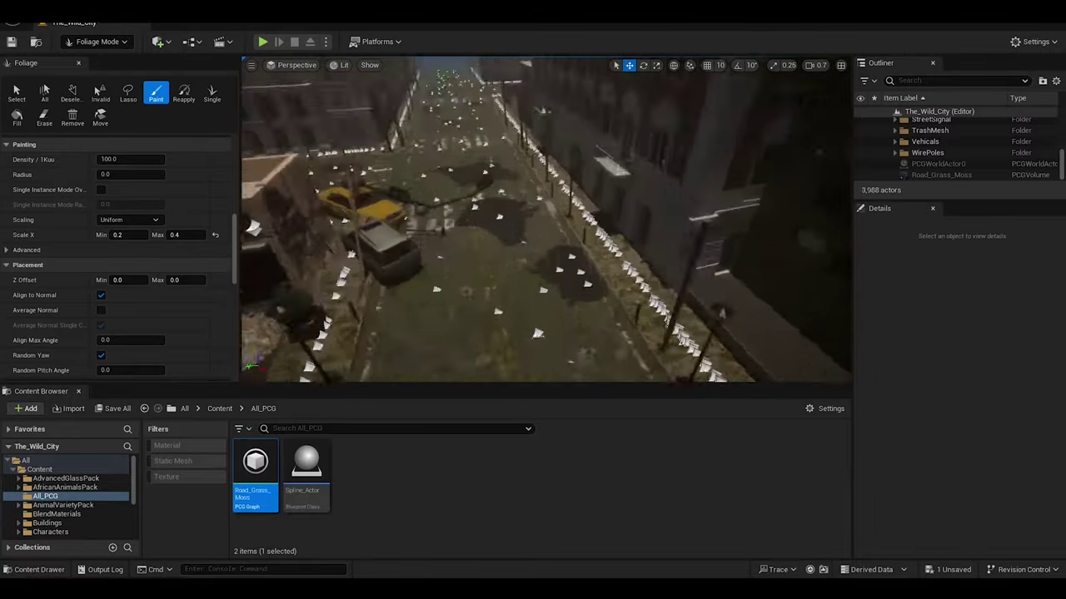
right_drag(474, 109, 478, 88)
right_drag(529, 238, 380, 272)
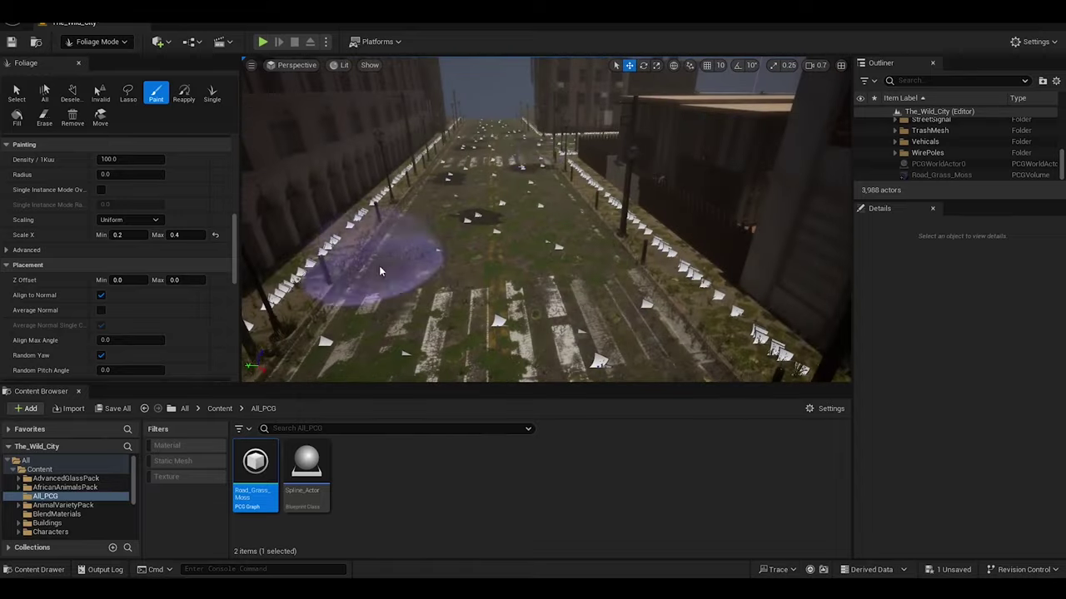
right_drag(555, 146, 560, 196)
key(e)
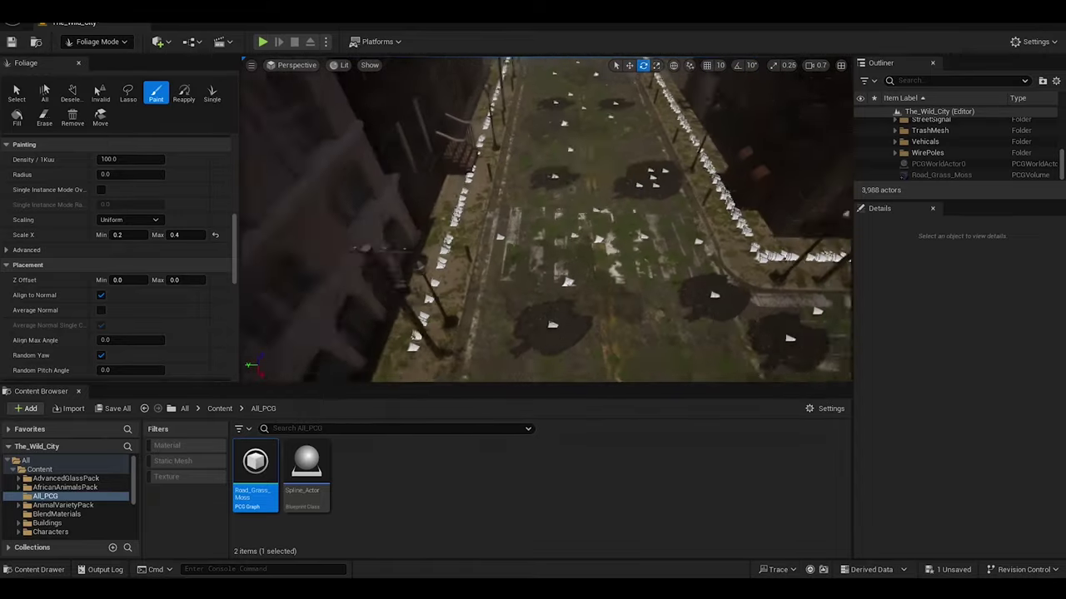
right_drag(634, 194, 595, 168)
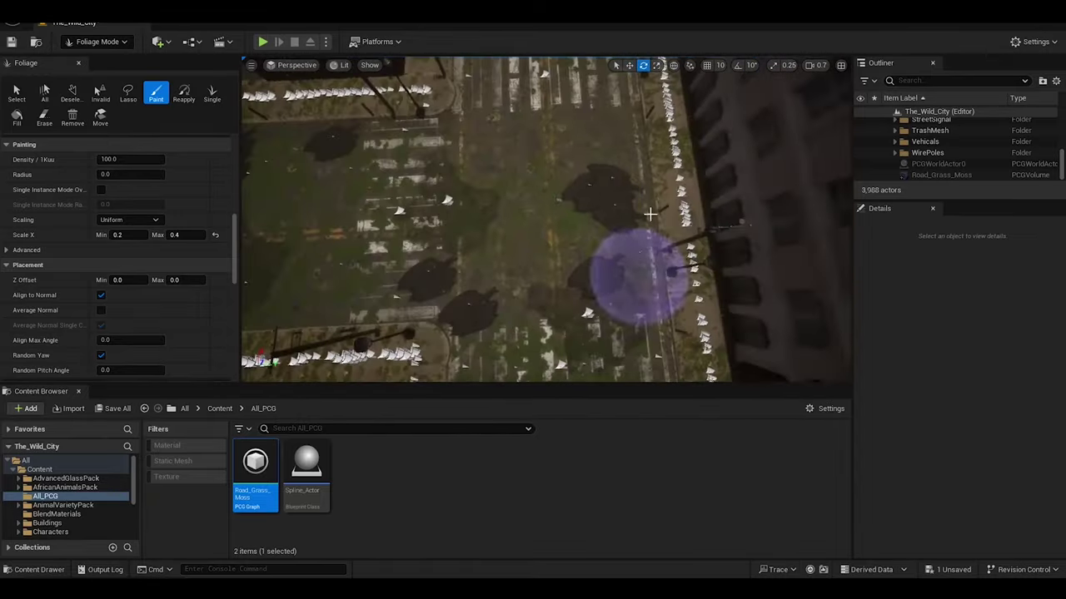
right_drag(461, 379, 467, 275)
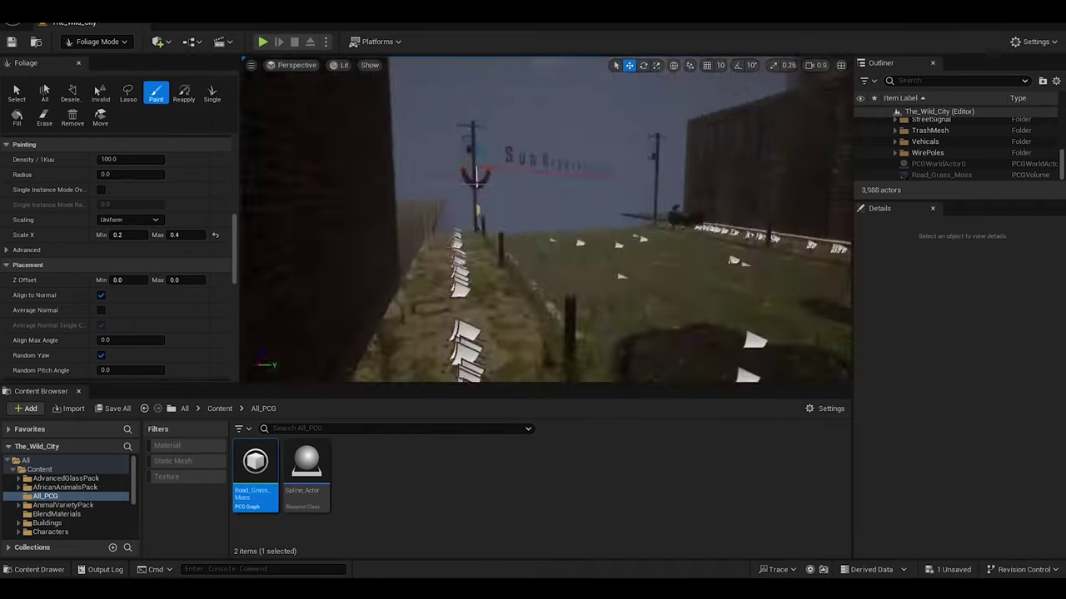
key(w)
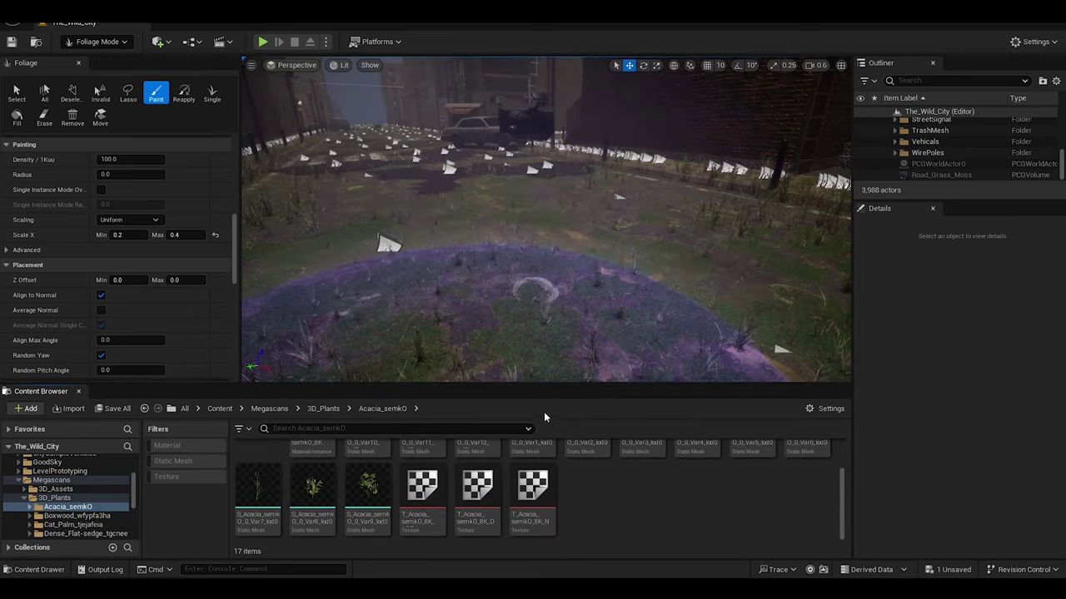
Add the Cat_Palm_tjejafeia meshes to the Foliage panel as new paintable foliage types.
key(Down)
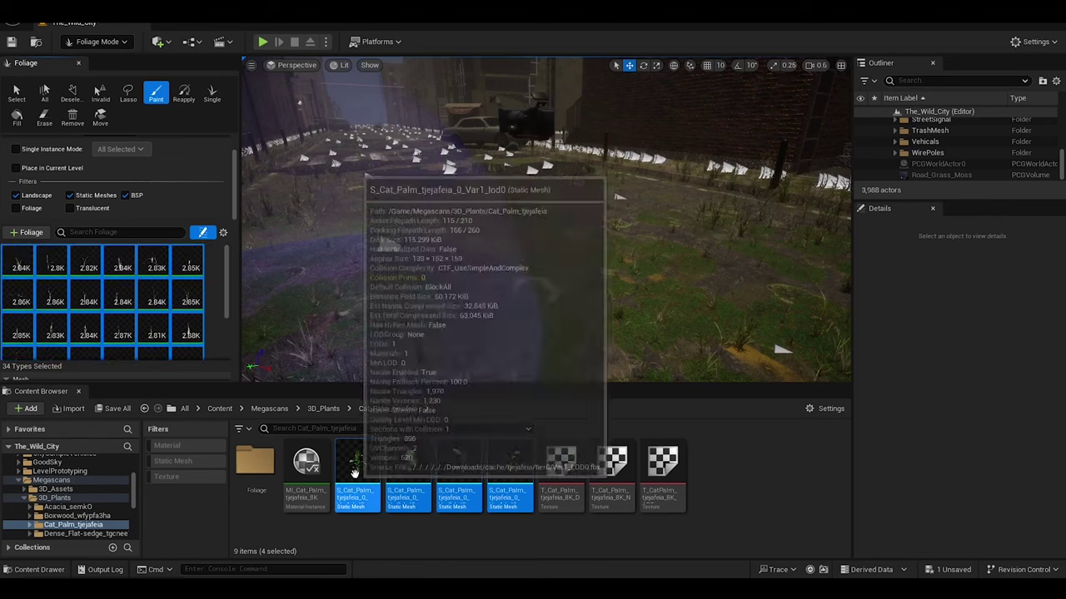
drag(353, 473, 121, 302)
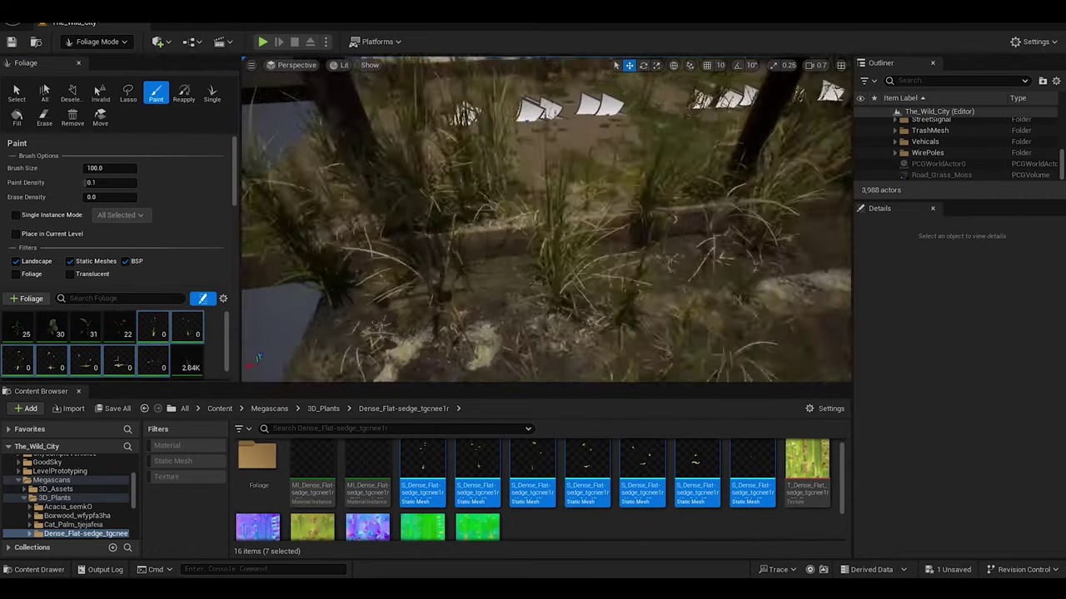
Set paint density to 1.0 and paint flat sedge along the path.
text(1)
key(Return)
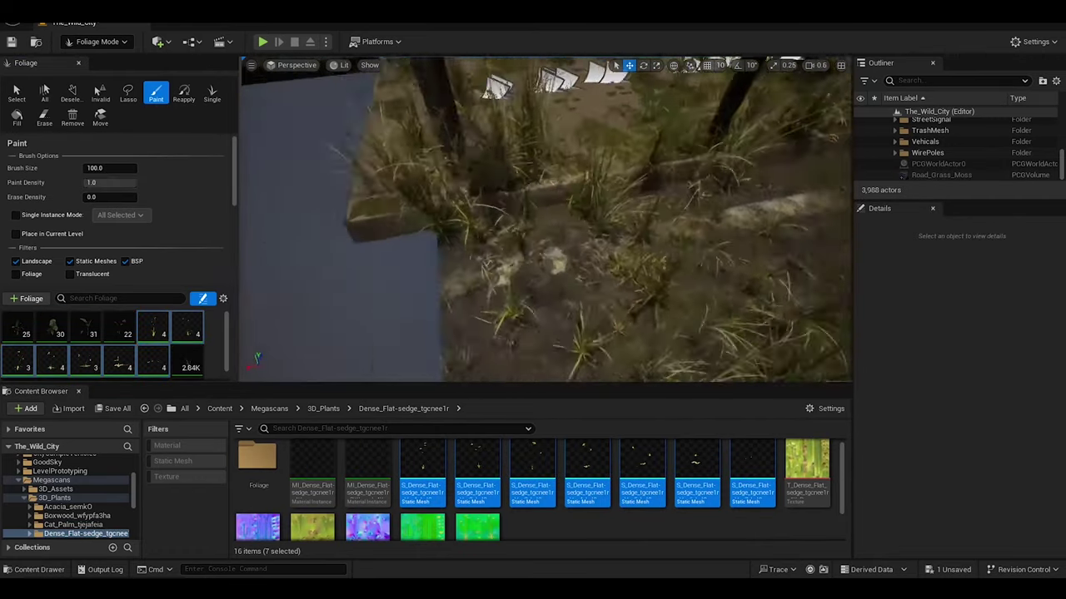
mouse_move(555, 267)
mouse_down()
mouse_move(598, 209)
mouse_move(509, 291)
mouse_move(553, 180)
mouse_up()
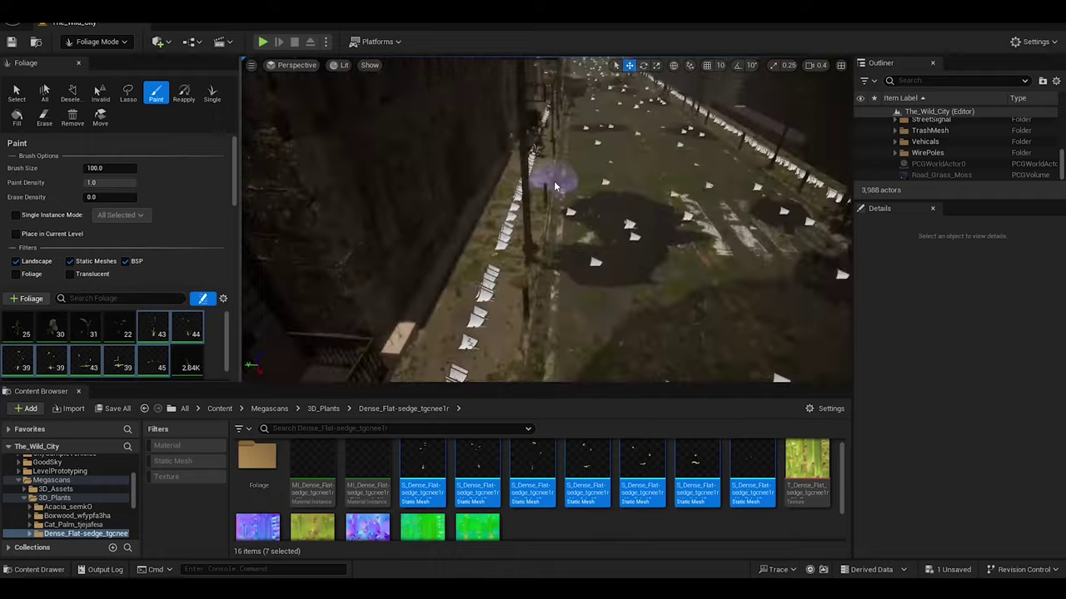
mouse_move(512, 218)
mouse_down()
mouse_move(812, 167)
mouse_move(569, 223)
mouse_move(666, 179)
mouse_move(521, 234)
mouse_up()
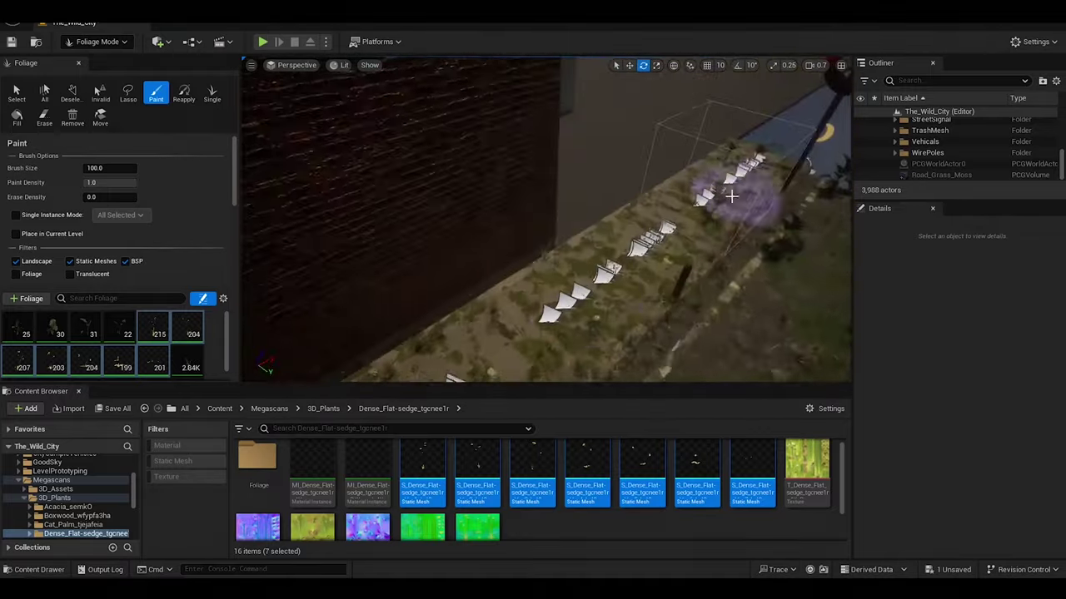
Paint flat sedge along the fence corner and across the grass strip.
mouse_move(562, 285)
mouse_down()
mouse_move(643, 260)
mouse_move(387, 125)
mouse_up()
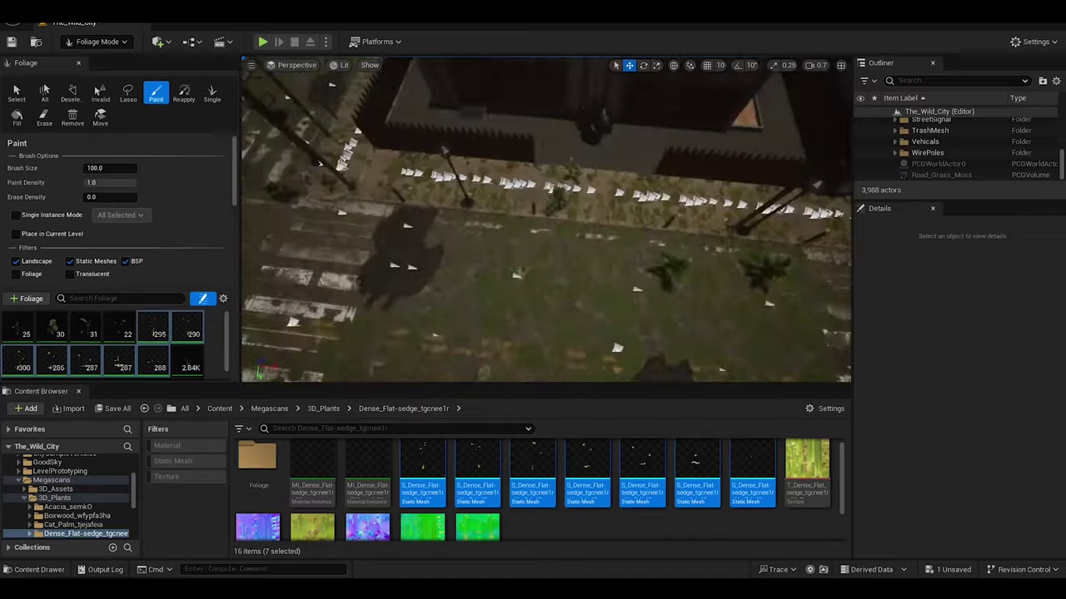
mouse_move(387, 124)
mouse_down()
mouse_move(714, 166)
mouse_move(624, 216)
mouse_move(244, 312)
mouse_move(635, 285)
mouse_move(559, 414)
mouse_move(807, 273)
mouse_move(542, 236)
mouse_move(717, 199)
mouse_move(569, 275)
mouse_move(846, 352)
mouse_up()
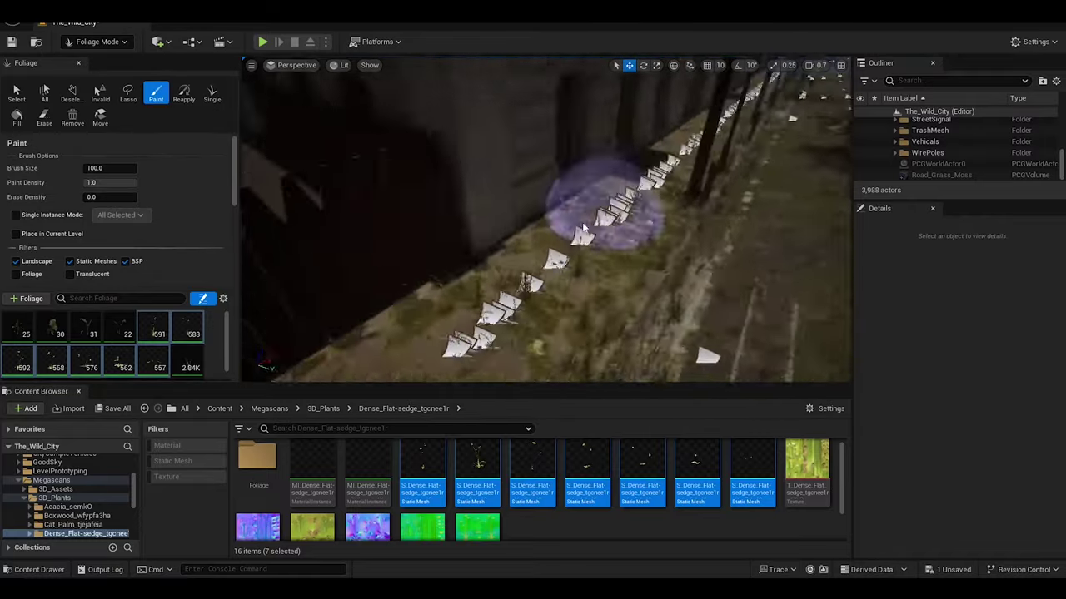
right_drag(847, 351, 847, 351)
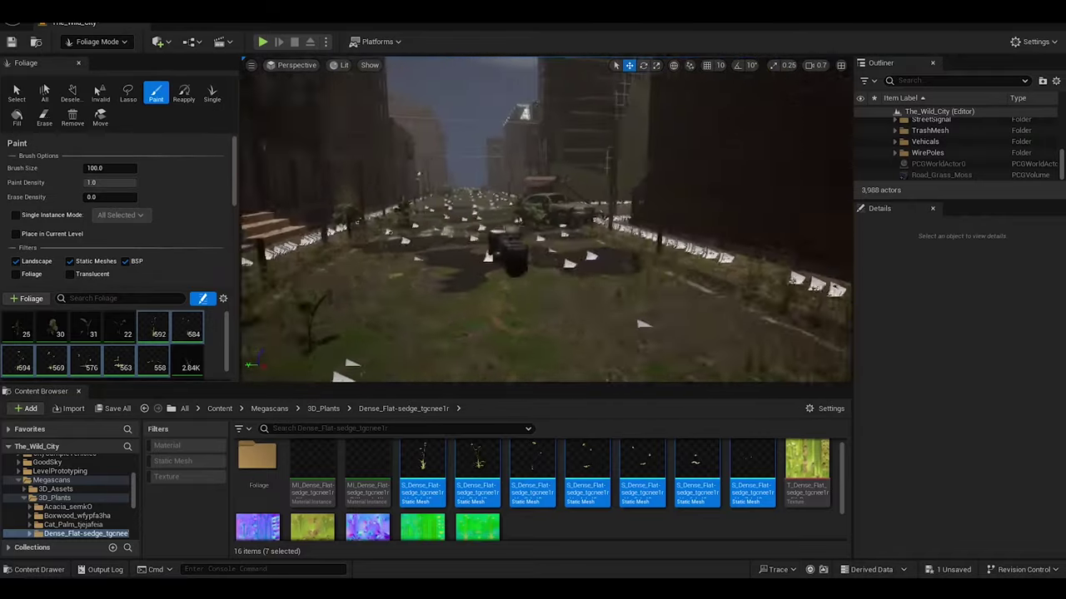
scroll(443, 460, down, 1)
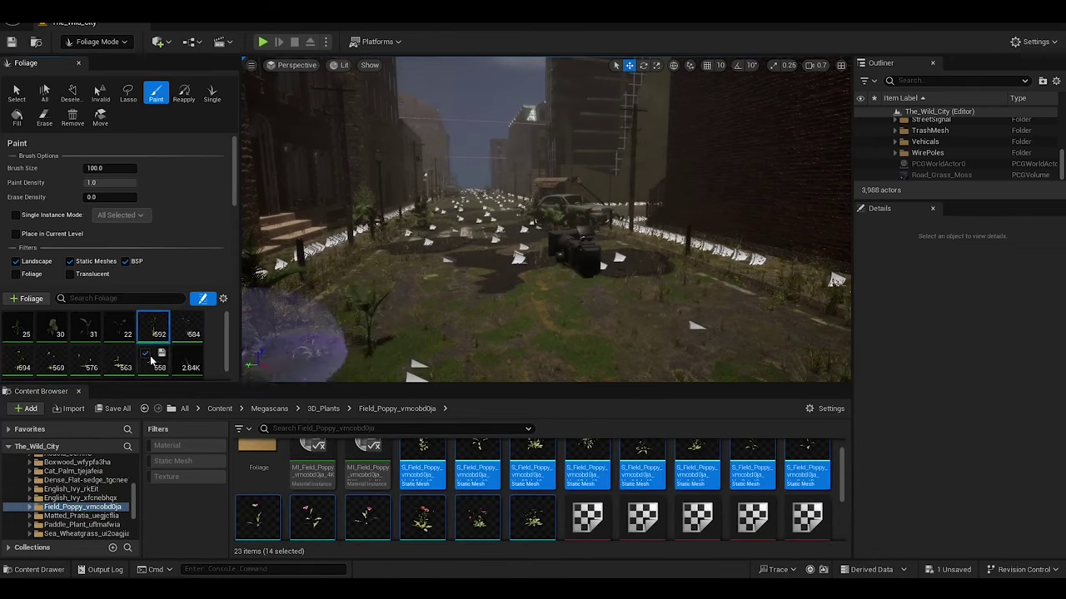
Select the sedge foliage types, browse to the Swamp_Grass assets, and switch to Selection Mode.
shift+click(151, 333)
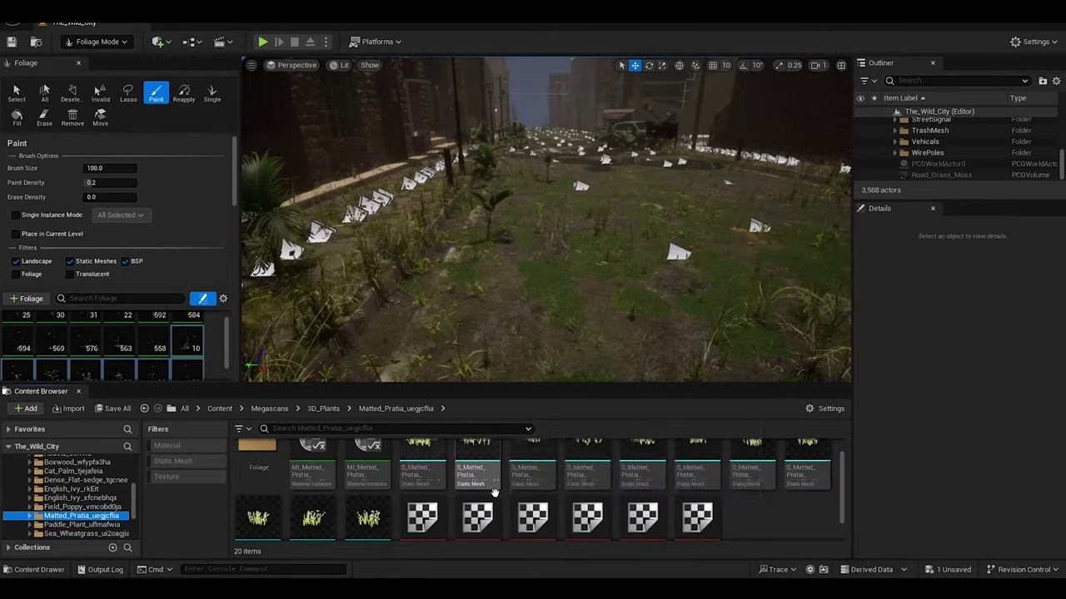
scroll(432, 469, up, 1)
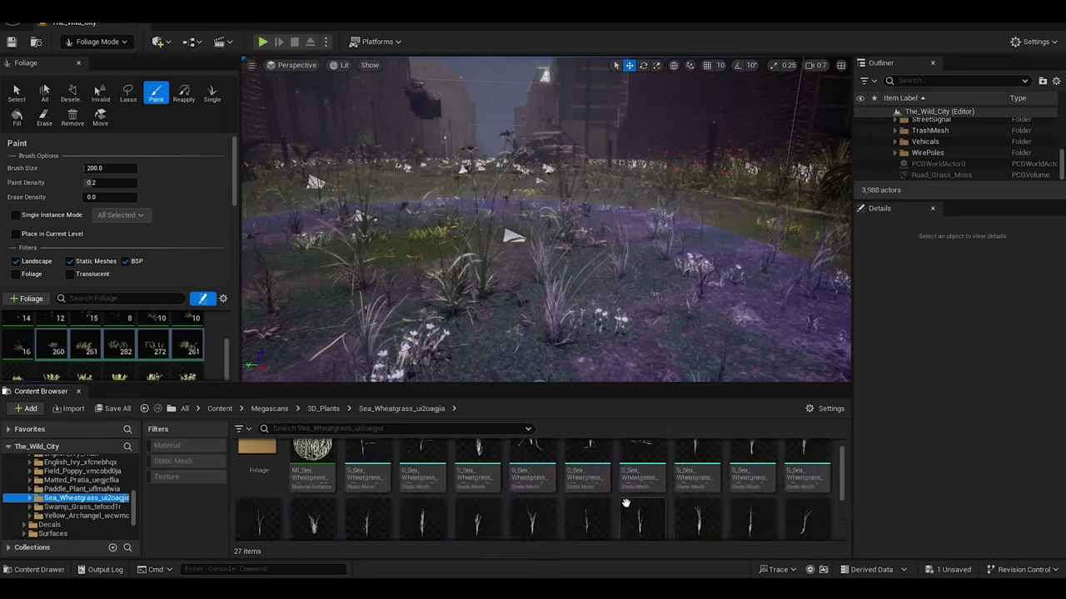
key(Down)
scroll(507, 494, up, 1)
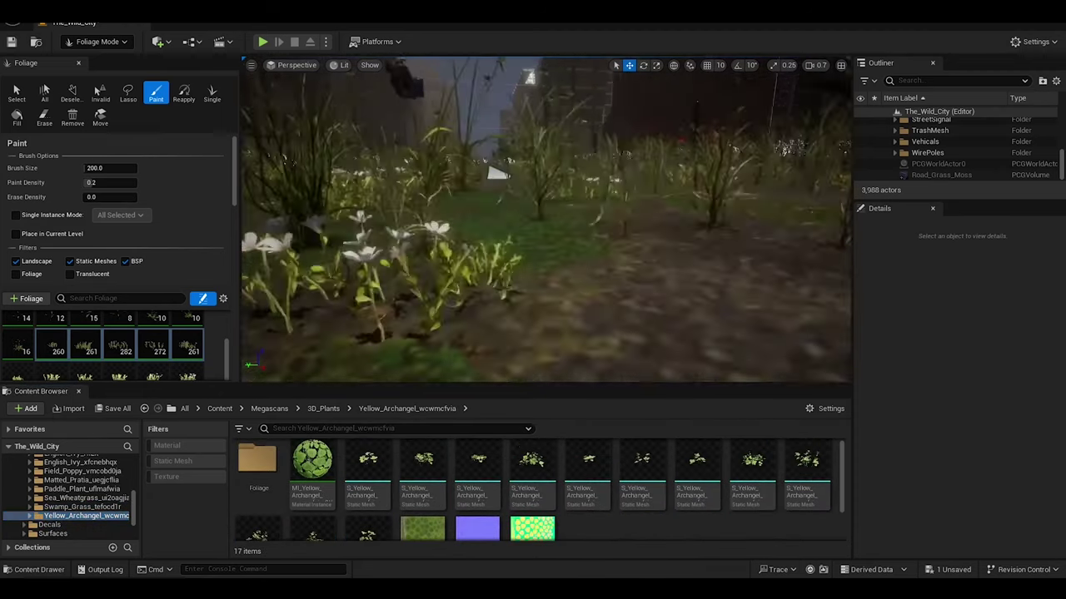
click(112, 59)
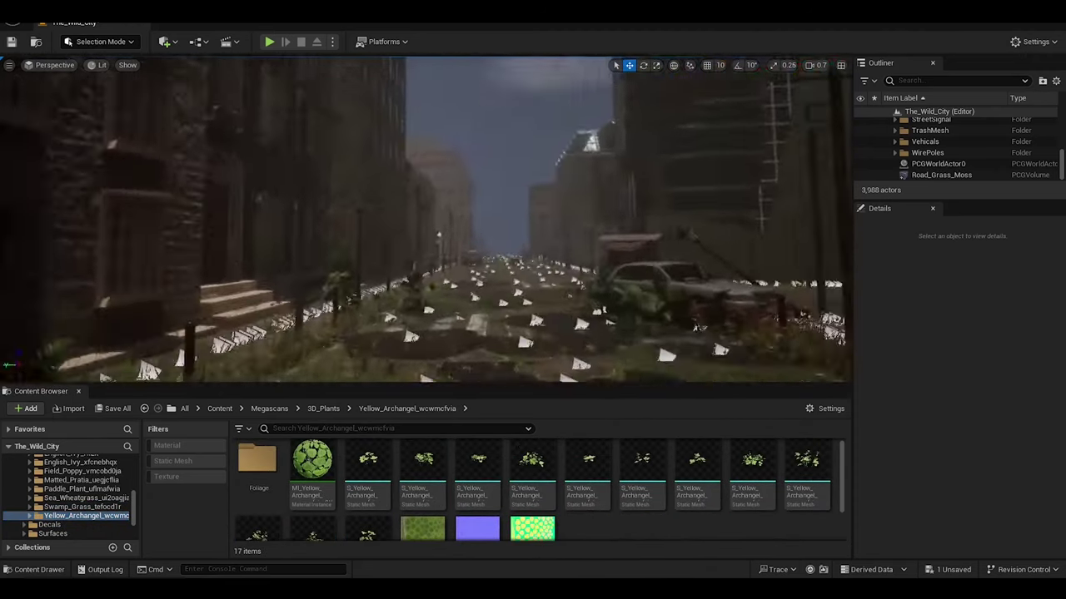
Start a Play-in-Editor preview run through the overgrown street level.
click(270, 42)
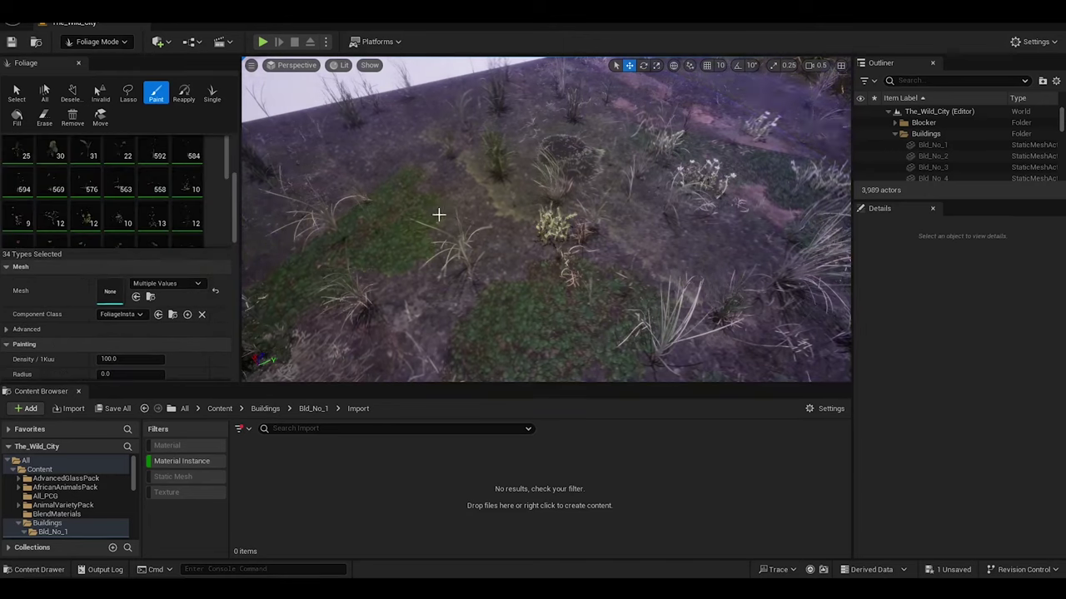
Enter foliage paint values of 0.3 and 10, then set the paint density to 500.
scroll(236, 182, up, 5)
text(0)
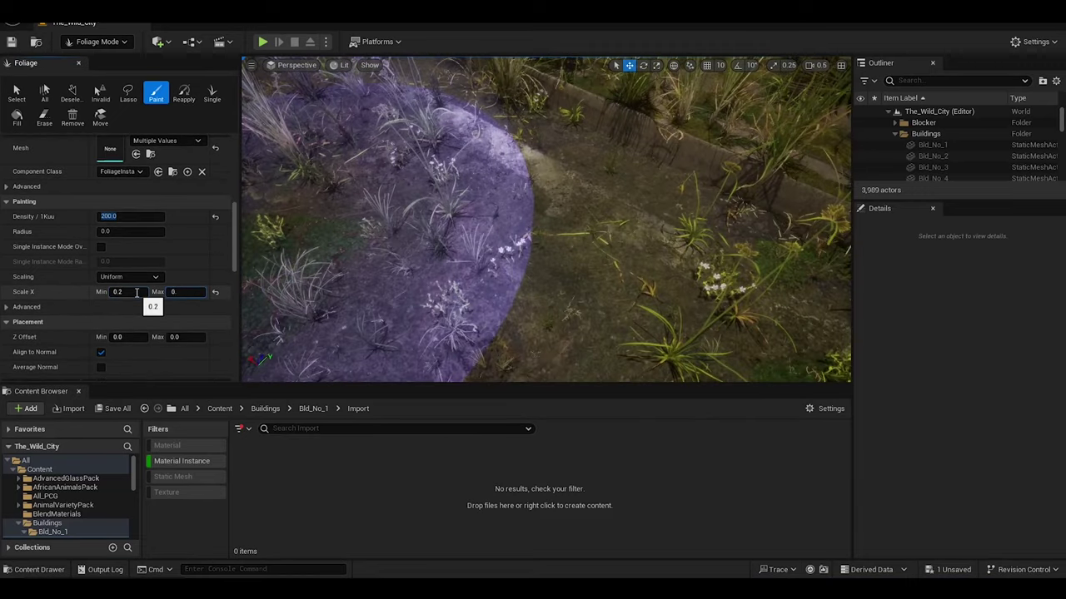
text(.3)
right_drag(541, 276, 540, 276)
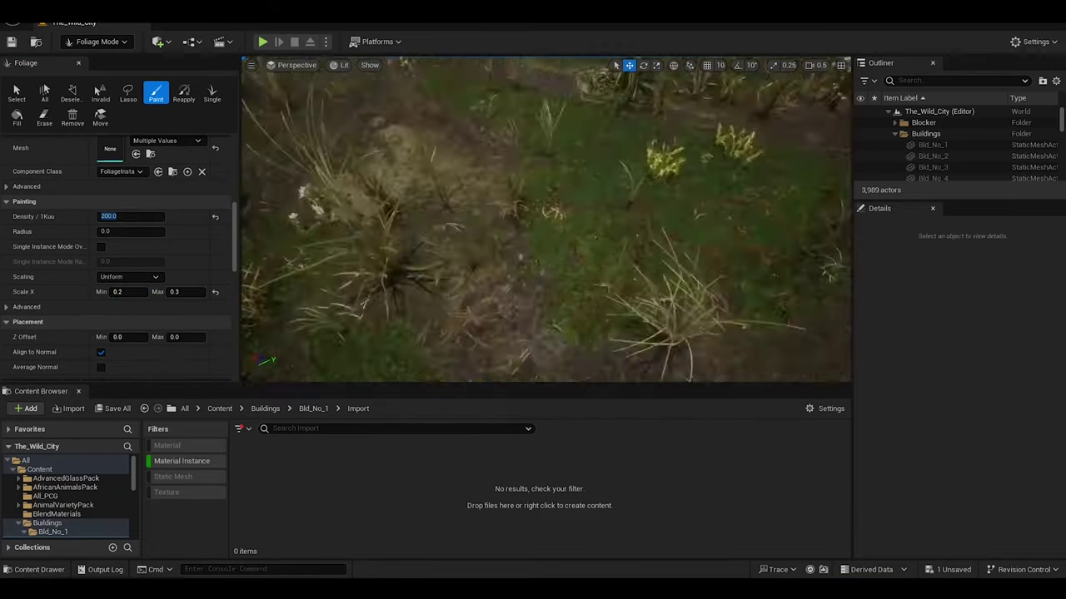
right_drag(318, 284, 318, 284)
right_drag(469, 272, 469, 272)
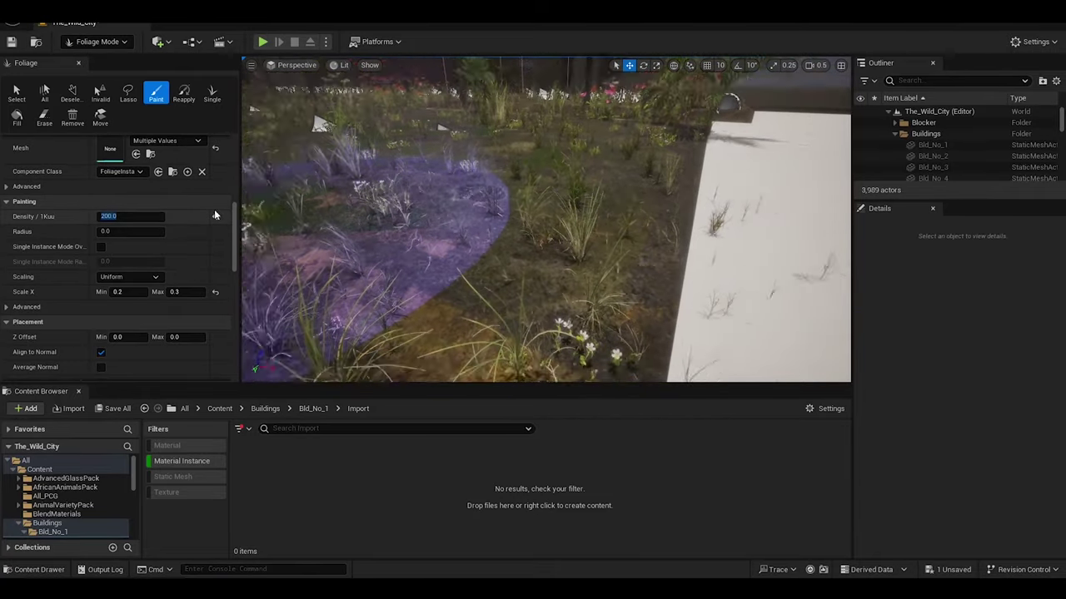
text(10)
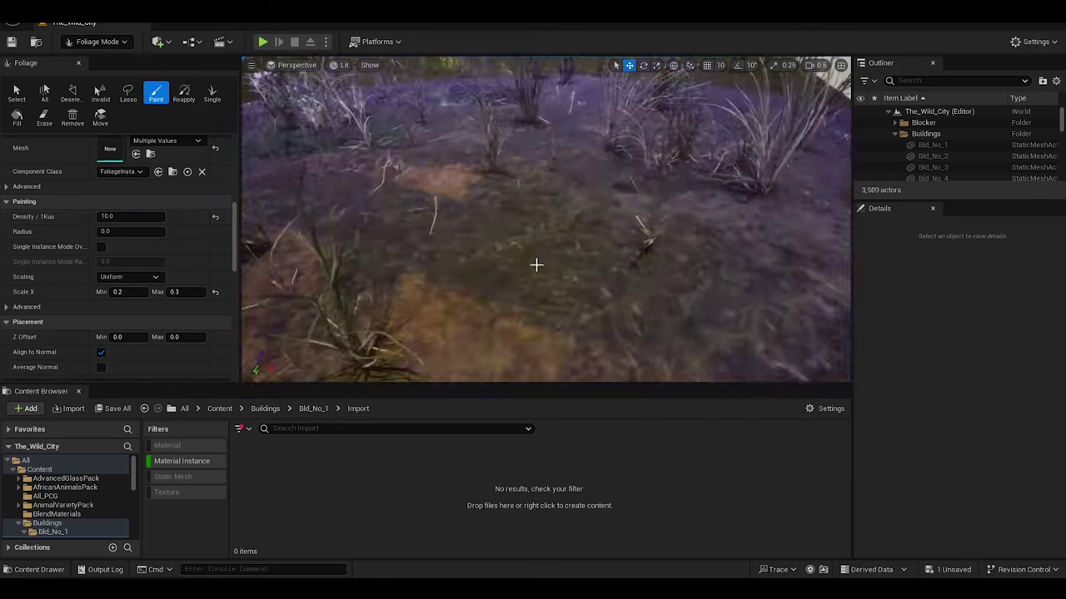
right_drag(545, 257, 269, 257)
scroll(150, 241, up, 1)
text(1)
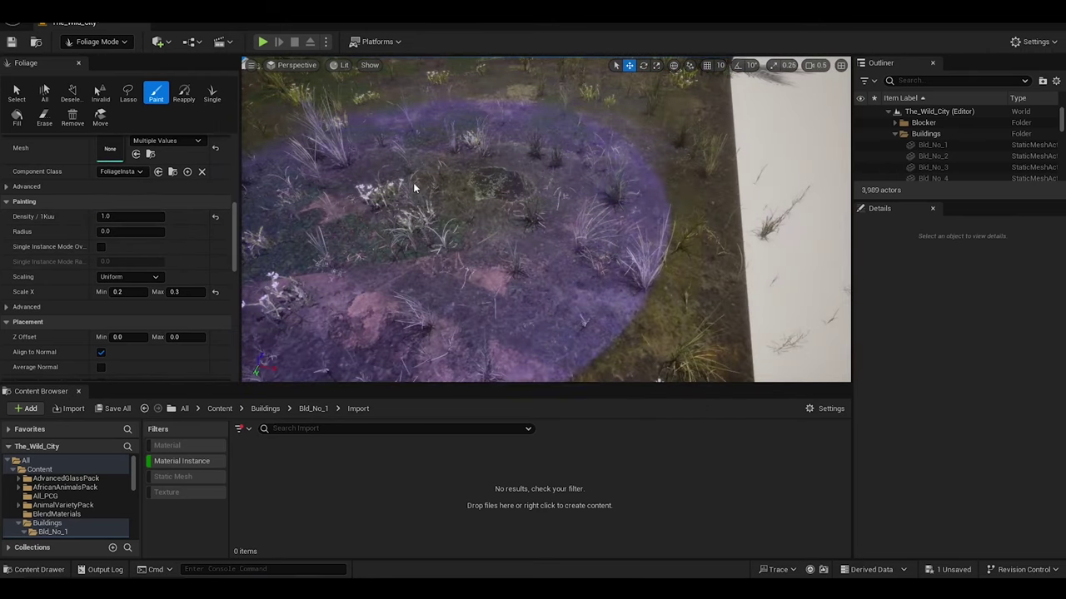
text(500)
key(Return)
Set the minimum scale to 0.1 and fly down beside the white wall and palm.
right_drag(552, 219, 312, 216)
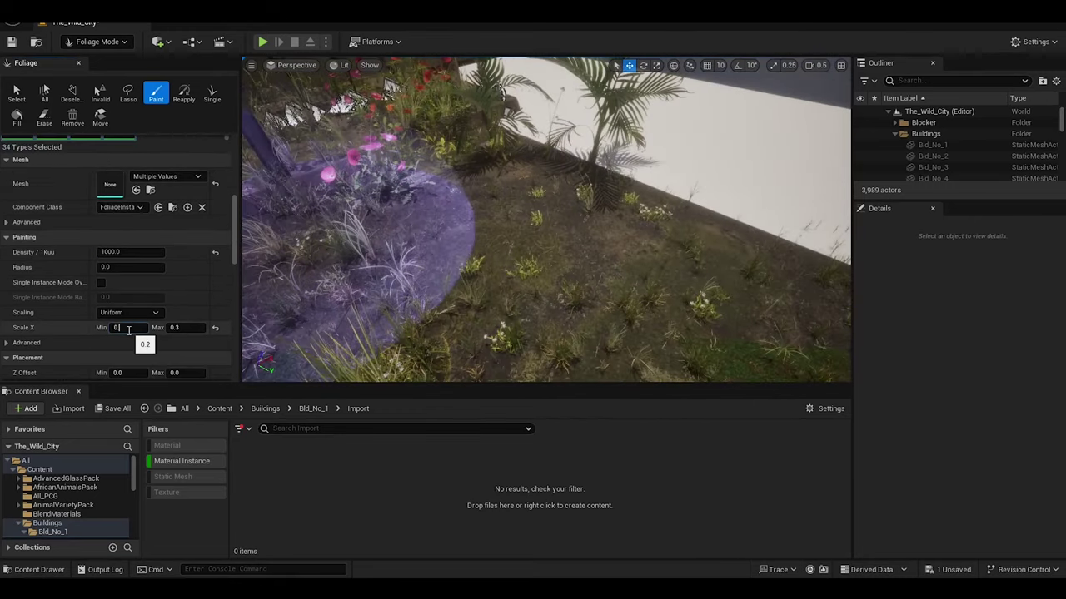
text(.1)
key(Return)
mouse_move(565, 254)
right_down()
mouse_move(521, 282)
mouse_move(542, 302)
mouse_move(323, 348)
right_up()
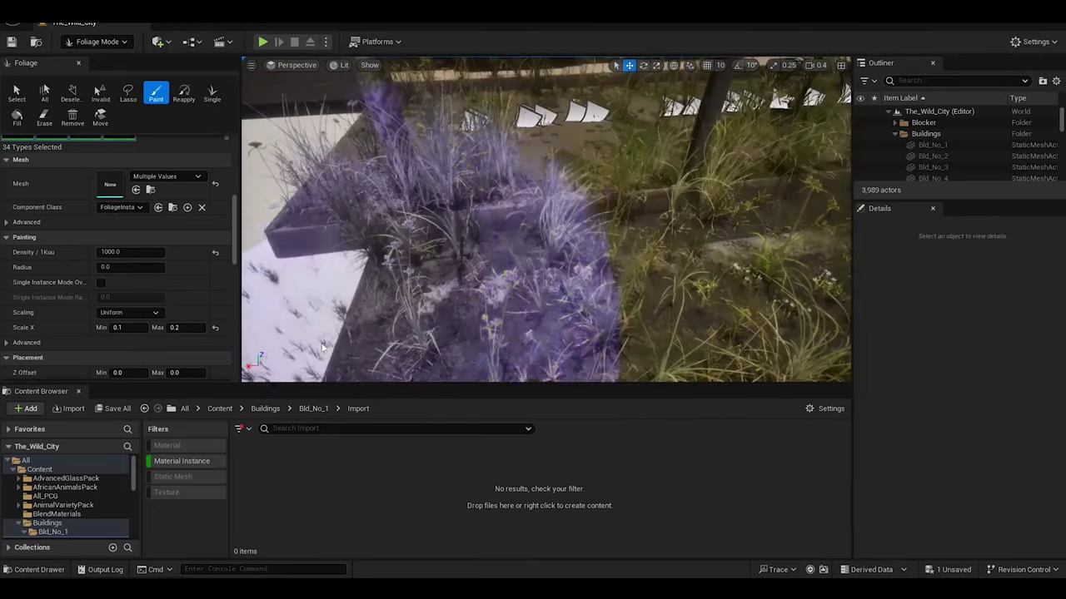
right_drag(323, 348, 5, 190)
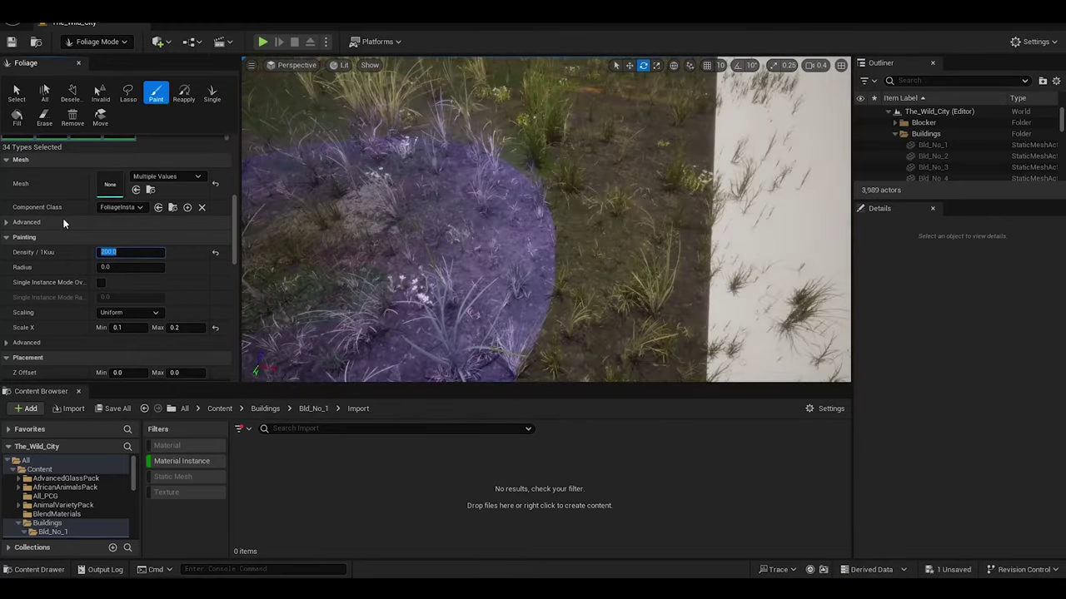
mouse_move(500, 250)
right_down()
mouse_move(533, 267)
mouse_move(473, 292)
mouse_move(702, 142)
mouse_move(468, 247)
mouse_move(701, 208)
mouse_move(602, 219)
mouse_move(436, 150)
mouse_move(290, 252)
mouse_move(467, 217)
mouse_move(516, 192)
right_up()
Select all 159 meshes in the Megascans folder of the Content Browser.
right_drag(724, 215, 633, 249)
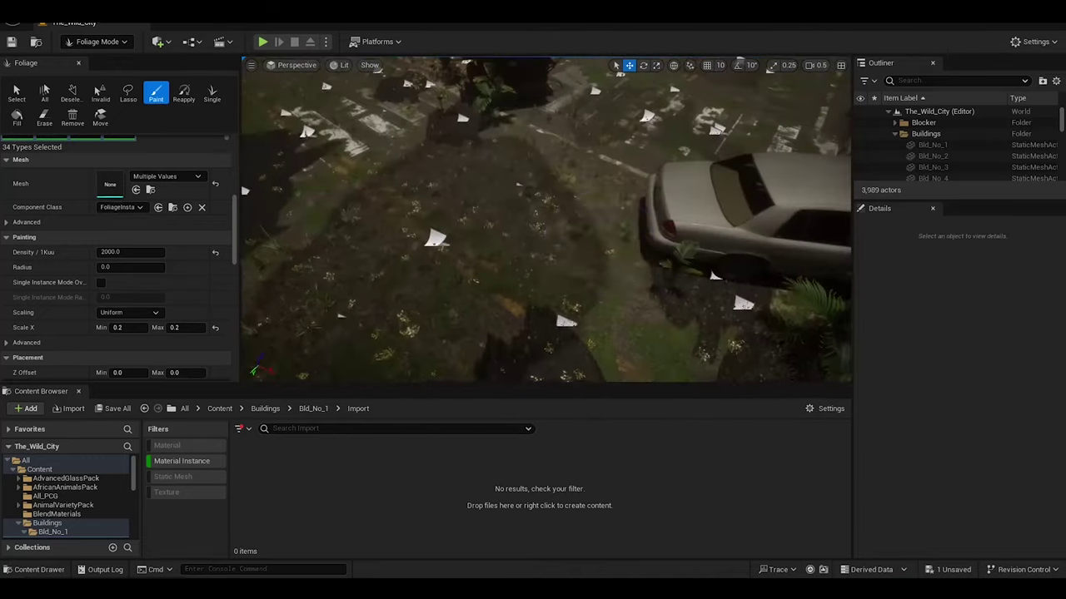
right_drag(382, 184, 388, 256)
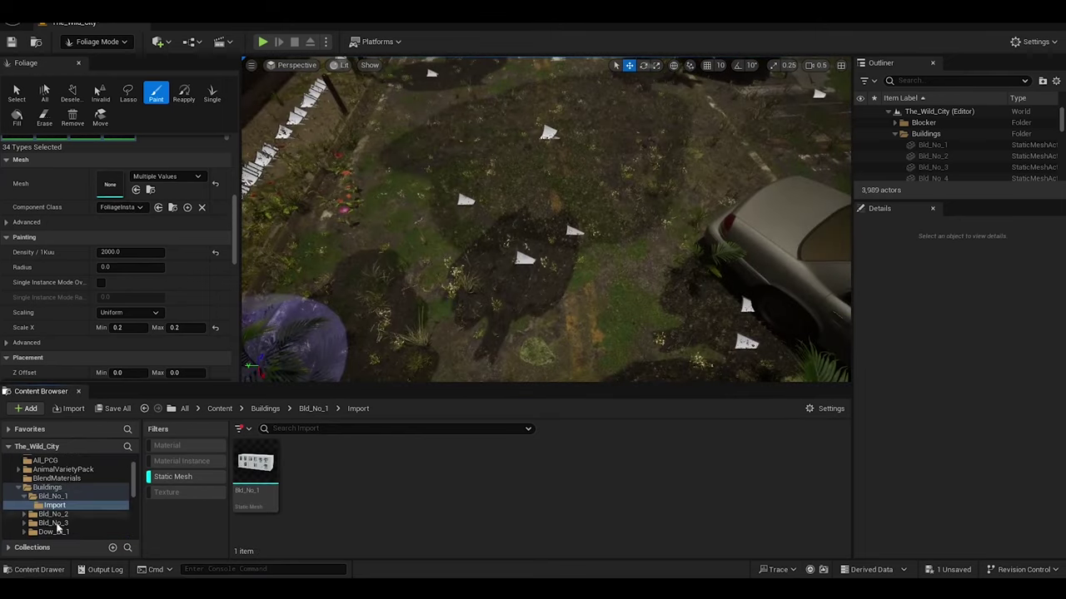
click(50, 487)
scroll(833, 522, down, 1)
key(ctrl+a)
right_click(487, 499)
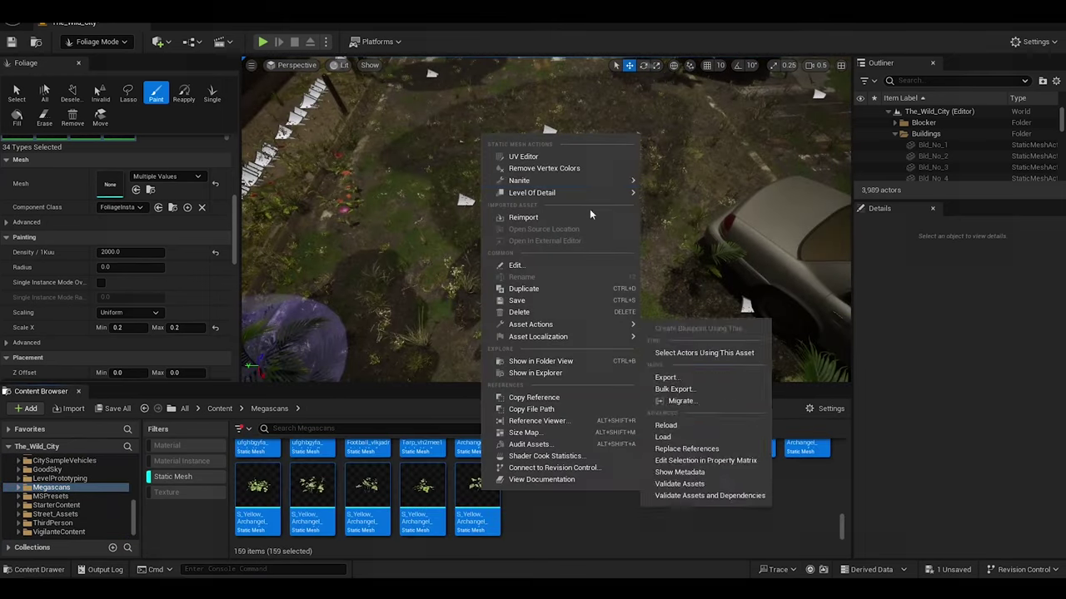
Paint grass and poppies across the street, the crosswalk and the flag-lined strip beside the buildings.
right_drag(665, 378, 633, 316)
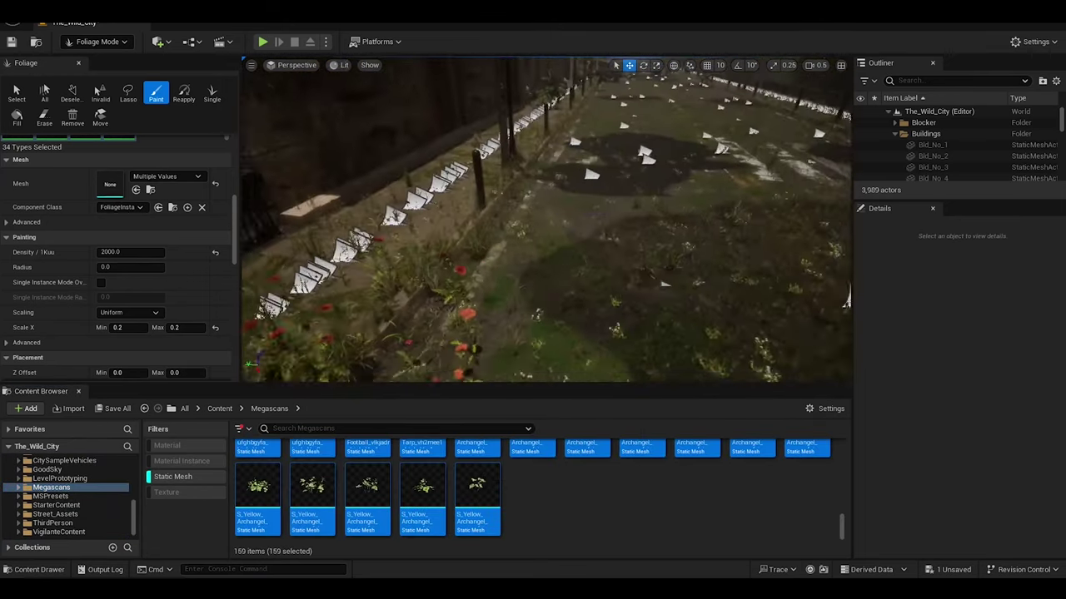
right_drag(766, 222, 616, 159)
right_drag(523, 119, 616, 155)
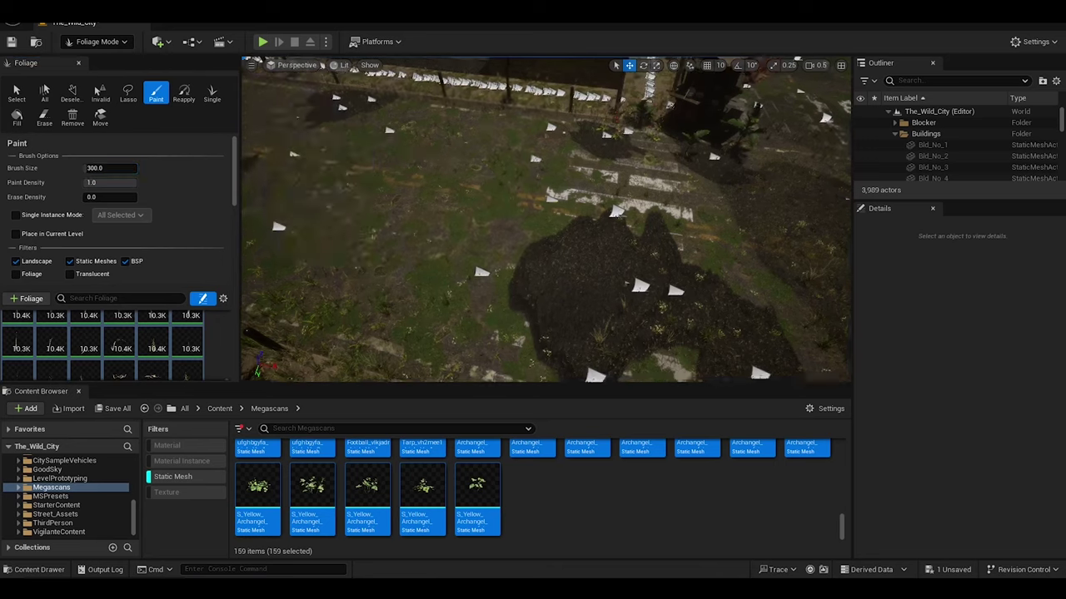
mouse_move(261, 243)
right_down()
mouse_move(376, 281)
mouse_move(429, 121)
right_up()
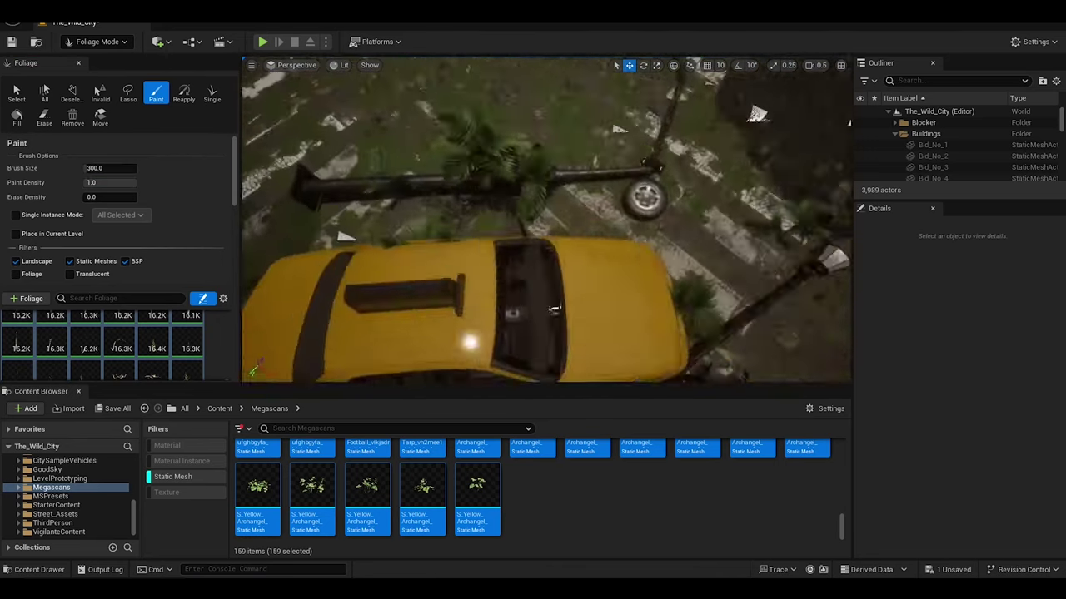
right_drag(495, 229, 641, 177)
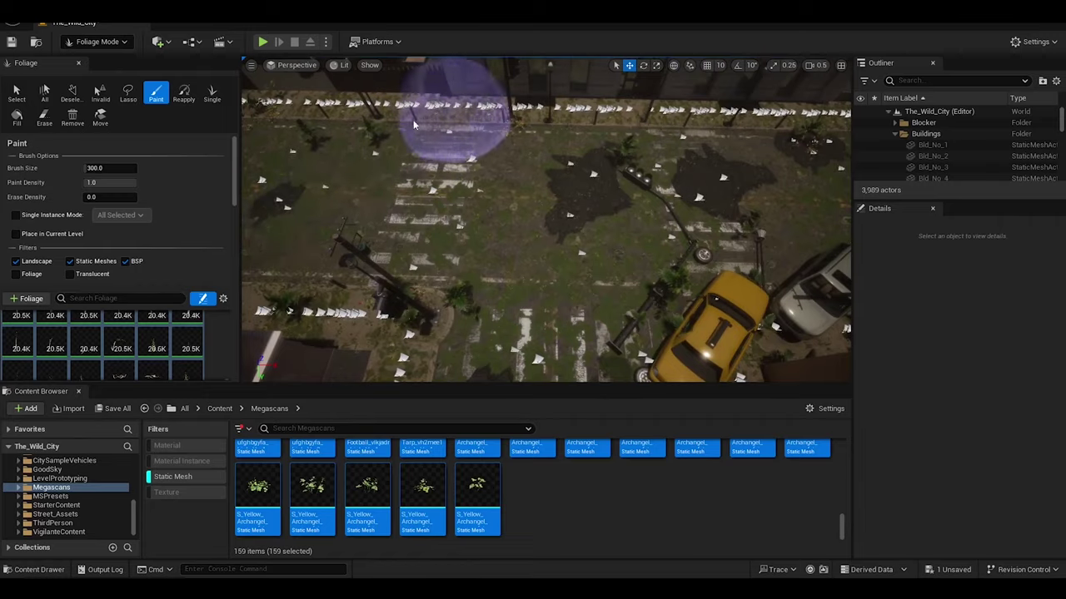
mouse_move(414, 123)
right_down()
mouse_move(500, 209)
mouse_move(583, 168)
mouse_move(357, 130)
mouse_move(411, 225)
mouse_move(334, 244)
mouse_move(406, 140)
right_up()
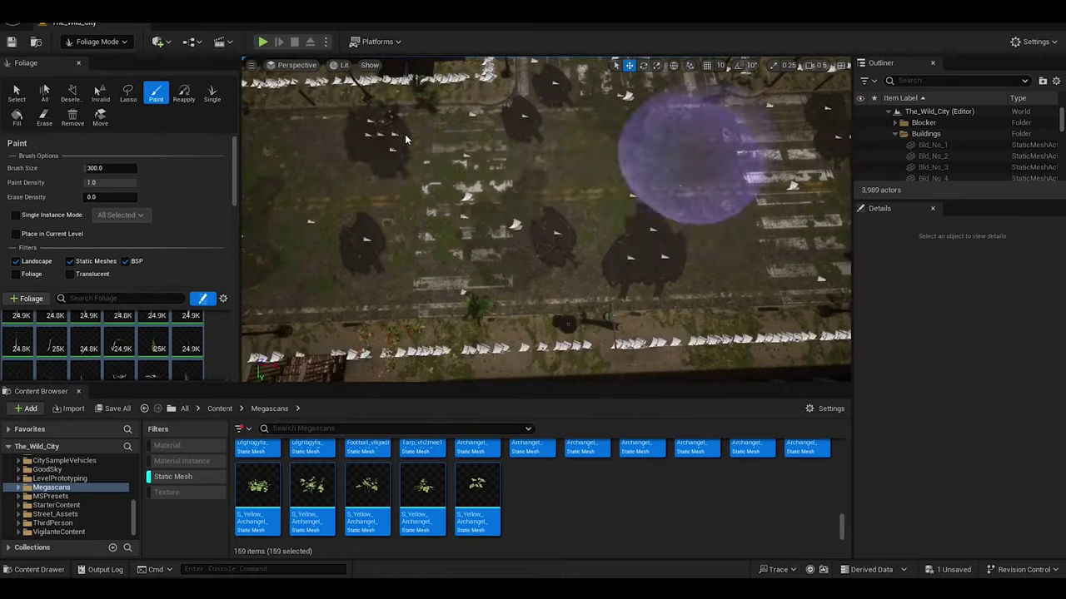
right_drag(424, 255, 289, 181)
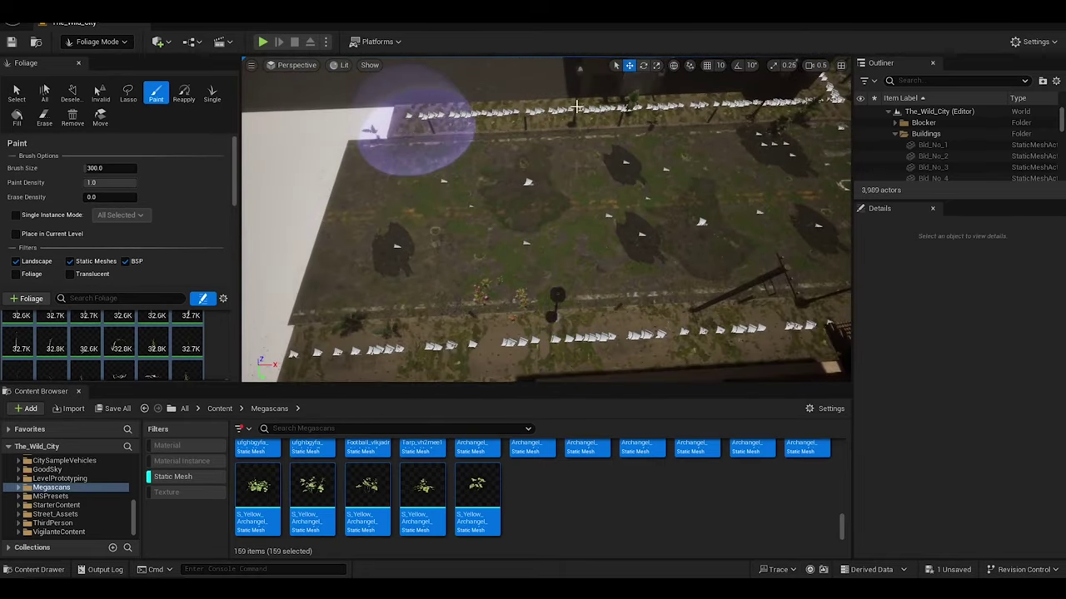
right_drag(648, 119, 620, 216)
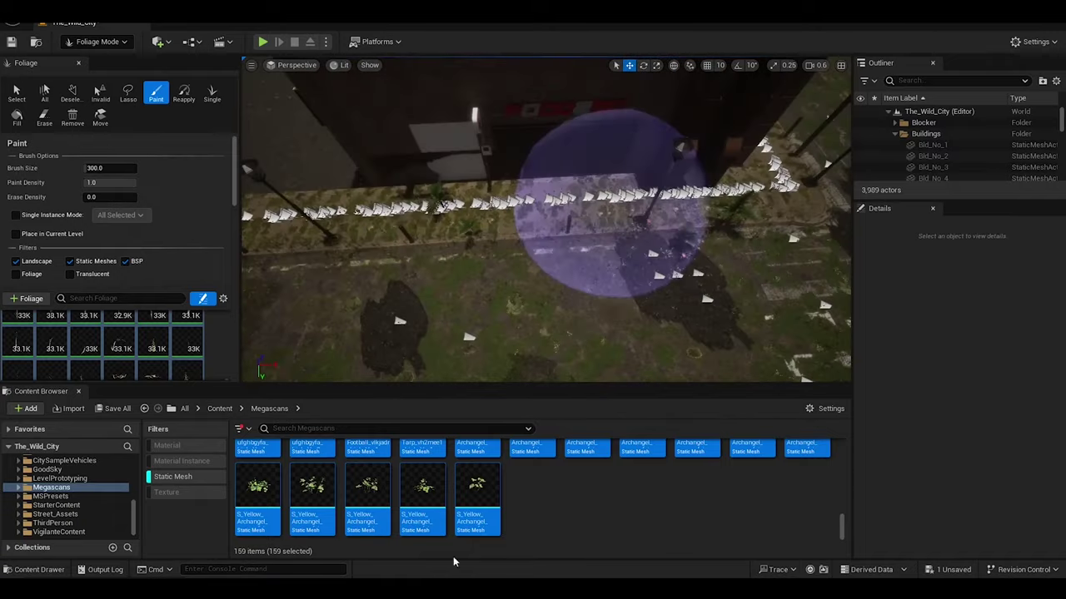
right_drag(566, 268, 533, 233)
right_drag(487, 289, 479, 247)
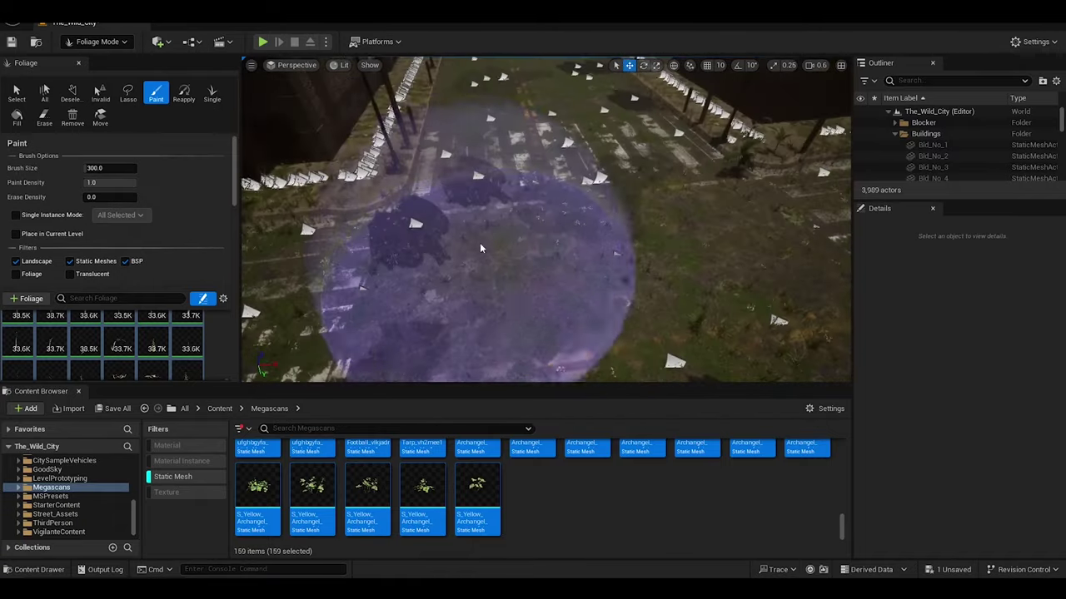
mouse_move(537, 273)
right_down()
mouse_move(508, 250)
mouse_move(533, 242)
right_up()
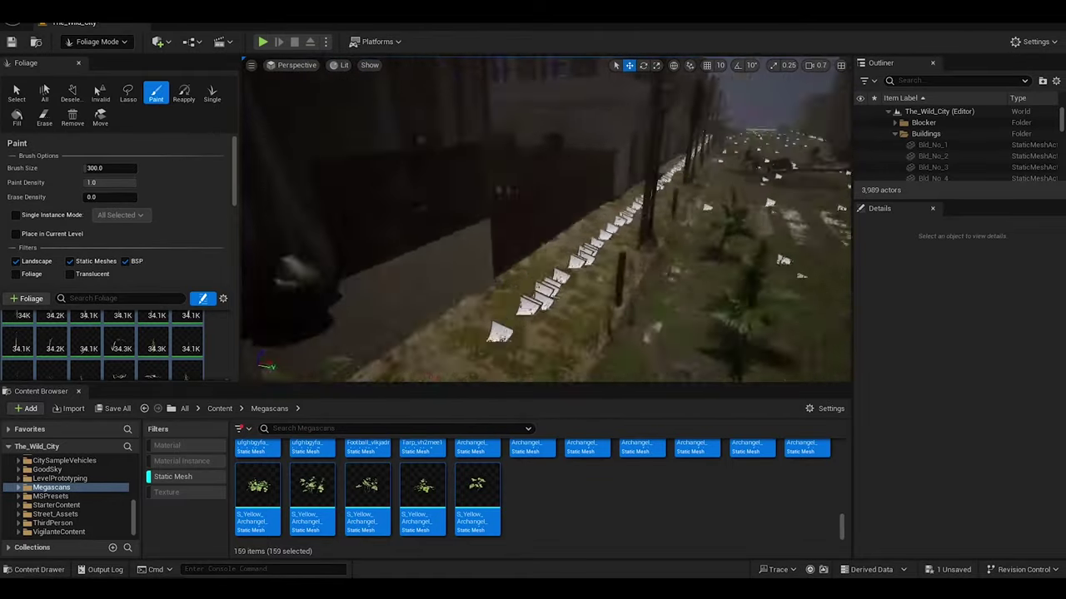
Shrink the foliage brush size to 100, then to 10.
click(104, 168)
text(100)
key(Return)
mouse_move(661, 96)
right_down()
mouse_move(679, 237)
mouse_move(698, 181)
mouse_move(632, 250)
right_up()
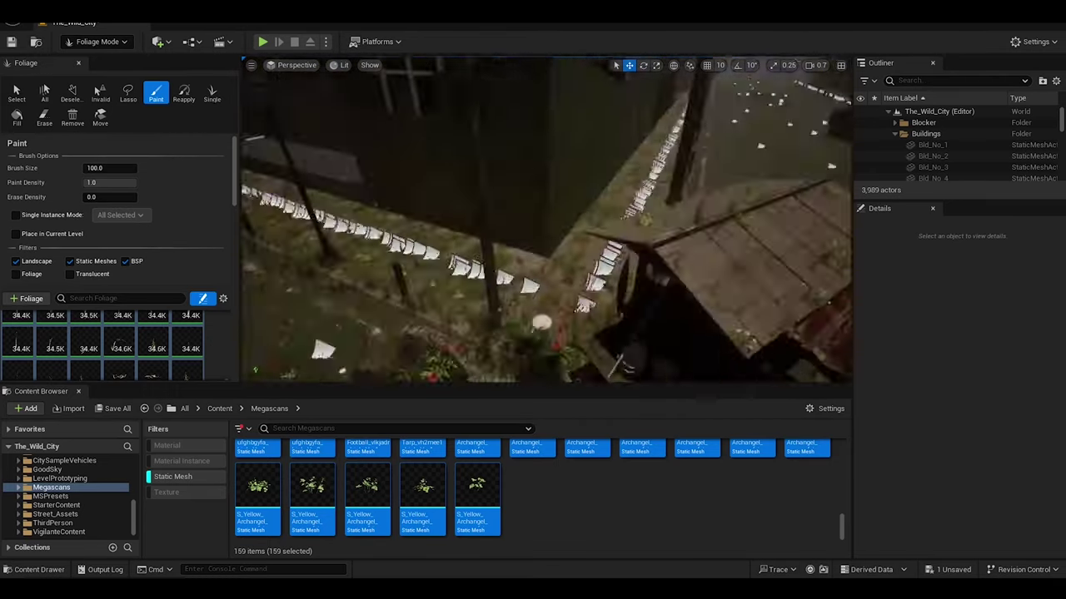
click(106, 167)
text(10)
key(Return)
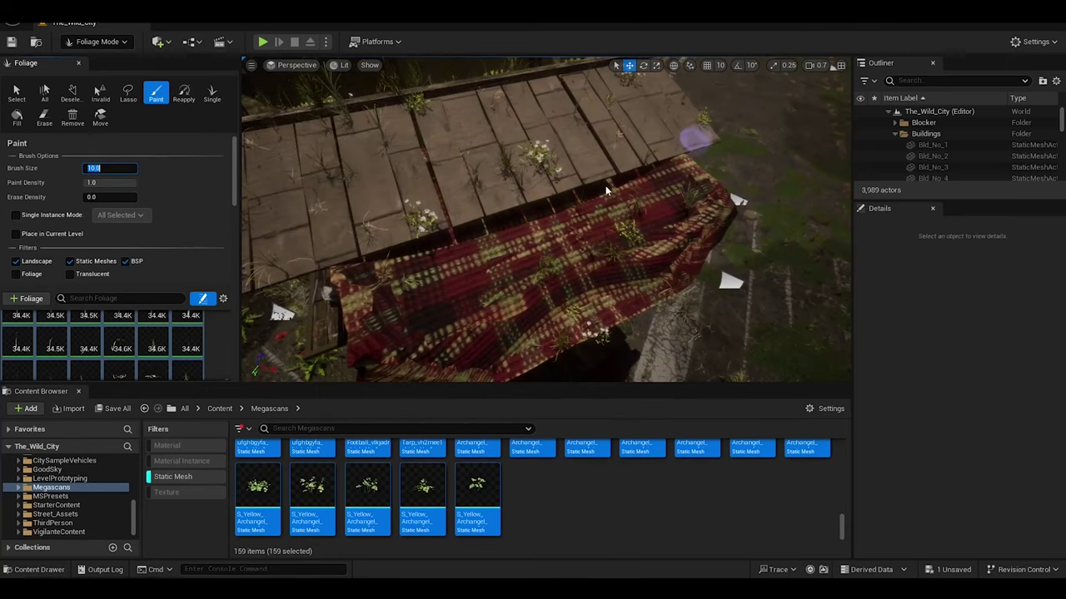
Browse to the Acacia_semkO plant meshes in Megascans 3D_Plants.
right_drag(606, 191, 358, 215)
right_drag(514, 215, 499, 241)
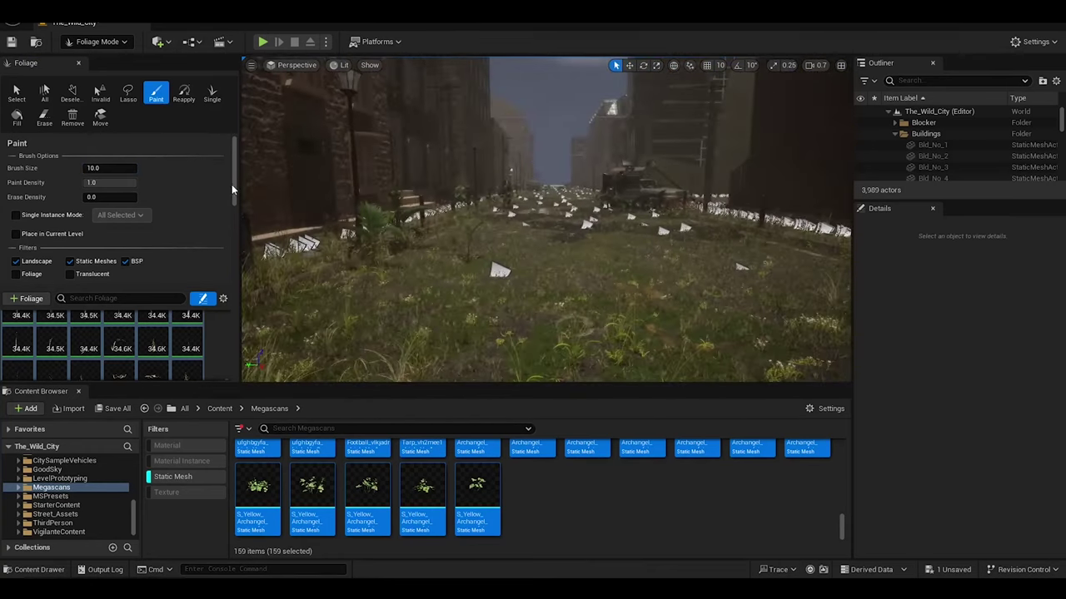
drag(225, 343, 234, 298)
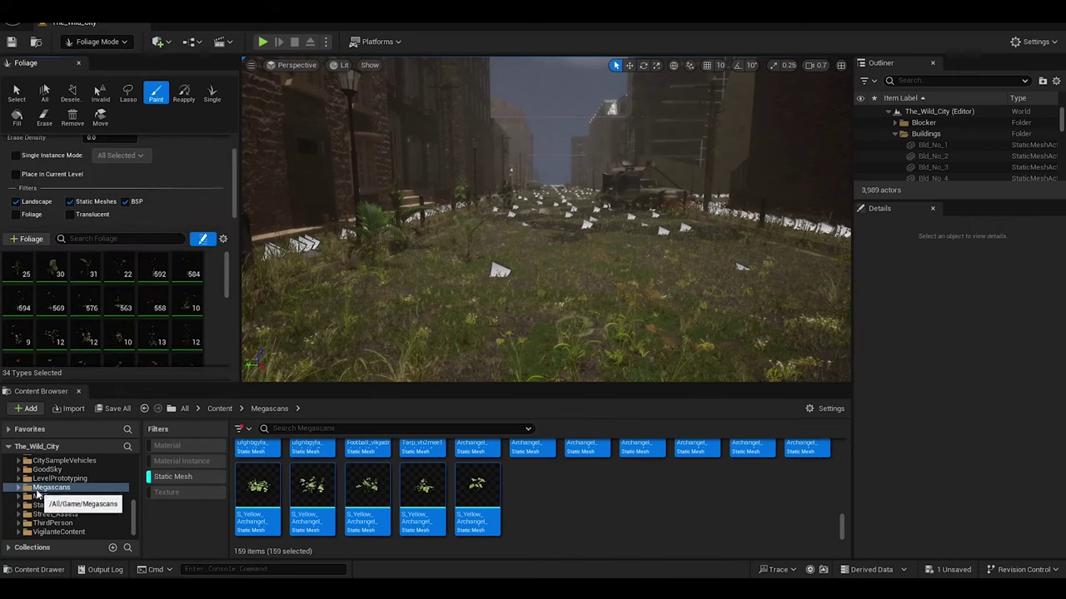
click(81, 516)
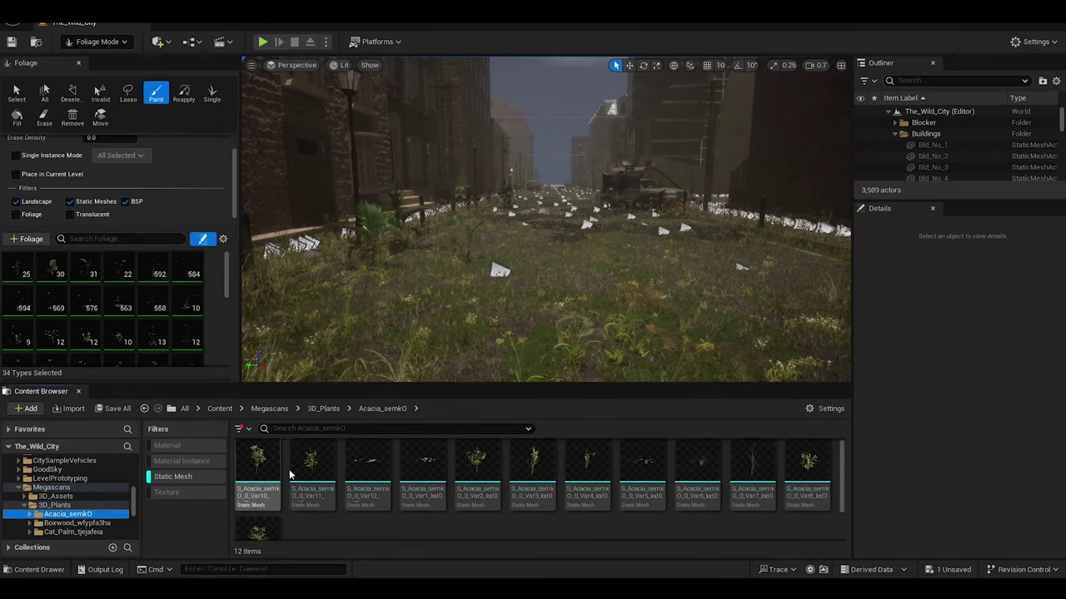
Select all Paddle Plant meshes and add them to the foliage palette as foliage types.
scroll(76, 499, down, 1)
click(77, 488)
click(82, 478)
key(ctrl+a)
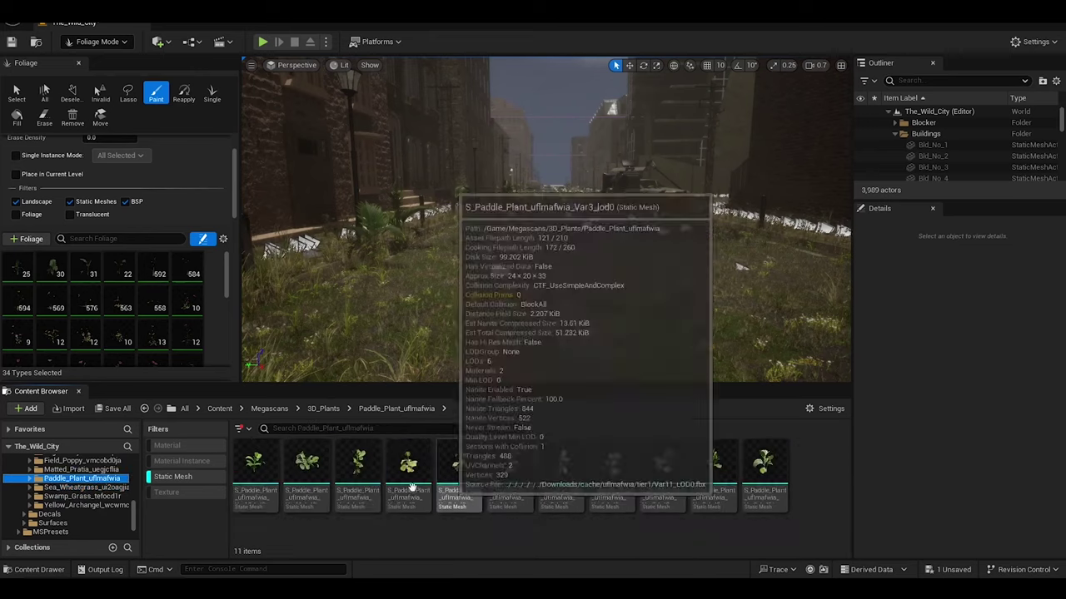
mouse_move(458, 474)
mouse_down()
mouse_move(219, 268)
mouse_move(211, 344)
mouse_up()
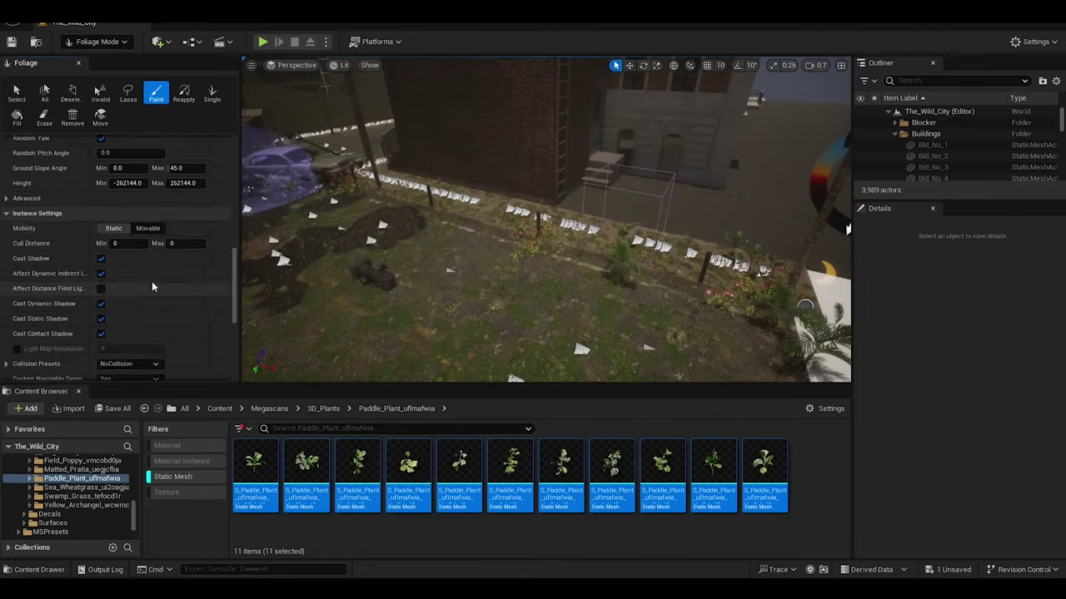
Paint Paddle Plants across the grass field, the garden and the street.
scroll(153, 281, up, 3)
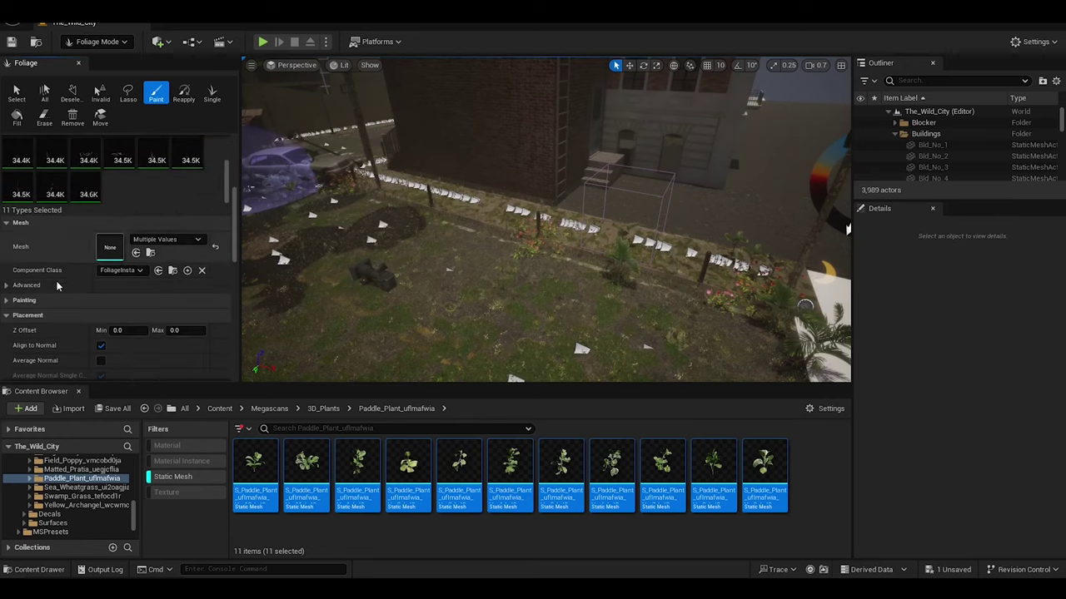
mouse_move(504, 281)
right_down()
mouse_move(541, 241)
mouse_move(547, 274)
right_up()
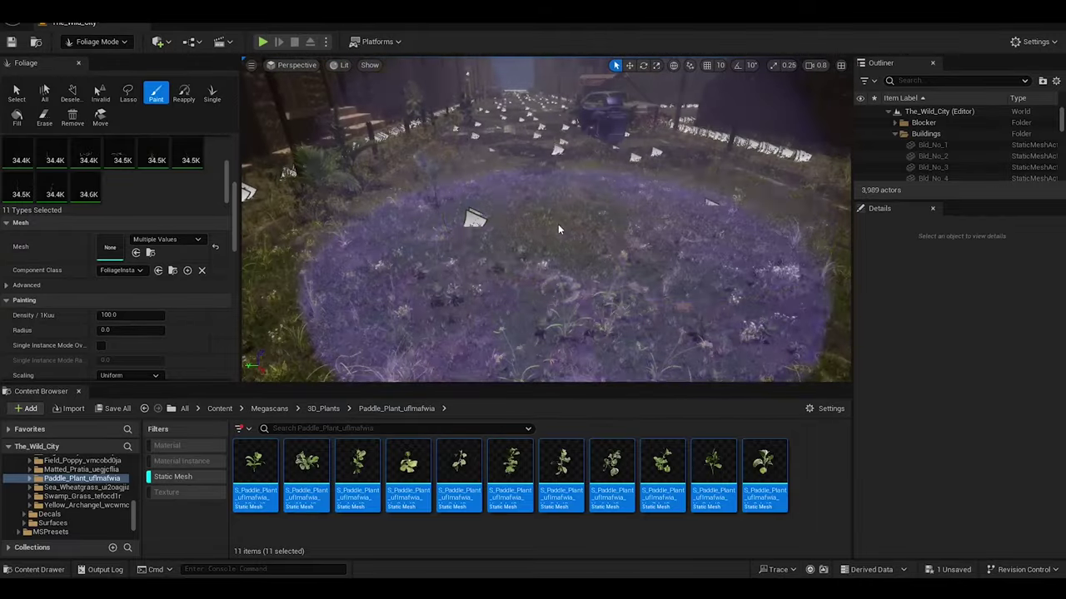
mouse_move(558, 224)
right_down()
mouse_move(550, 234)
mouse_move(243, 200)
right_up()
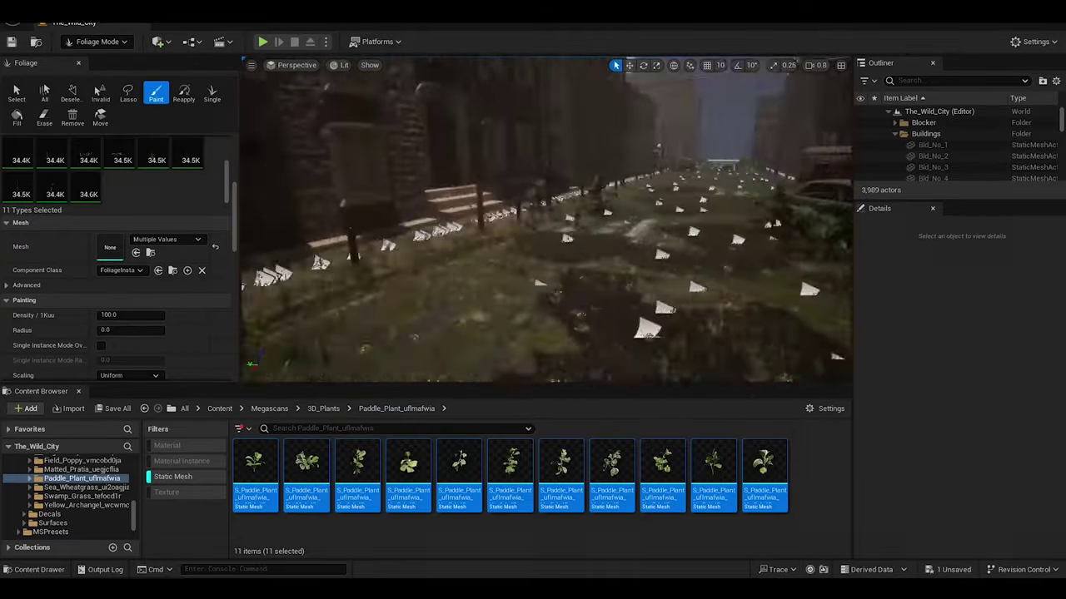
scroll(228, 134, up, 3)
click(557, 296)
mouse_move(348, 295)
right_down()
mouse_move(557, 297)
mouse_move(483, 204)
right_up()
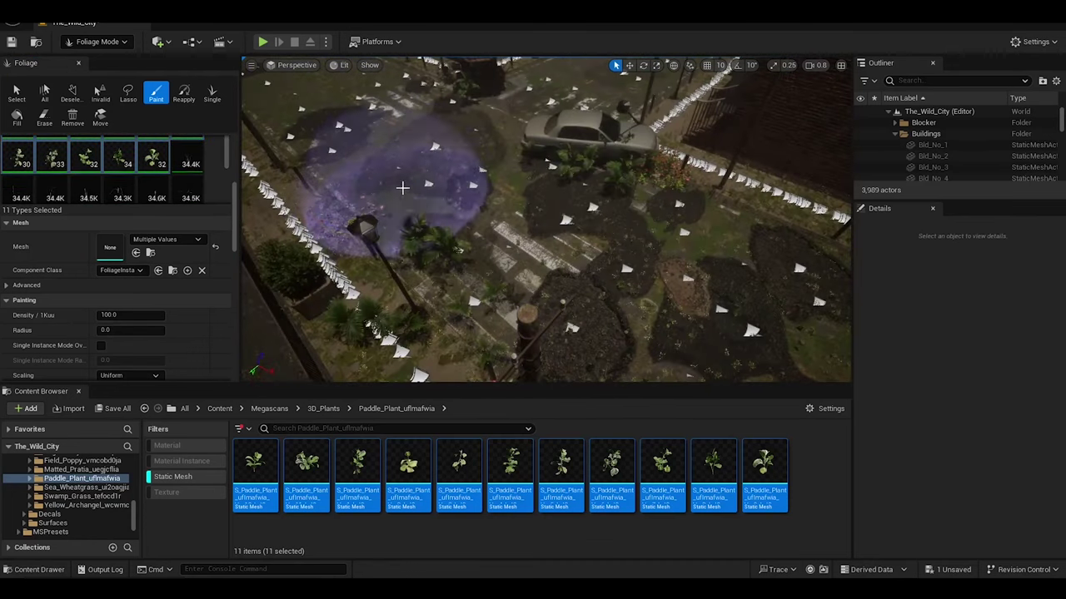
Spread dense patches of paddle plants along the street around the parked cars.
right_drag(402, 188, 572, 284)
mouse_move(642, 327)
right_down()
mouse_move(337, 256)
mouse_move(471, 244)
right_up()
click(337, 255)
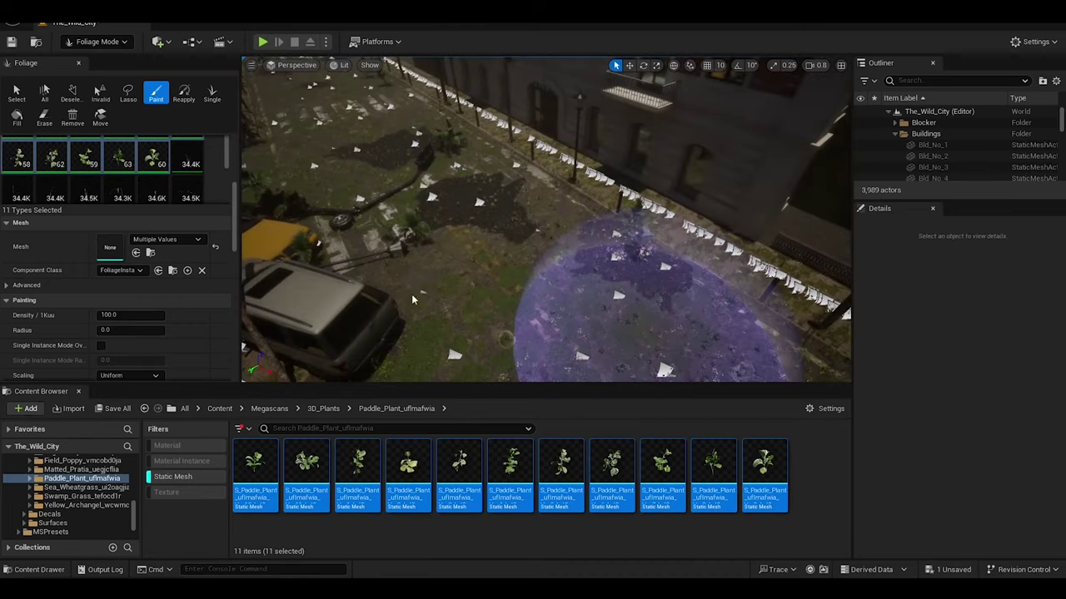
click(337, 284)
right_drag(337, 283, 457, 304)
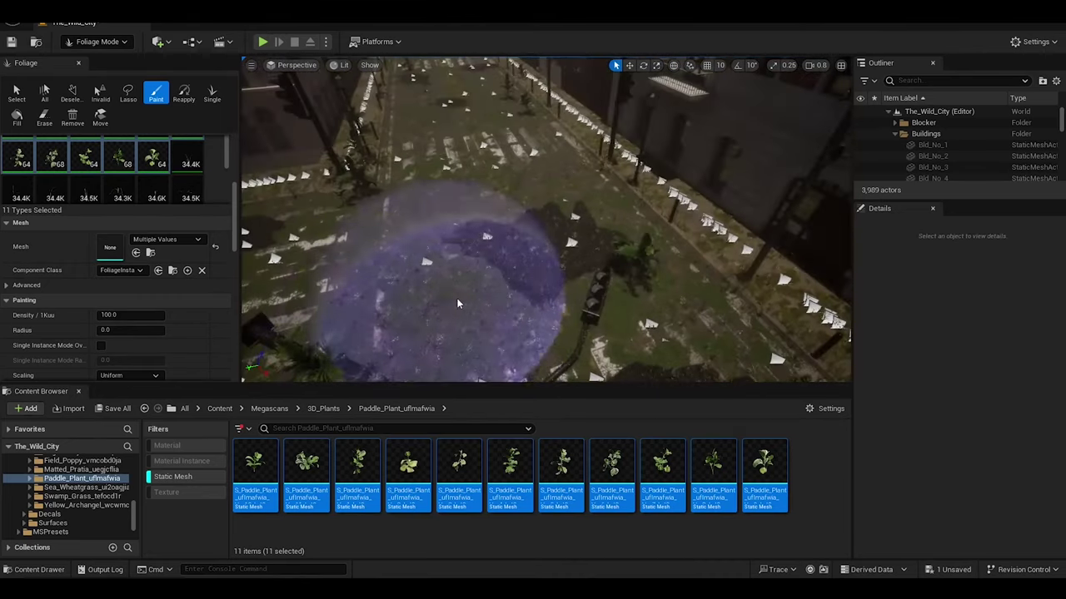
click(457, 304)
right_drag(545, 219, 583, 208)
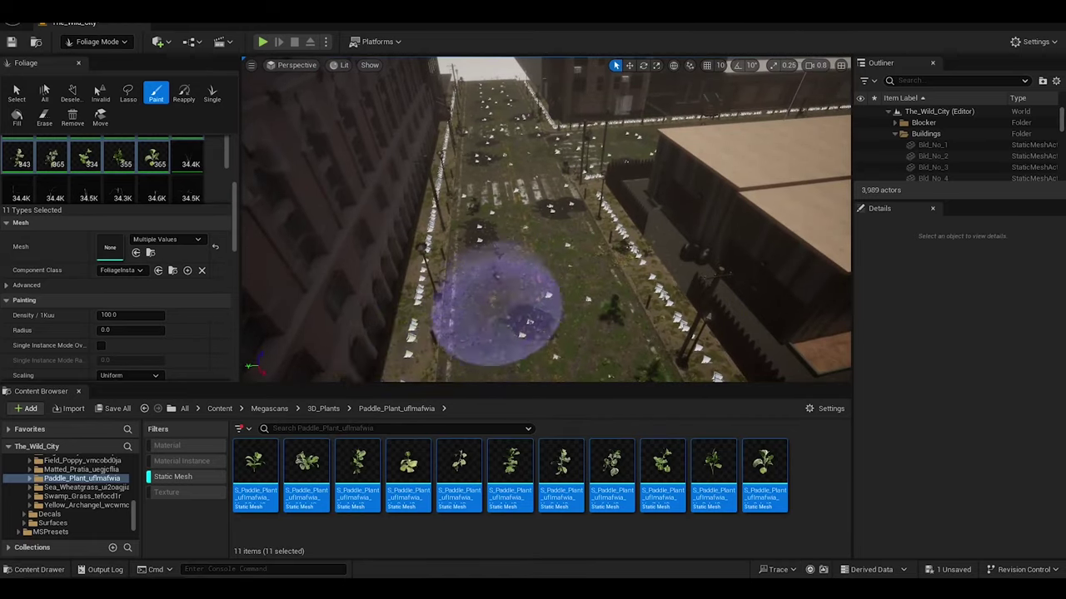
mouse_move(497, 304)
right_down()
mouse_move(533, 317)
mouse_move(500, 250)
right_up()
scroll(234, 169, up, 5)
Set the brush size to 20 and show the Paddle_Plant folder's full contents.
text(20)
right_drag(375, 221, 500, 250)
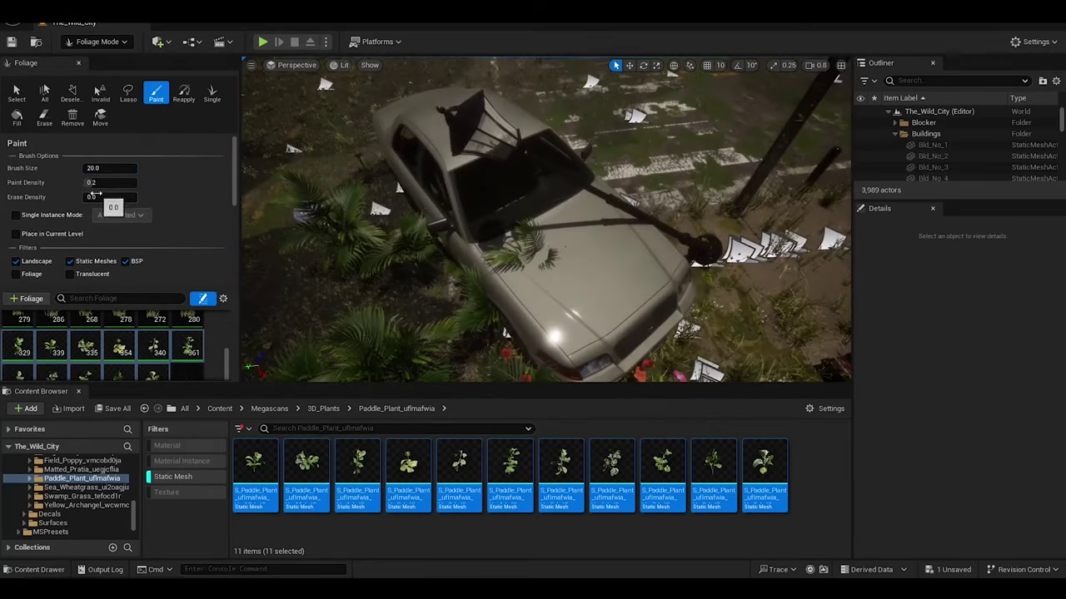
right_drag(425, 229, 338, 339)
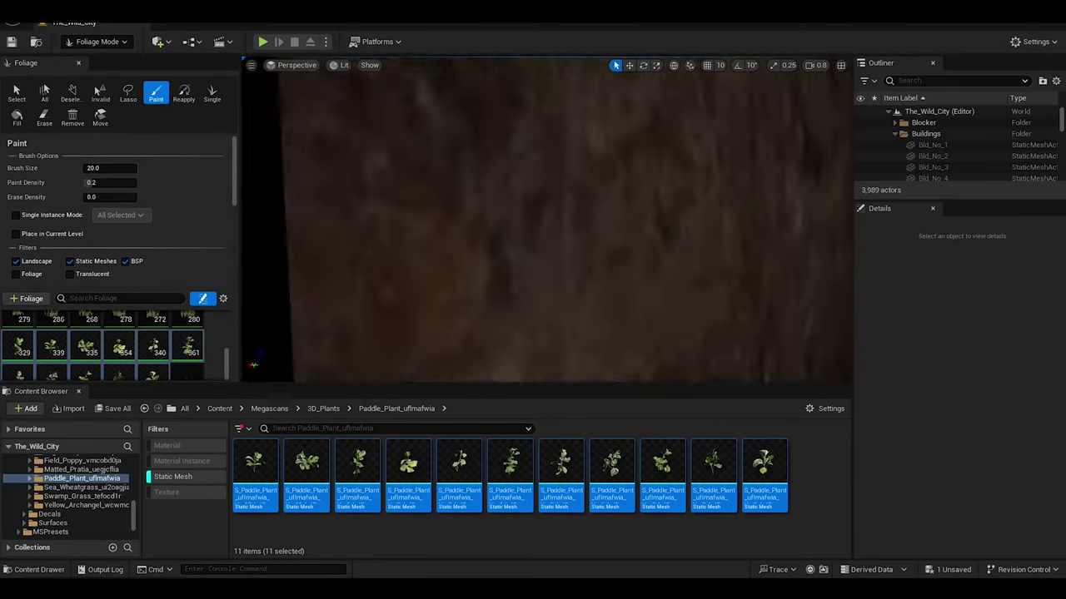
scroll(107, 517, up, 1)
click(85, 495)
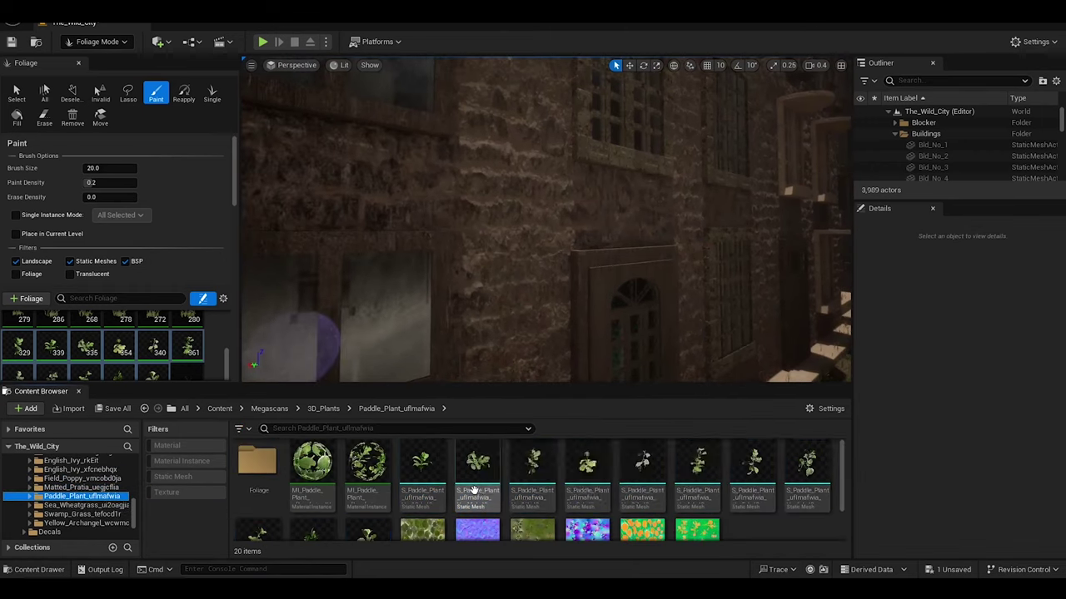
Select the English ivy meshes in the English_Ivy_xfcnebhqx folder for the foliage set.
click(422, 474)
shift+click(532, 475)
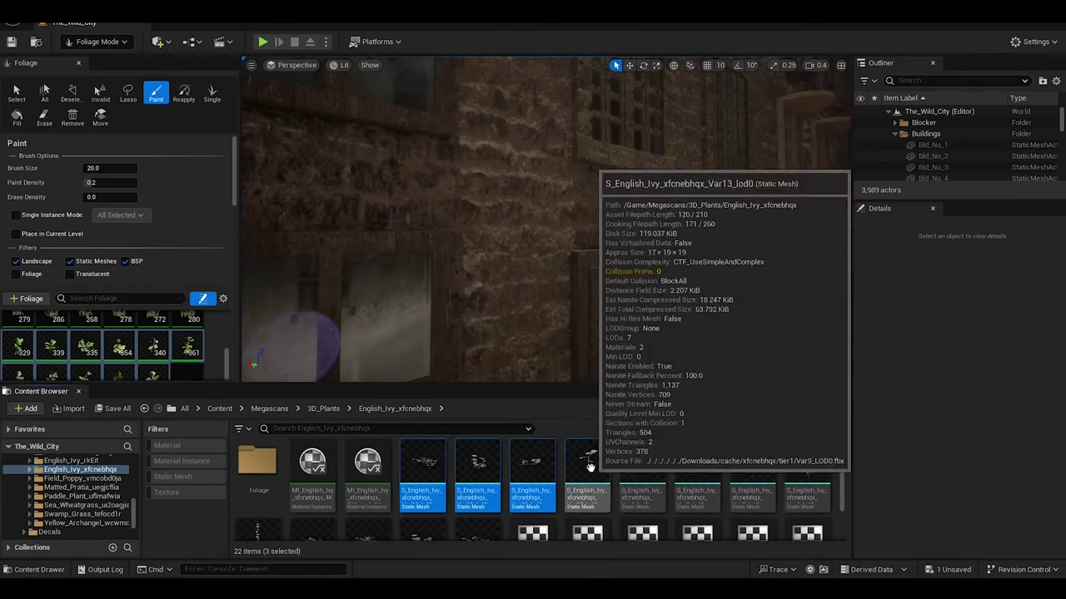
scroll(533, 471, down, 1)
shift+click(477, 487)
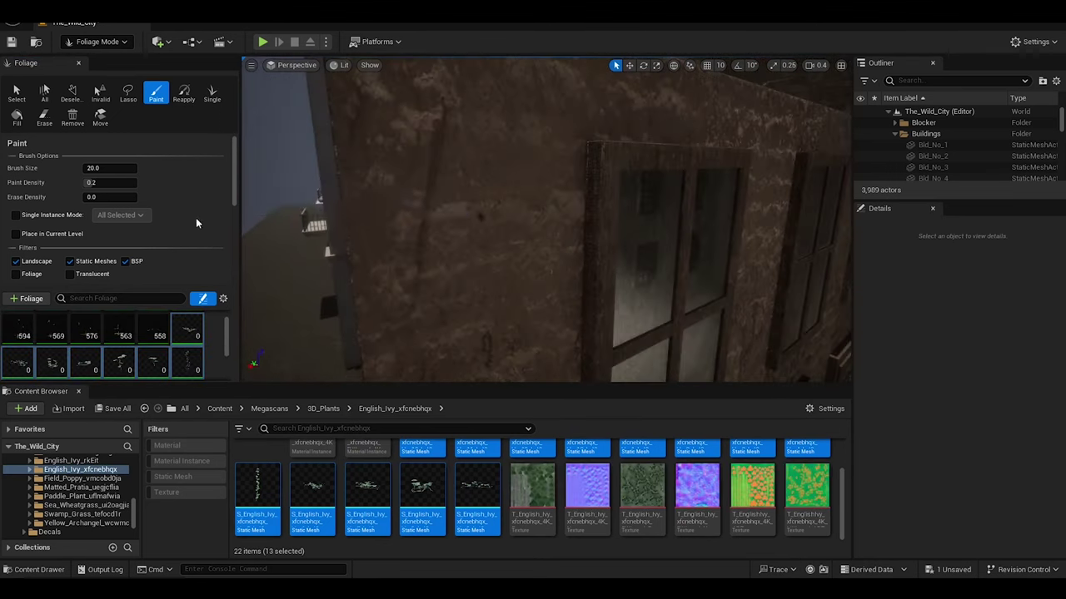
Set the brush size to 100 and paint ivy along the building facade.
text(100)
key(Return)
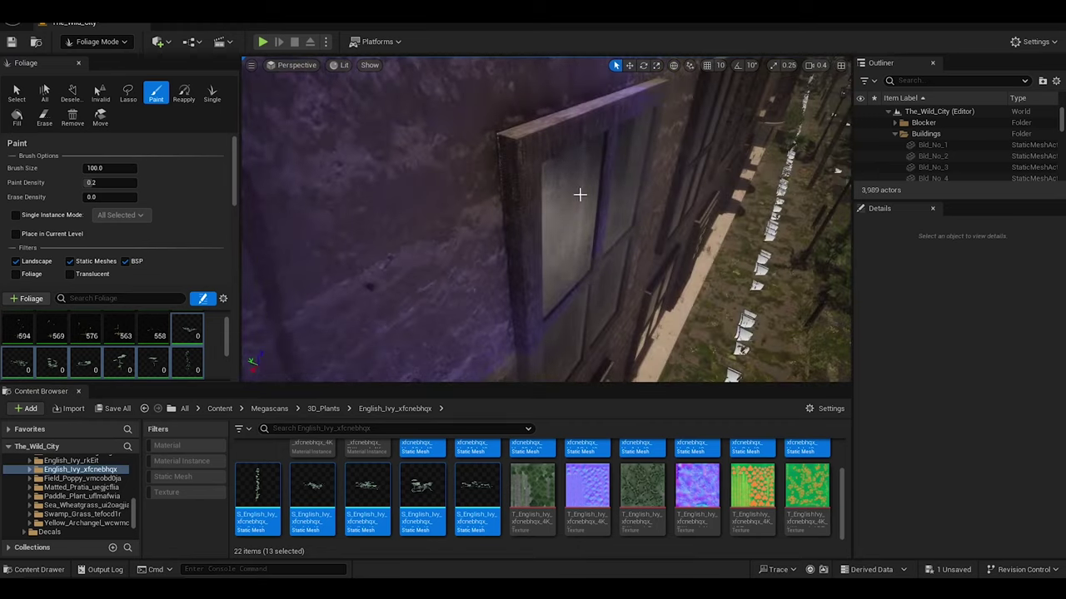
click(412, 246)
right_drag(413, 246, 412, 246)
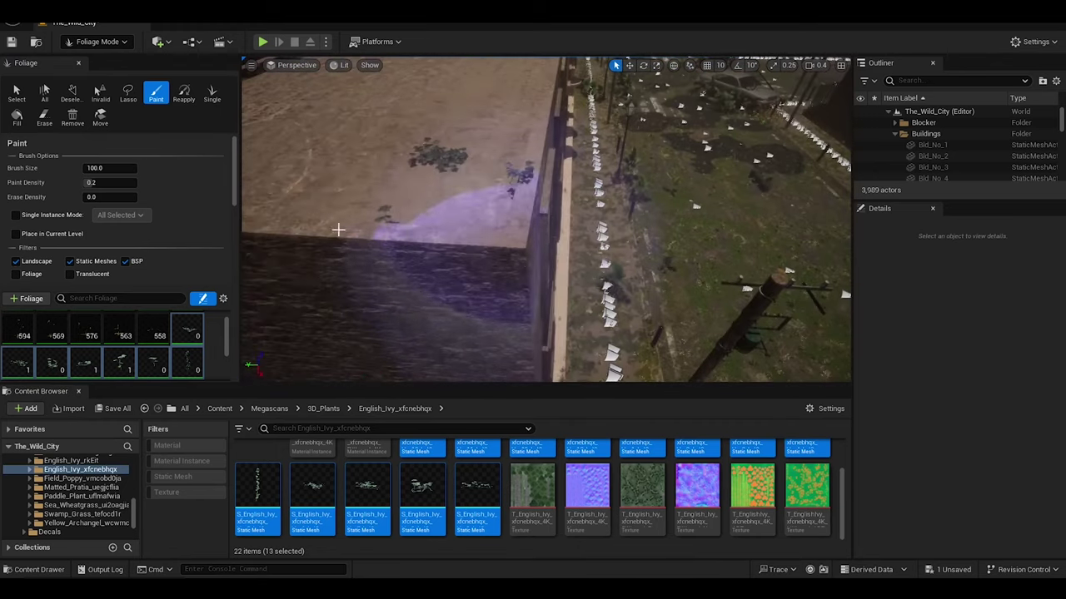
Erase excess ivy from the rooftop and check the ivy on the wooden deck.
right_drag(516, 270, 516, 270)
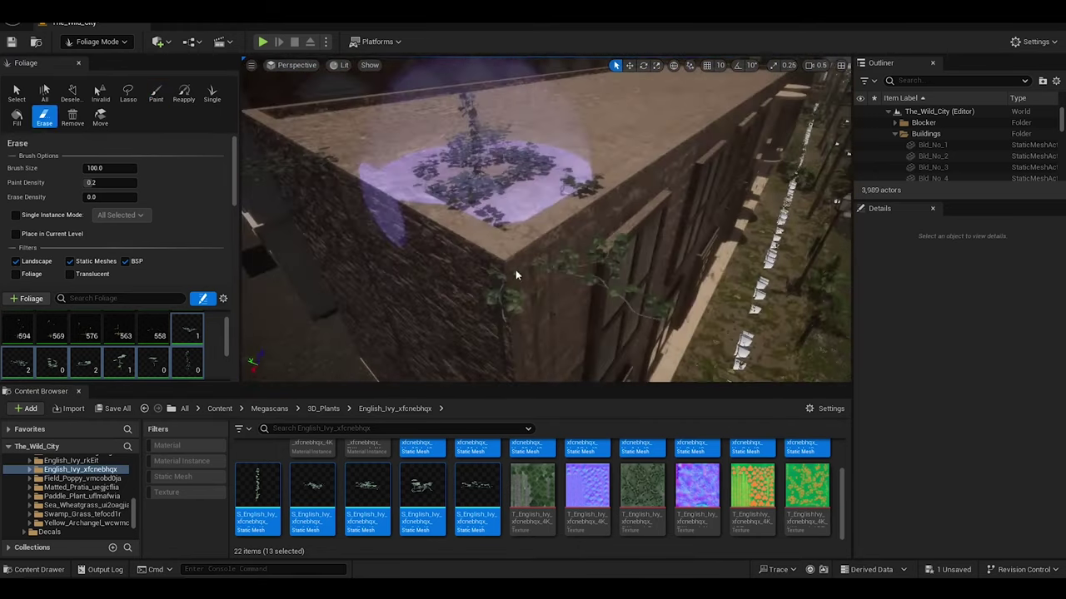
mouse_move(515, 270)
shift+mouse_down()
mouse_move(422, 192)
mouse_move(329, 170)
shift+mouse_up()
right_drag(584, 308, 583, 308)
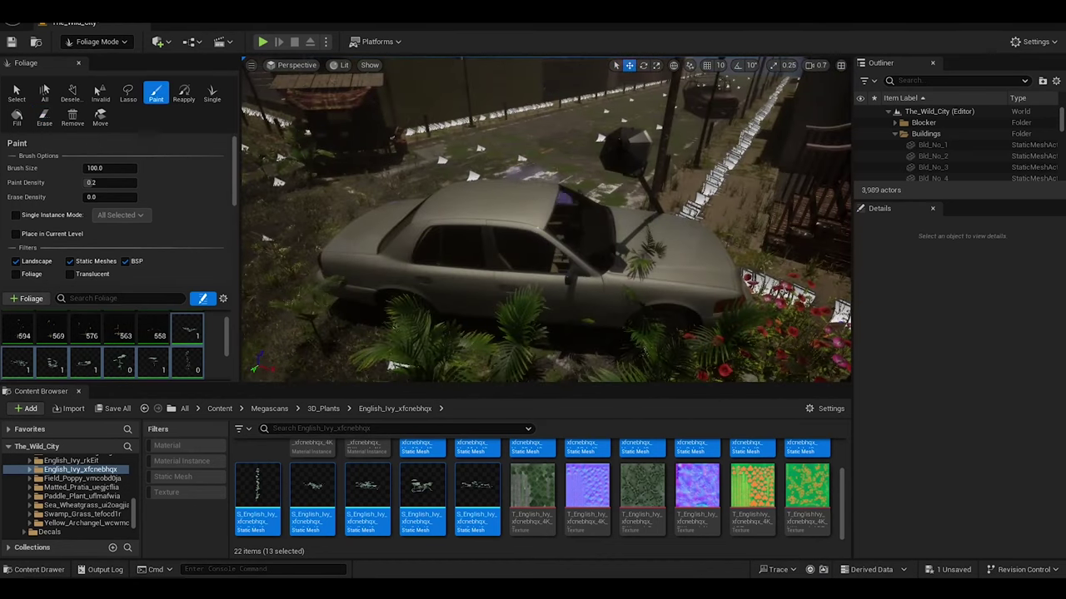
right_drag(469, 208, 469, 209)
right_drag(538, 225, 538, 226)
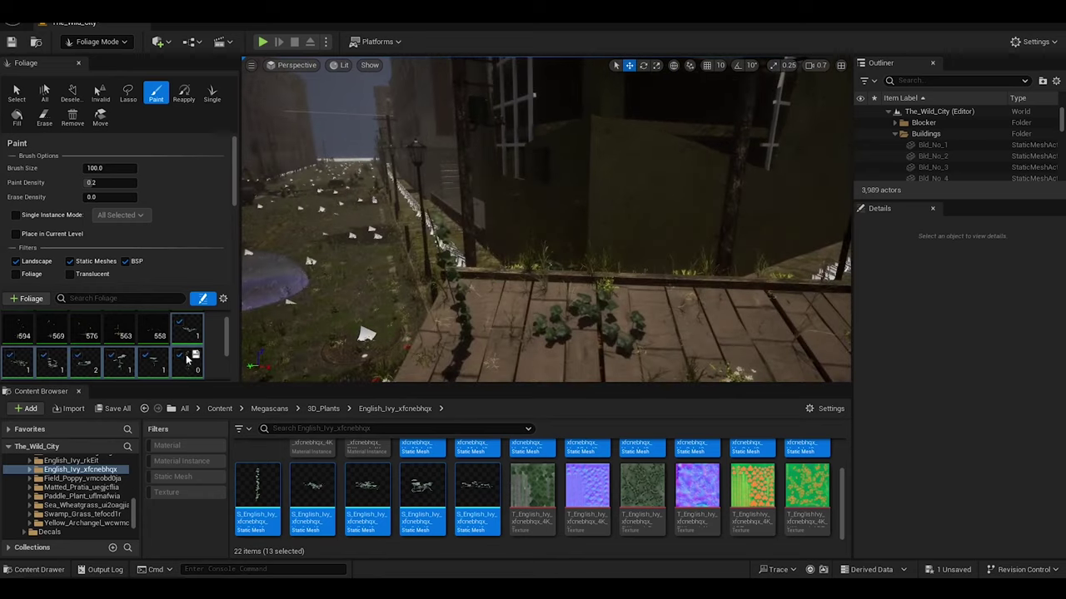
Switch back to Selection Mode and save all changes to the level.
scroll(28, 367, down, 1)
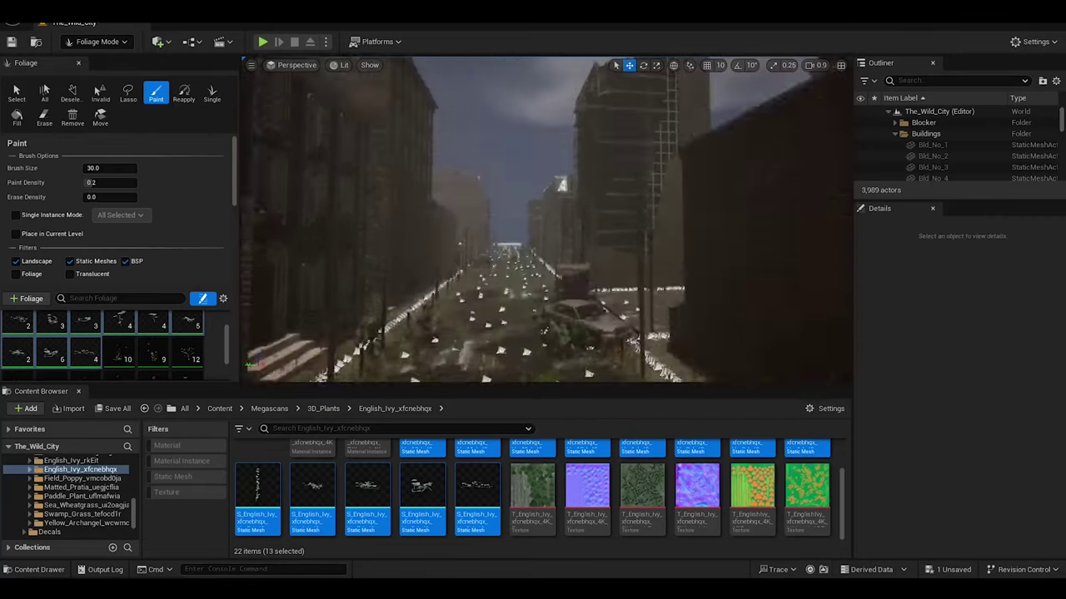
key(shift+1)
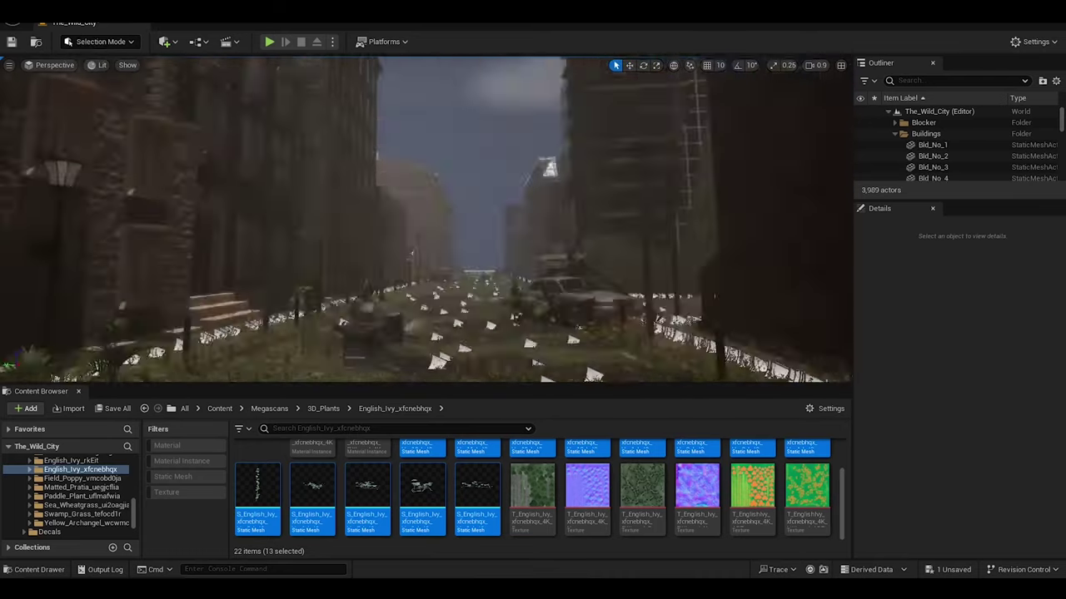
key(ctrl+s)
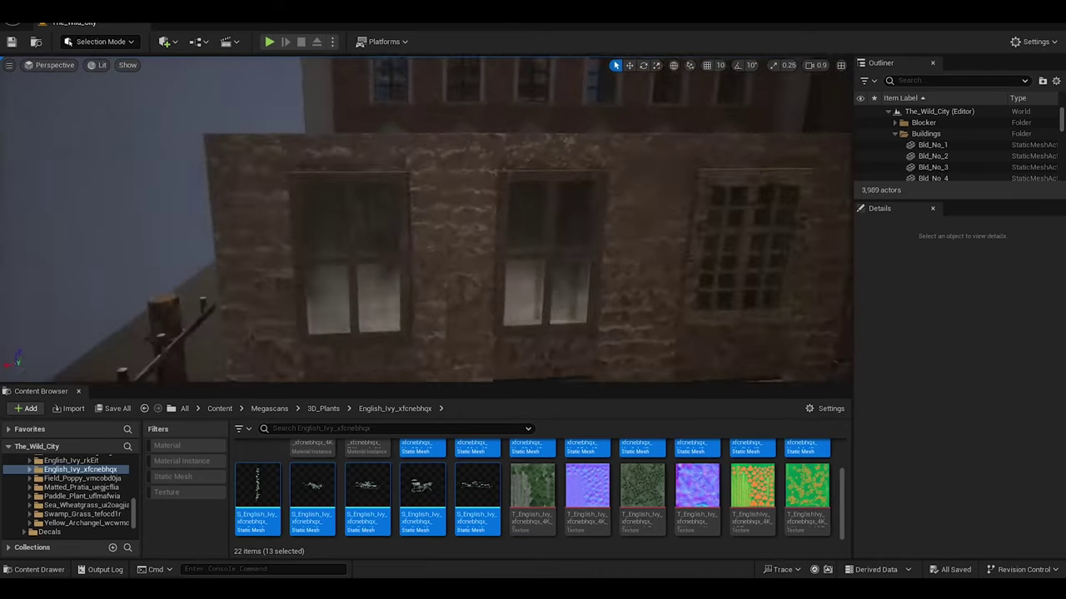
scroll(453, 508, up, 2)
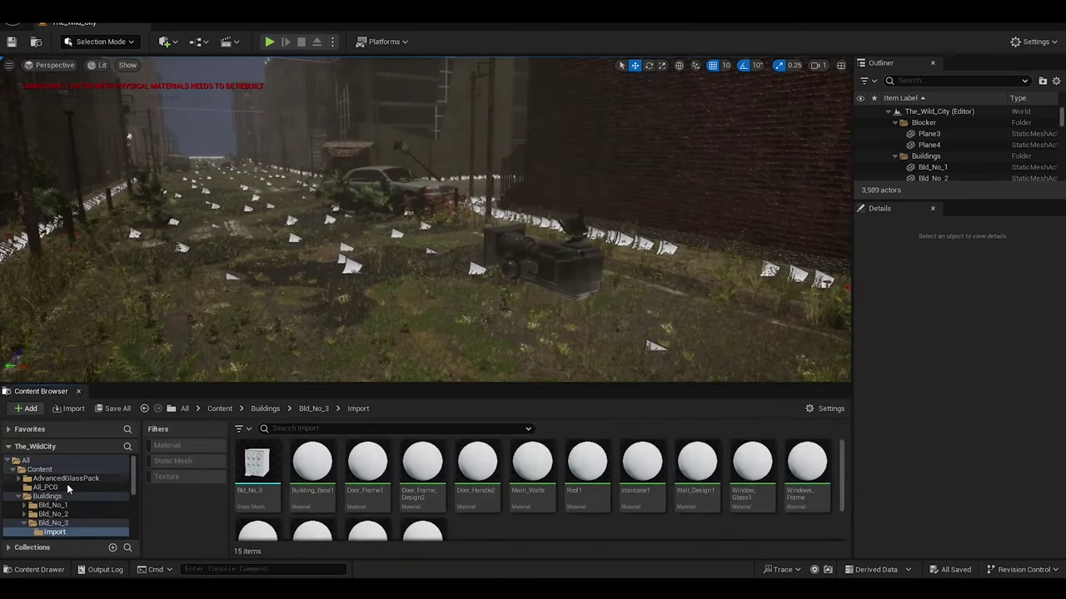
Open the All_PCG folder and place an English ivy mesh against the wall.
click(70, 490)
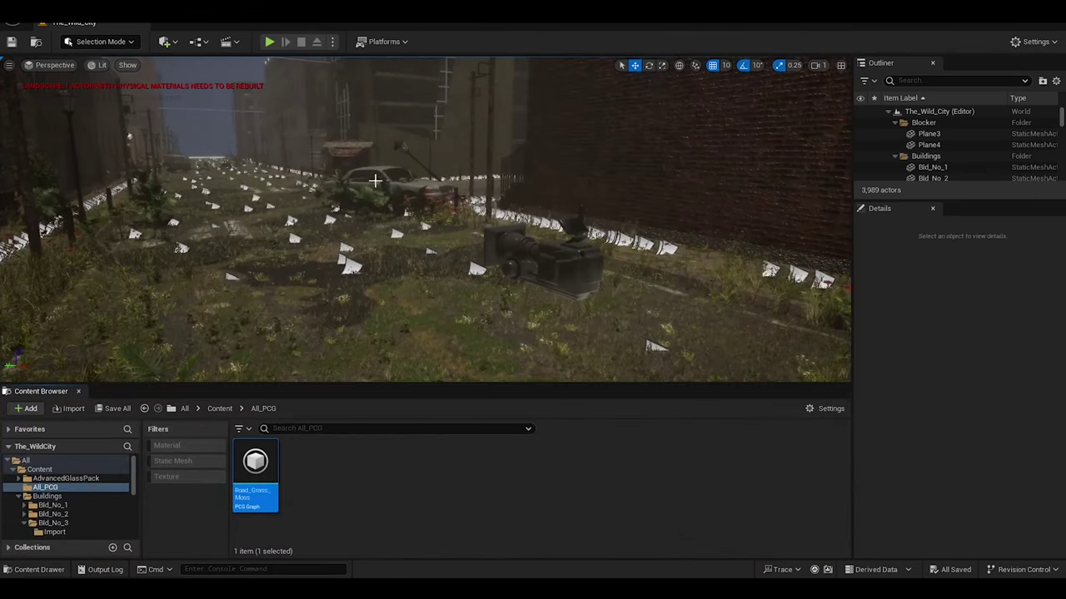
scroll(74, 509, down, 4)
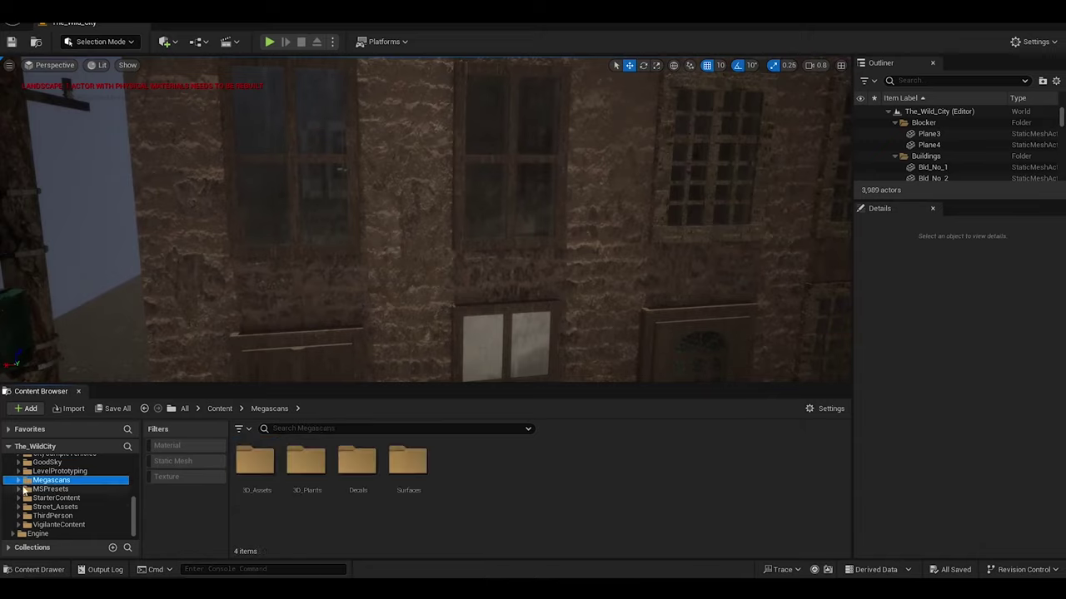
scroll(386, 472, down, 3)
drag(418, 186, 583, 175)
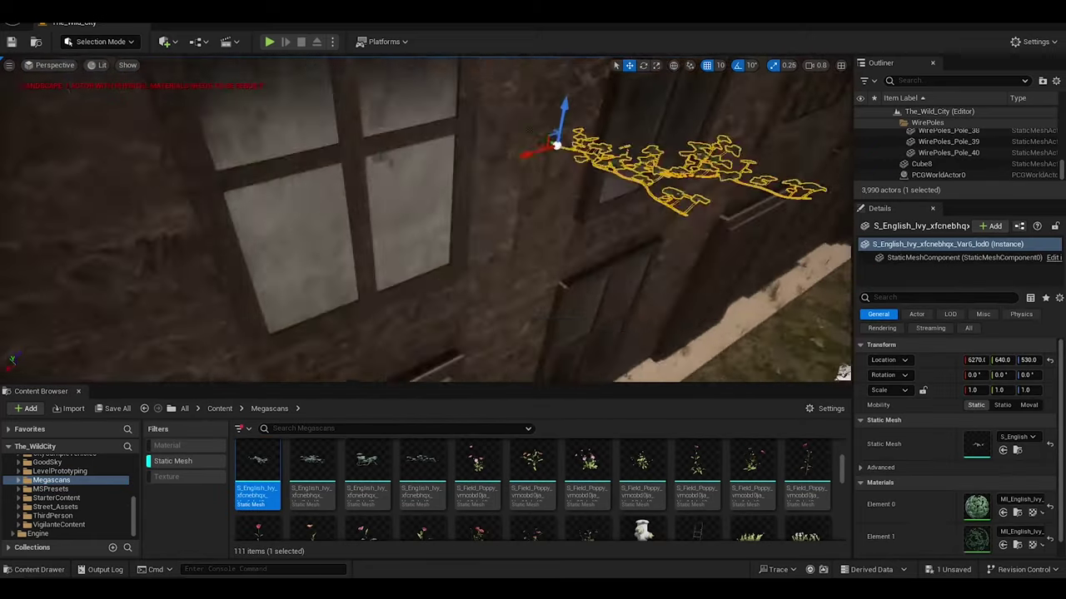
key(e)
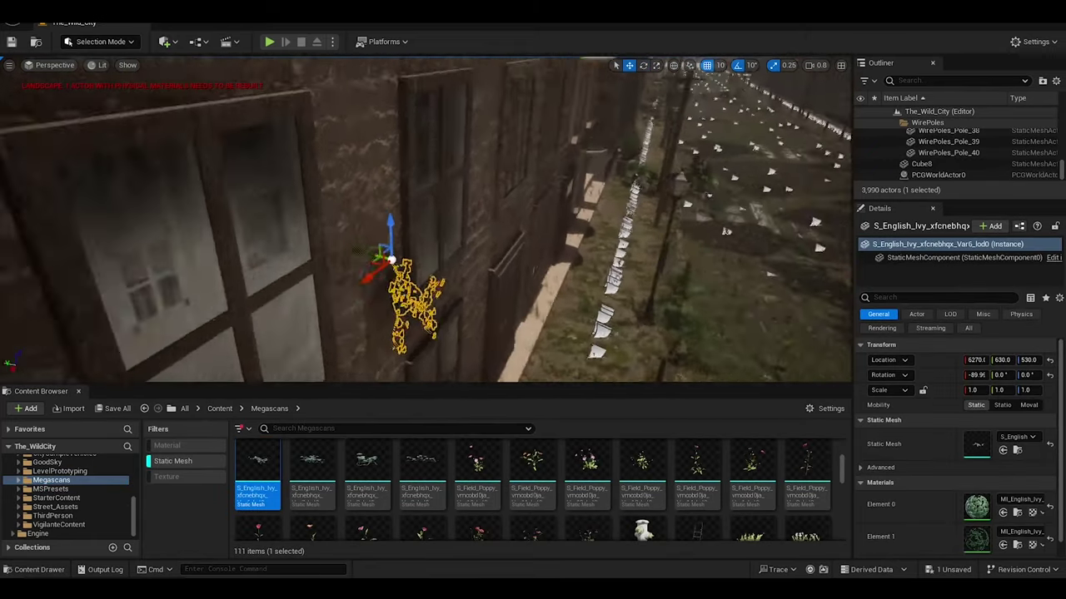
right_drag(455, 220, 738, 69)
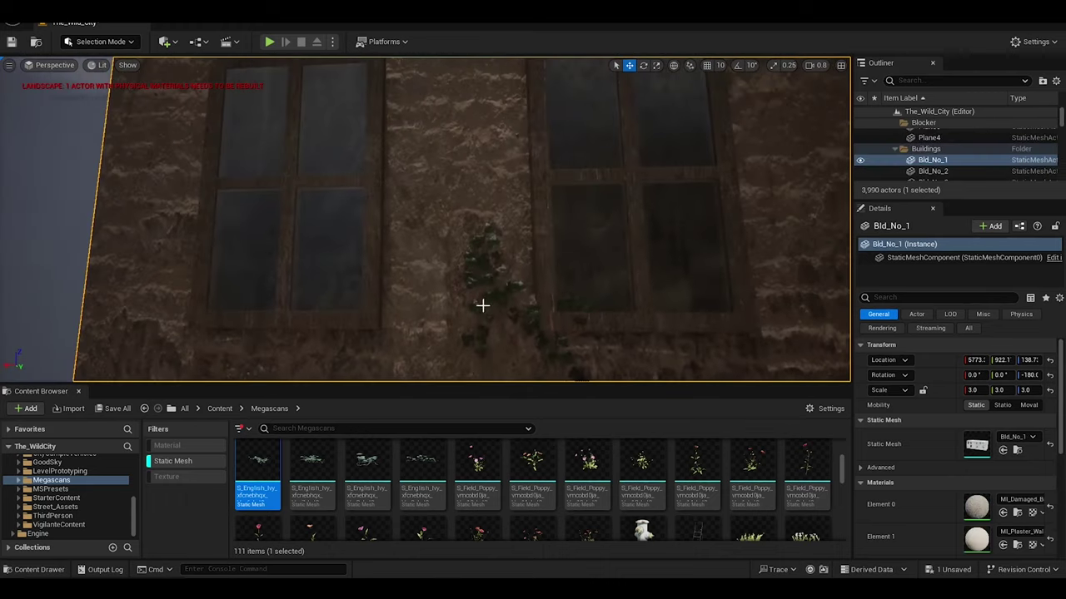
right_drag(467, 284, 483, 304)
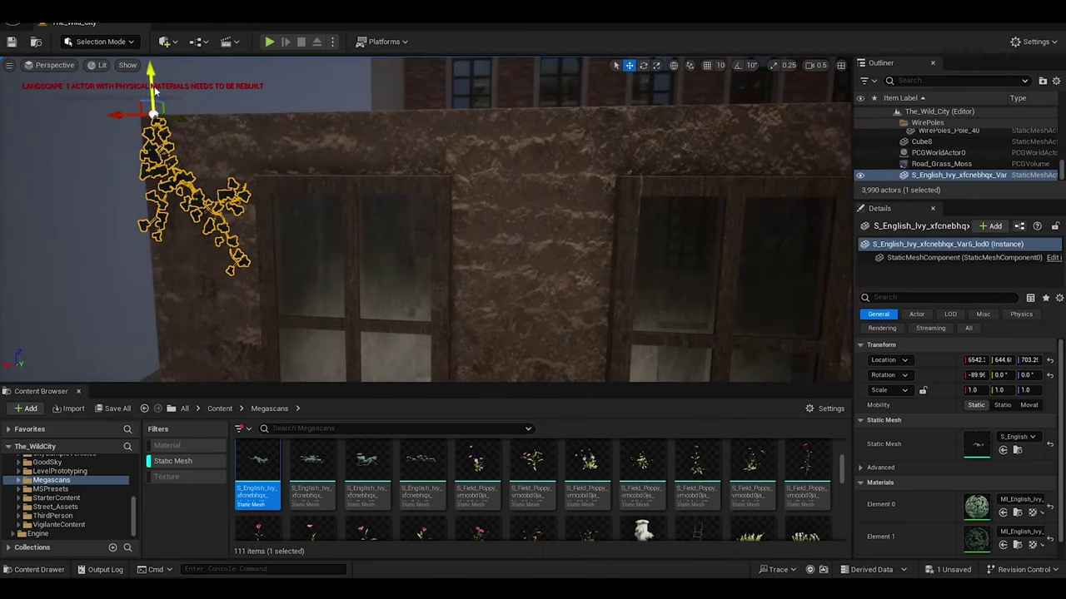
drag(154, 92, 245, 290)
Rotate the first ivy cluster to -90 on X so it lies on the wall.
click(433, 190)
key(e)
drag(441, 191, 449, 150)
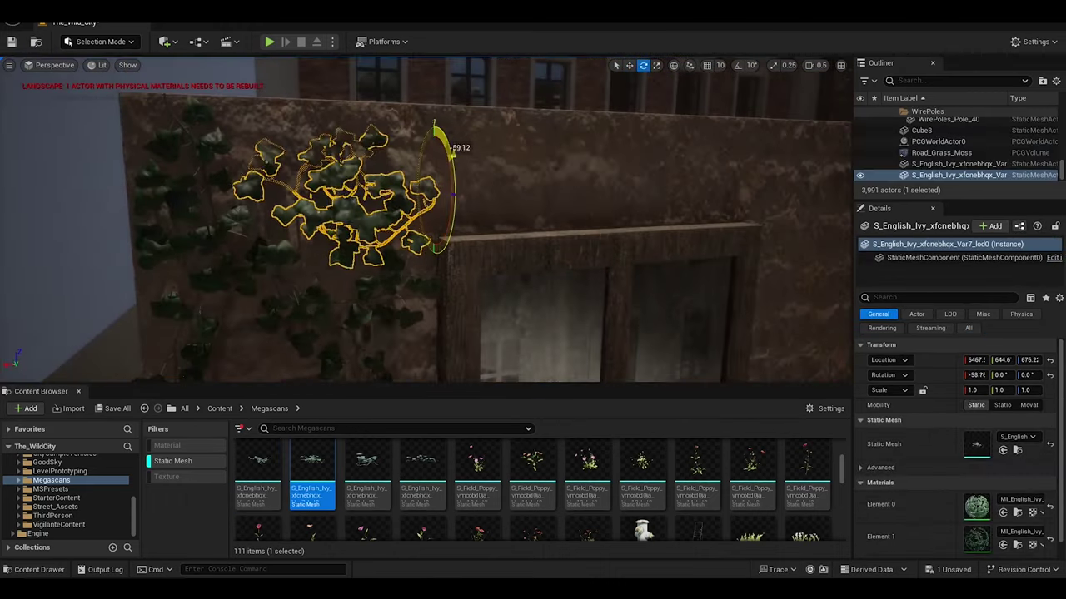
text(-90)
key(Return)
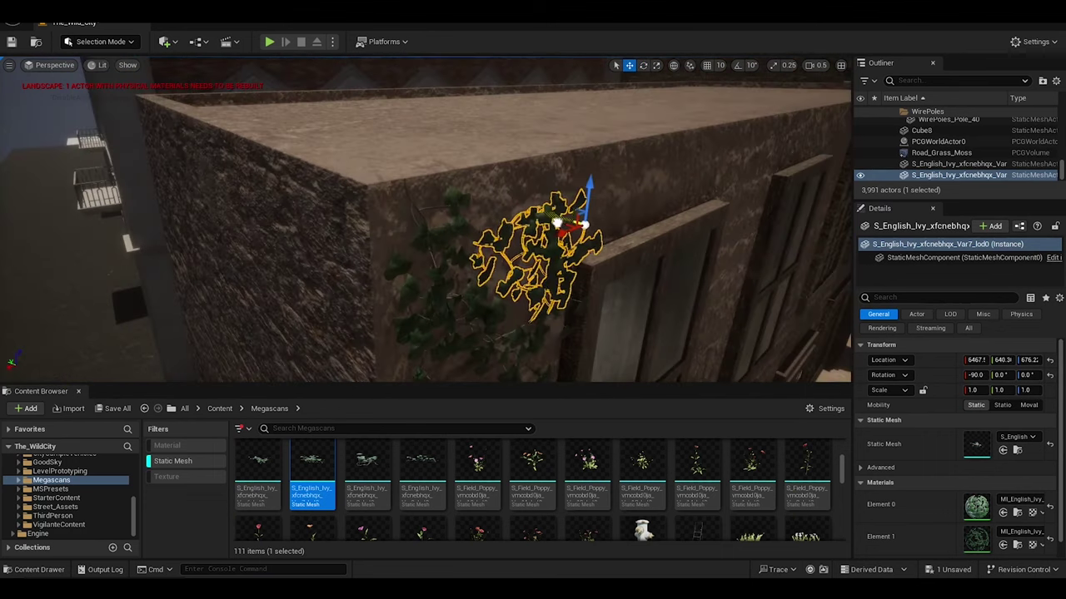
Place a second ivy variant on the wall and set its X rotation to -90.
click(541, 202)
right_drag(594, 208, 516, 200)
drag(367, 474, 488, 186)
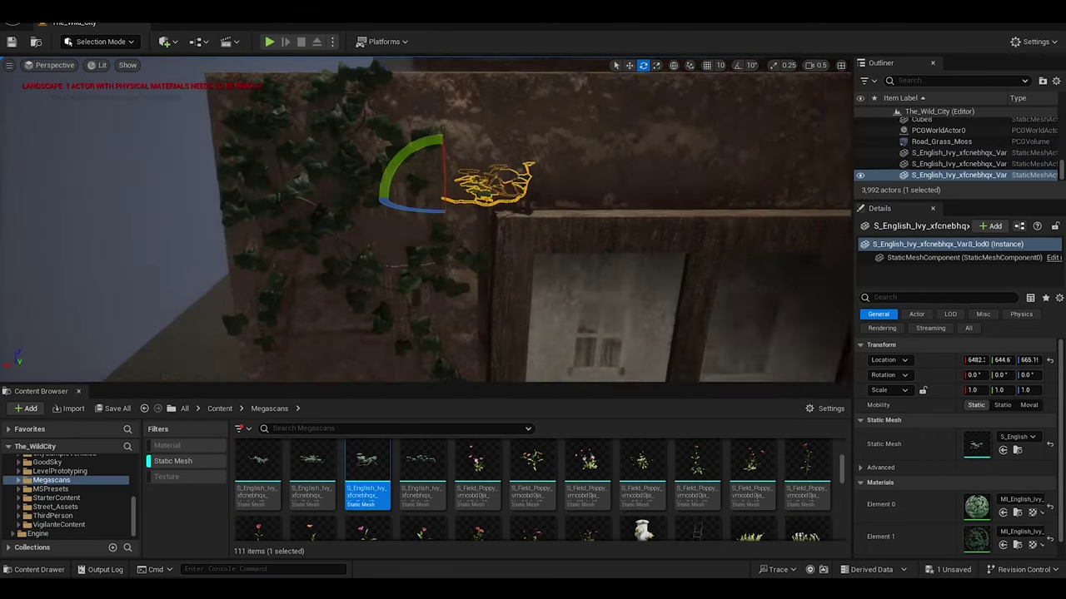
key(e)
drag(275, 142, 249, 137)
key(Return)
right_drag(819, 192, 345, 222)
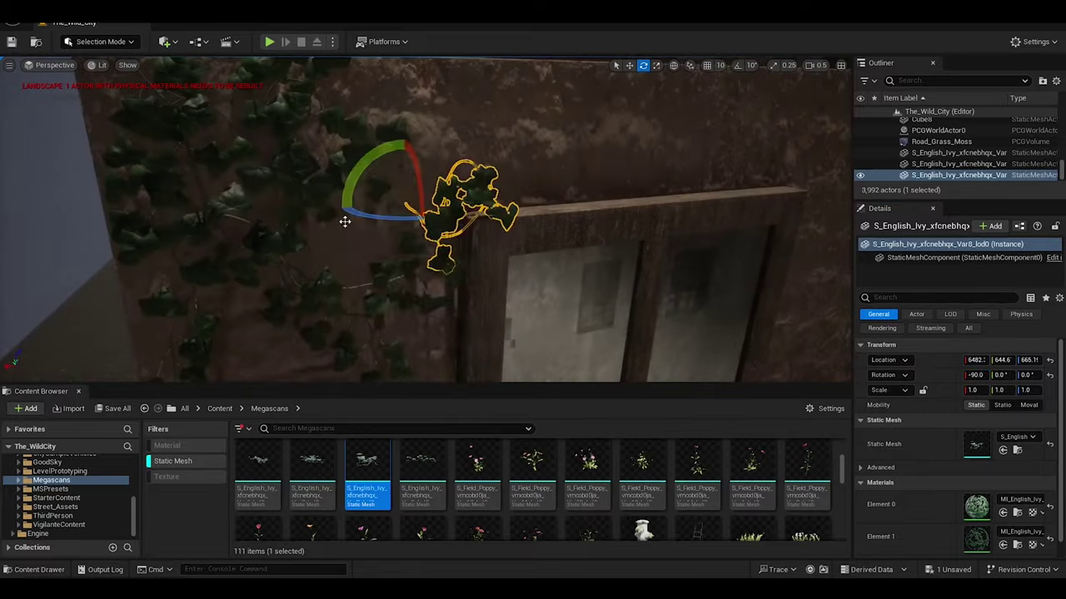
key(w)
text(e)
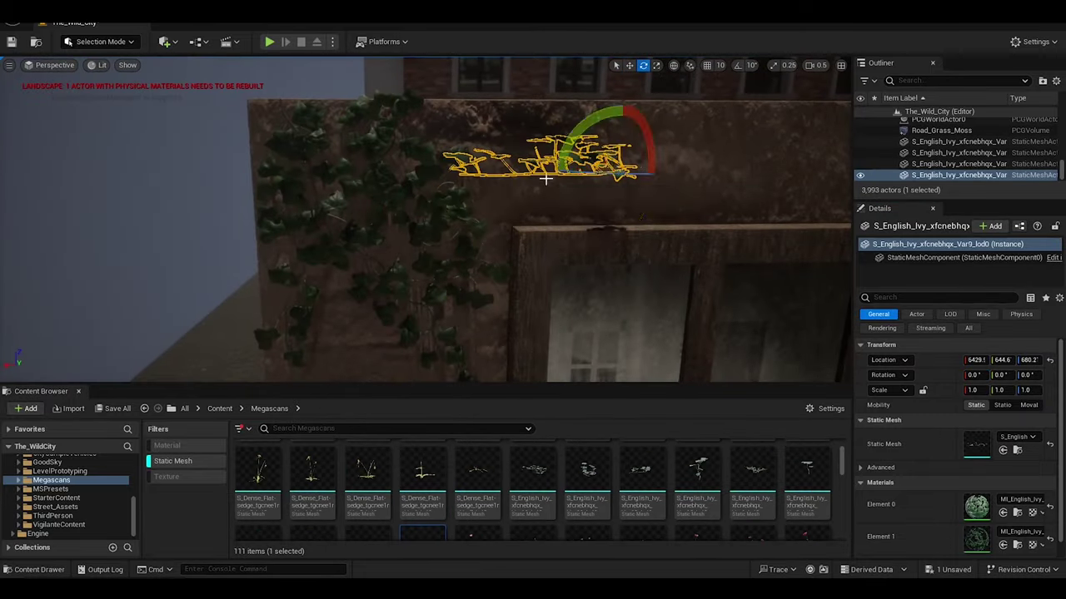
text(-90)
key(Return)
mouse_move(499, 250)
right_down()
mouse_move(554, 185)
mouse_move(500, 249)
right_up()
key(w)
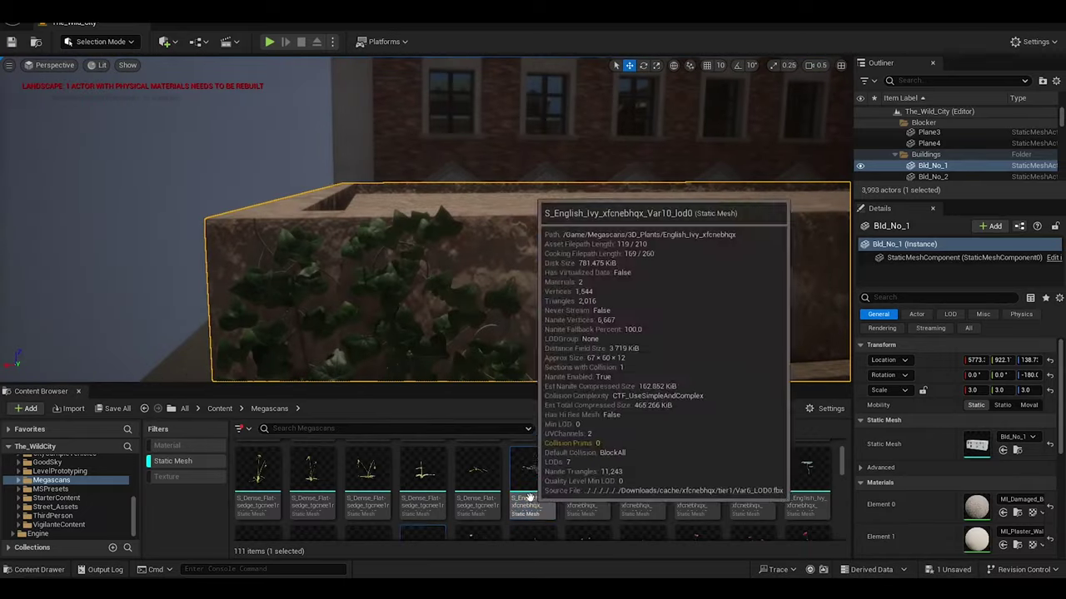
Place another ivy cluster on a different wall, rotate it -90 on X, and lower it.
drag(532, 483, 657, 241)
key(e)
right_drag(658, 241, 449, 174)
drag(449, 175, 466, 179)
text(-90)
key(Return)
right_drag(500, 249, 500, 199)
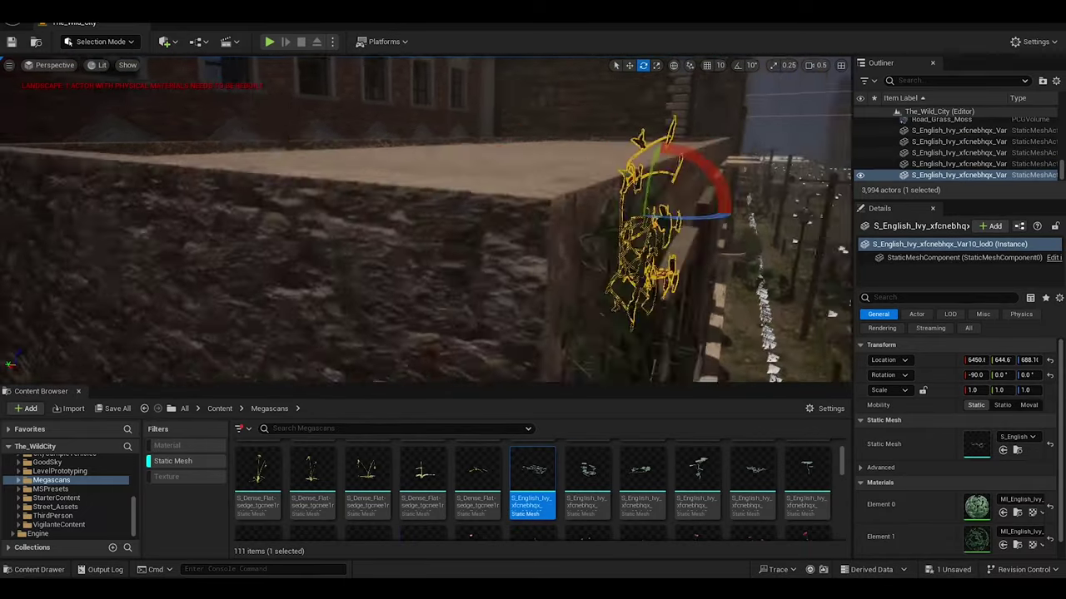
key(w)
drag(494, 200, 496, 244)
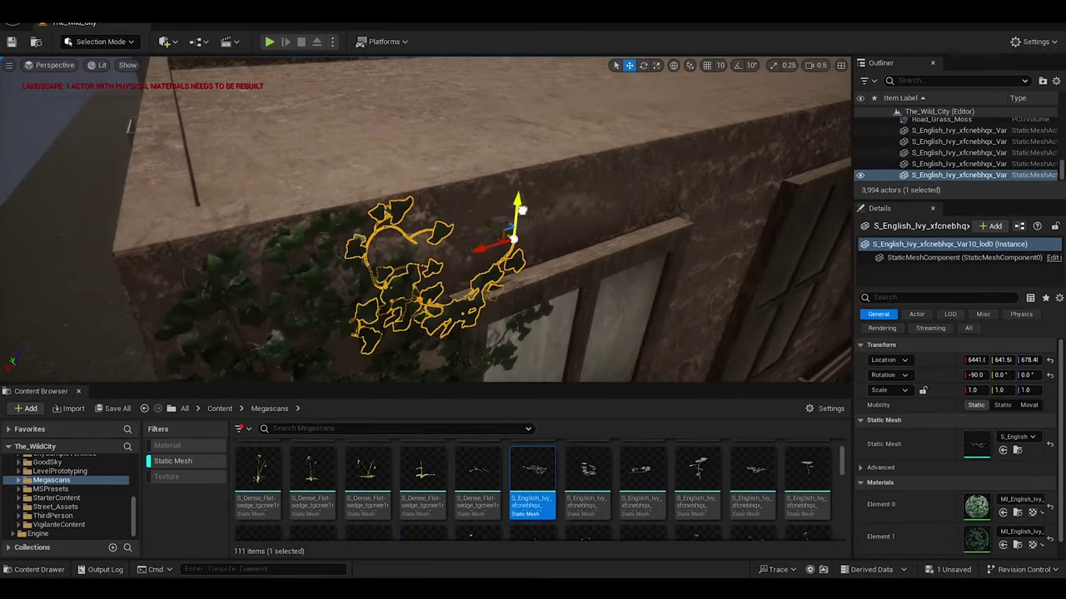
right_drag(496, 245, 214, 295)
key(q)
Add one more ivy variant flat against the wall and select building wall Bld_No_1.
drag(589, 474, 416, 257)
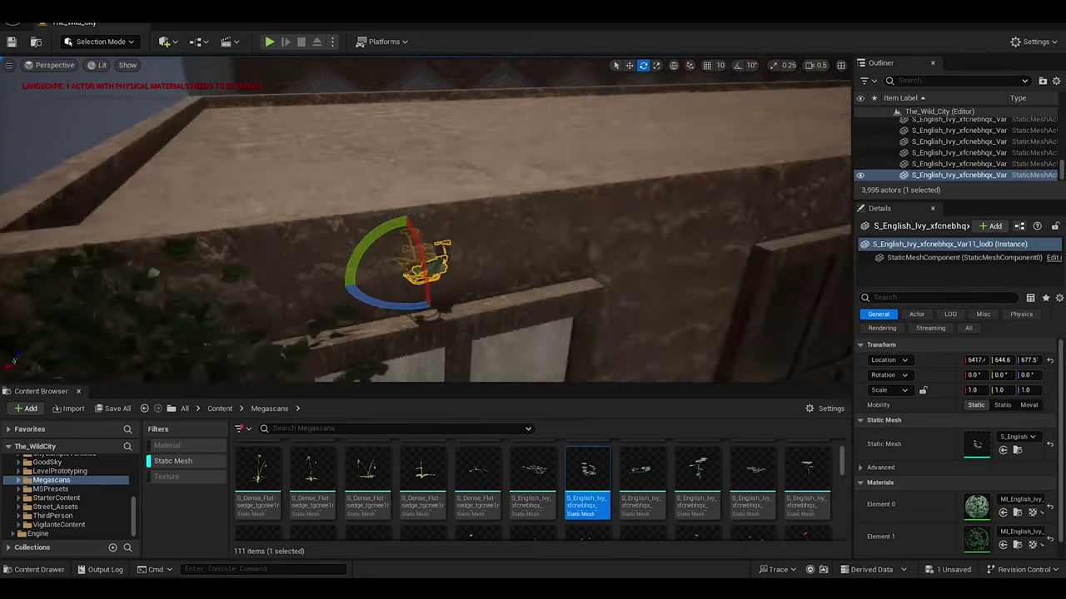
right_drag(466, 217, 395, 148)
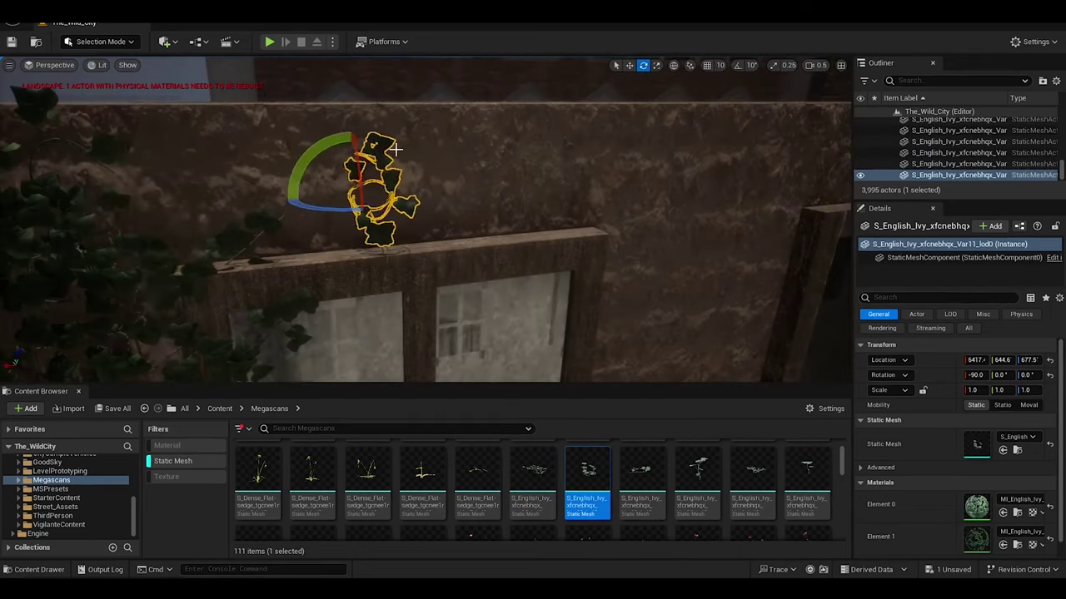
click(105, 188)
right_drag(105, 187, 167, 200)
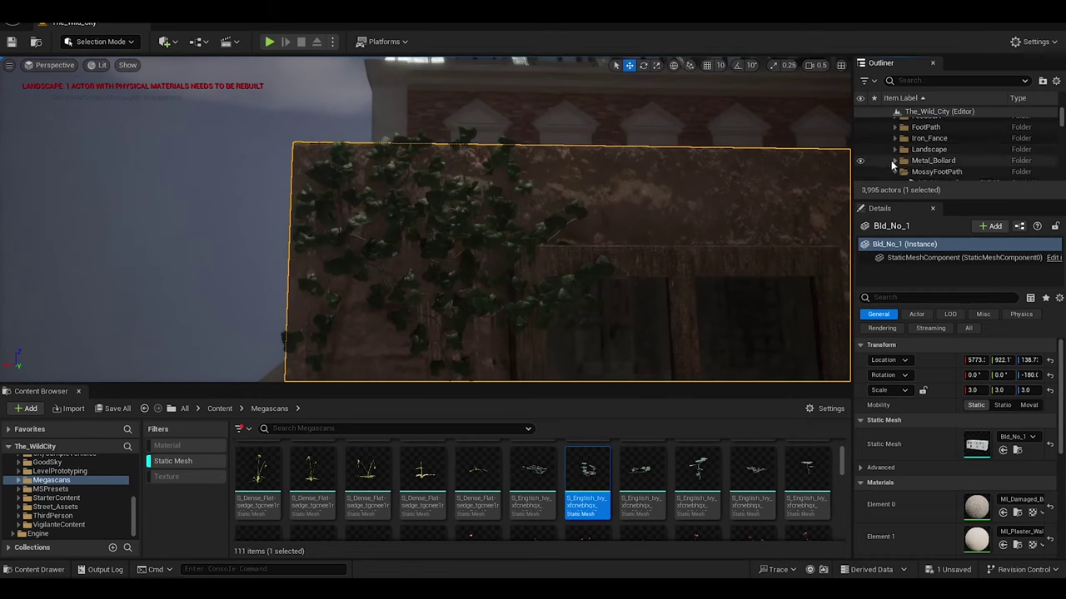
click(895, 137)
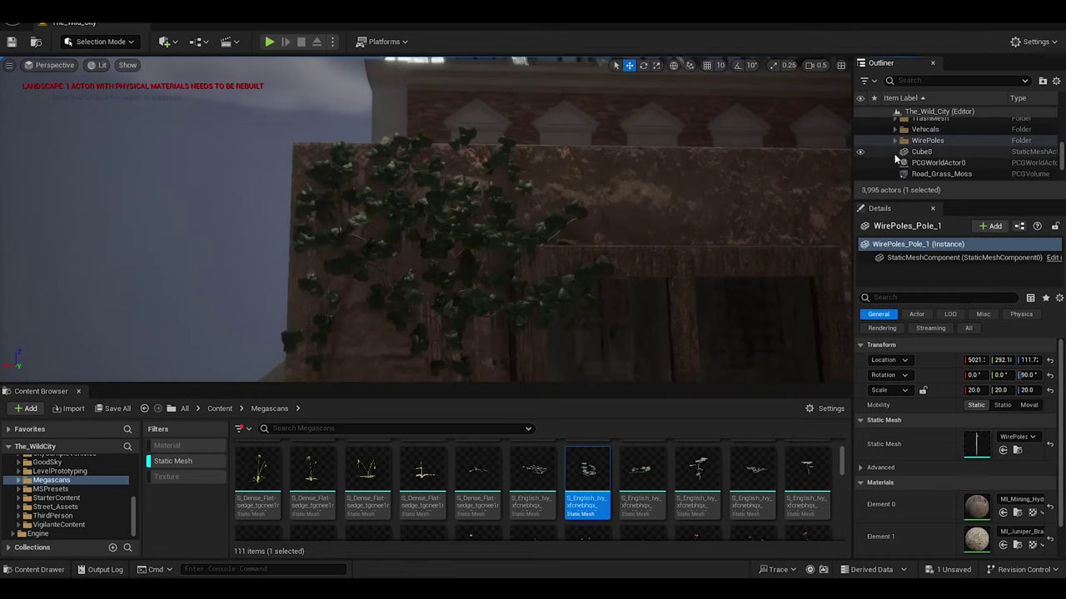
Merge the six selected ivy pieces into a single mesh named IVY_Merge.
shift+click(913, 178)
right_click(903, 160)
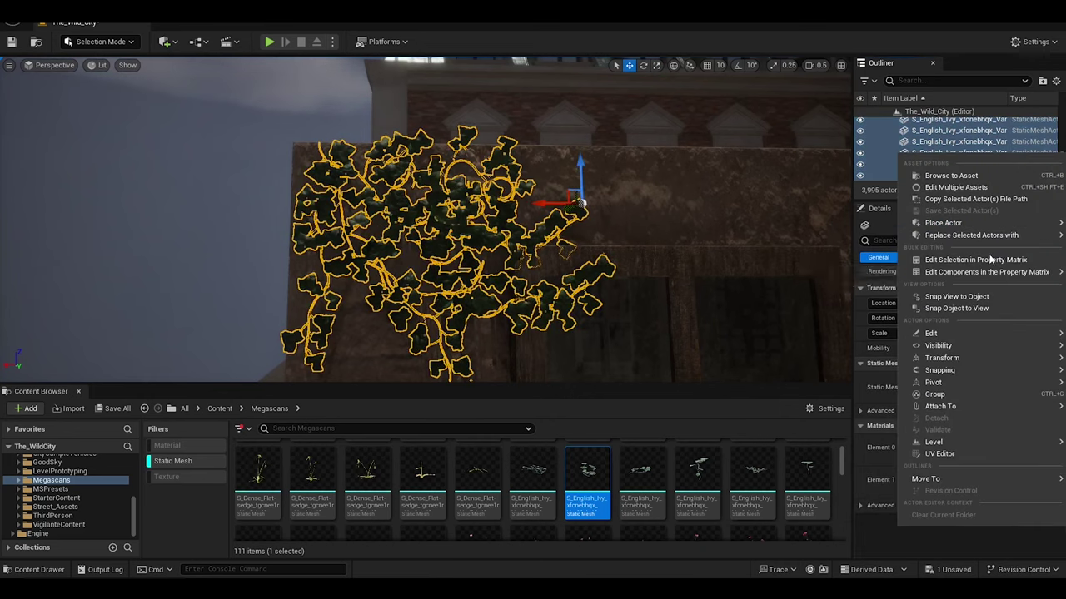
right_click(212, 241)
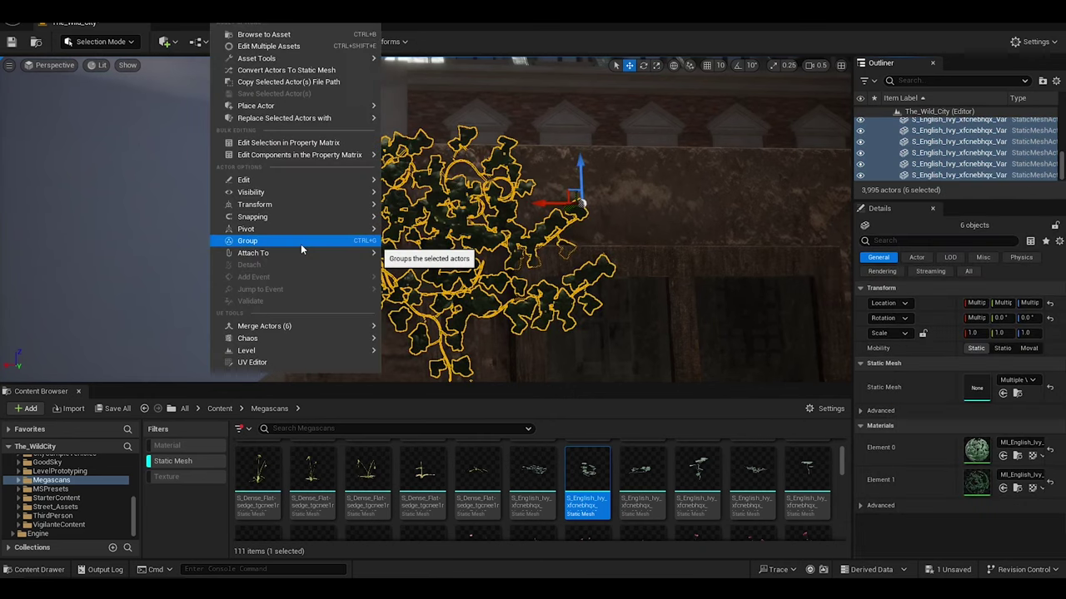
mouse_move(275, 326)
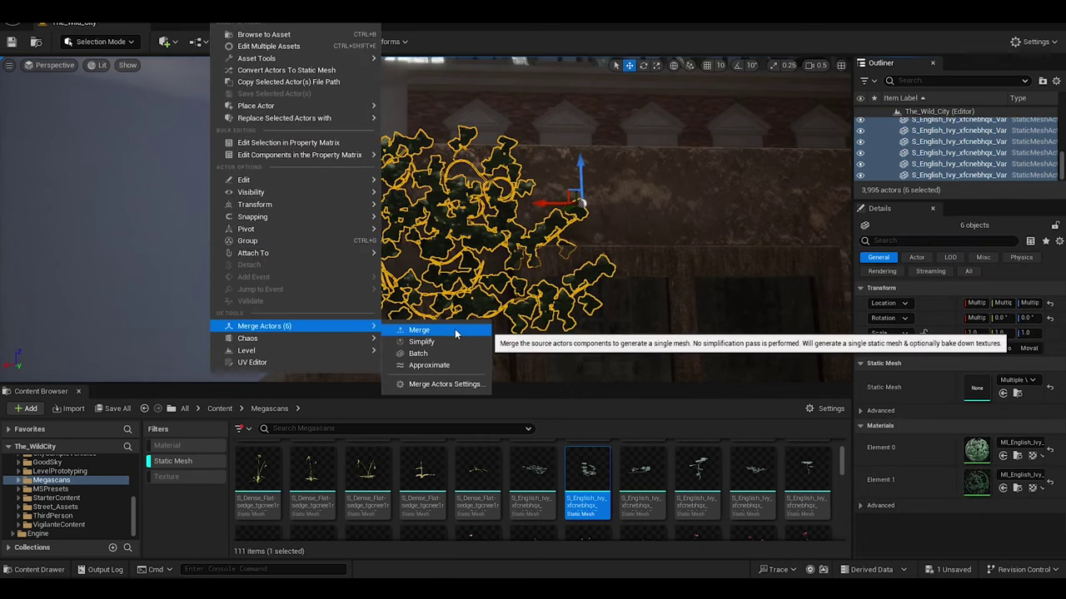
click(454, 332)
text(Merge)
key(Return)
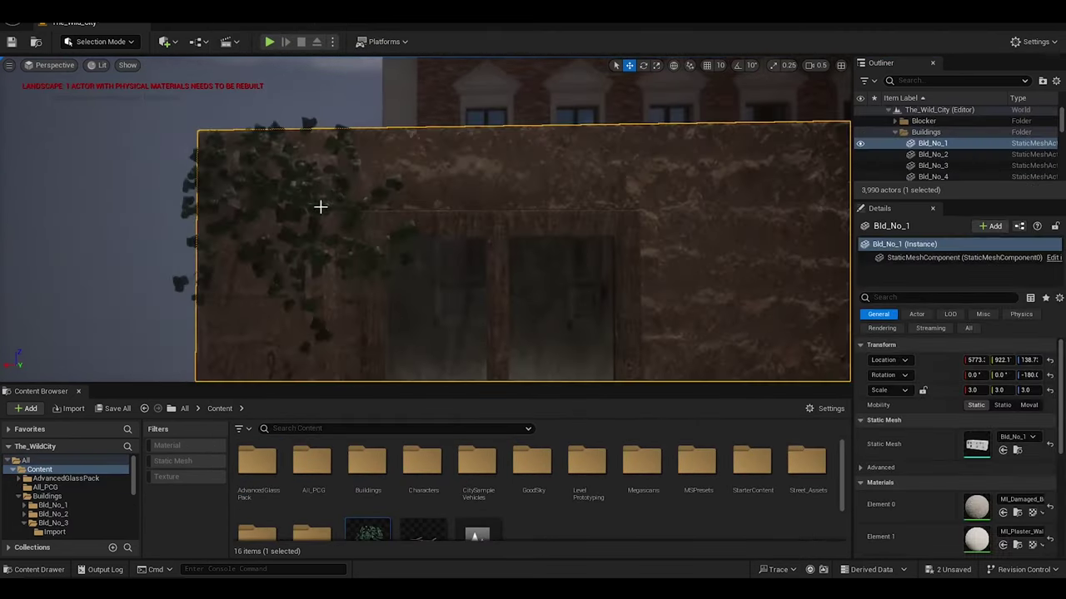
Spread rotated IVY_Merge copies over the parapet wall, then enter Foliage Mode.
drag(428, 171, 483, 102)
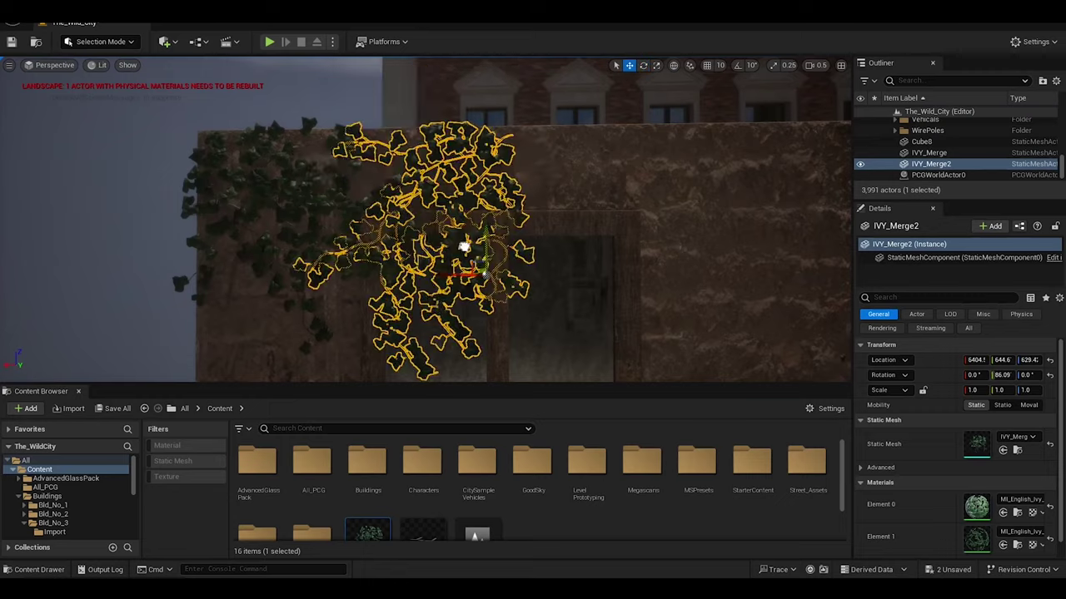
drag(367, 305, 425, 297)
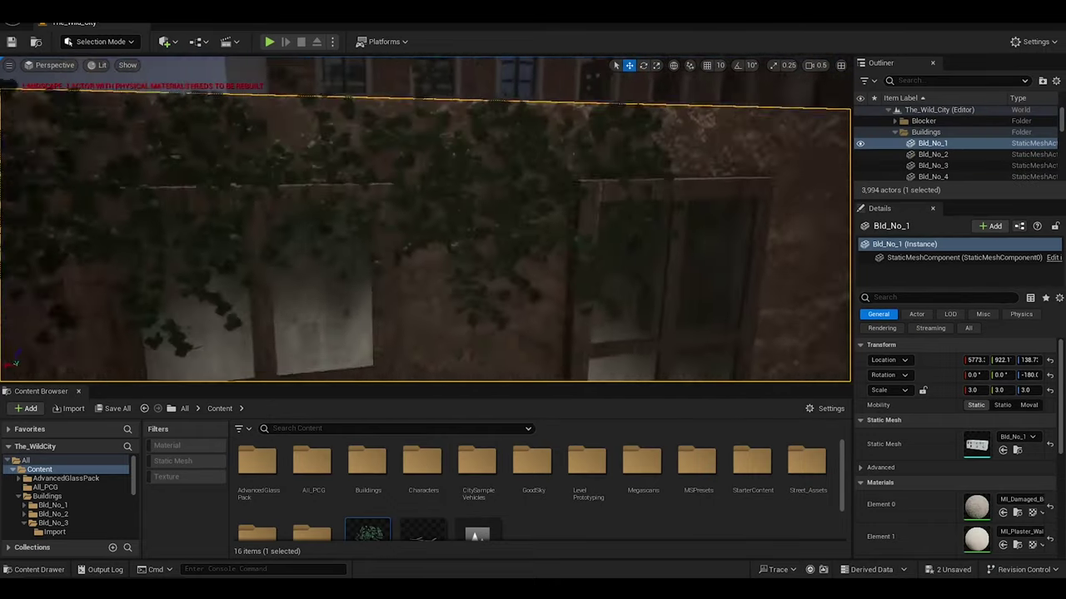
click(265, 214)
alt+drag(265, 214, 230, 264)
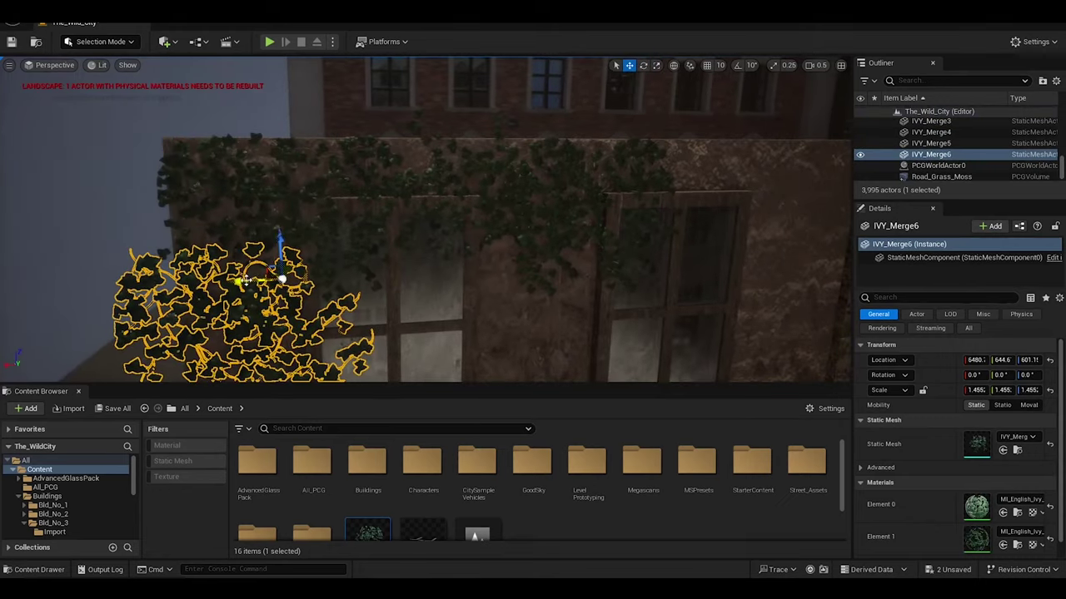
click(230, 264)
right_drag(230, 264, 161, 199)
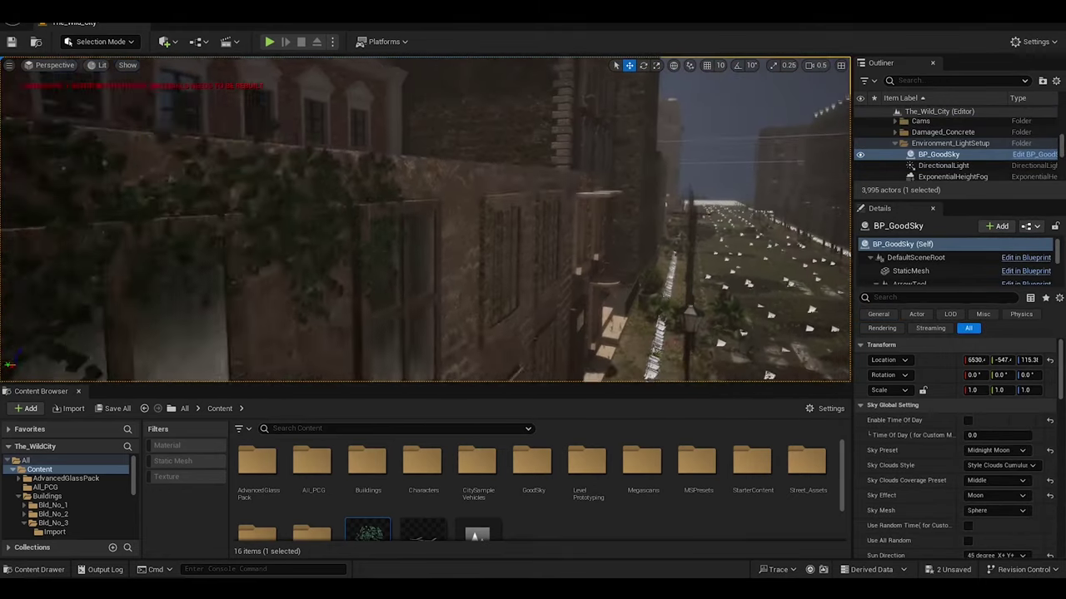
key(shift+3)
scroll(167, 358, down, 3)
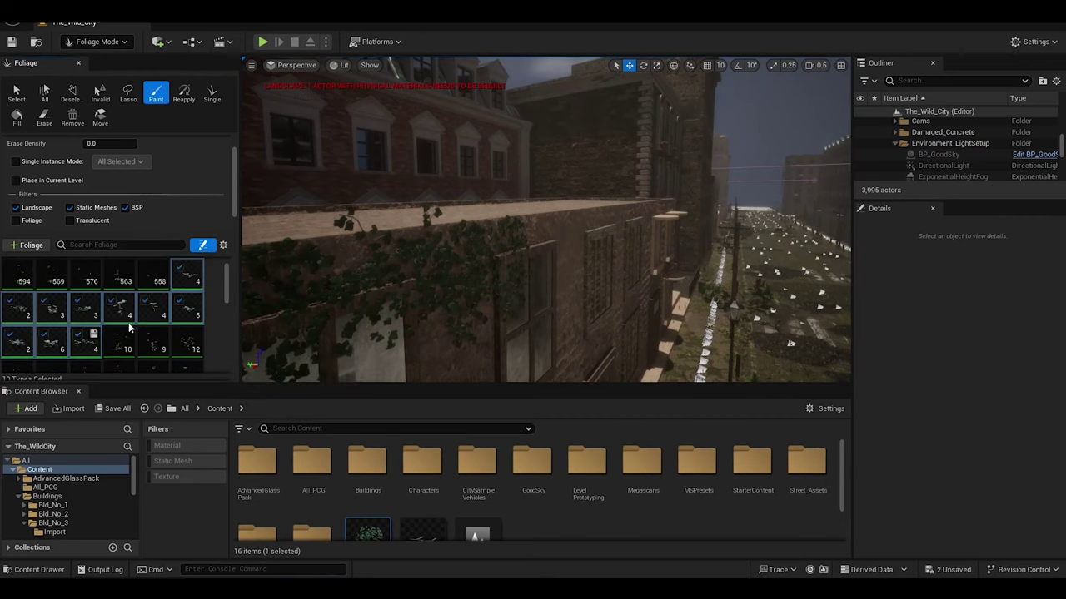
Undo the stray foliage stroke and paint plants onto the wall top.
mouse_move(497, 235)
right_down()
mouse_move(848, 279)
mouse_move(210, 259)
right_up()
key(ctrl+z)
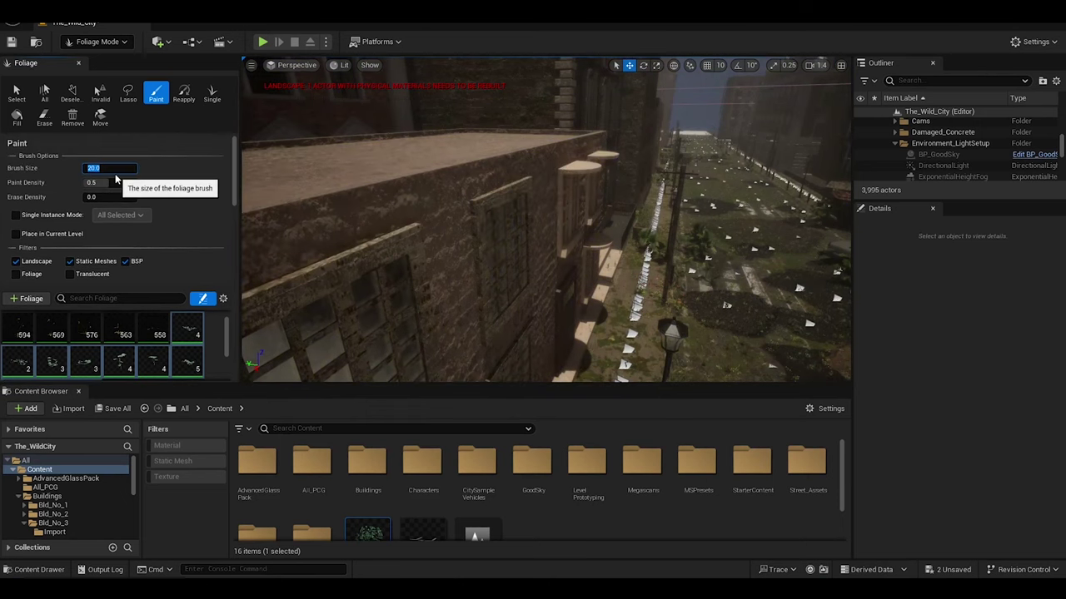
scroll(121, 208, down, 3)
scroll(125, 242, down, 3)
scroll(129, 267, down, 2)
scroll(135, 297, down, 2)
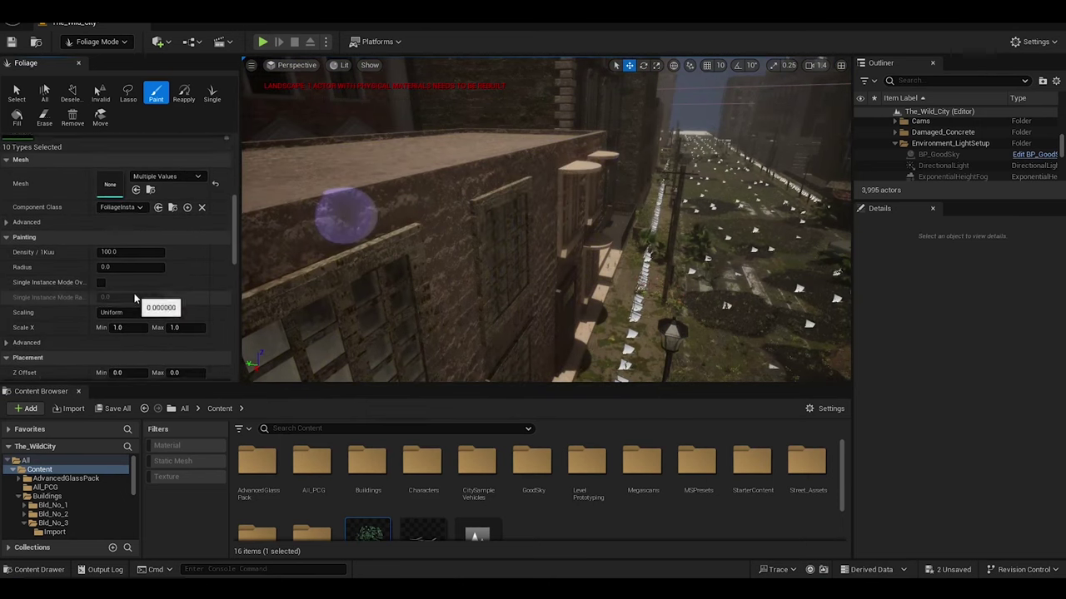
scroll(138, 260, down, 3)
scroll(131, 264, down, 2)
right_drag(500, 250, 274, 254)
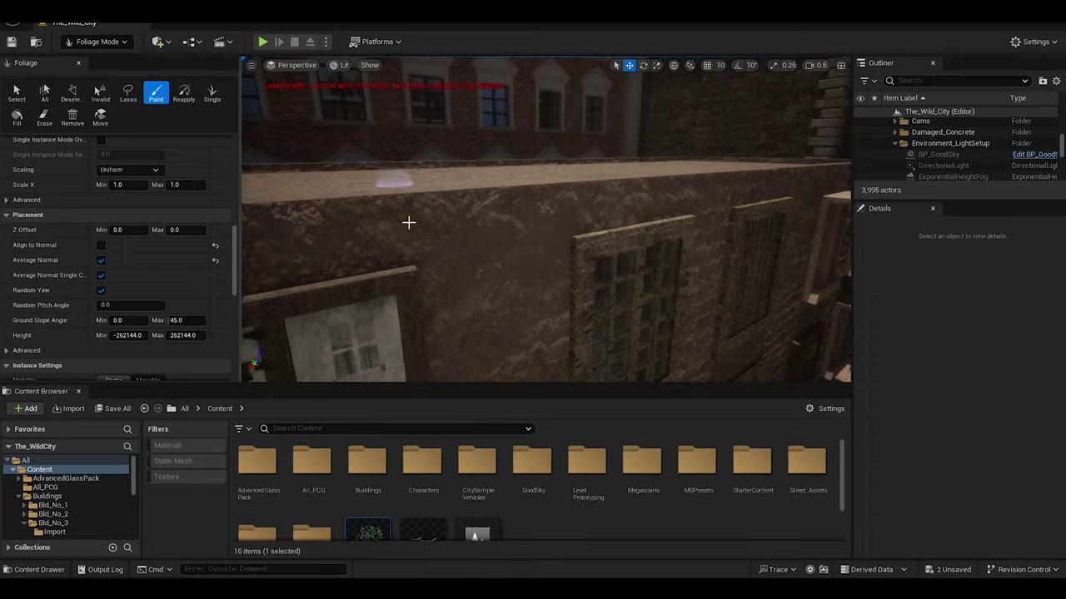
right_drag(408, 222, 481, 272)
click(465, 265)
Turn off Average Normal and paint ivy along the wall ledge.
click(101, 260)
scroll(128, 287, down, 1)
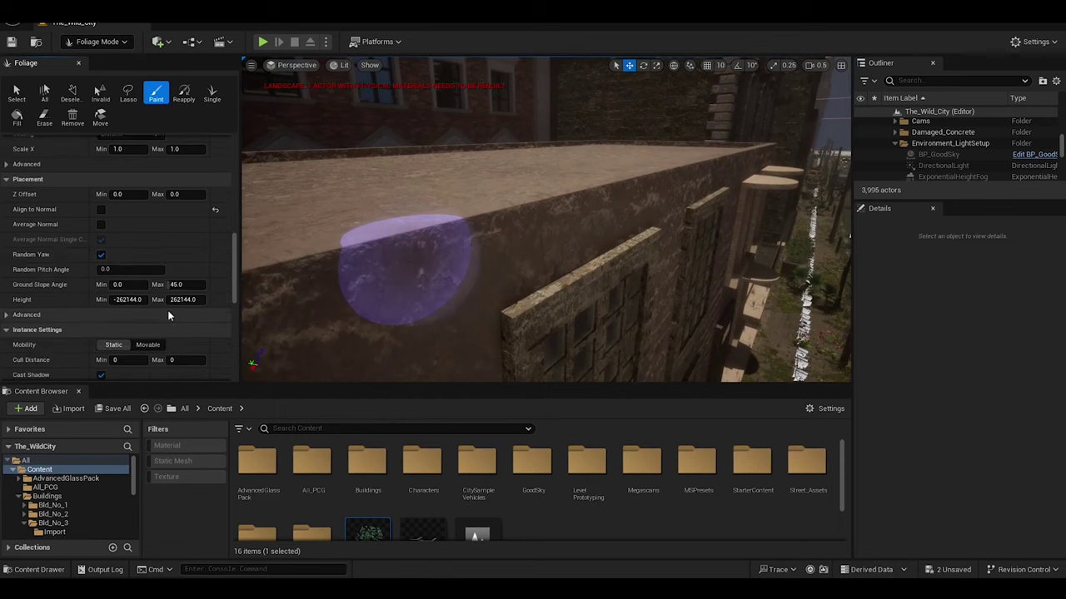
scroll(168, 312, down, 5)
scroll(168, 311, up, 8)
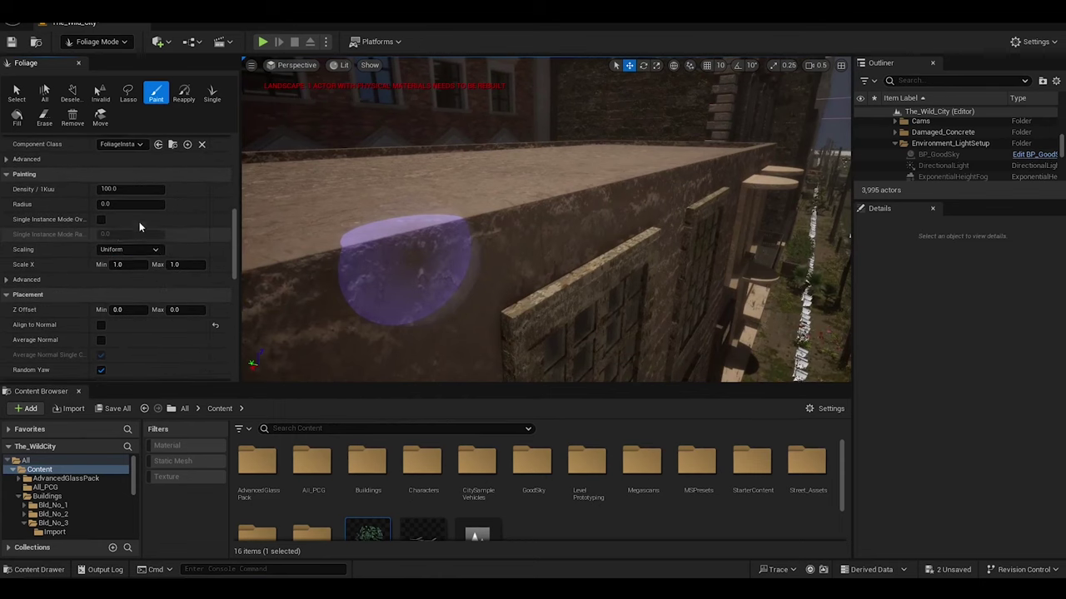
scroll(125, 241, down, 2)
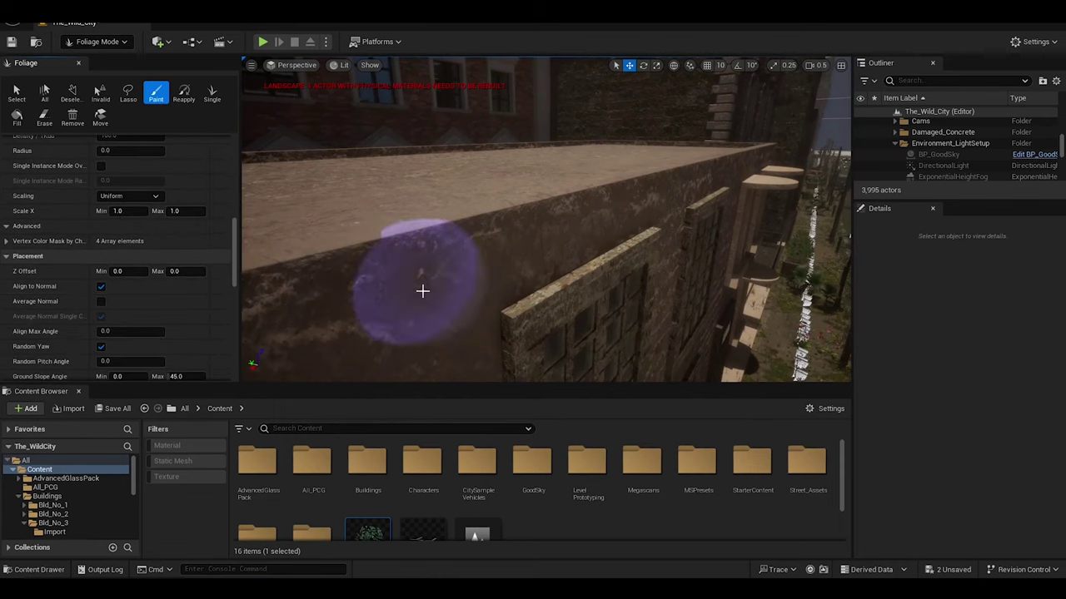
drag(586, 289, 558, 179)
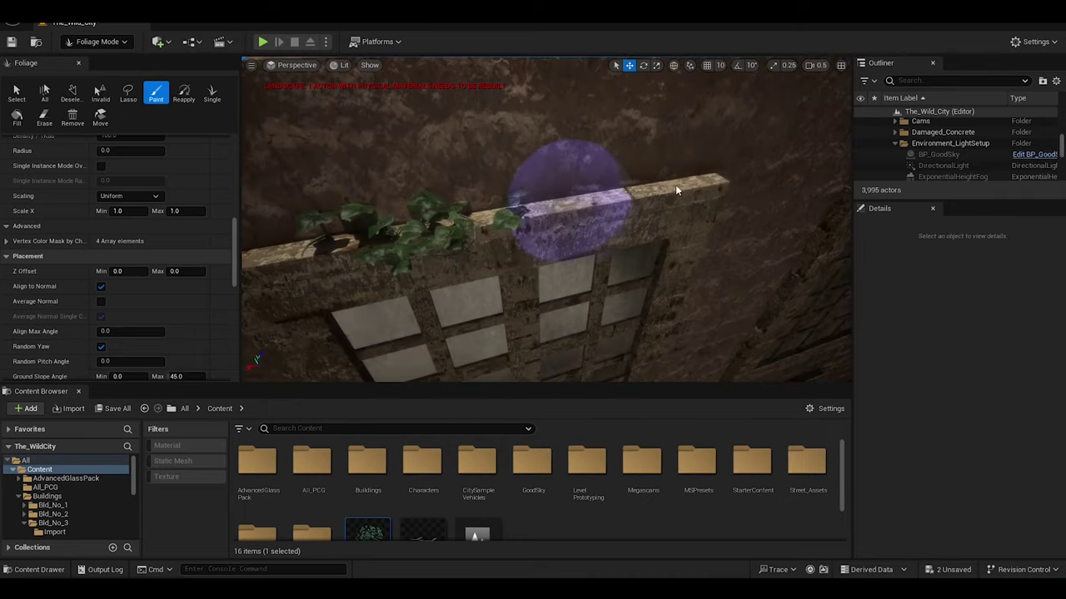
right_drag(559, 178, 606, 272)
Set Align Max Angle to 90, expand advanced placement options, then return to Selection Mode.
scroll(74, 340, down, 2)
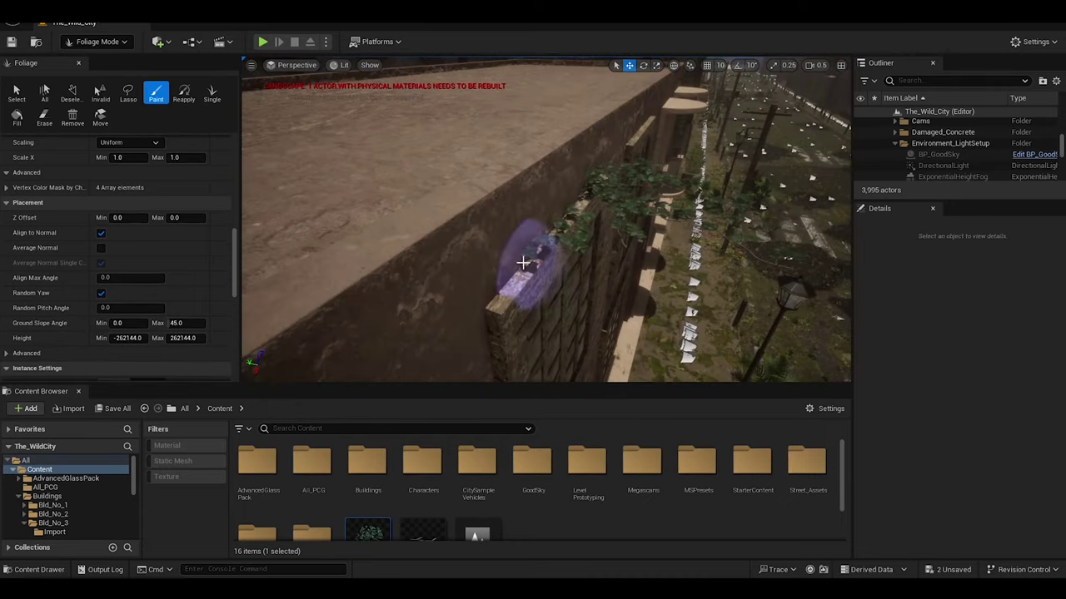
scroll(125, 235, up, 1)
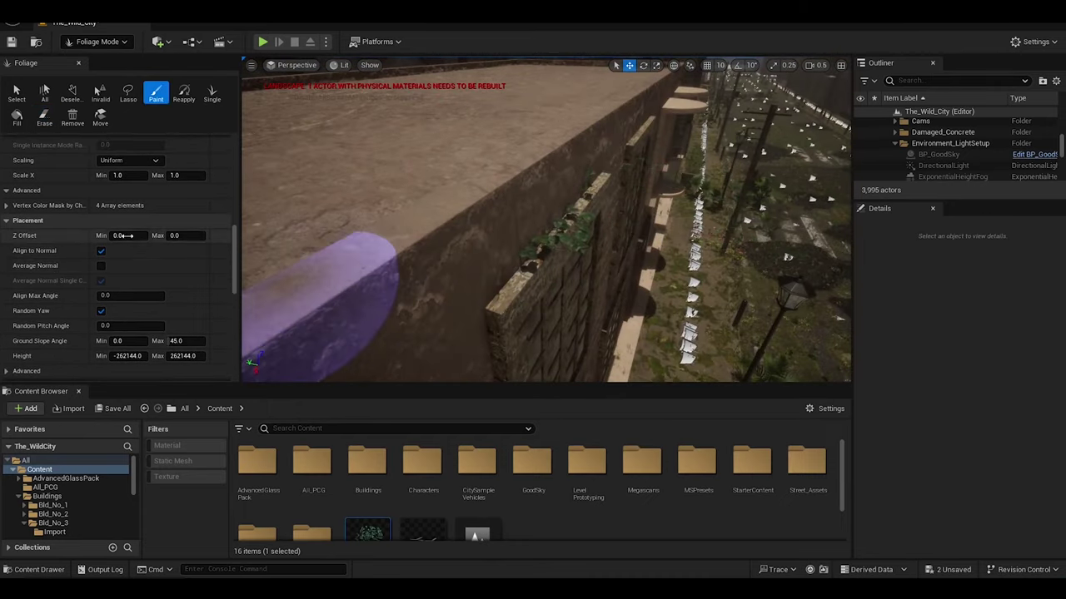
click(509, 290)
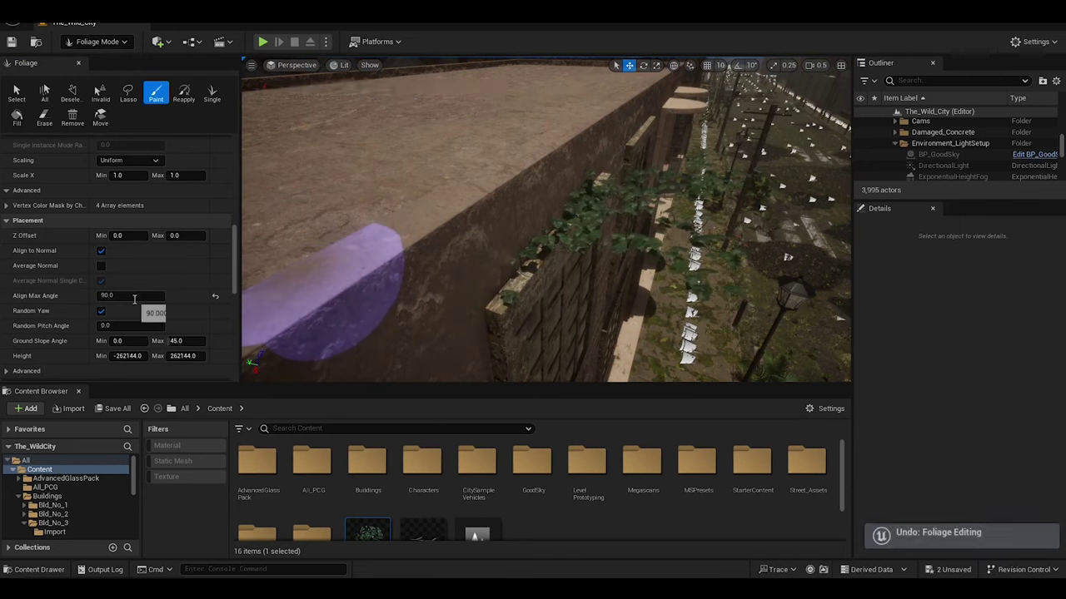
scroll(133, 302, down, 2)
scroll(131, 303, down, 3)
click(119, 340)
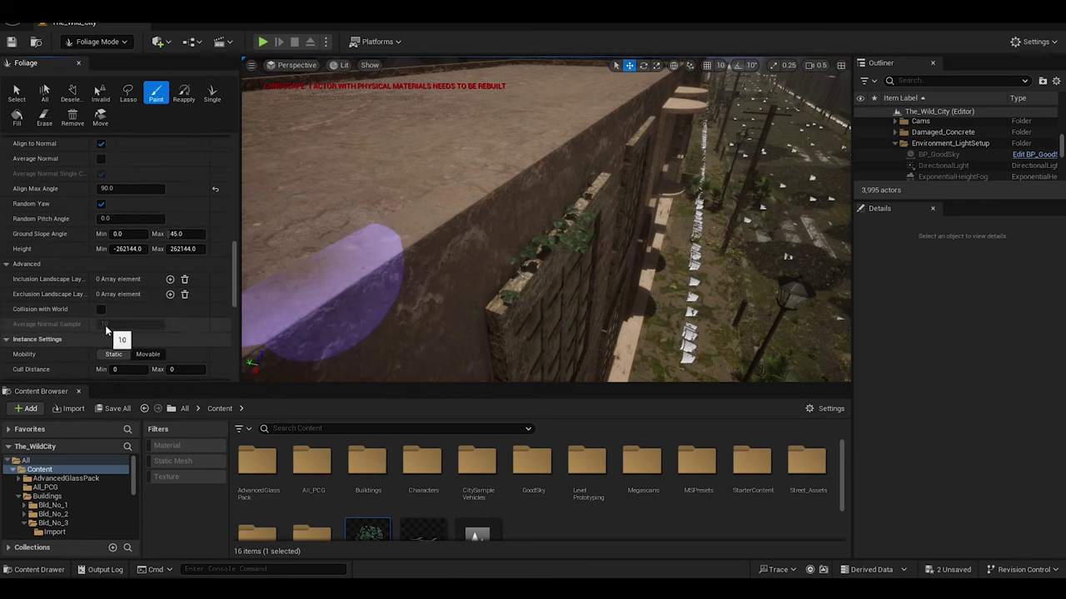
right_drag(488, 174, 531, 200)
scroll(191, 215, up, 5)
scroll(197, 214, up, 3)
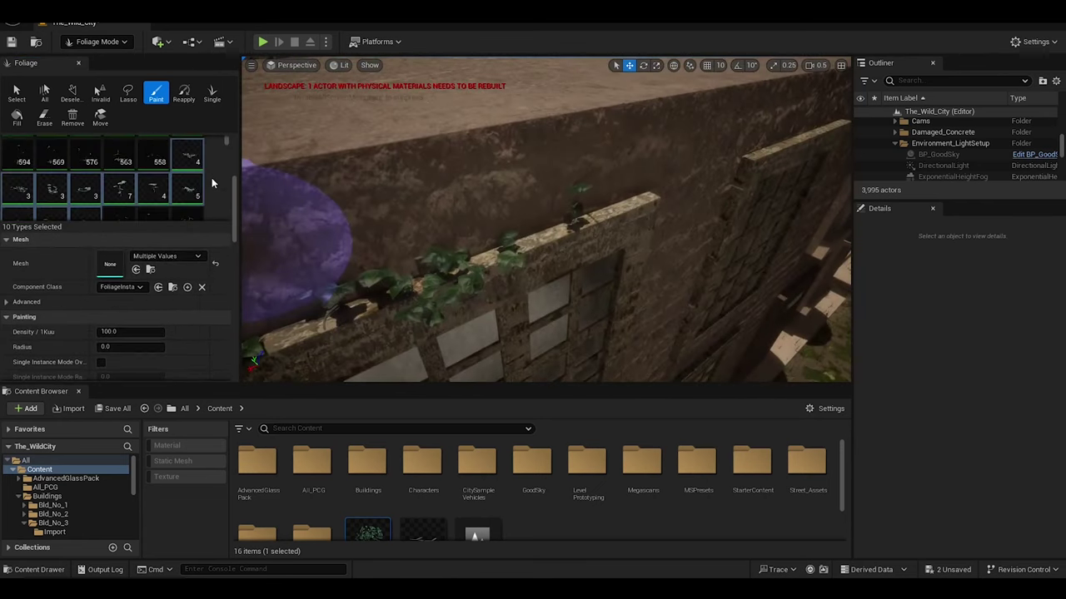
scroll(211, 179, down, 2)
scroll(212, 187, down, 3)
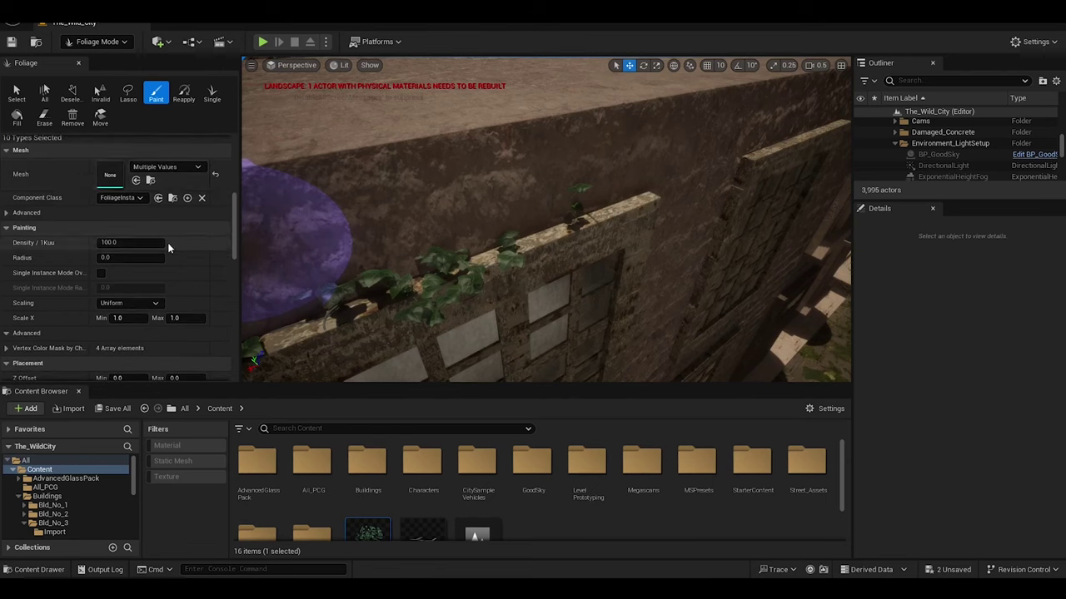
scroll(168, 248, down, 5)
scroll(177, 278, down, 5)
scroll(185, 313, down, 5)
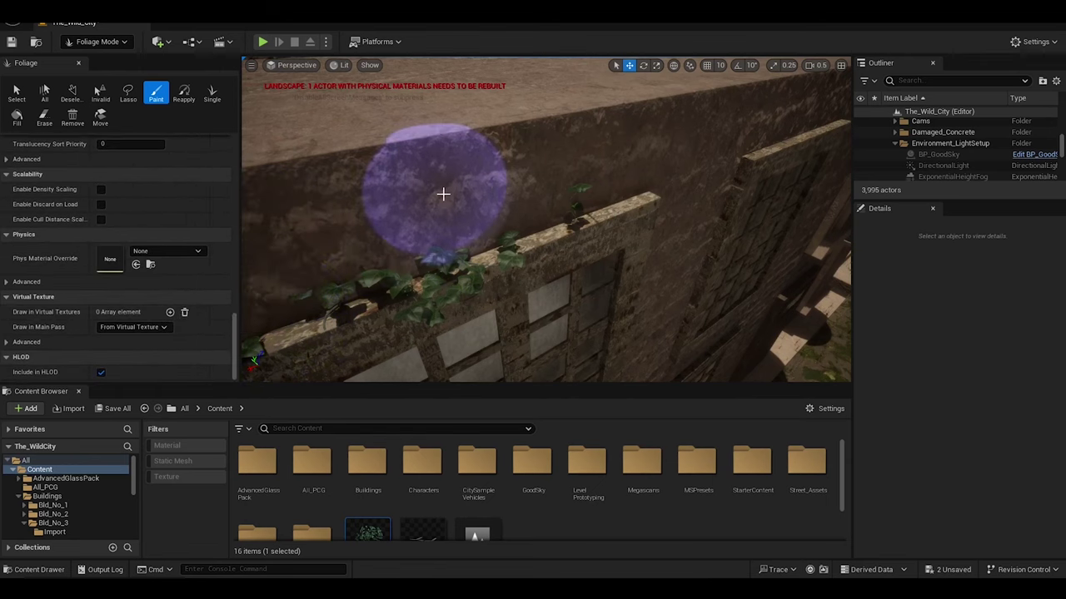
click(97, 41)
click(104, 59)
Tilt the ivy cluster along the wall and scale it to fit the window, undoing oversizing.
click(441, 196)
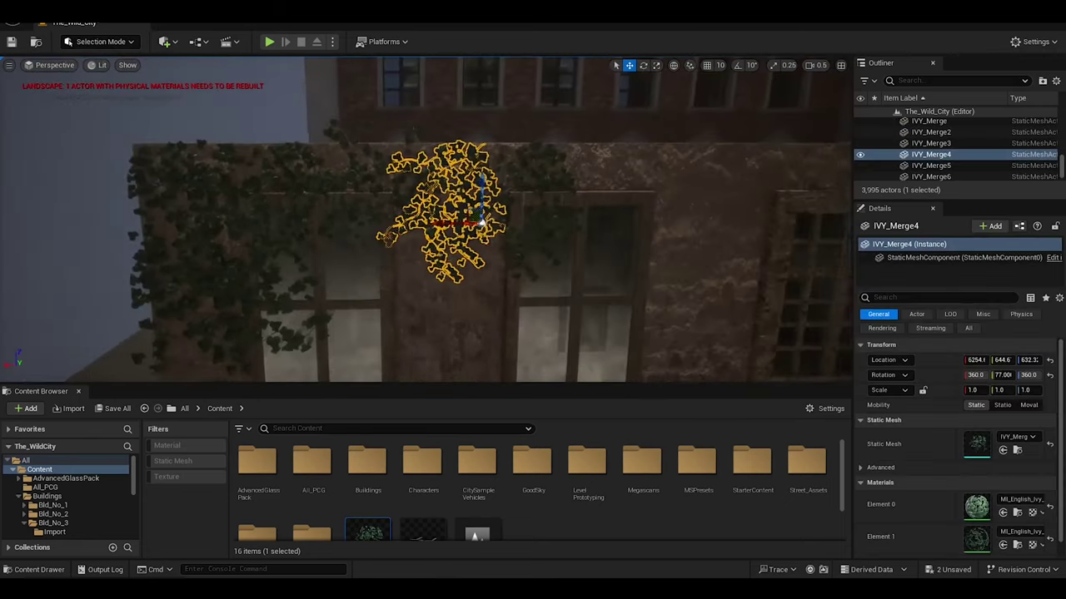
key(e)
drag(454, 195, 442, 266)
key(r)
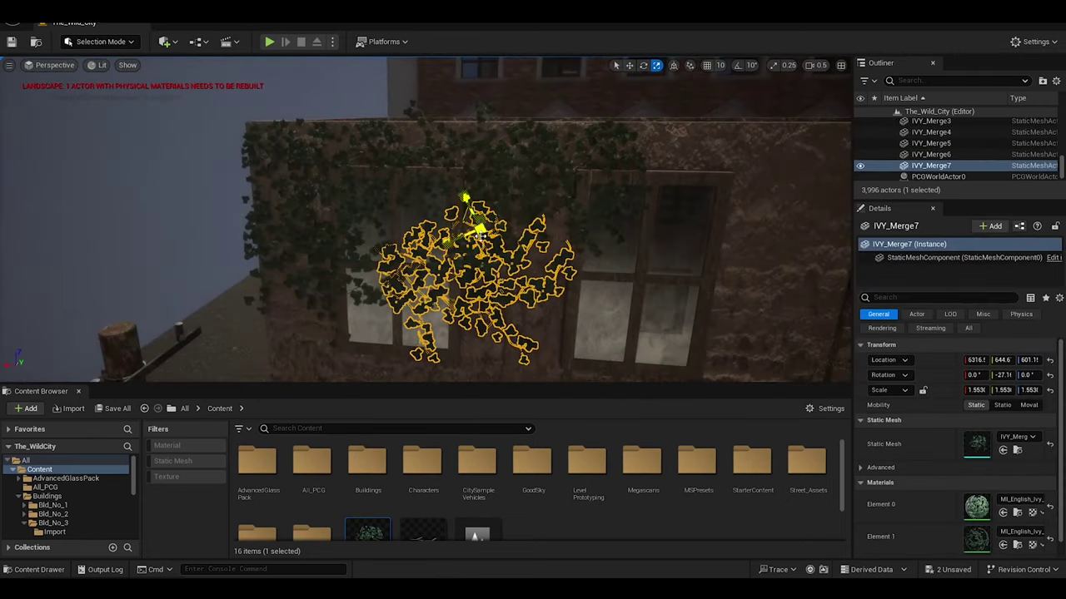
drag(466, 200, 602, 534)
key(ctrl+z)
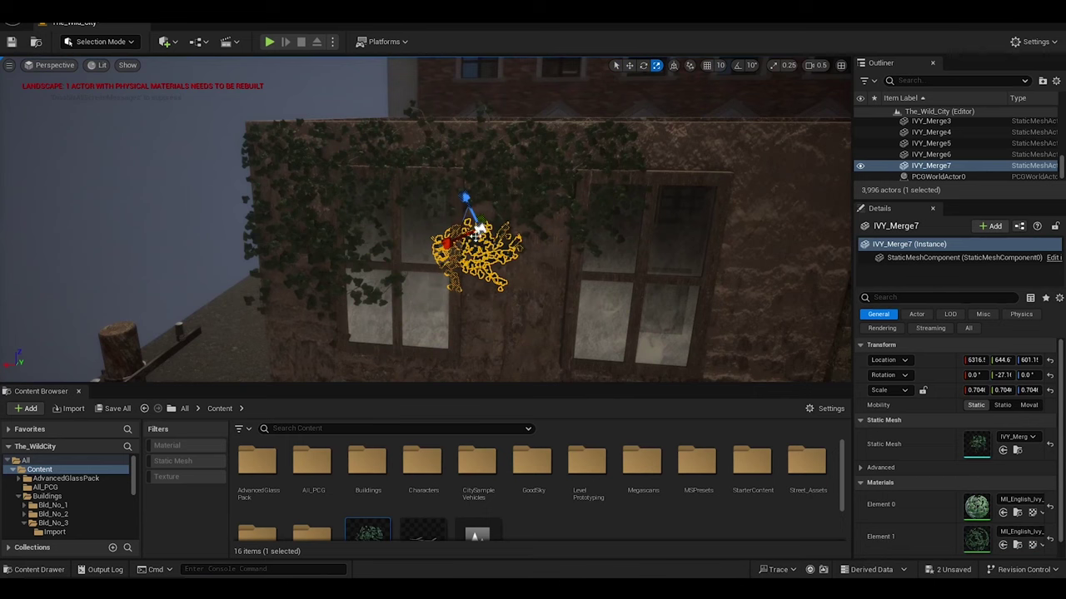
scroll(466, 216, up, 3)
key(ctrl+z)
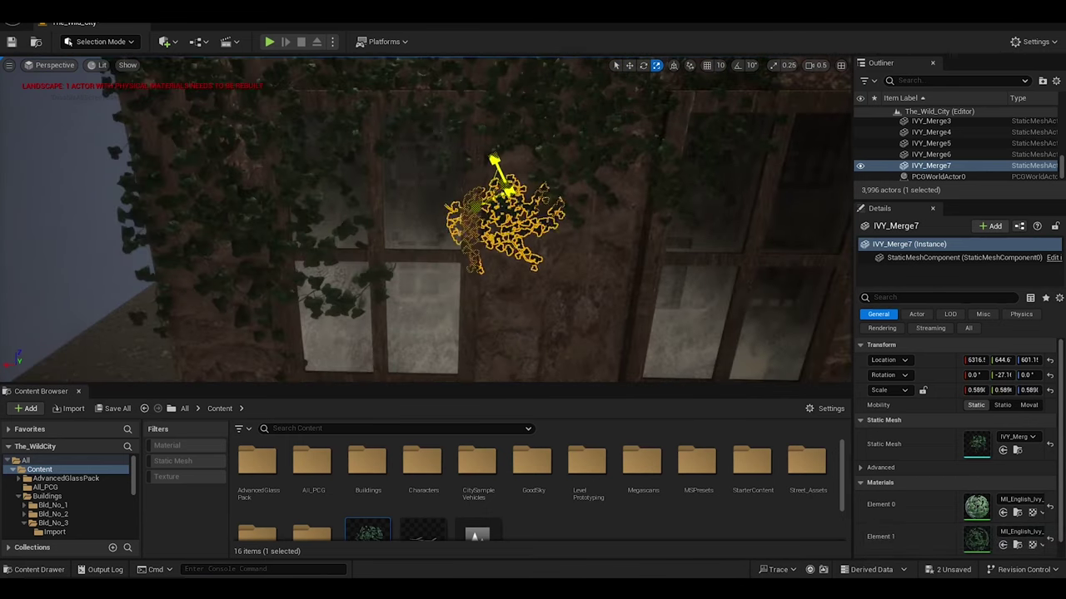
key(ctrl+z)
right_drag(567, 129, 533, 166)
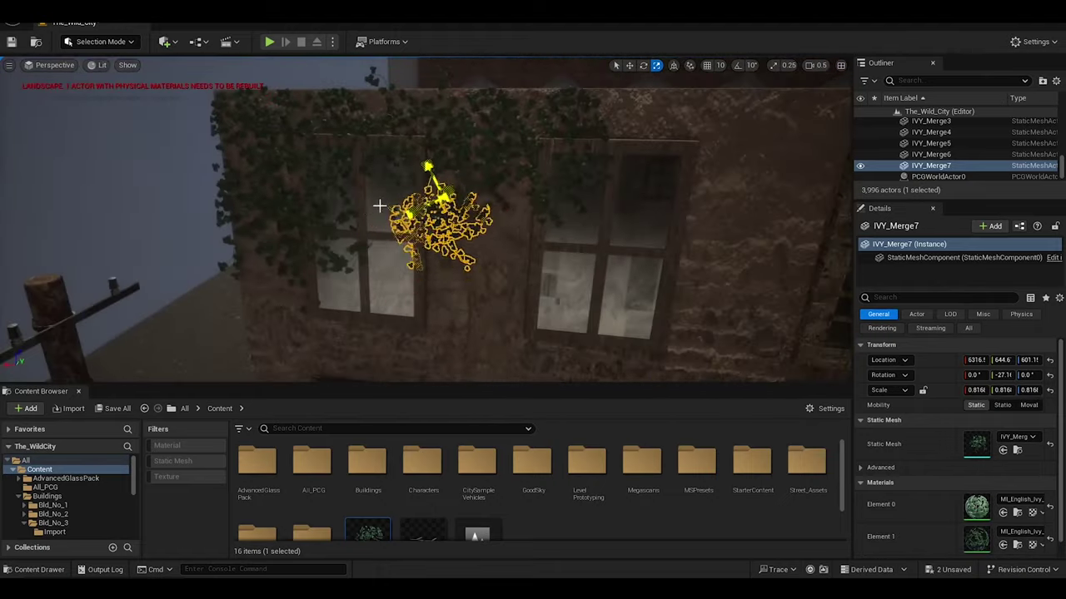
scroll(379, 206, up, 5)
Inspect the Bld_No_1 wall up close and look along the street.
click(428, 285)
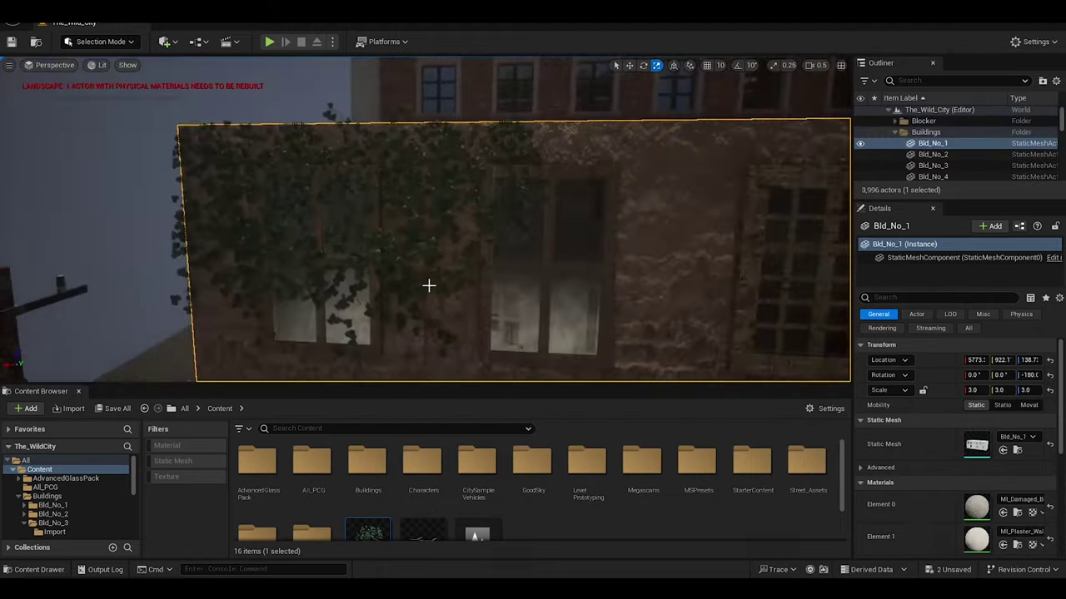
click(408, 263)
key(q)
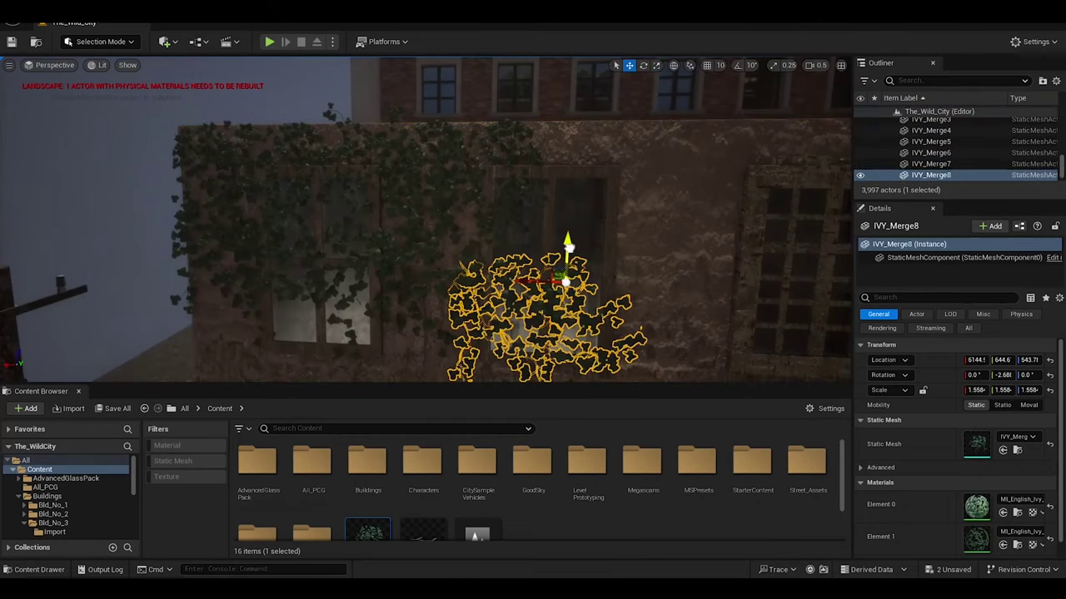
click(567, 281)
right_drag(566, 282, 533, 250)
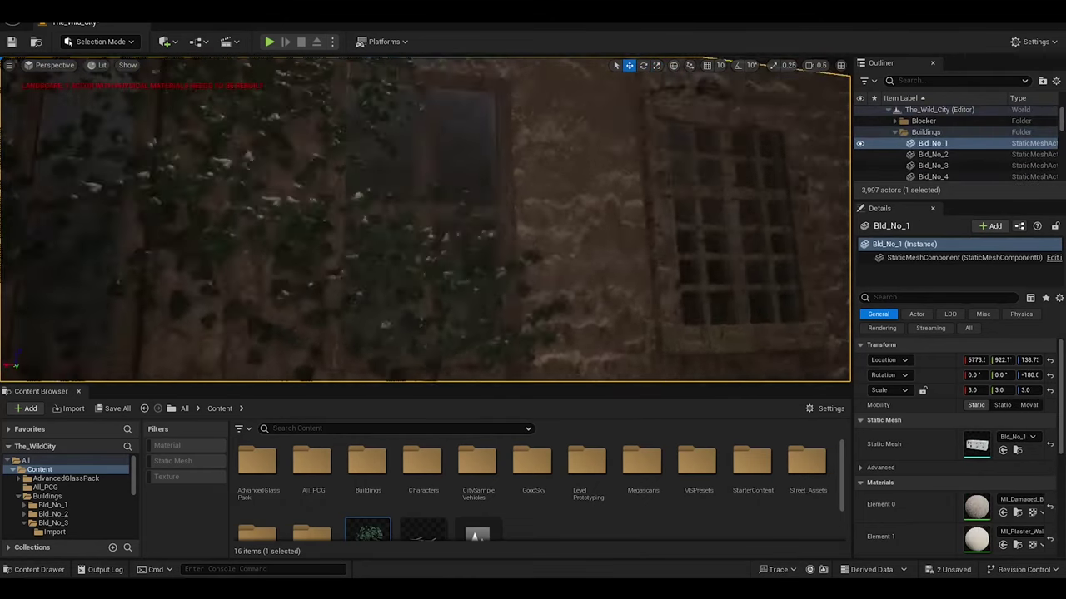
scroll(617, 261, down, 2)
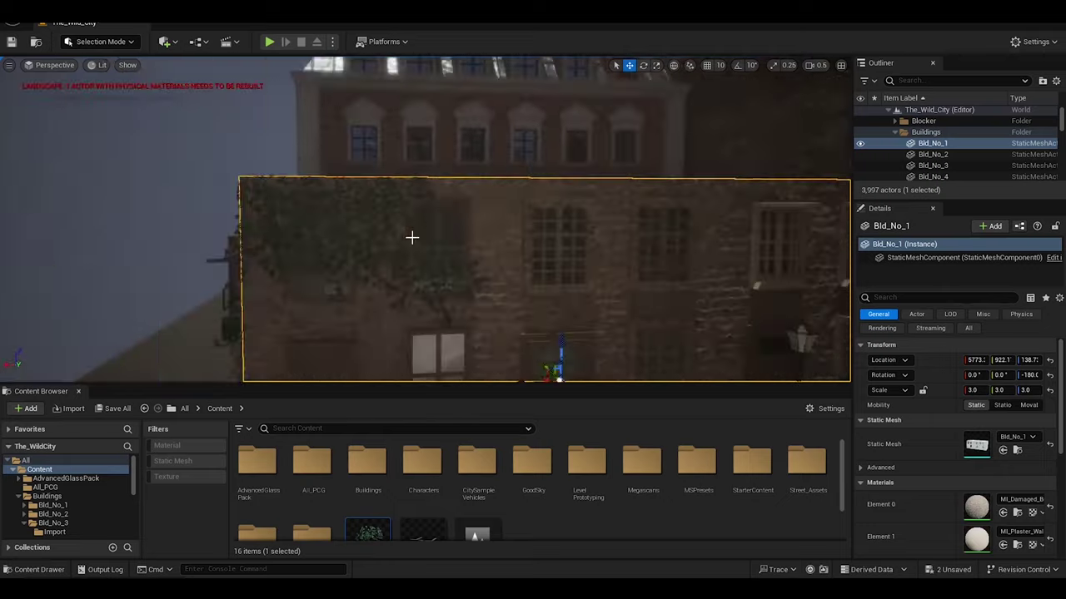
right_drag(523, 267, 411, 235)
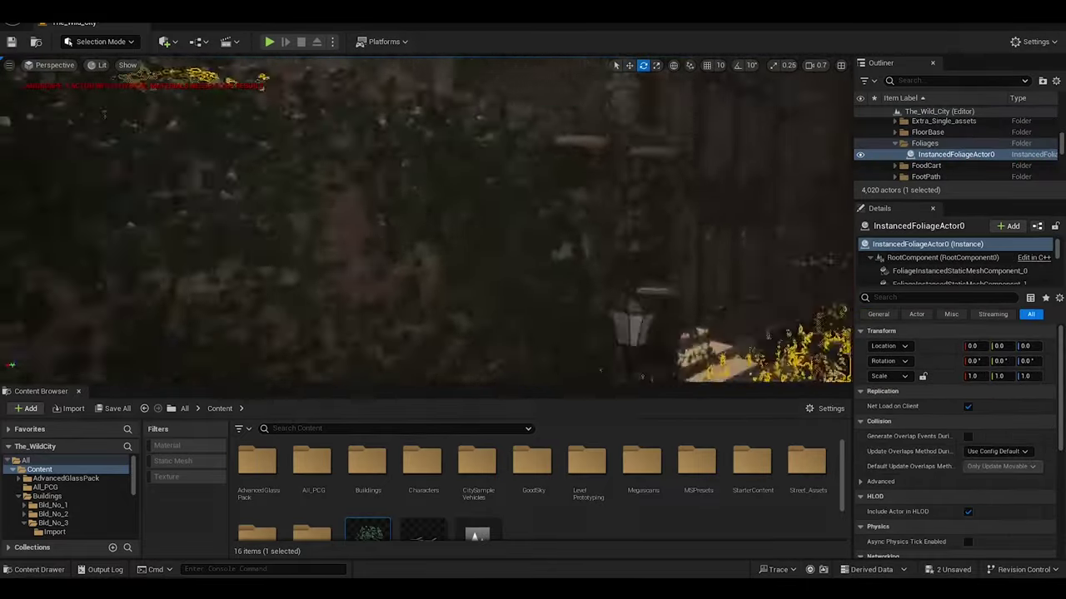
Preview the level in Play mode, then select all 32 IVY_Merge clusters in the Outliner.
key(alt+p)
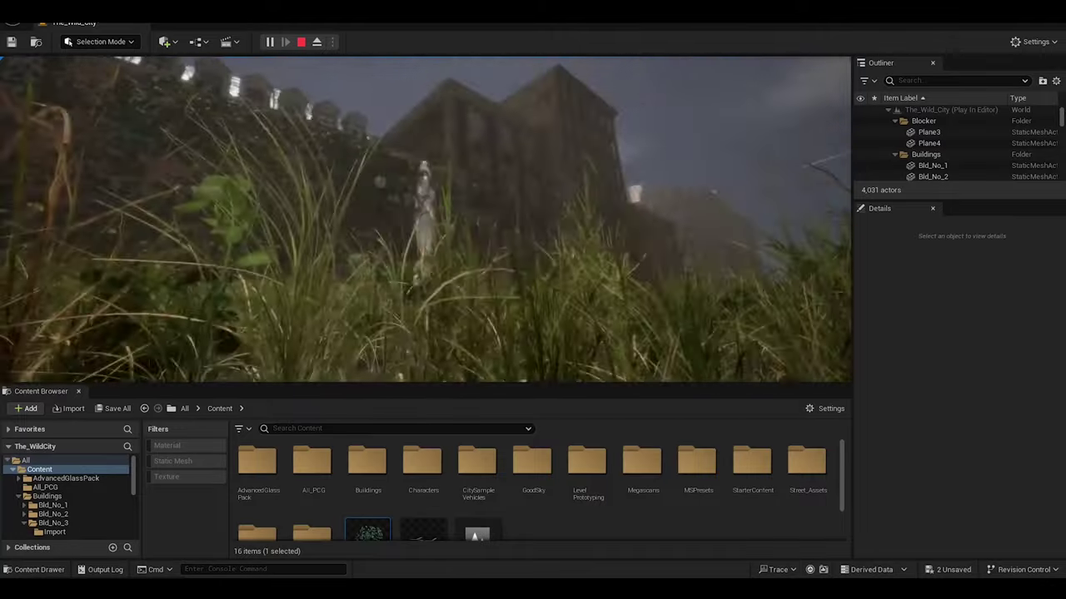
key(Escape)
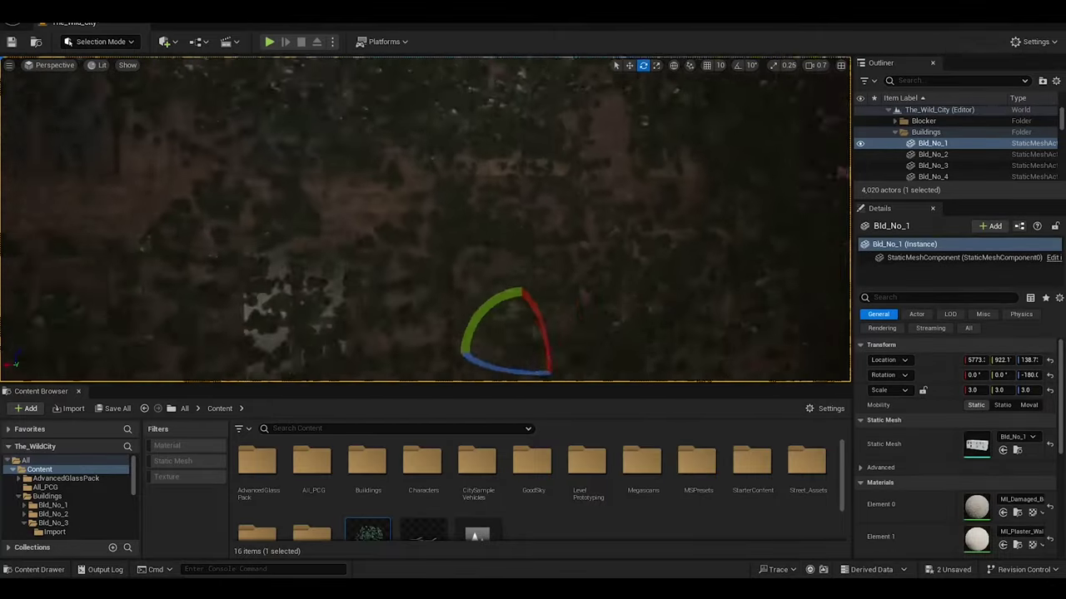
key(w)
click(498, 132)
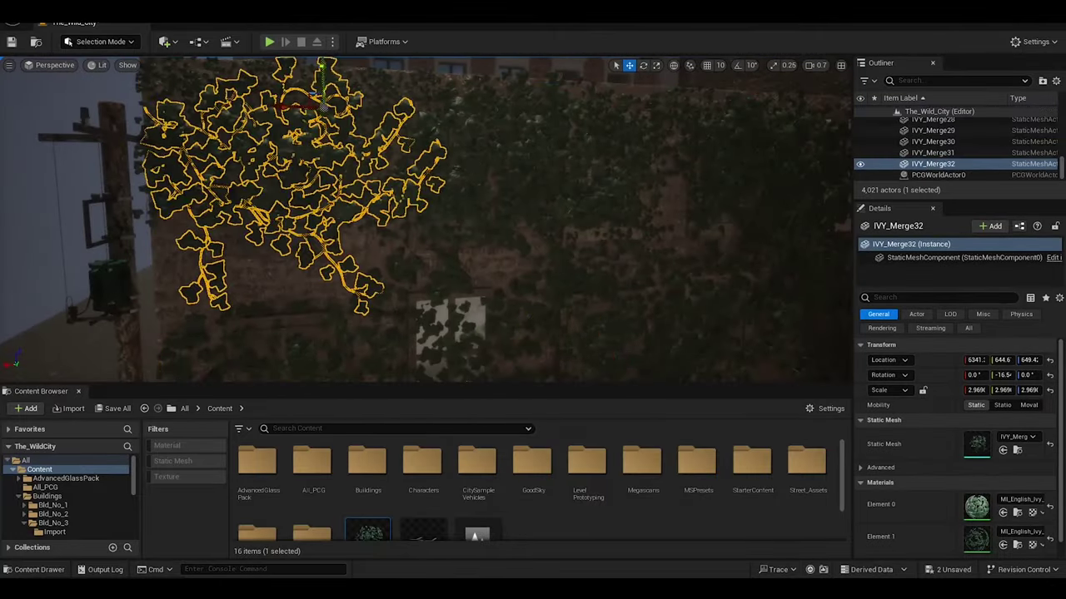
scroll(933, 150, up, 3)
double_click(932, 158)
scroll(899, 169, up, 1)
key(ctrl+z)
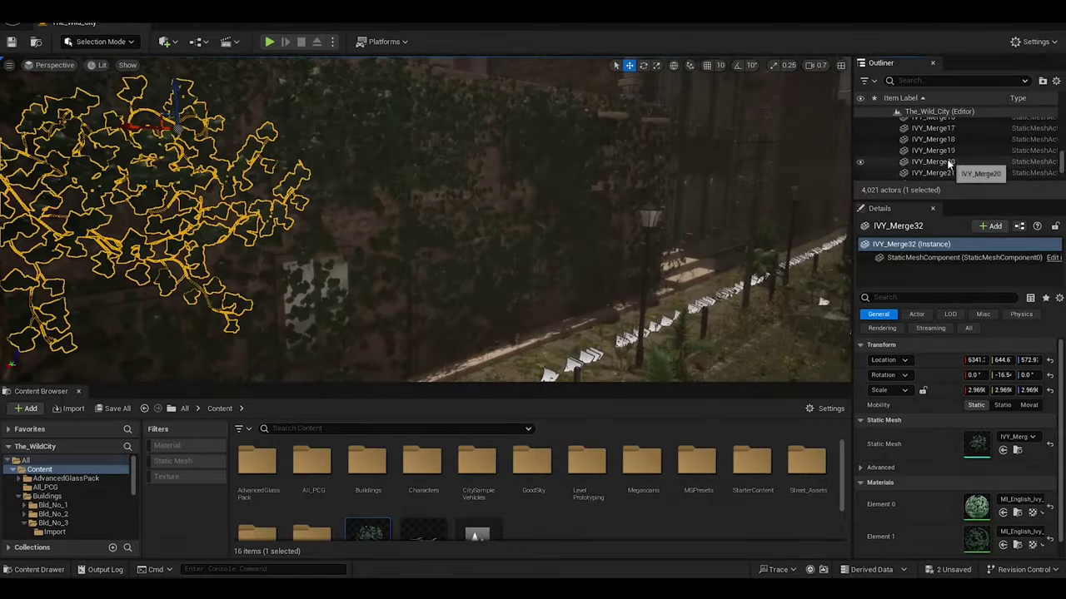
shift+double_click(928, 164)
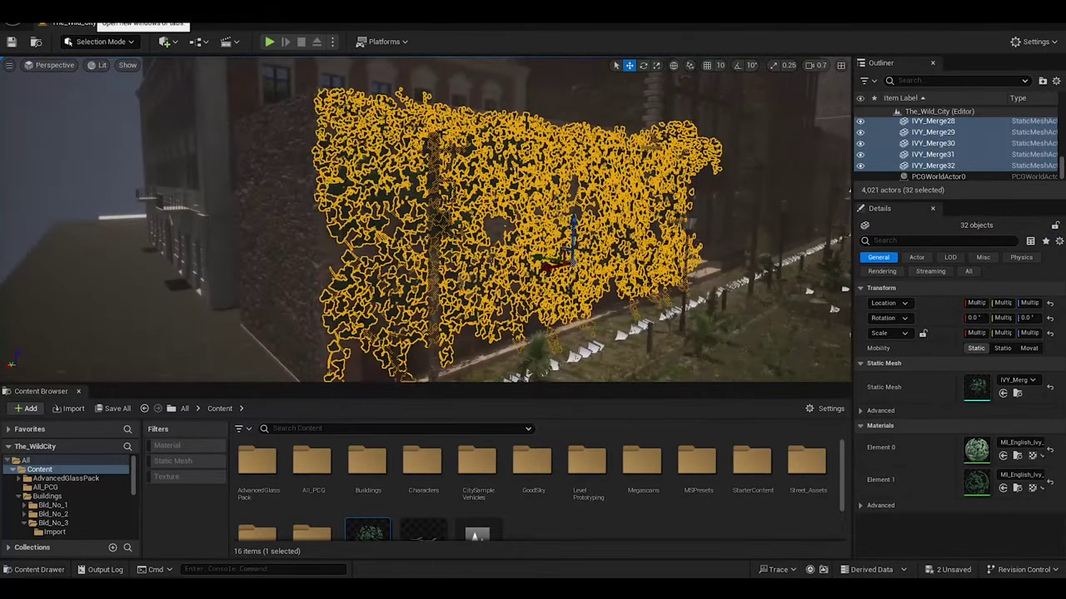
Merge the selected ivy clusters into one mesh saved as IVY_Merge_1.
right_click(226, 25)
click(566, 278)
text(IVY_Merge_1)
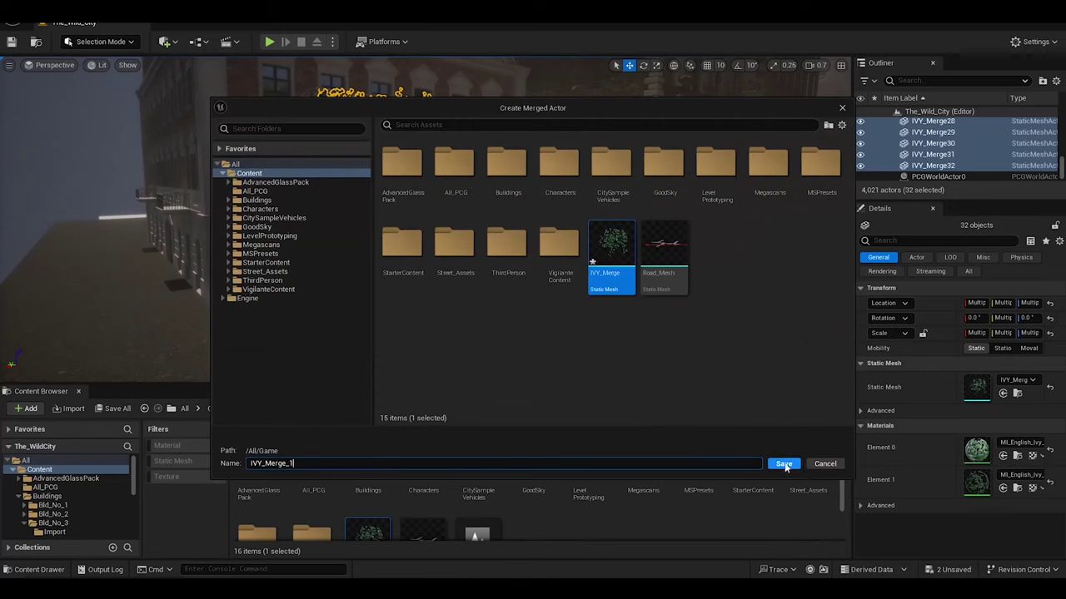
click(783, 465)
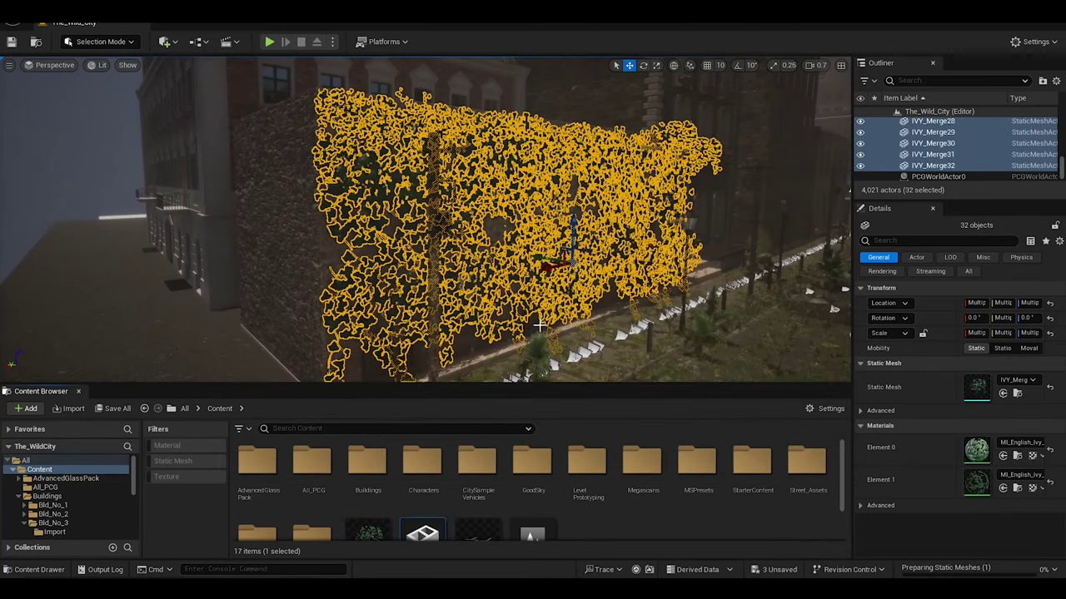
Select the run of separate IVY_Merge clusters in the Outliner and delete them.
click(716, 321)
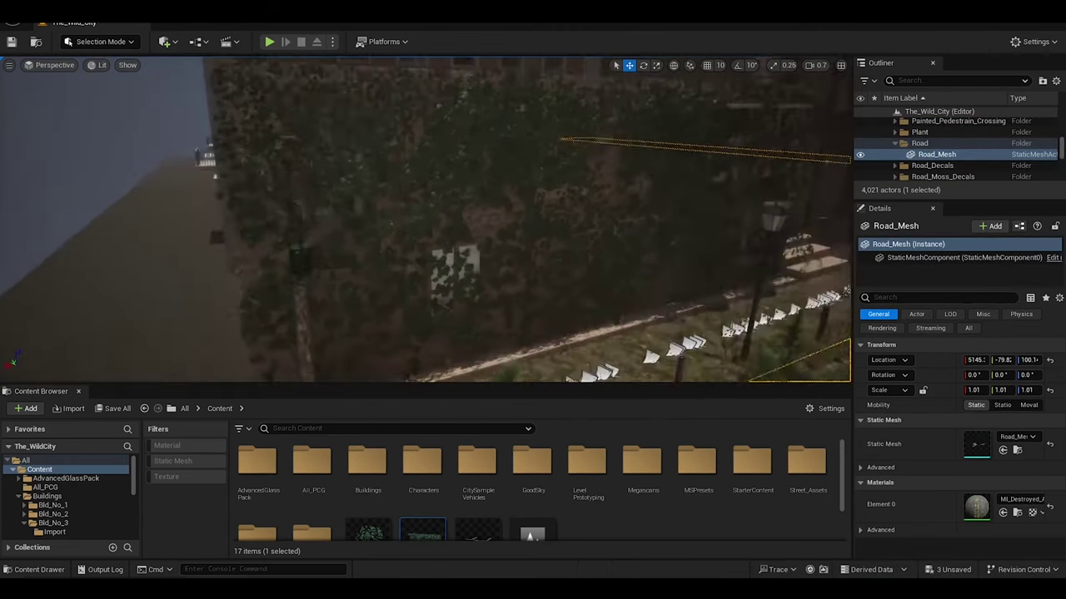
click(392, 214)
double_click(931, 154)
scroll(924, 149, down, 6)
click(925, 153)
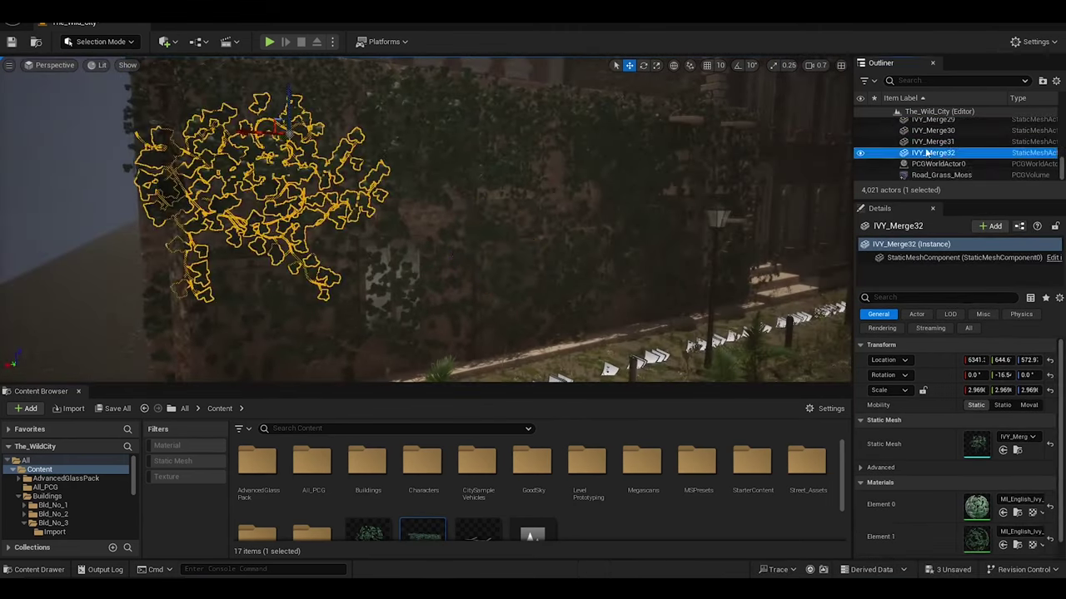
shift+click(926, 164)
key(Delete)
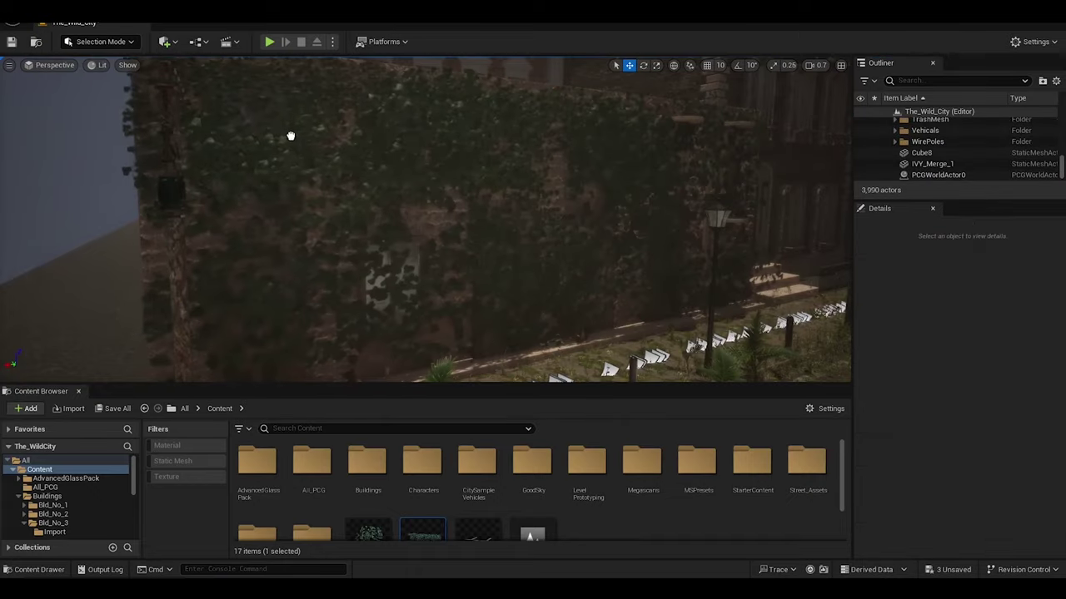
Place the merged ivy on another wall and rotate it to lie against it.
click(291, 133)
drag(422, 532, 466, 250)
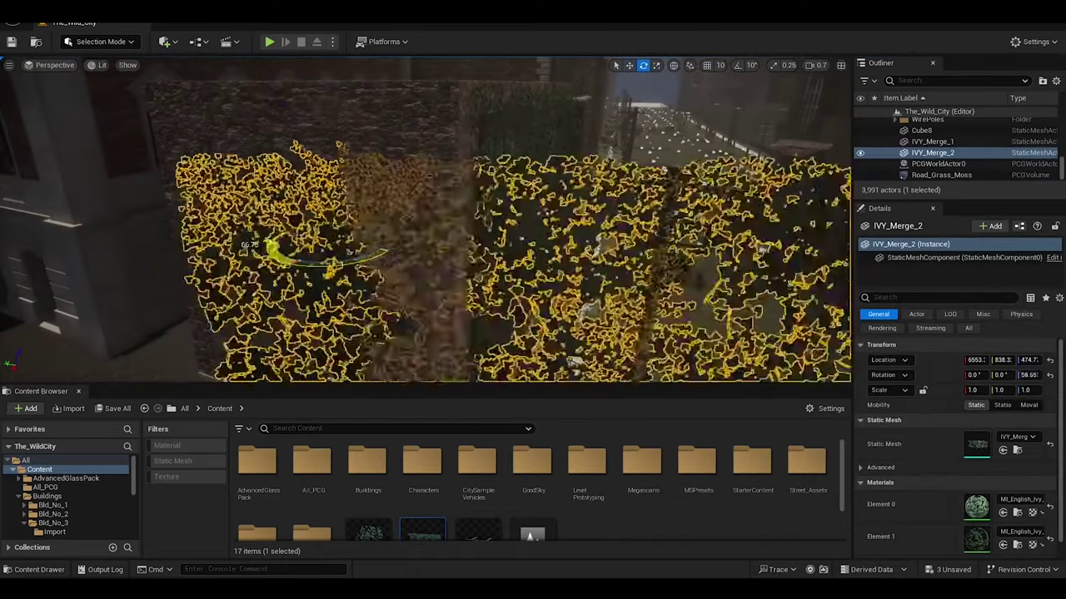
key(e)
drag(349, 250, 271, 240)
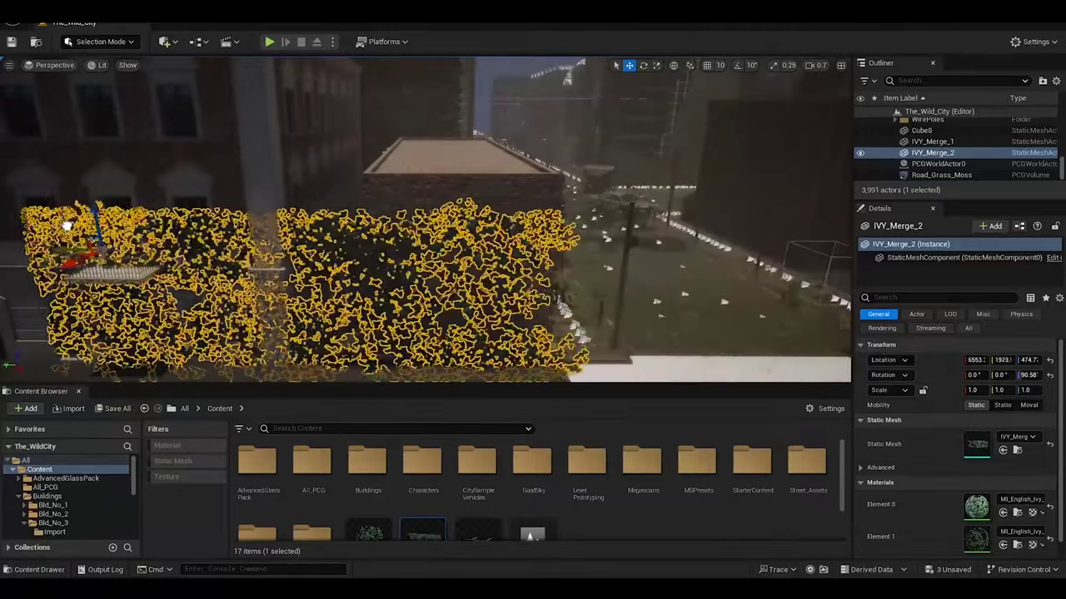
Add another ivy copy, rotate it upright and move it onto the building front.
double_click(937, 154)
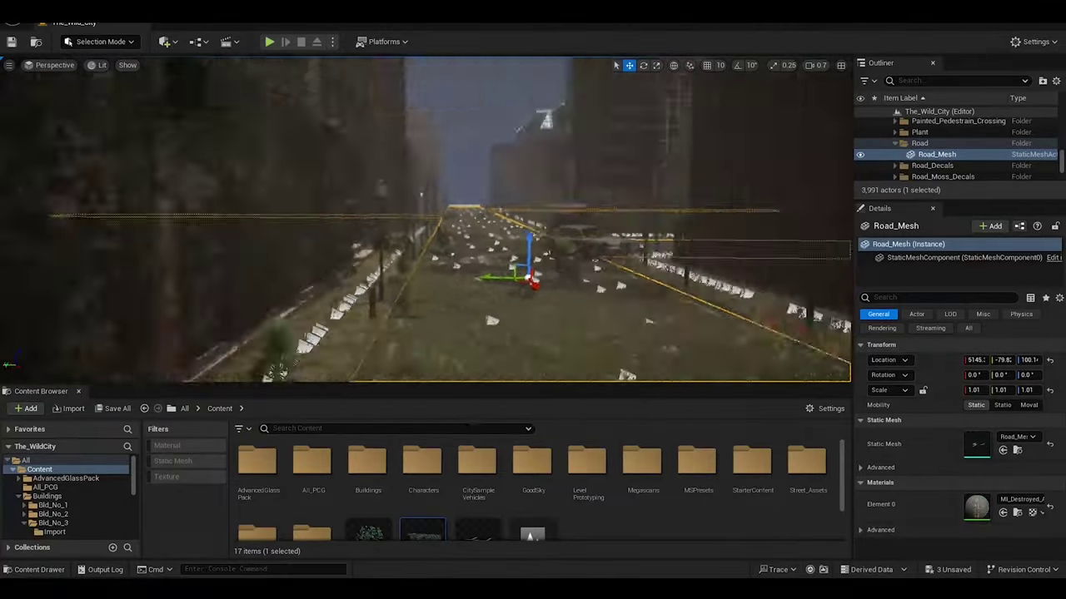
drag(412, 531, 341, 234)
key(e)
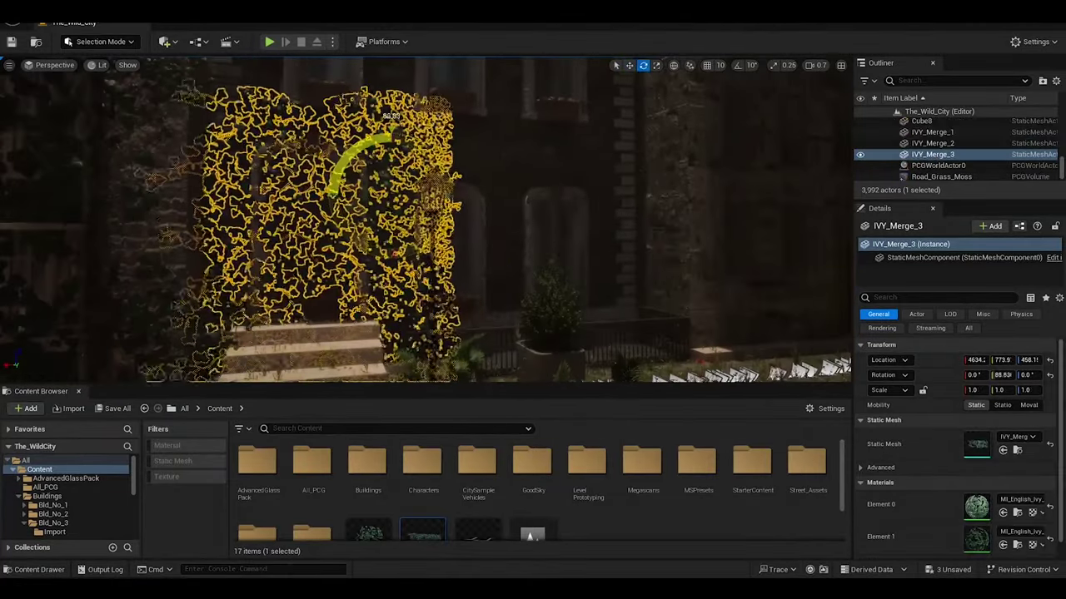
drag(391, 116, 393, 118)
key(w)
right_drag(393, 208, 424, 252)
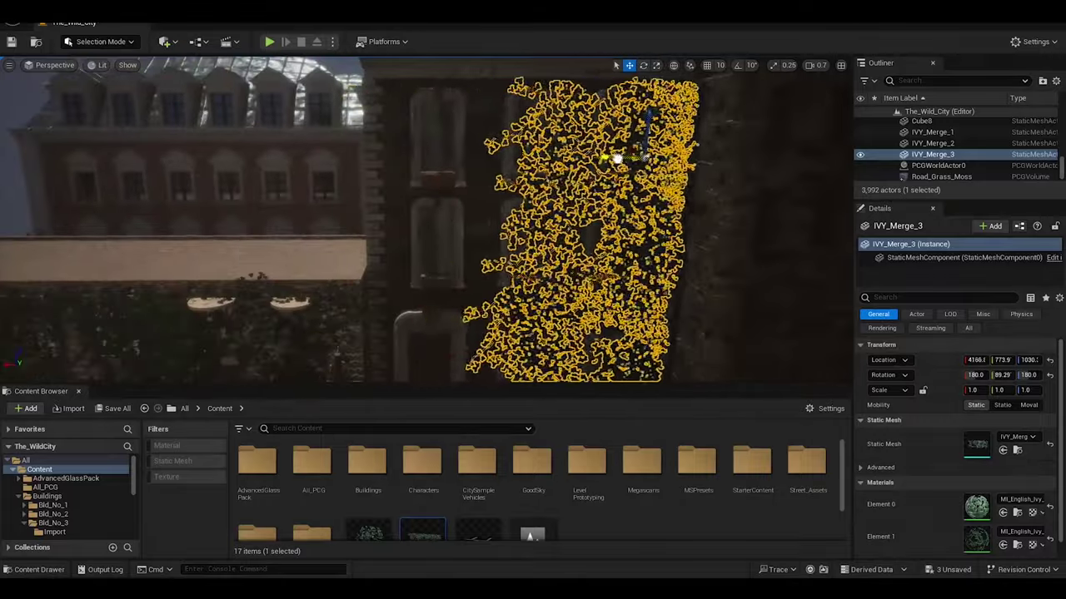
Copy the ivy onto the neighbouring wall section and lower it to ground level.
right_drag(616, 158, 574, 247)
key(ctrl+d)
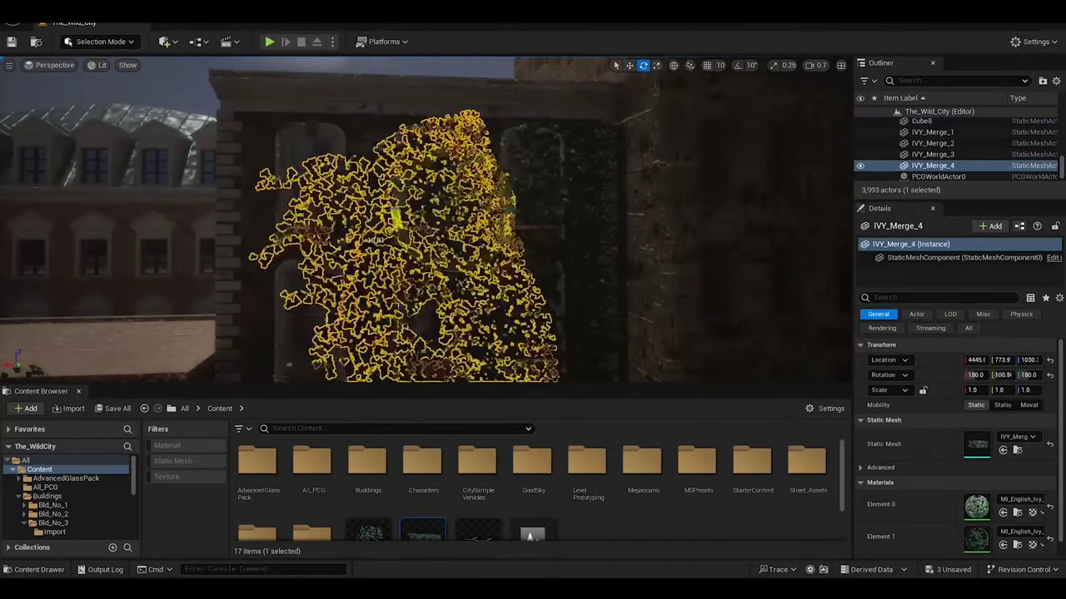
shift+drag(419, 342, 553, 316)
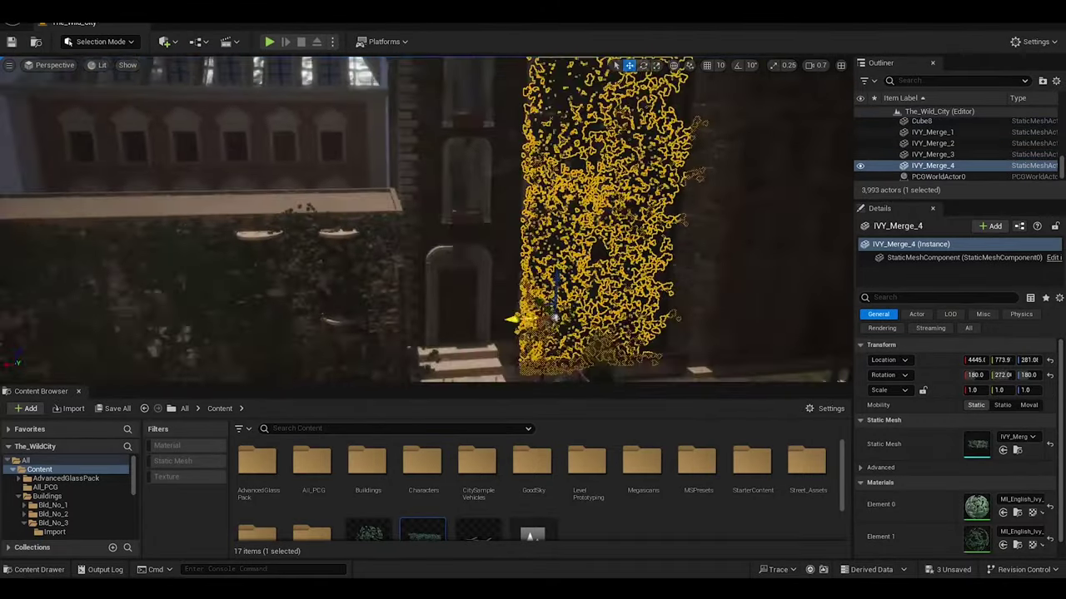
shift+drag(471, 247, 344, 348)
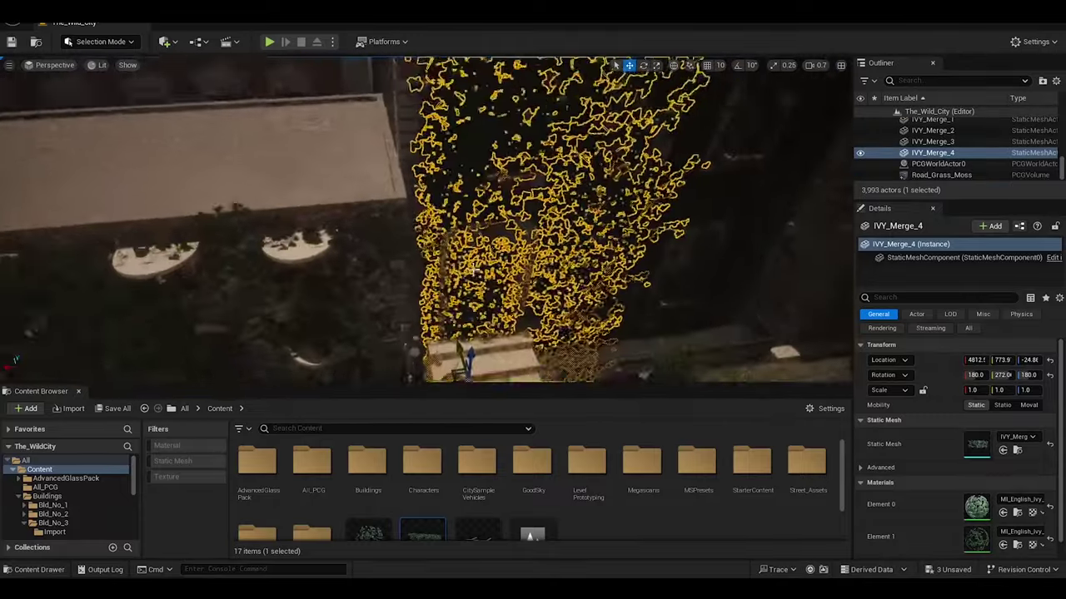
mouse_move(345, 348)
shift+mouse_down()
mouse_move(427, 323)
mouse_move(727, 318)
mouse_move(583, 283)
mouse_move(242, 258)
mouse_move(249, 233)
shift+mouse_up()
key(e)
key(w)
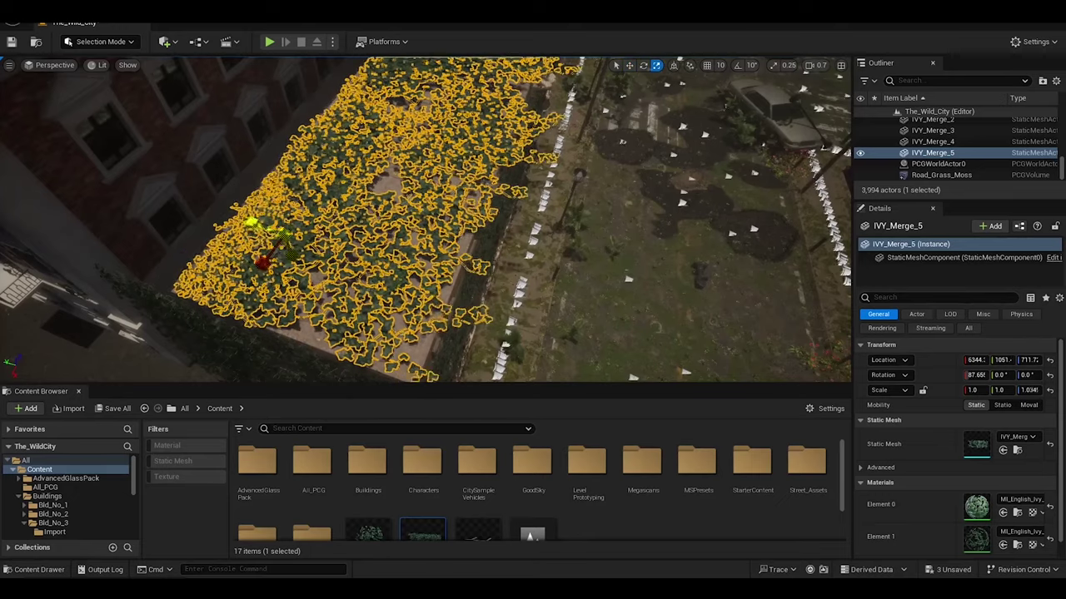
Raise IVY_Merge_6 higher on another wall, undoing an accidental squash.
key(e)
mouse_move(250, 223)
mouse_down()
mouse_move(707, 305)
mouse_move(440, 350)
mouse_move(291, 248)
mouse_up()
click(291, 247)
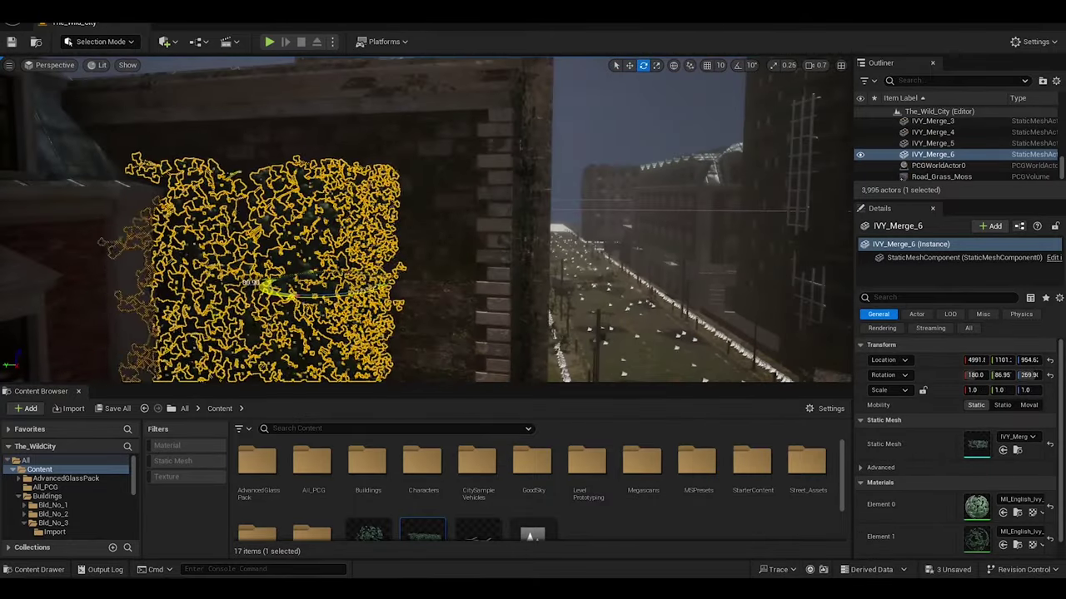
key(w)
mouse_move(416, 290)
mouse_down()
mouse_move(439, 202)
mouse_move(358, 250)
mouse_up()
key(r)
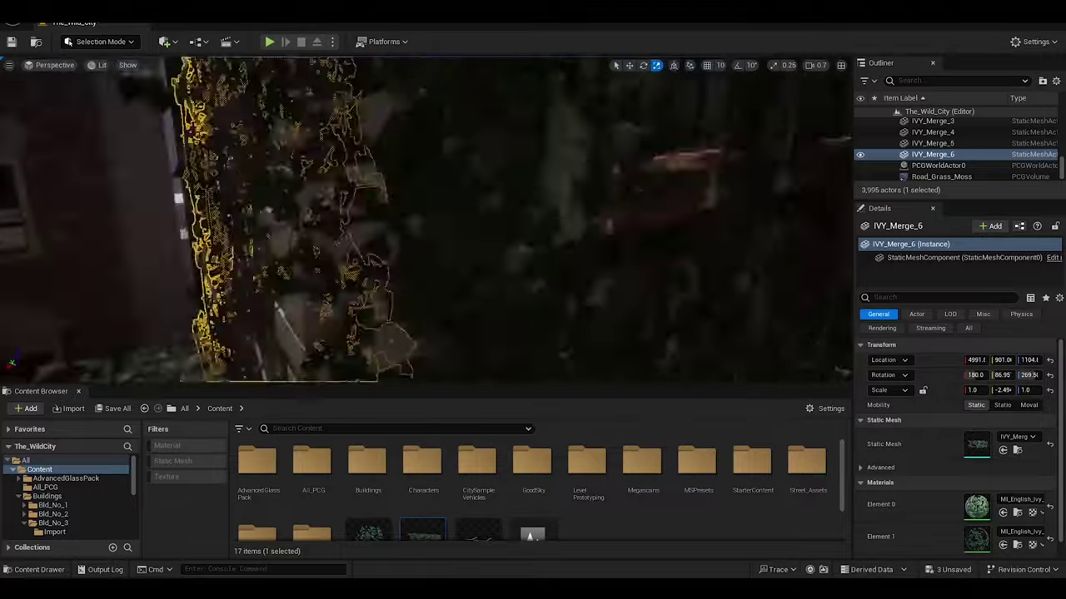
key(ctrl+z)
key(w)
key(f)
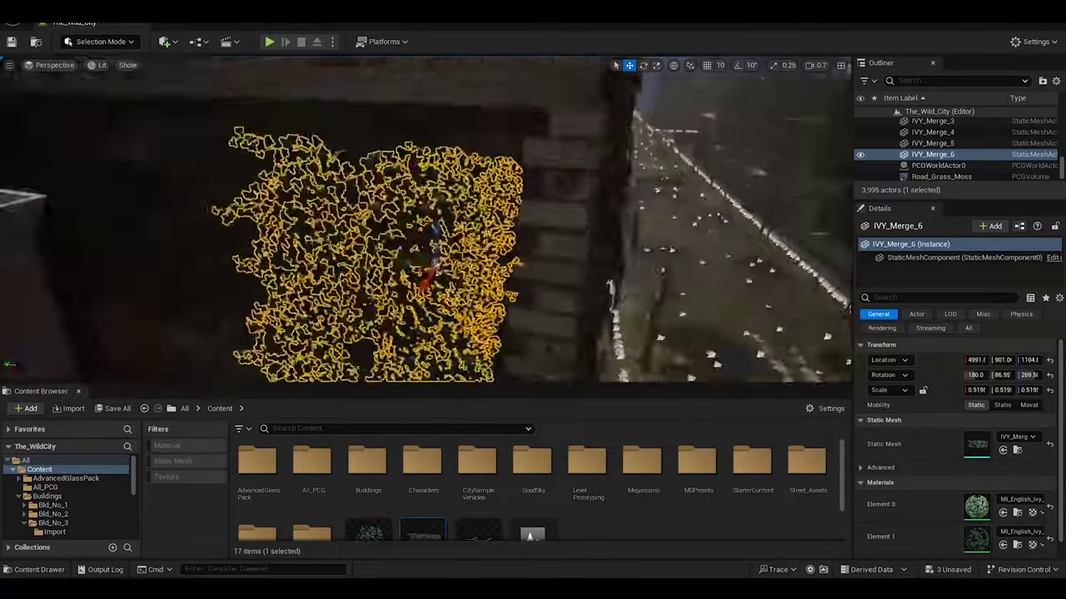
drag(434, 227, 442, 136)
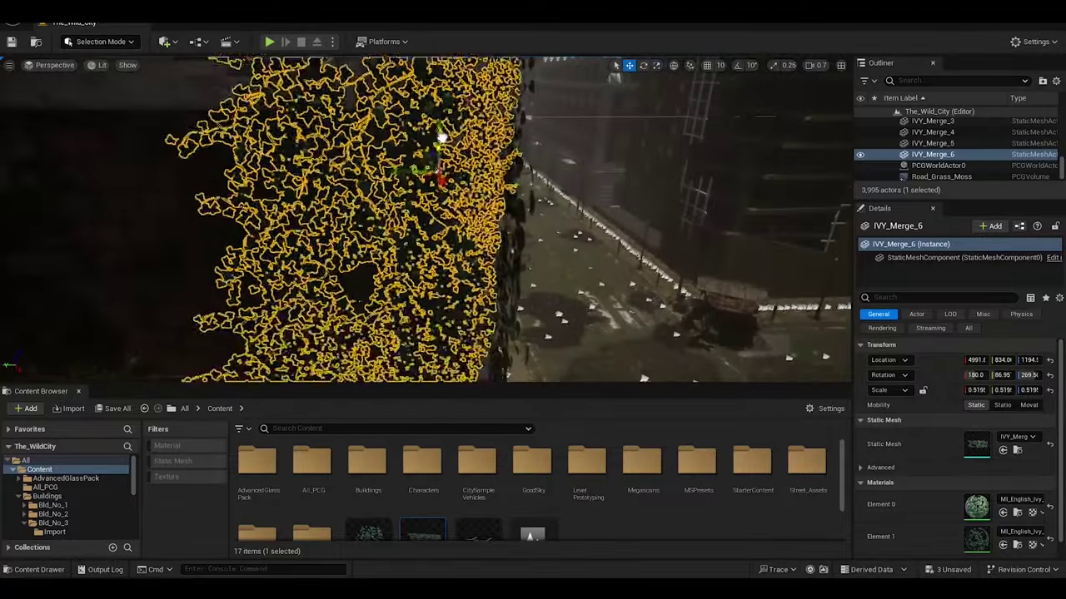
right_drag(441, 137, 374, 296)
Duplicate the ivy and slide the copy along the wall.
key(e)
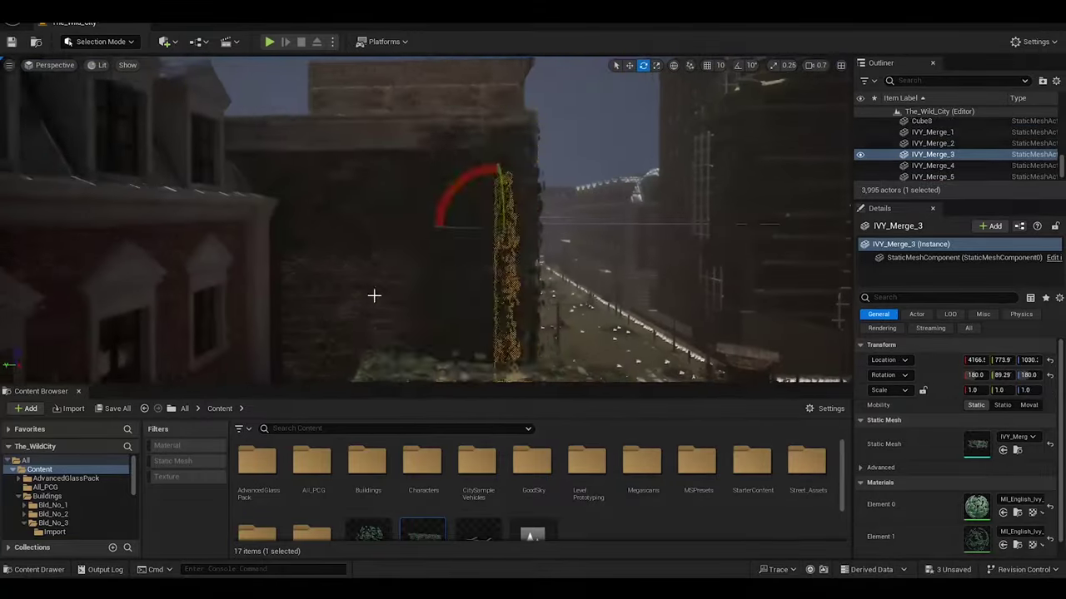
drag(466, 163, 309, 164)
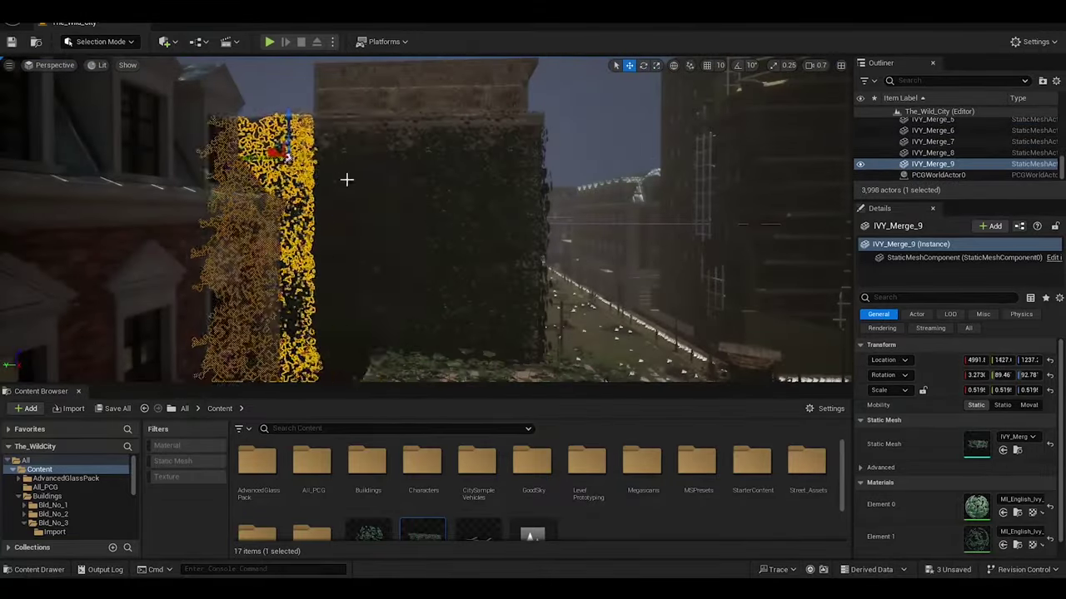
right_drag(347, 179, 471, 258)
Tilt an ivy patch about 87° to lie flat on the rooftop and position it.
click(471, 257)
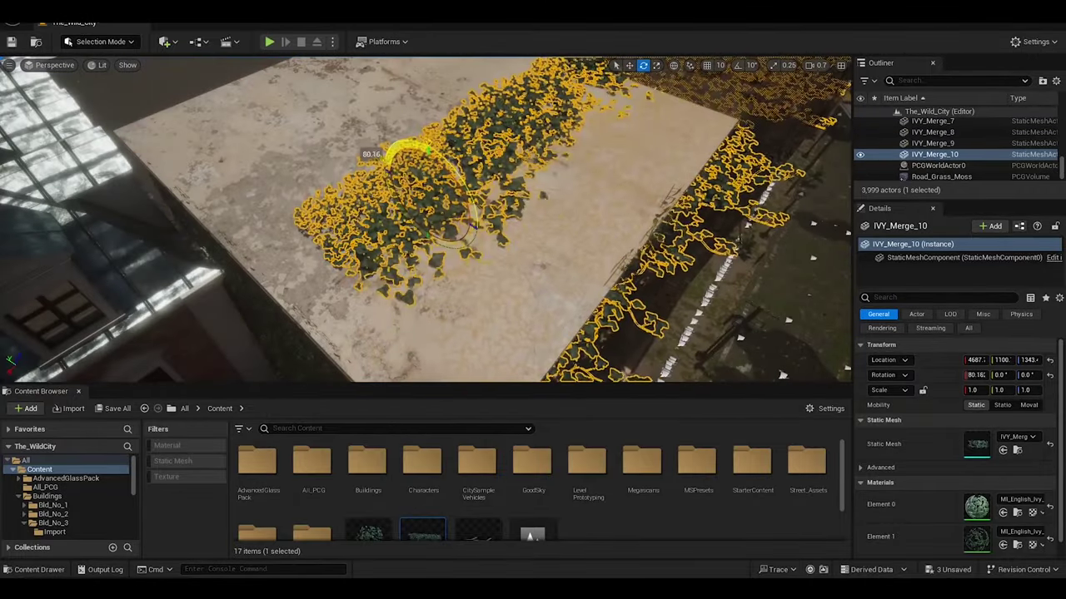
drag(420, 149, 422, 151)
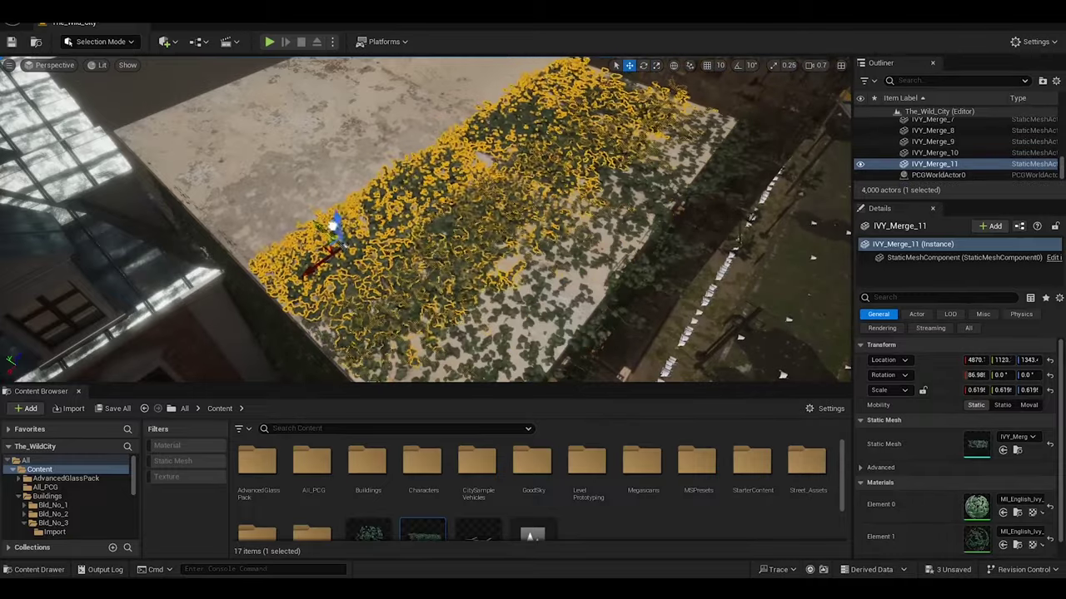
mouse_move(250, 130)
mouse_down()
mouse_move(301, 227)
mouse_move(512, 185)
mouse_up()
key(e)
key(w)
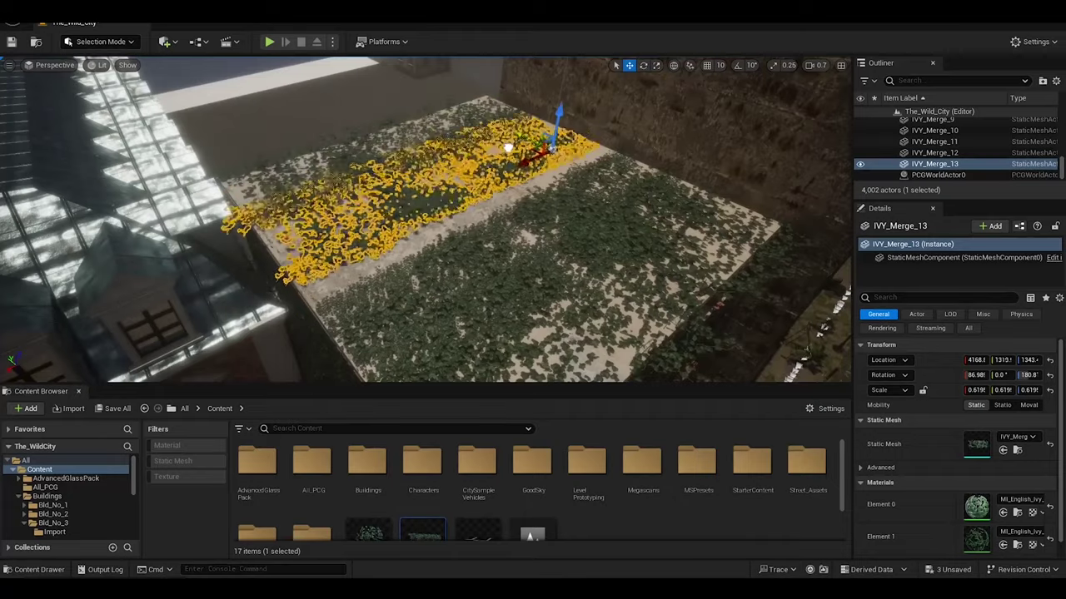
Slide an ivy cluster along the glass-domed building's facade below the dormers.
mouse_move(542, 184)
right_down()
mouse_move(580, 208)
mouse_move(313, 256)
right_up()
click(580, 210)
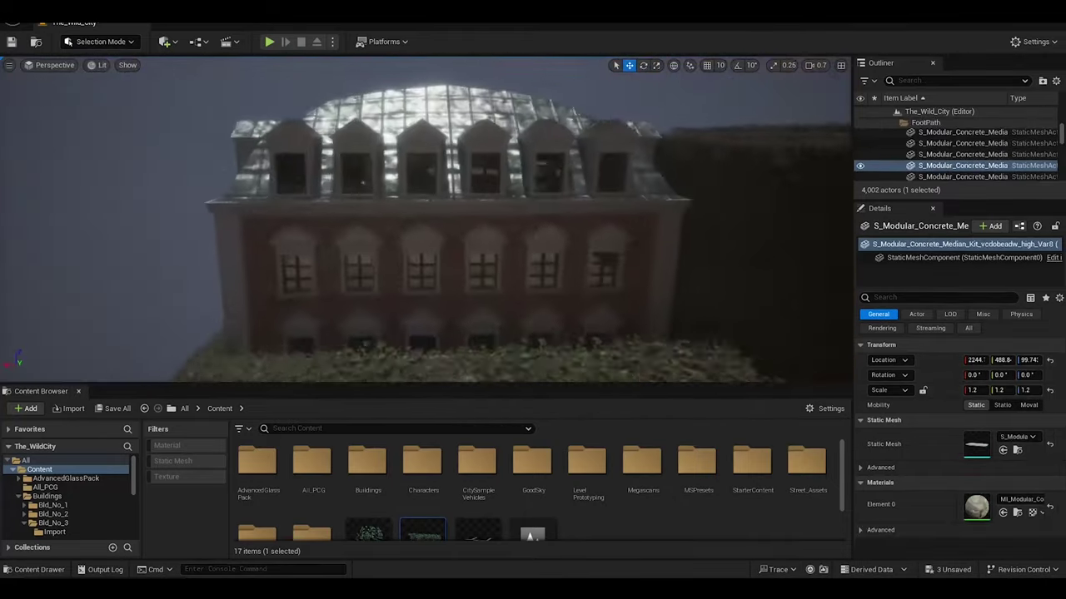
click(224, 260)
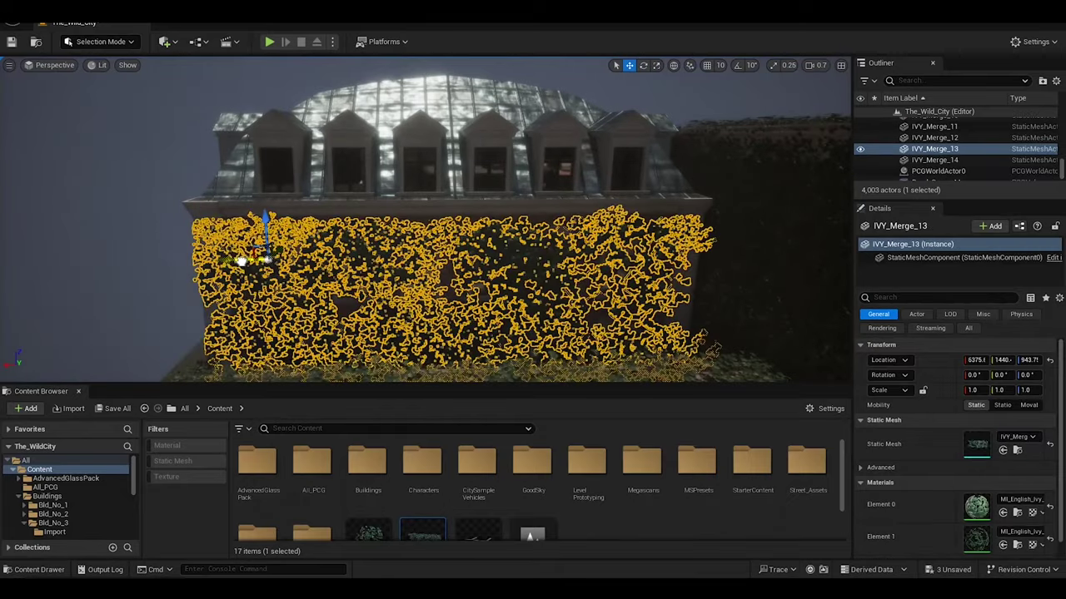
click(233, 250)
mouse_move(233, 249)
right_down()
mouse_move(427, 333)
mouse_move(342, 218)
right_up()
click(442, 304)
drag(342, 218, 346, 190)
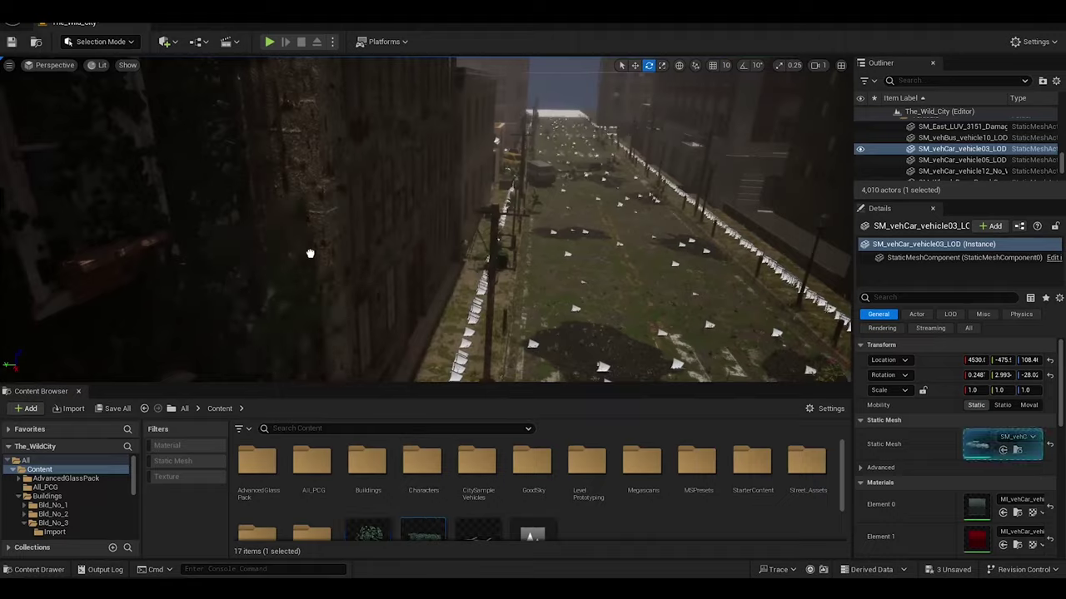
Slide and turn the ivy patch onto the upper wall, then widen the rooftop ivy patch.
click(262, 192)
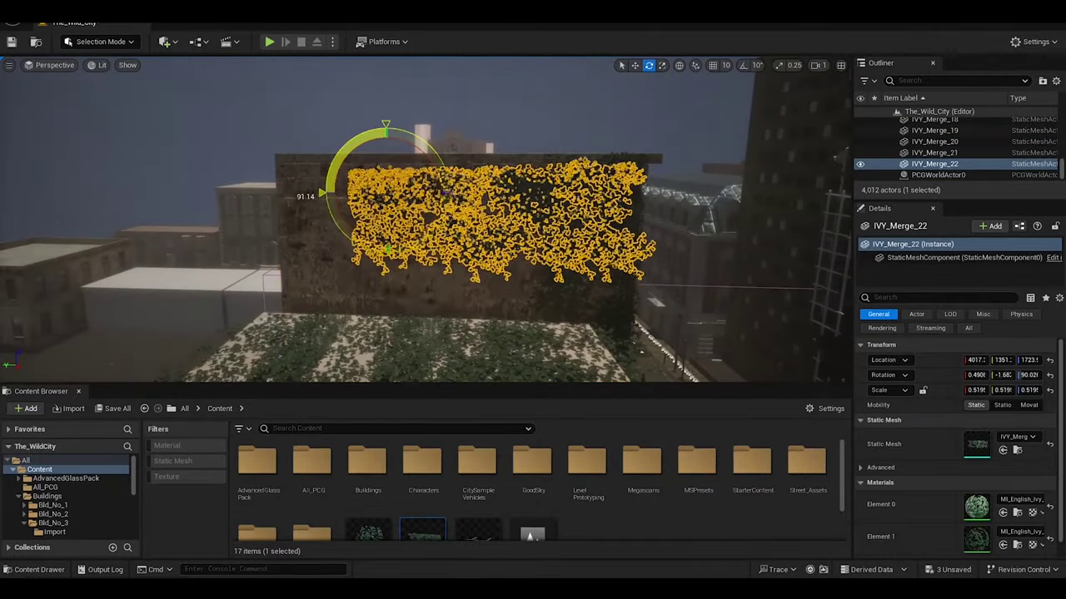
drag(362, 192, 268, 193)
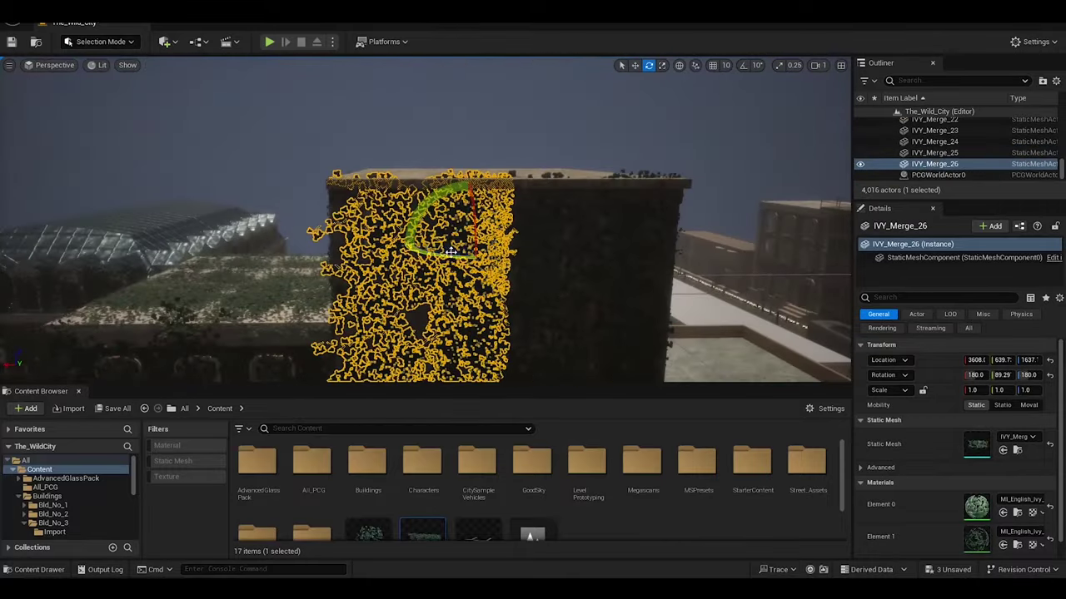
drag(435, 321, 553, 244)
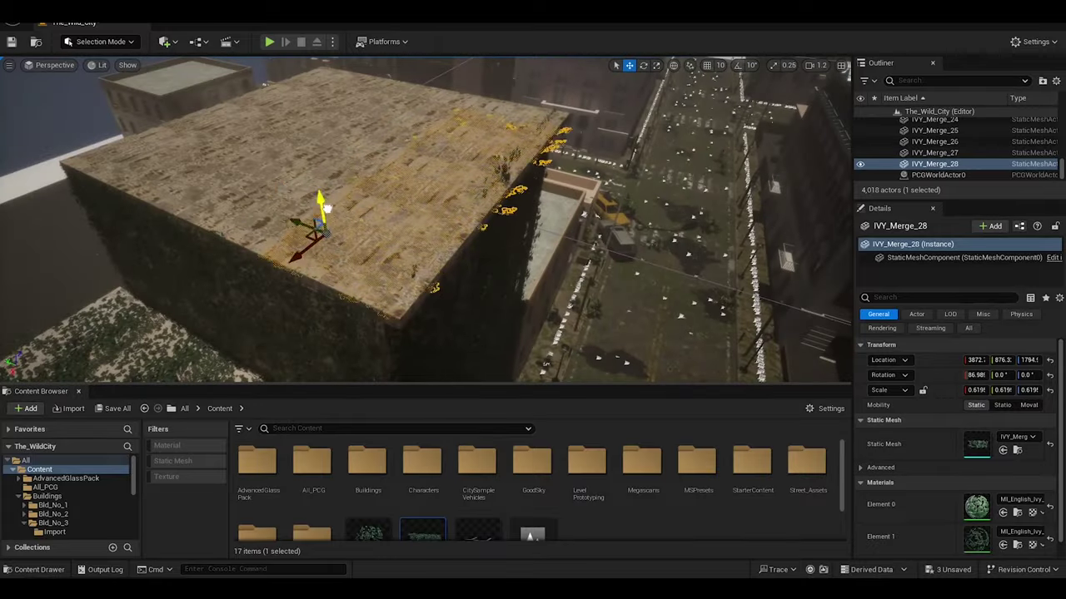
key(r)
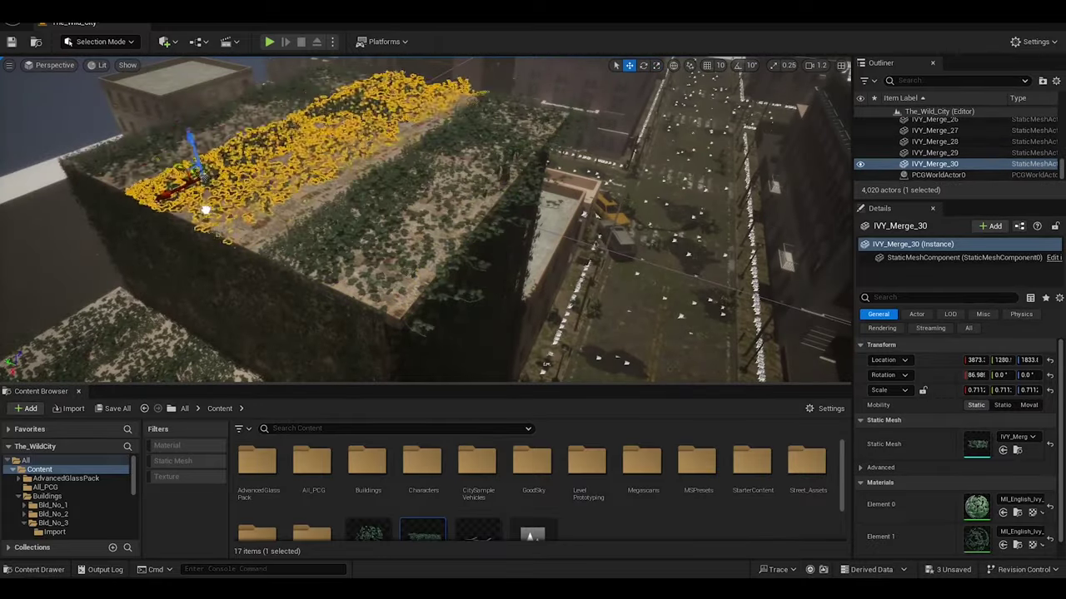
key(r)
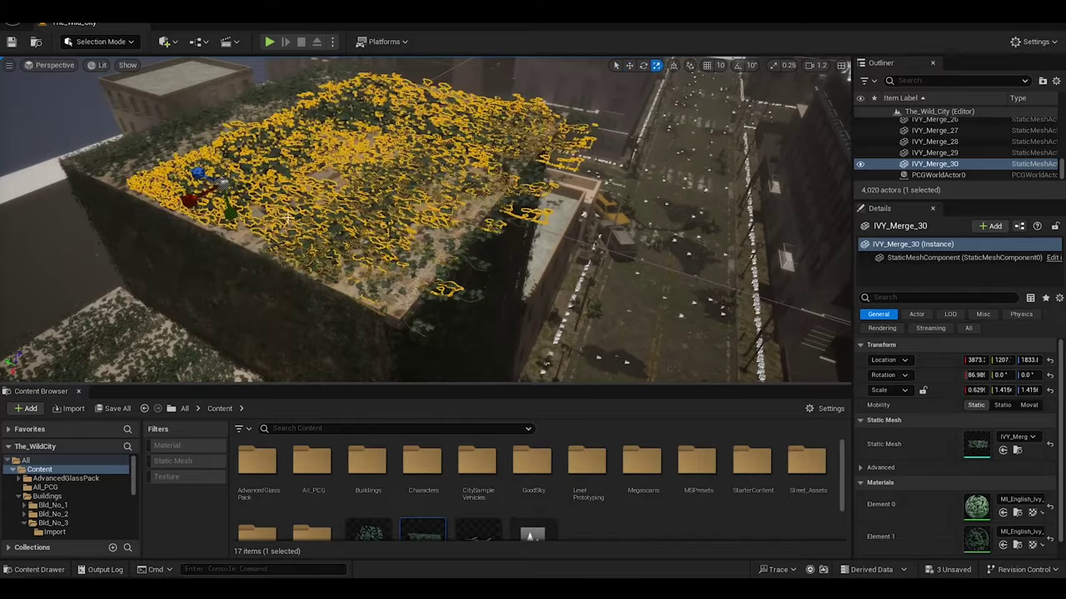
click(288, 219)
Alt-drag a new ivy cluster onto the tall dark building's other corner, turning it to wrap the corner.
key(w)
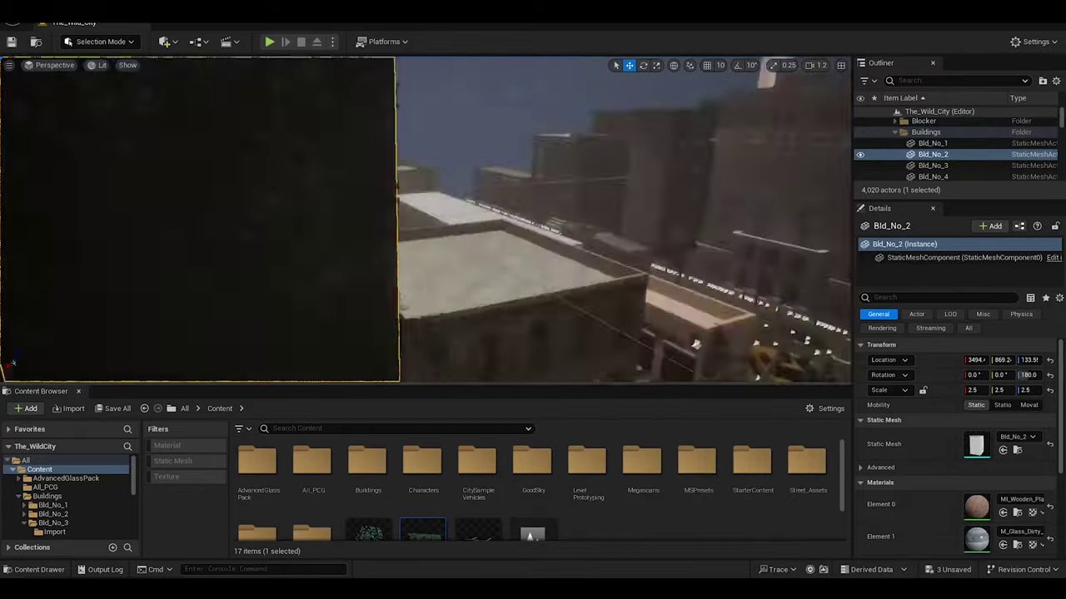
right_drag(695, 343, 695, 343)
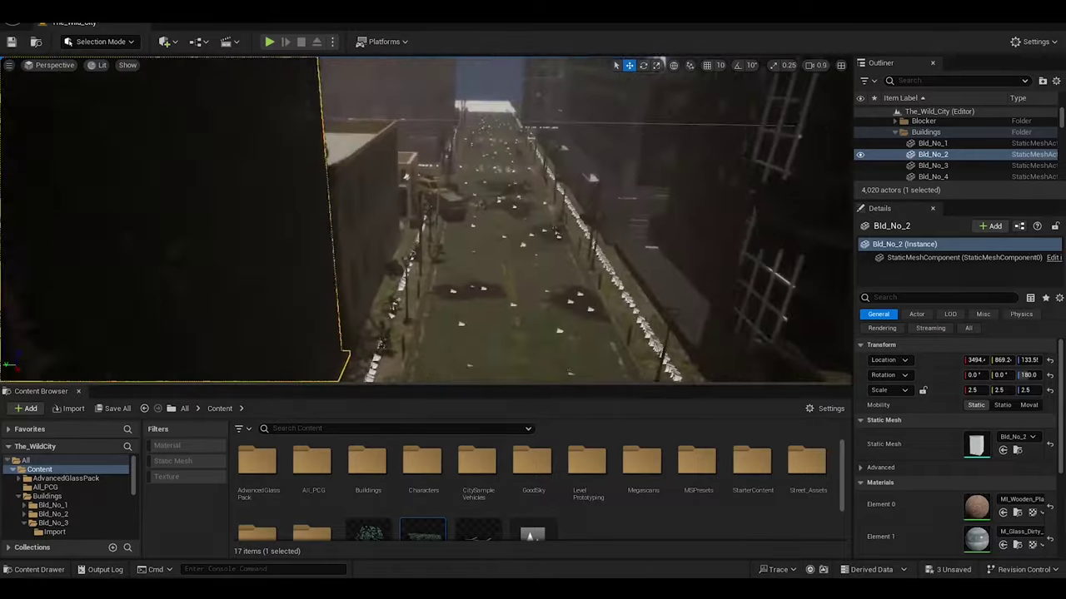
right_drag(400, 216, 399, 217)
click(358, 214)
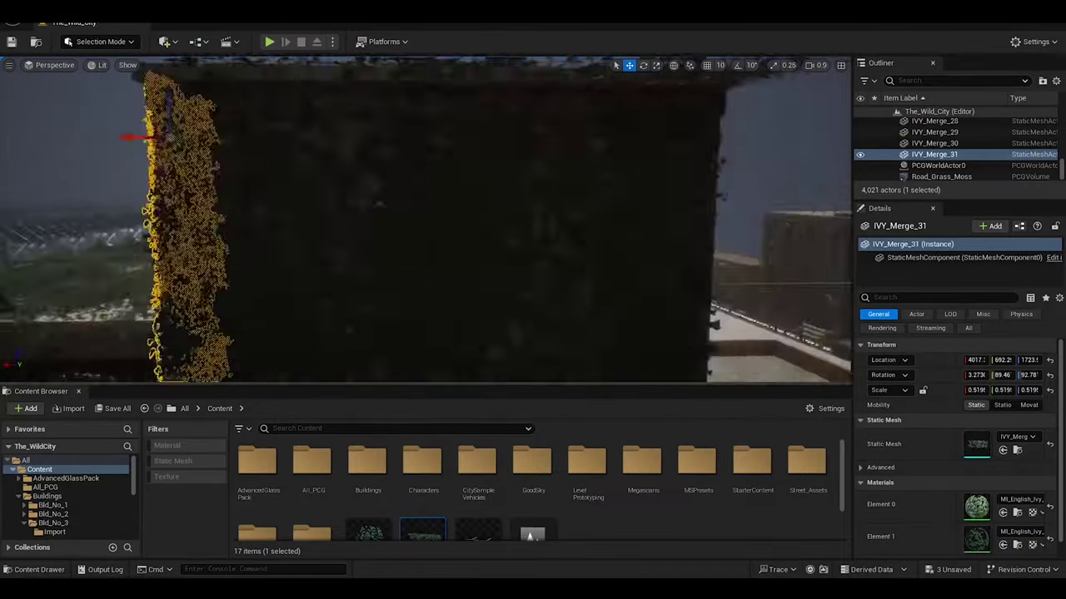
drag(516, 209, 406, 196)
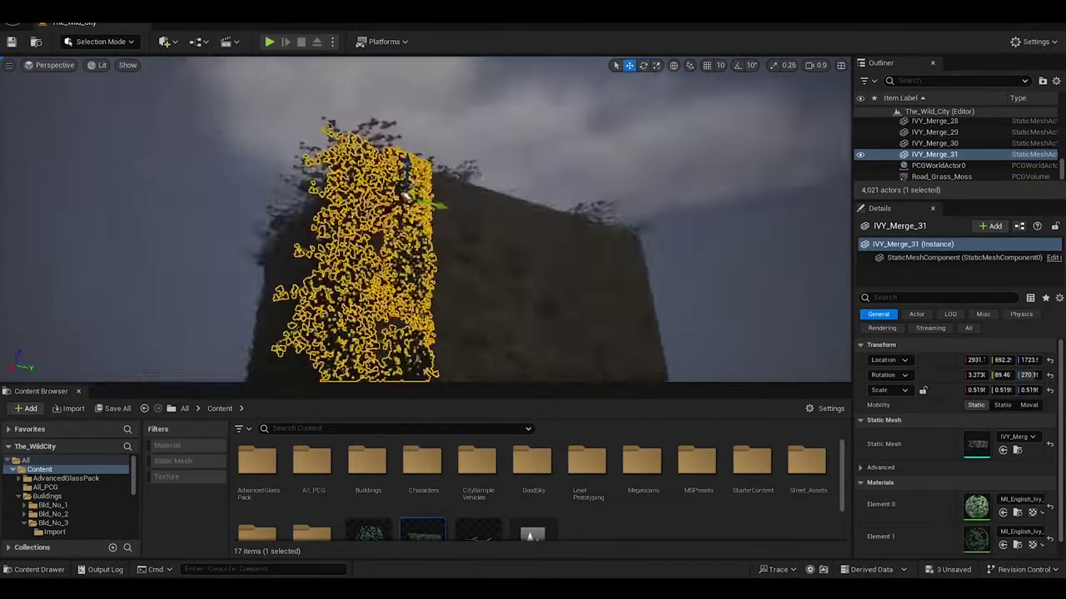
right_drag(405, 198, 405, 198)
key(e)
key(w)
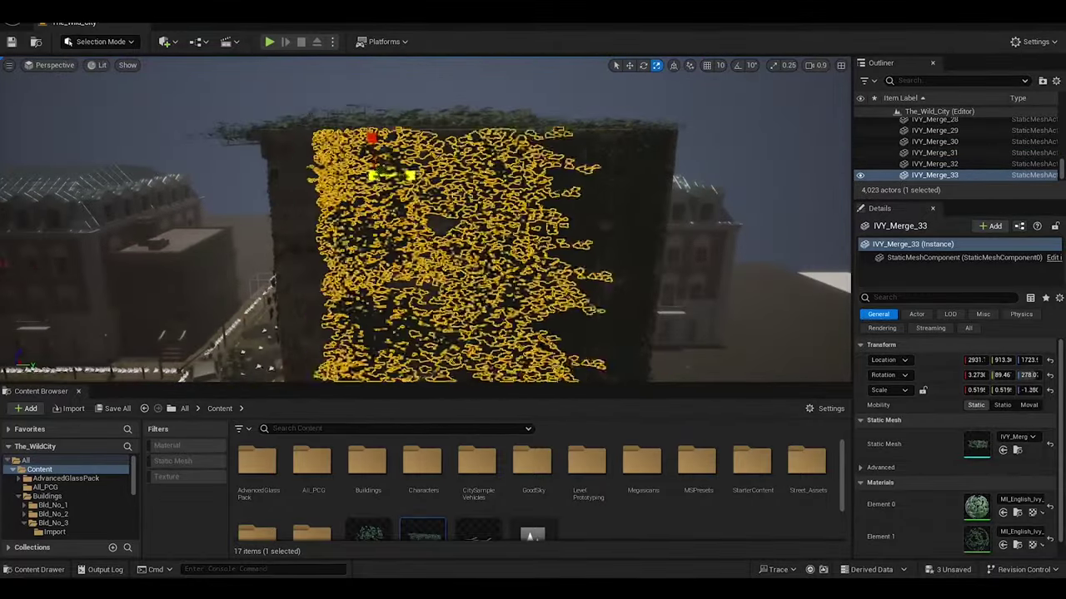
right_drag(349, 204, 411, 167)
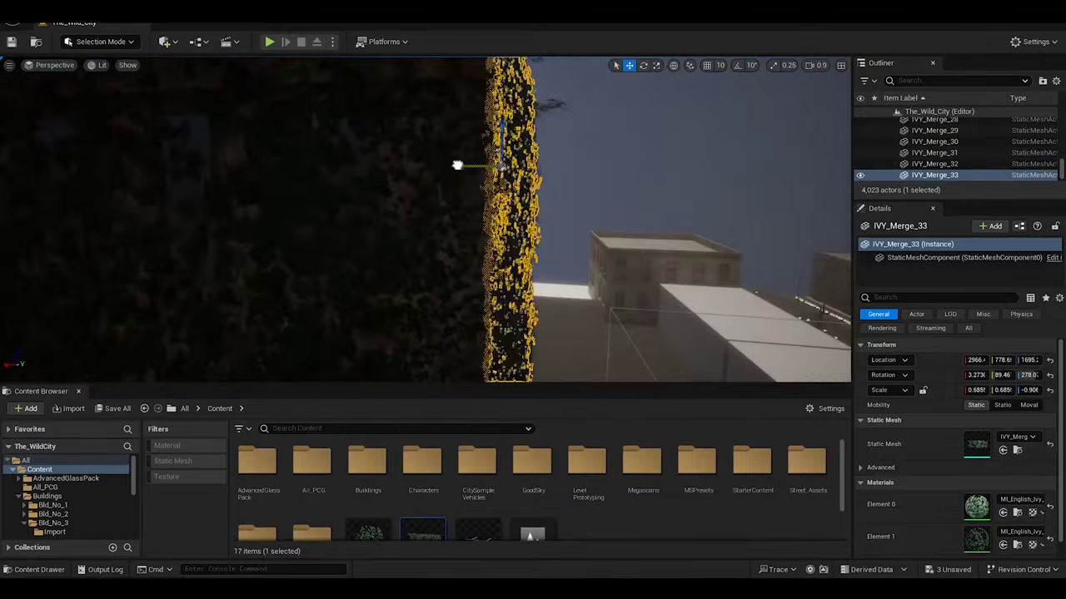
Inspect the ivy column and neighbouring clusters on the building wall up close.
click(587, 183)
right_drag(587, 183, 587, 183)
click(358, 183)
right_drag(357, 183, 357, 184)
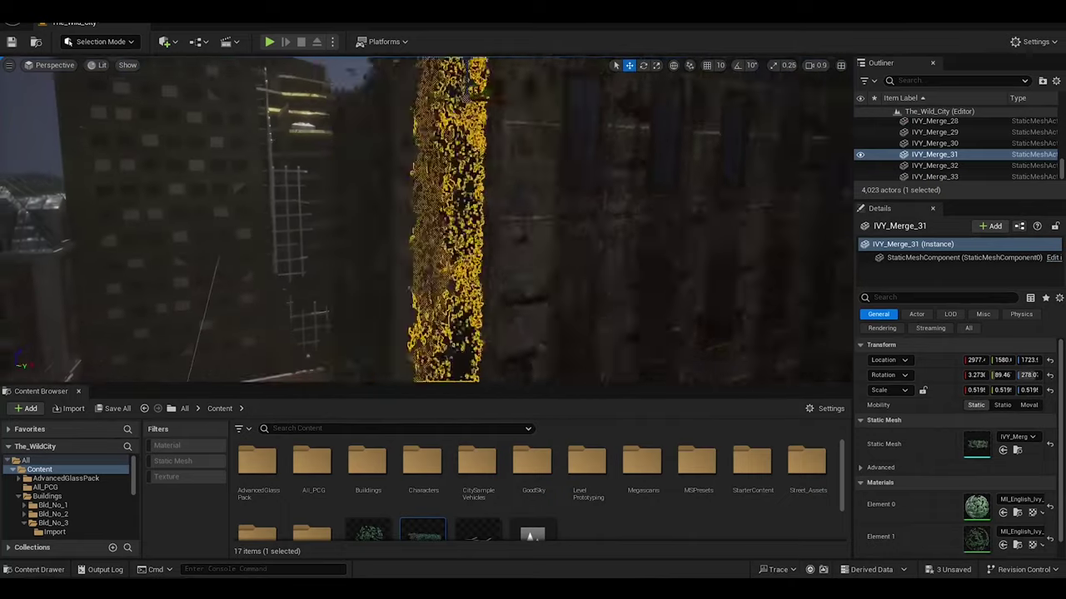
click(458, 105)
right_drag(424, 217, 424, 216)
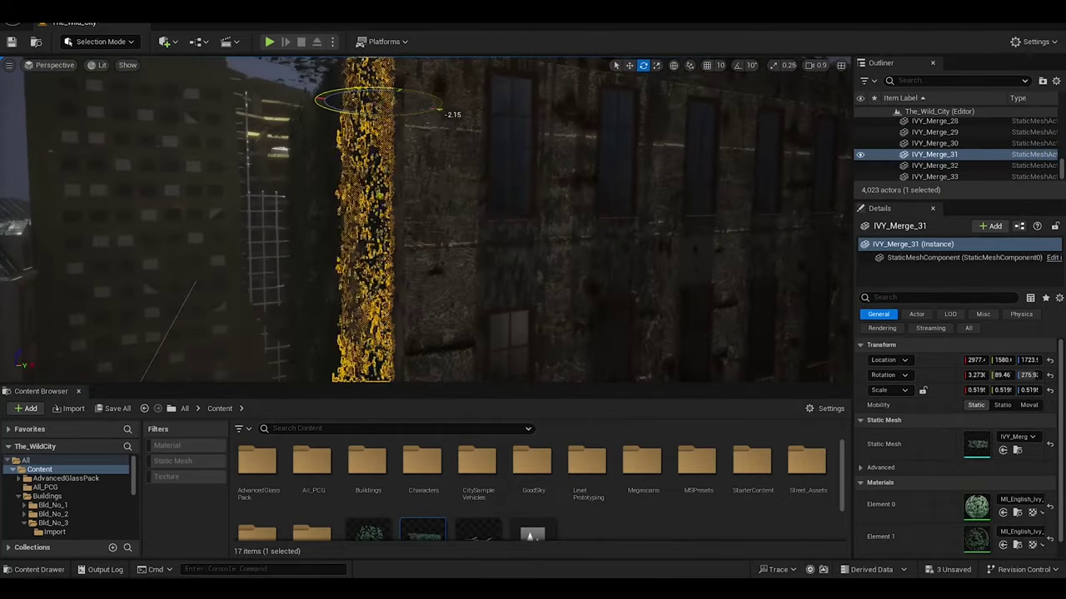
click(583, 208)
mouse_move(647, 327)
right_down()
mouse_move(616, 208)
mouse_move(329, 163)
right_up()
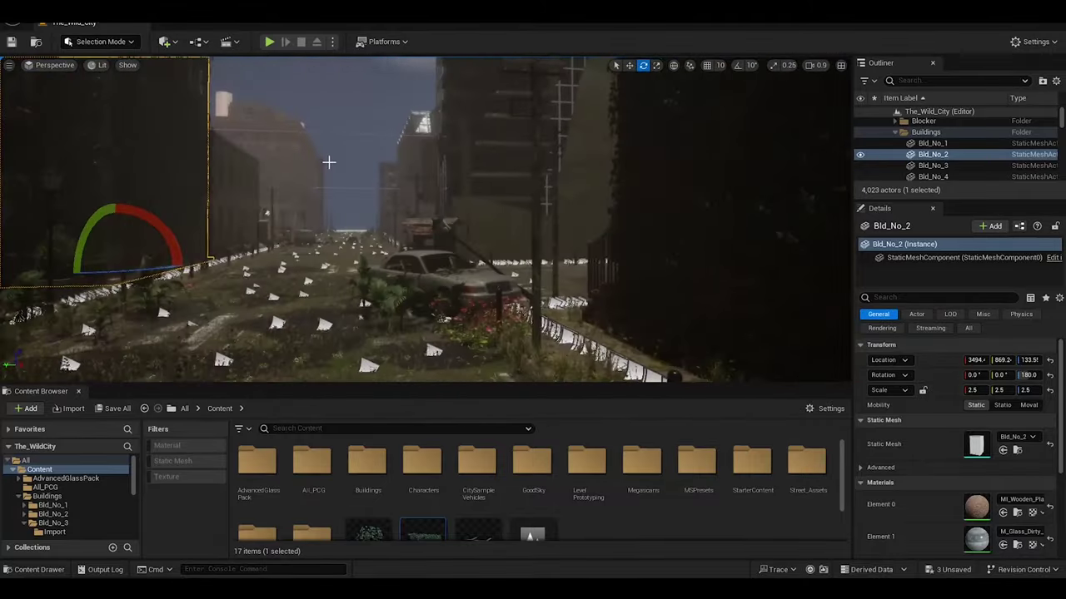
Fit IVY_Merge_38 along the top of the low wall, scaled to 0.748.
click(321, 222)
mouse_move(321, 221)
right_down()
mouse_move(384, 379)
mouse_move(254, 197)
right_up()
click(363, 196)
key(r)
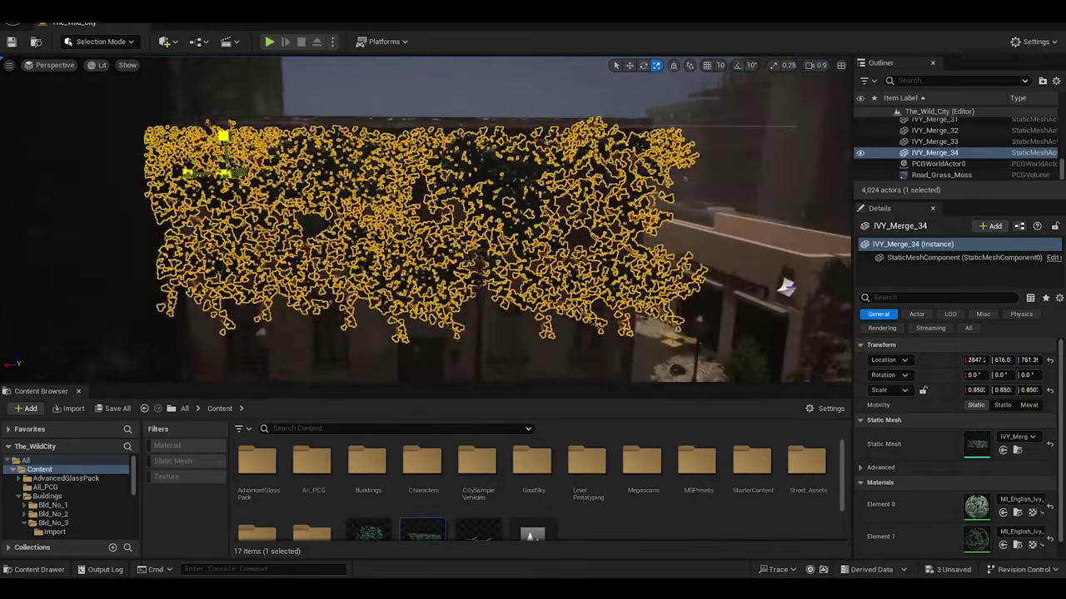
right_drag(197, 169, 295, 106)
click(380, 218)
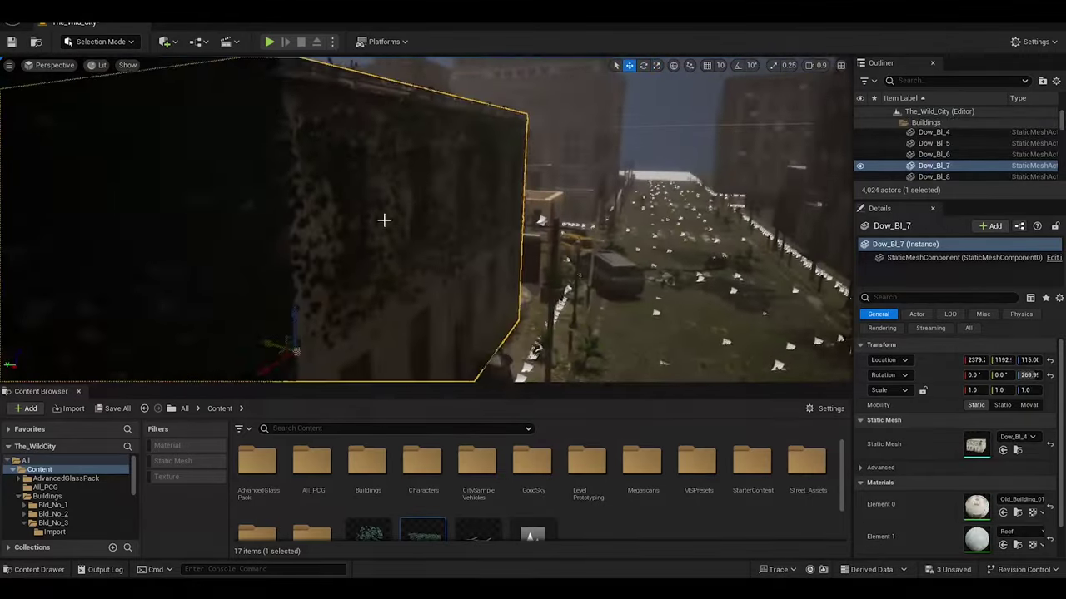
click(469, 214)
mouse_move(468, 214)
right_down()
mouse_move(487, 337)
mouse_move(495, 332)
right_up()
click(495, 332)
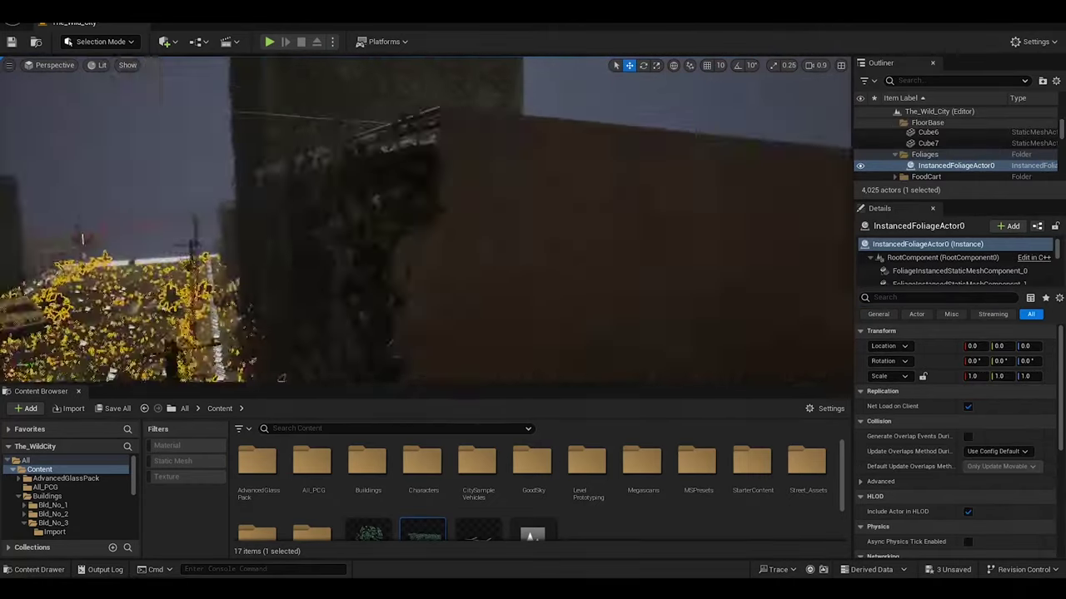
right_drag(485, 302, 385, 348)
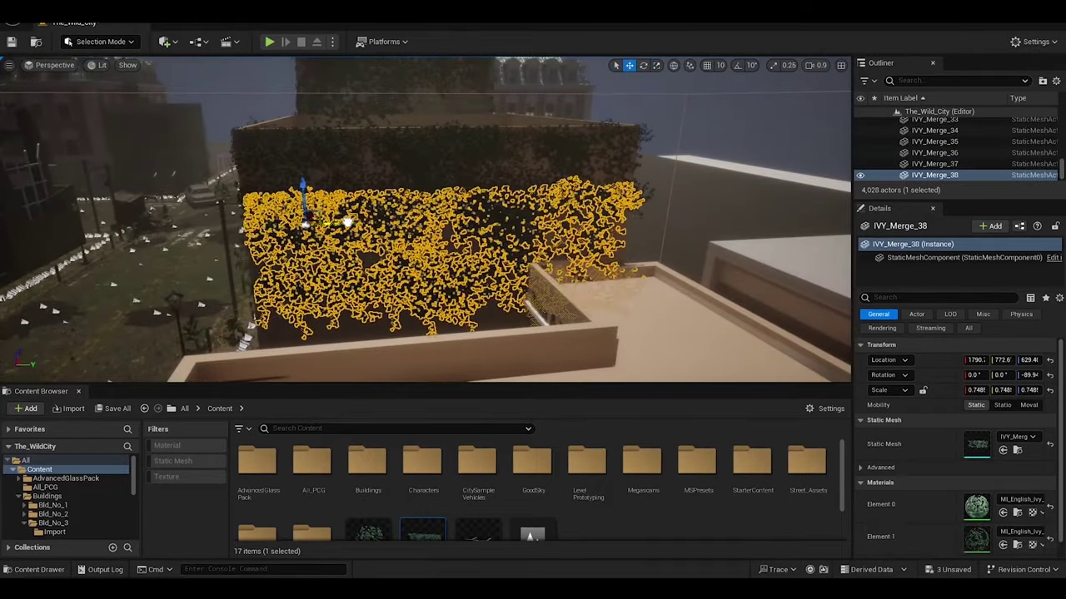
Drop a new IVY_Merge cluster onto the next bare building wall.
click(347, 221)
right_drag(409, 231, 606, 268)
click(453, 212)
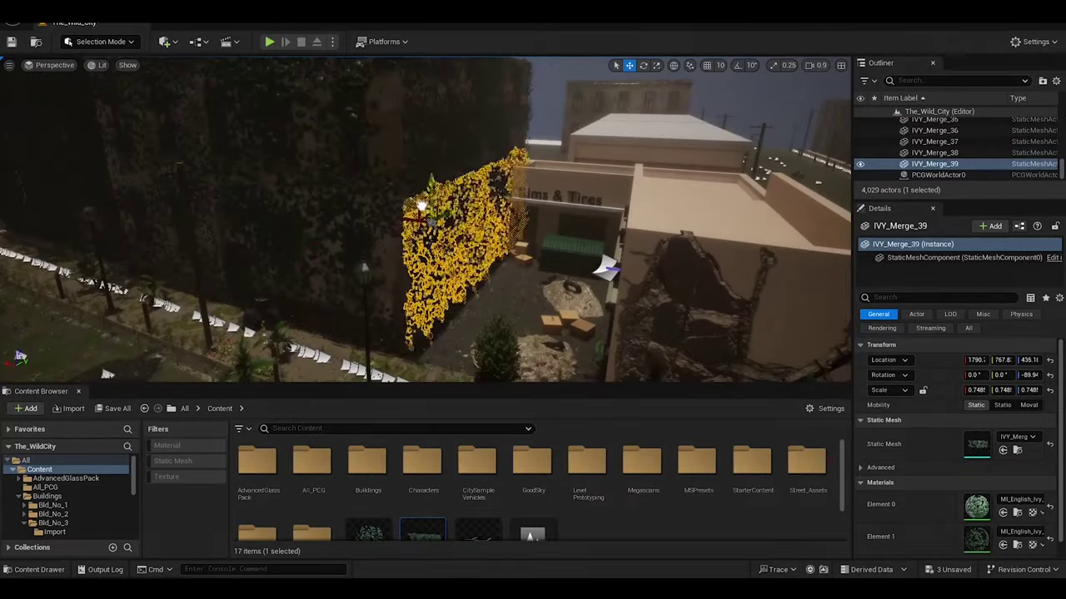
click(358, 350)
mouse_move(358, 350)
right_down()
mouse_move(103, 304)
mouse_move(370, 516)
right_up()
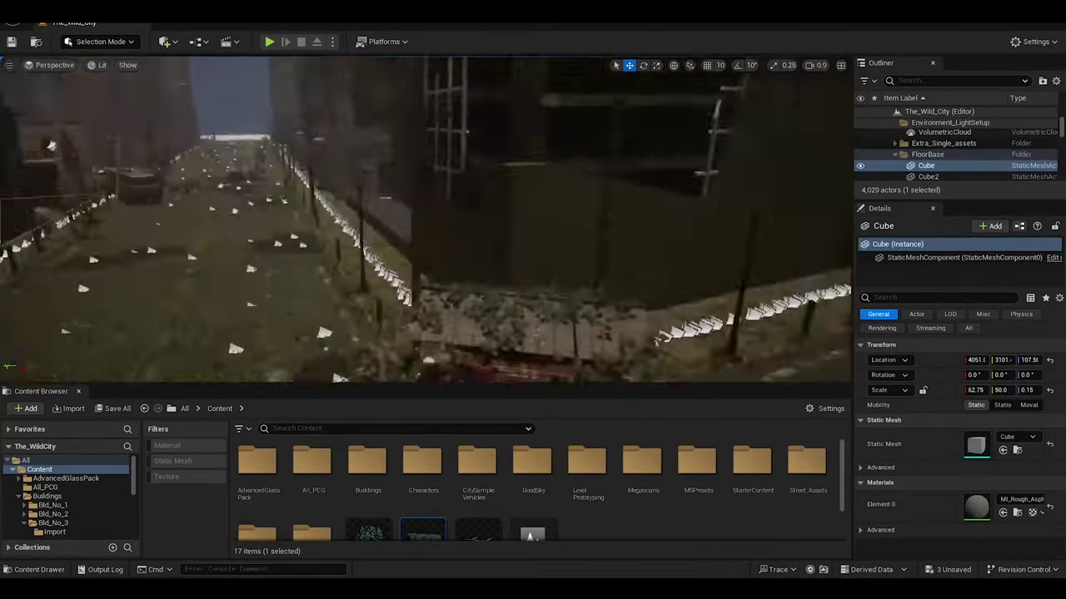
drag(370, 516, 449, 316)
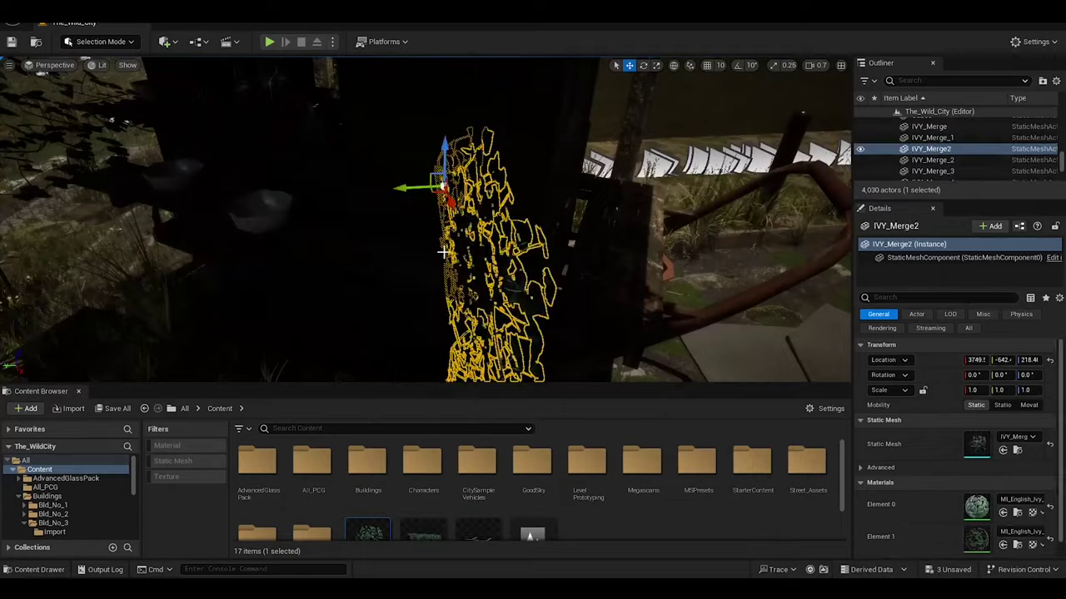
mouse_move(449, 316)
right_down()
mouse_move(500, 250)
mouse_move(208, 241)
right_up()
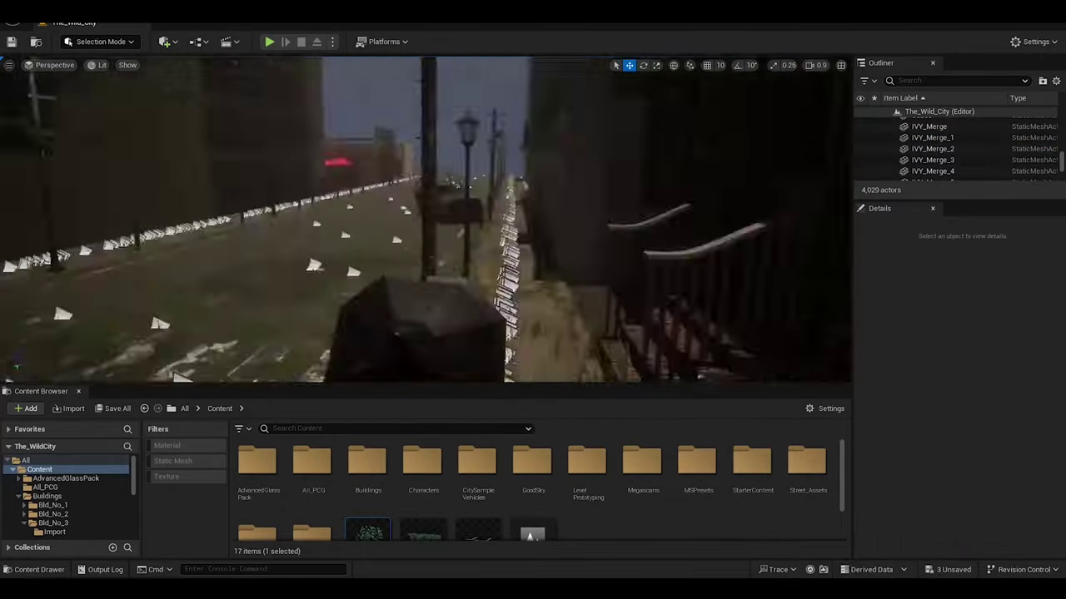
right_drag(368, 288, 440, 191)
click(439, 190)
key(e)
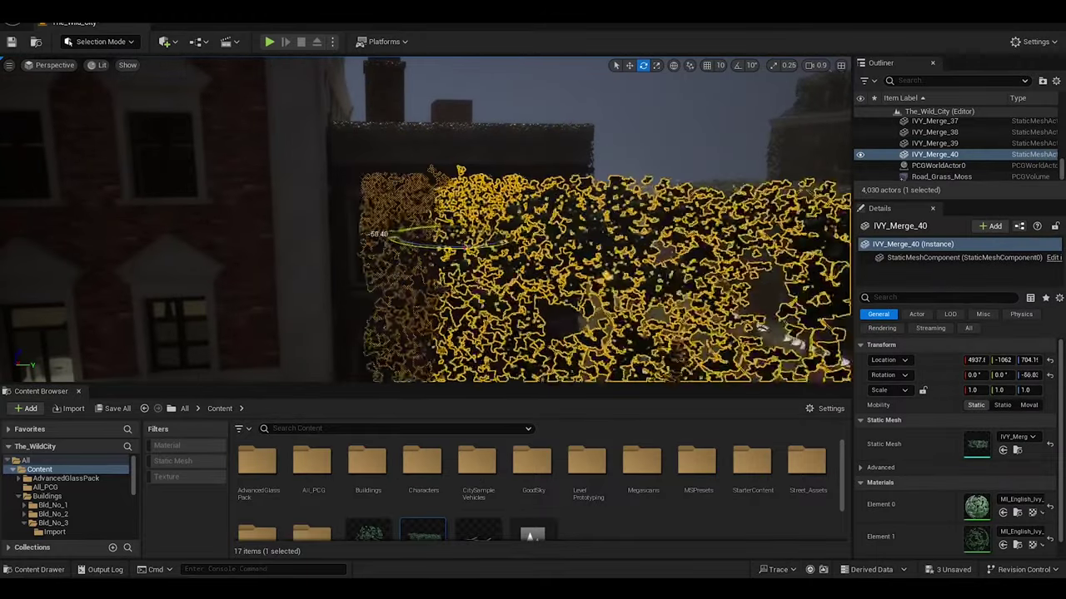
key(w)
Slide the ivy to the building corner, settle it on the wall, and copy it alongside.
scroll(414, 202, down, 3)
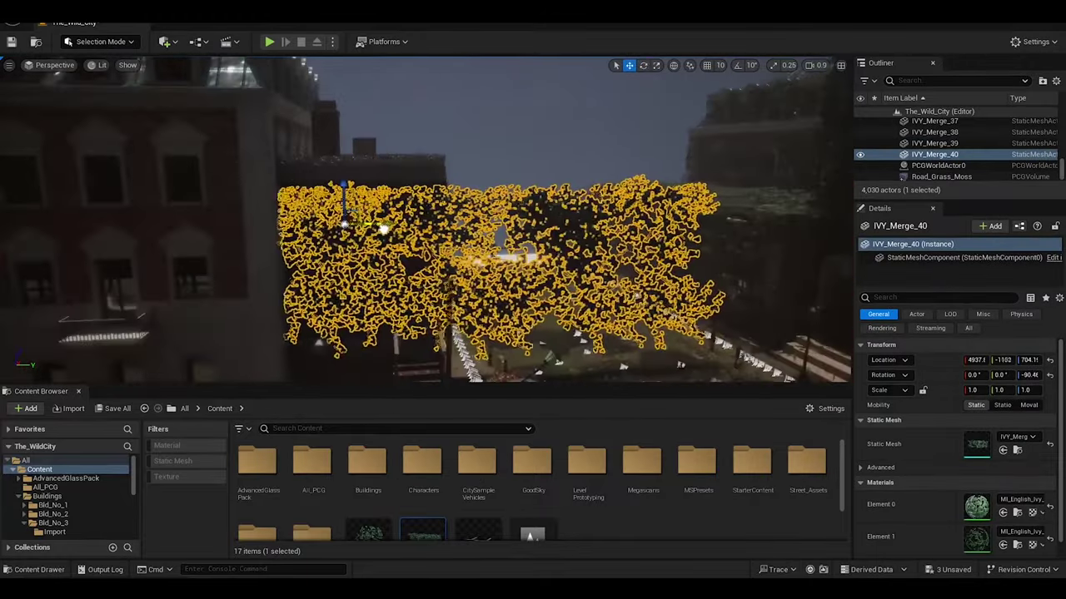
key(e)
key(f)
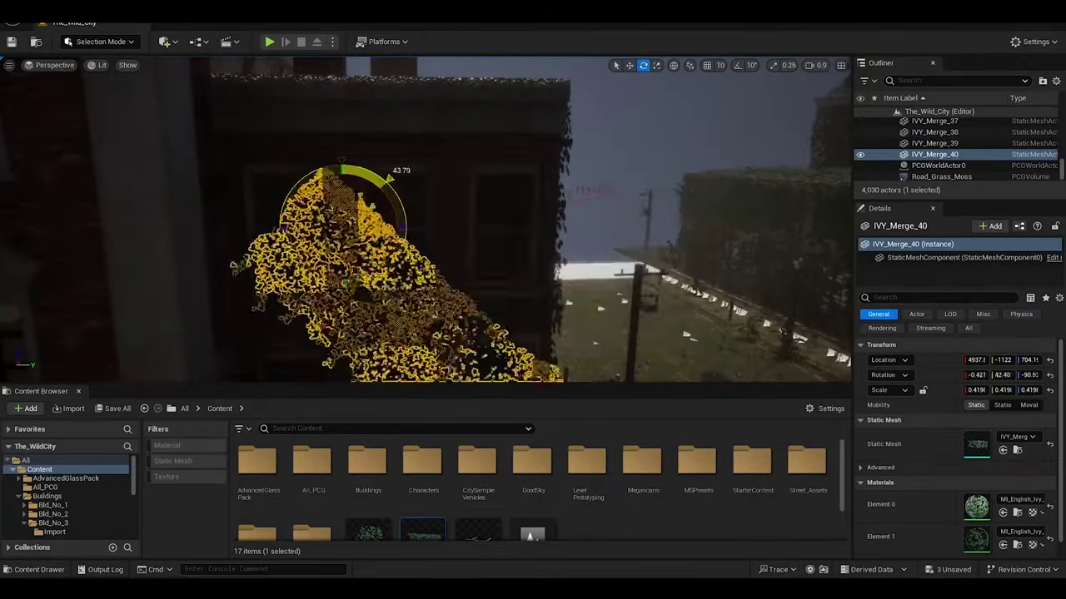
shift+drag(356, 202, 504, 254)
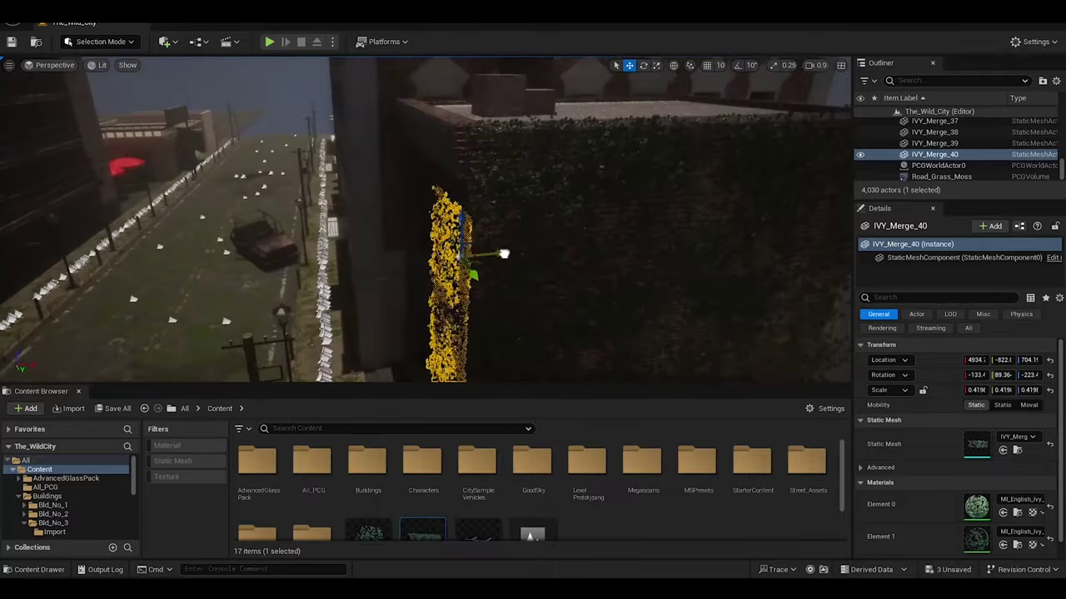
mouse_move(457, 142)
shift+mouse_down()
mouse_move(481, 208)
mouse_move(525, 219)
shift+mouse_up()
key(w)
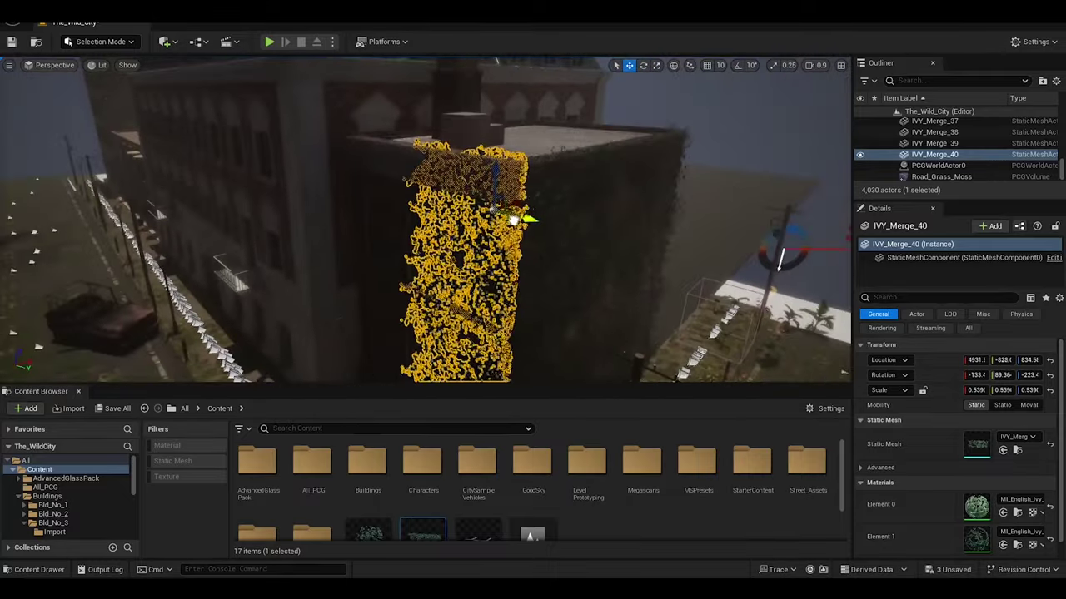
mouse_move(486, 173)
shift+mouse_down()
mouse_move(507, 252)
mouse_move(619, 210)
shift+mouse_up()
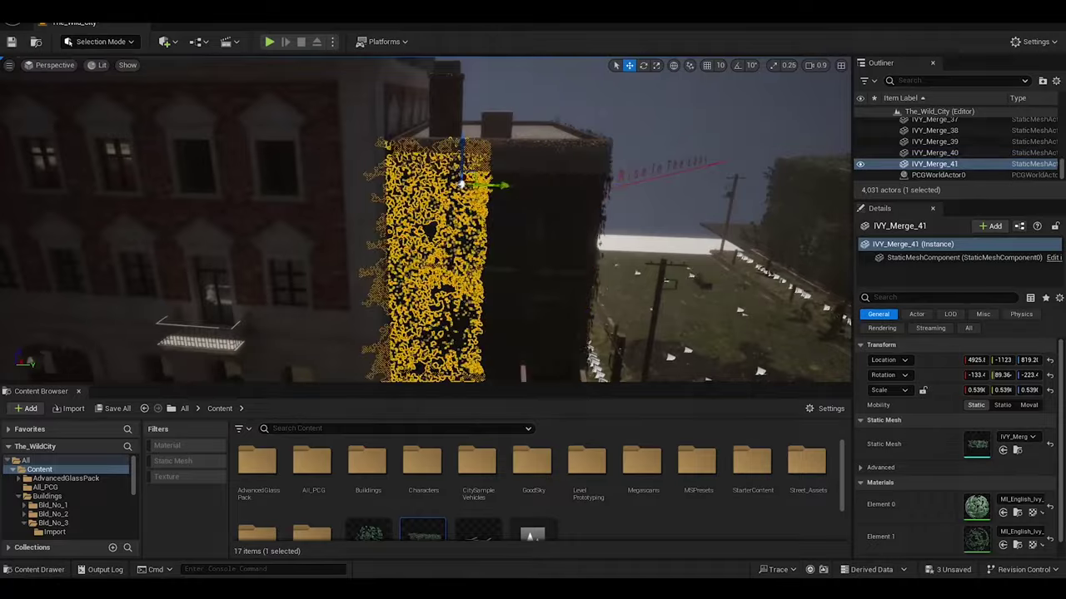
right_drag(462, 179, 583, 208)
Place a new ivy cluster lying flat across the rooftop ledge.
drag(368, 533, 466, 167)
key(e)
drag(508, 125, 524, 95)
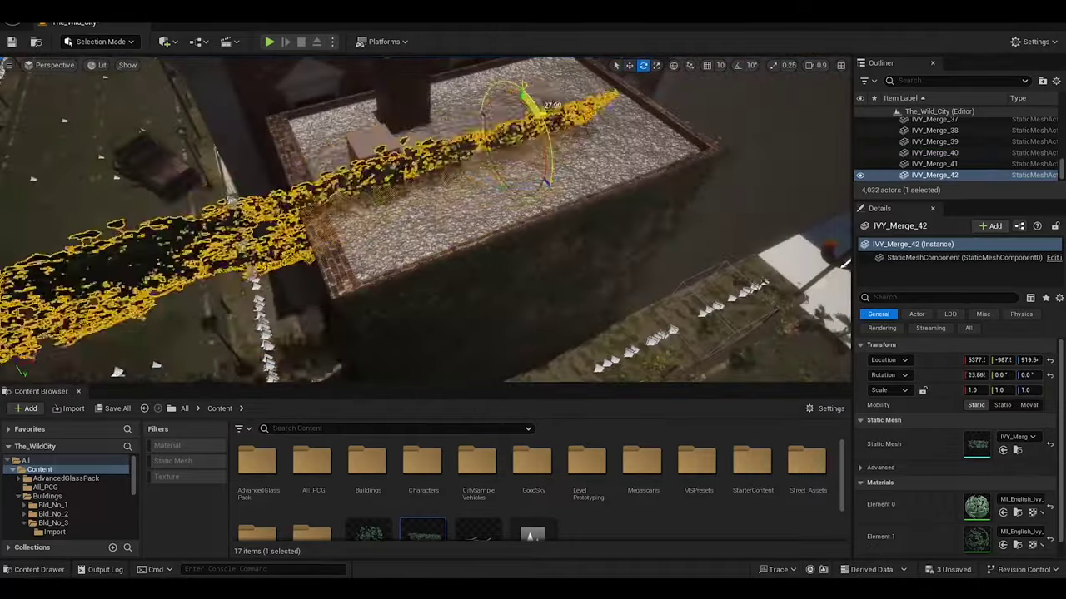
key(w)
right_drag(550, 179, 648, 212)
shift+drag(679, 204, 786, 306)
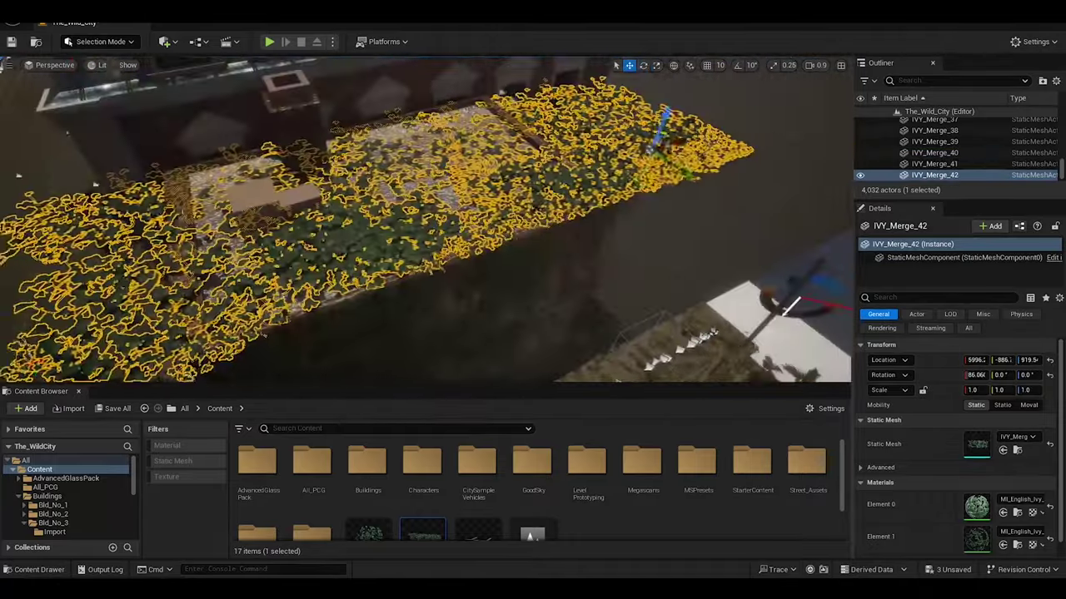
click(595, 203)
right_drag(564, 202, 599, 195)
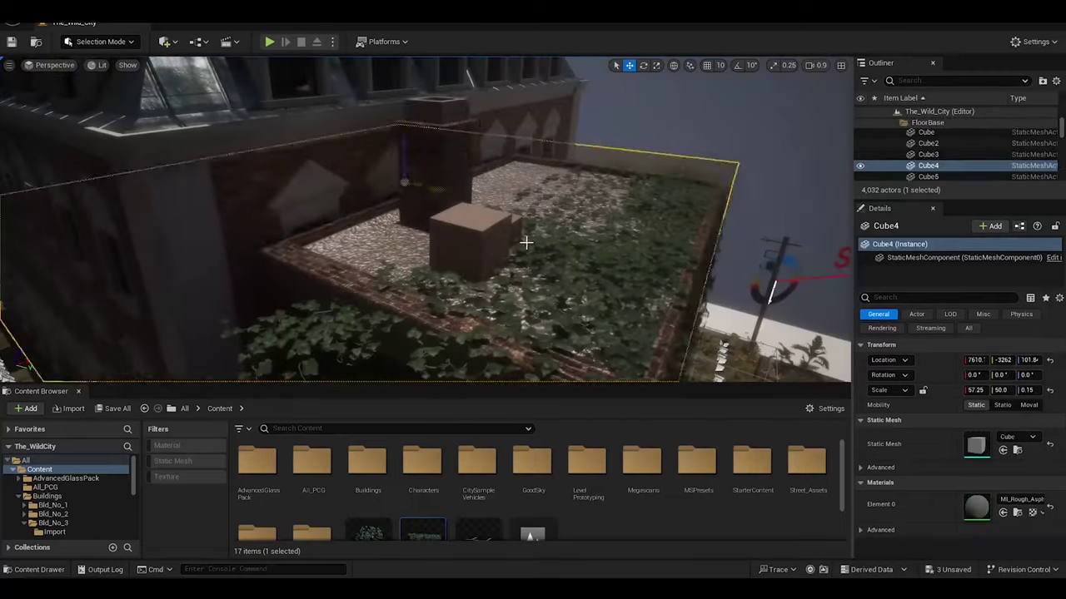
click(687, 171)
click(425, 146)
mouse_move(425, 146)
right_down()
mouse_move(467, 158)
mouse_move(567, 296)
right_up()
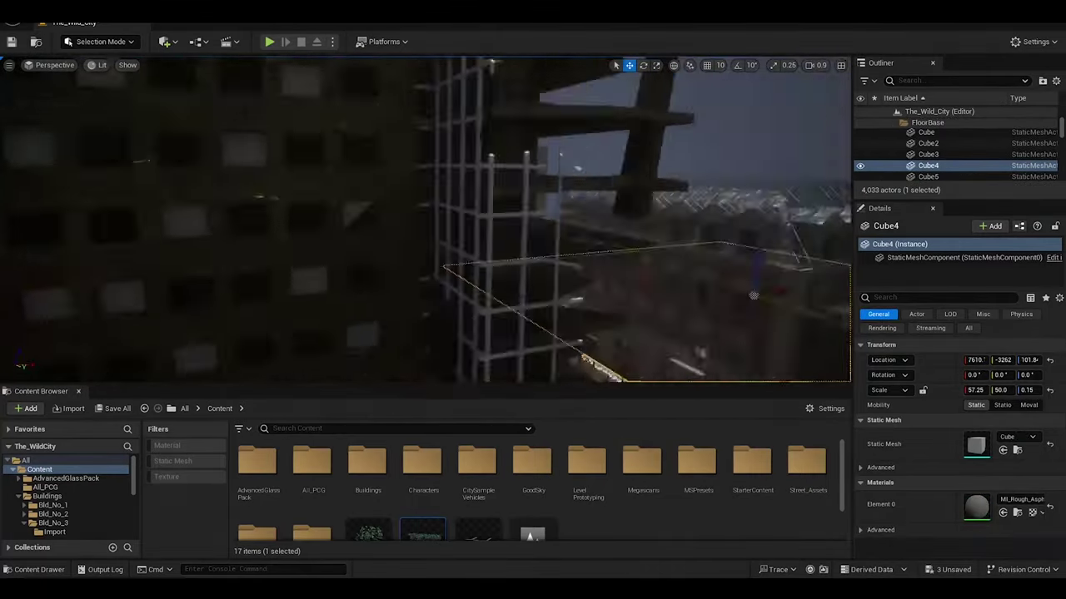
Paste another ivy cluster and stand it upright against the tall wall.
key(ctrl+v)
key(e)
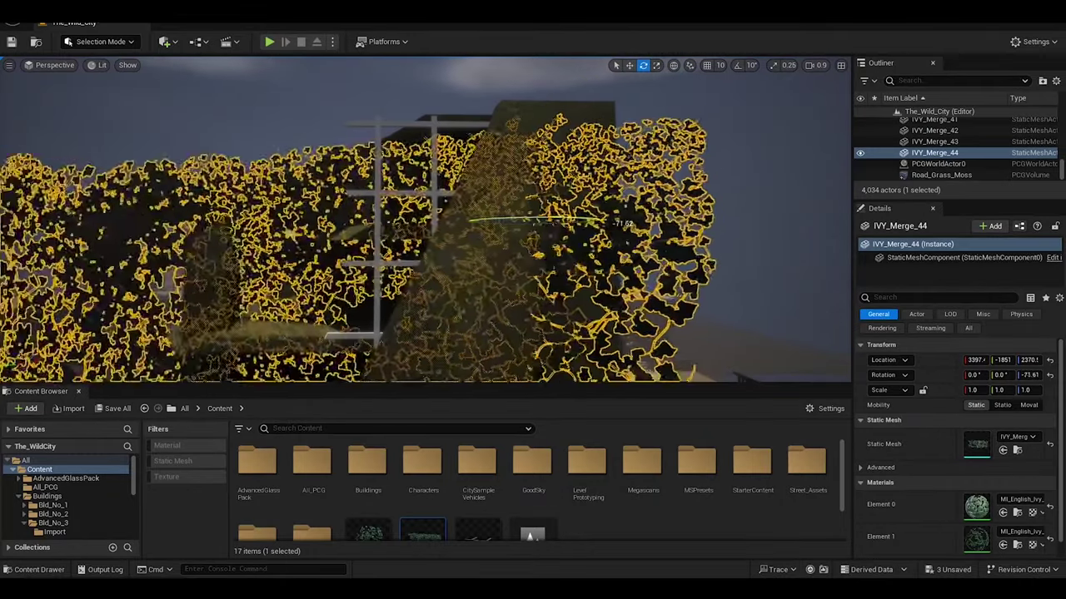
mouse_move(612, 223)
mouse_down()
mouse_move(529, 143)
mouse_move(547, 178)
mouse_up()
key(w)
right_drag(500, 192, 466, 167)
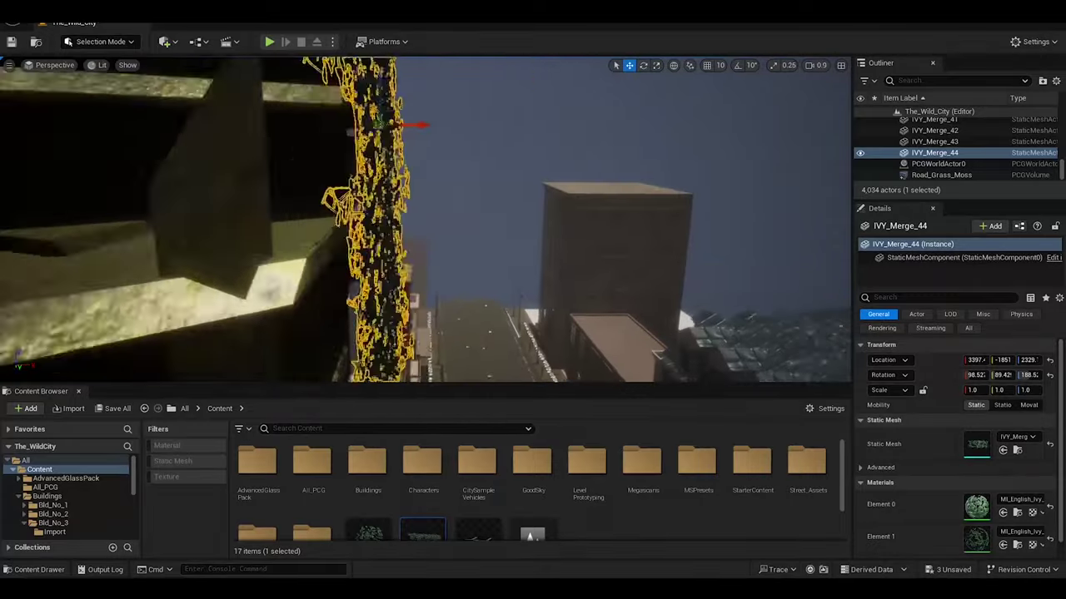
mouse_move(426, 216)
right_down()
mouse_move(142, 374)
mouse_move(333, 208)
right_up()
Copy the tall building's ivy lower, scale it to 0.477 and fit it along the low street wall.
click(441, 166)
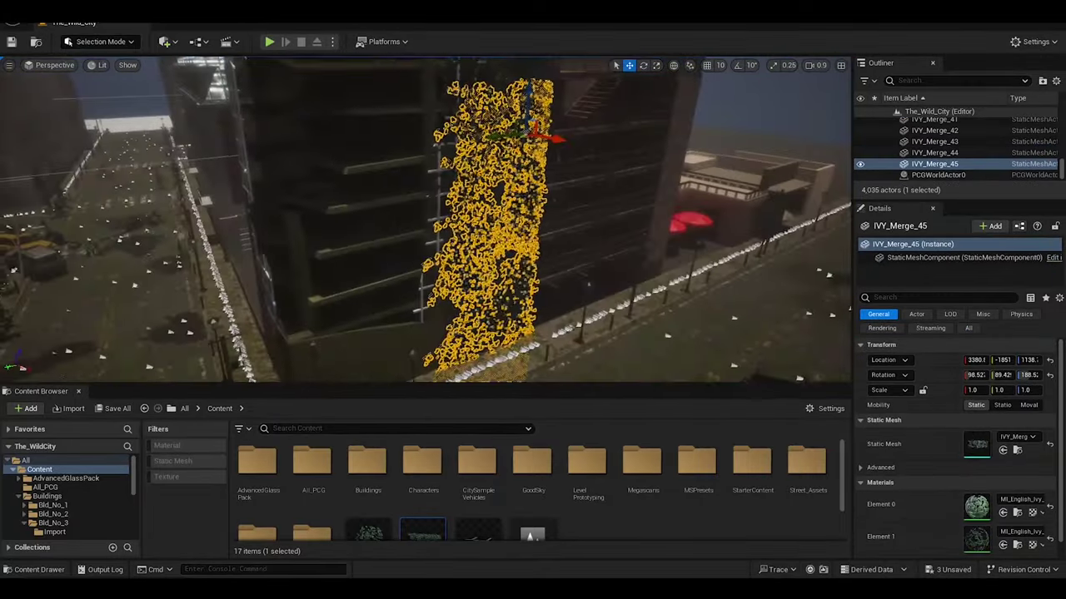
mouse_move(500, 131)
alt+mouse_down()
mouse_move(478, 108)
mouse_move(379, 154)
alt+mouse_up()
key(e)
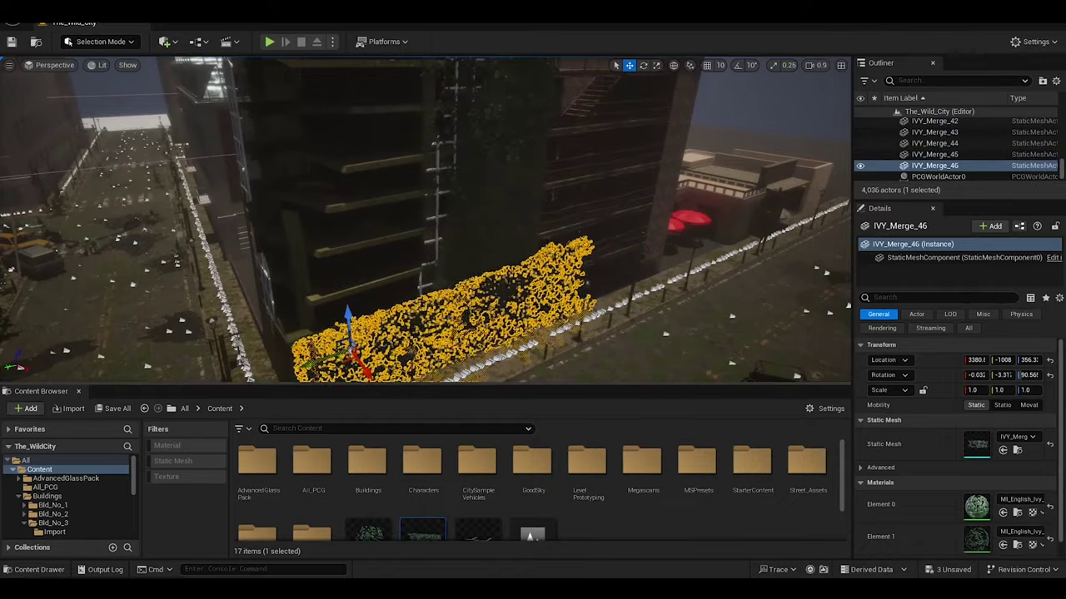
key(r)
drag(350, 337, 329, 358)
right_drag(350, 250, 416, 217)
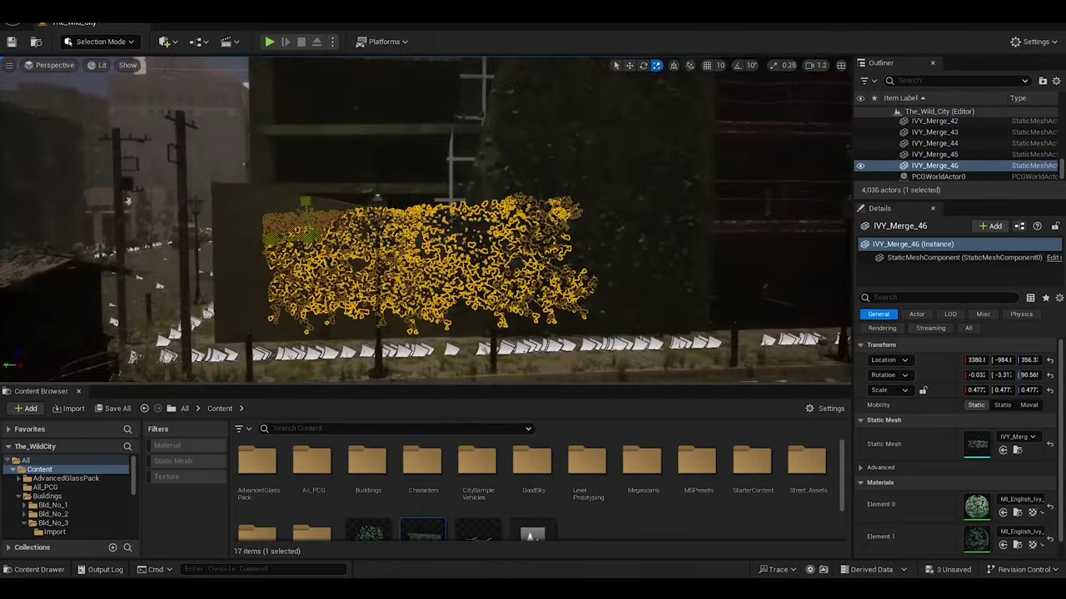
key(e)
right_drag(128, 200, 250, 275)
drag(275, 274, 252, 327)
key(w)
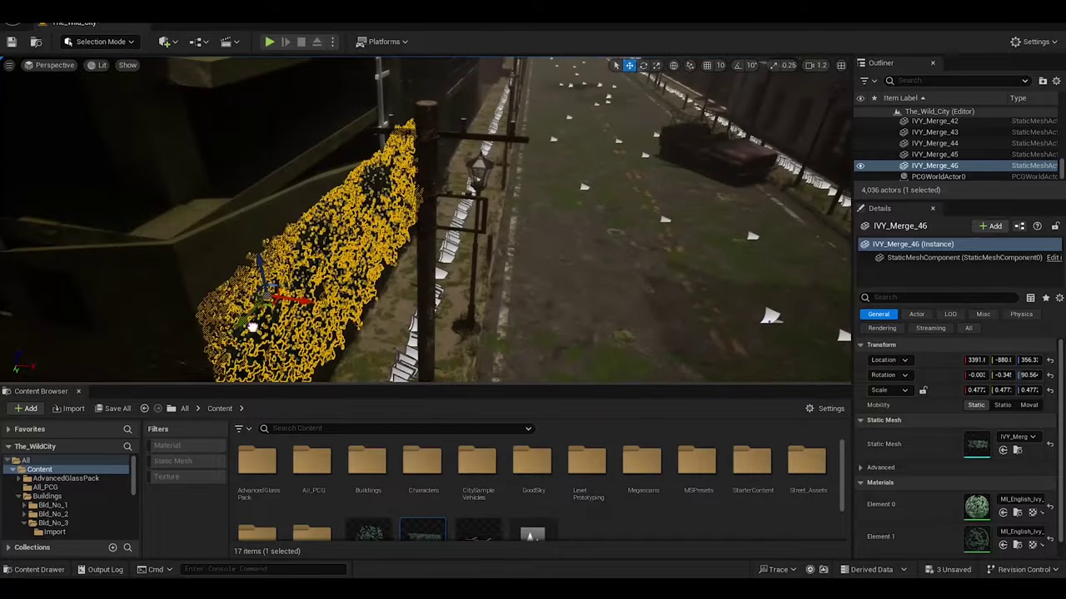
right_drag(251, 327, 374, 317)
Save the map, then duplicate the ivy and push the copy flush against the next wall section.
key(ctrl+s)
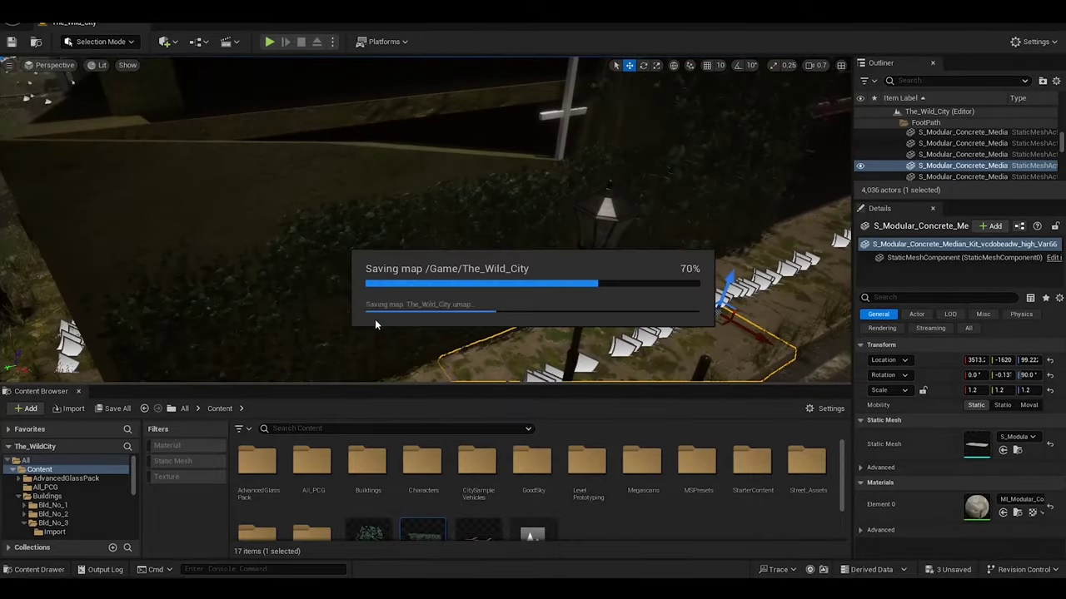
right_drag(444, 217, 275, 225)
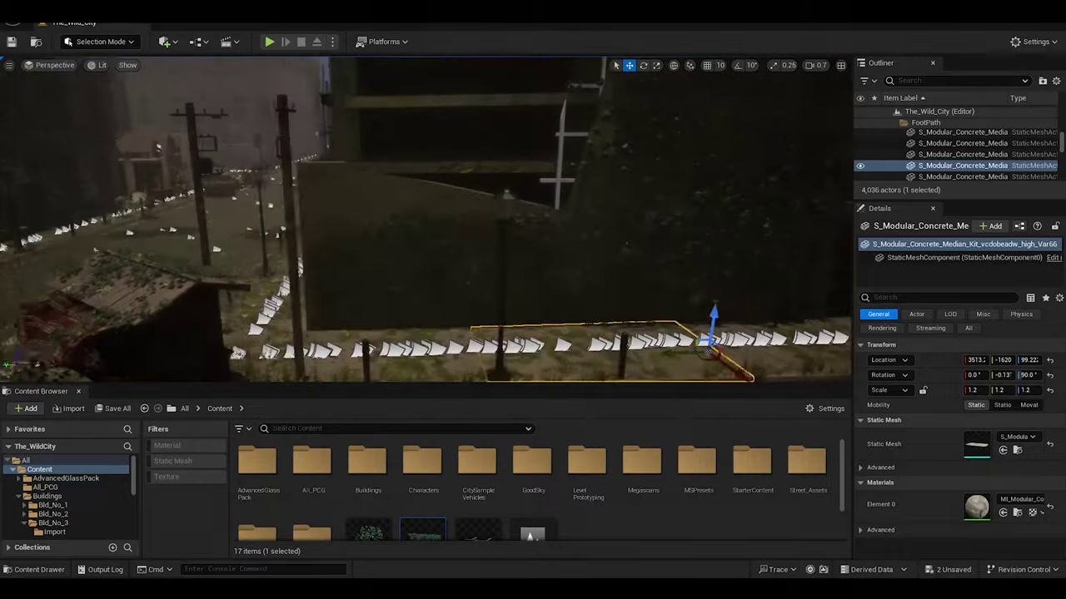
key(ctrl+v)
right_drag(426, 217, 333, 216)
key(e)
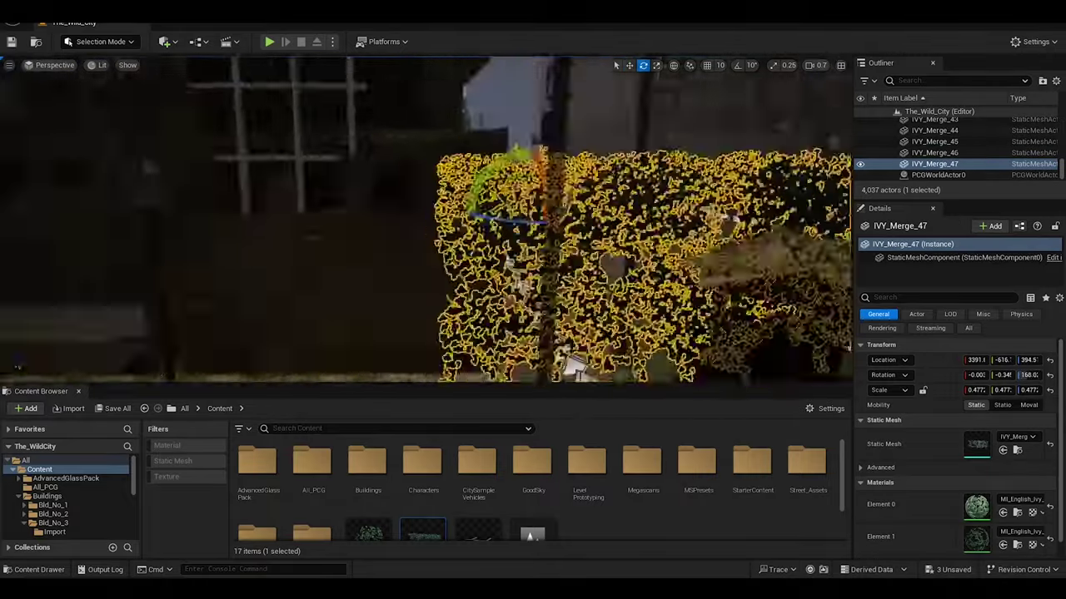
right_drag(426, 216, 499, 217)
right_drag(364, 274, 466, 317)
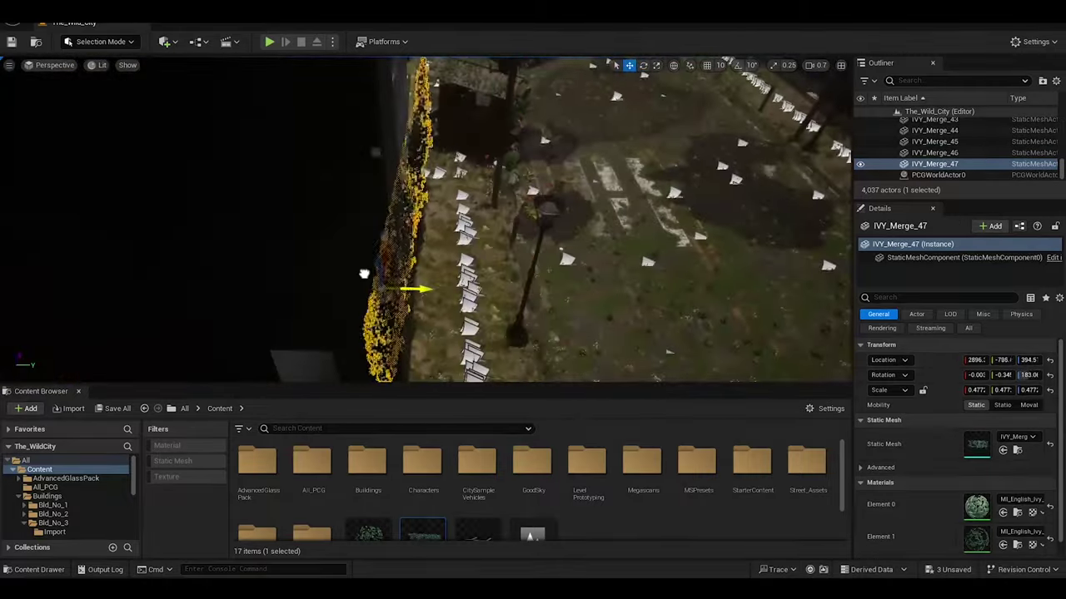
Try rescaling the new ivy, then undo the recent ivy changes.
key(f)
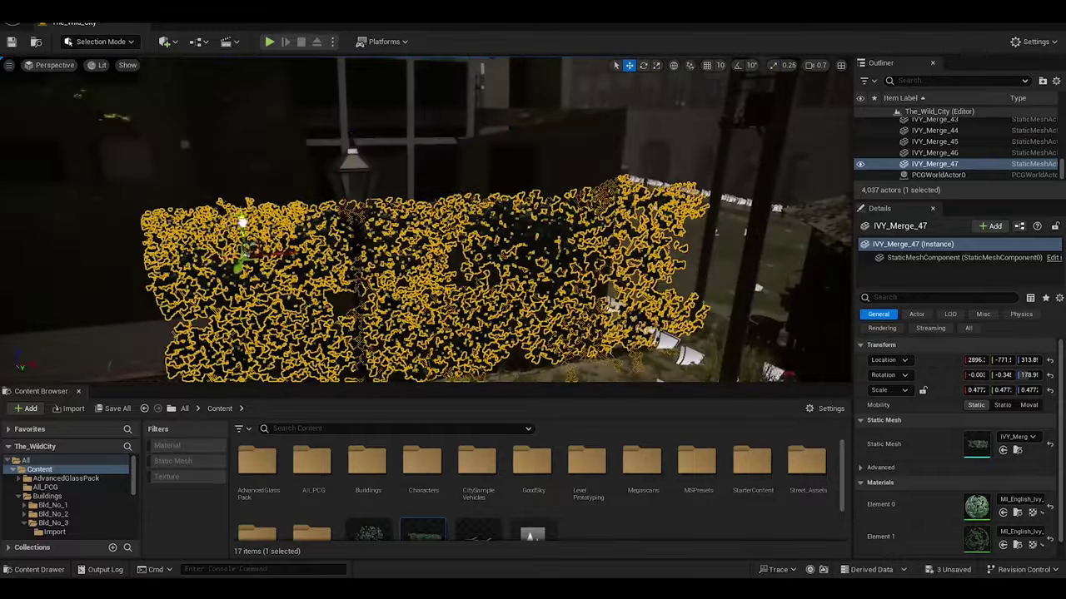
key(r)
key(w)
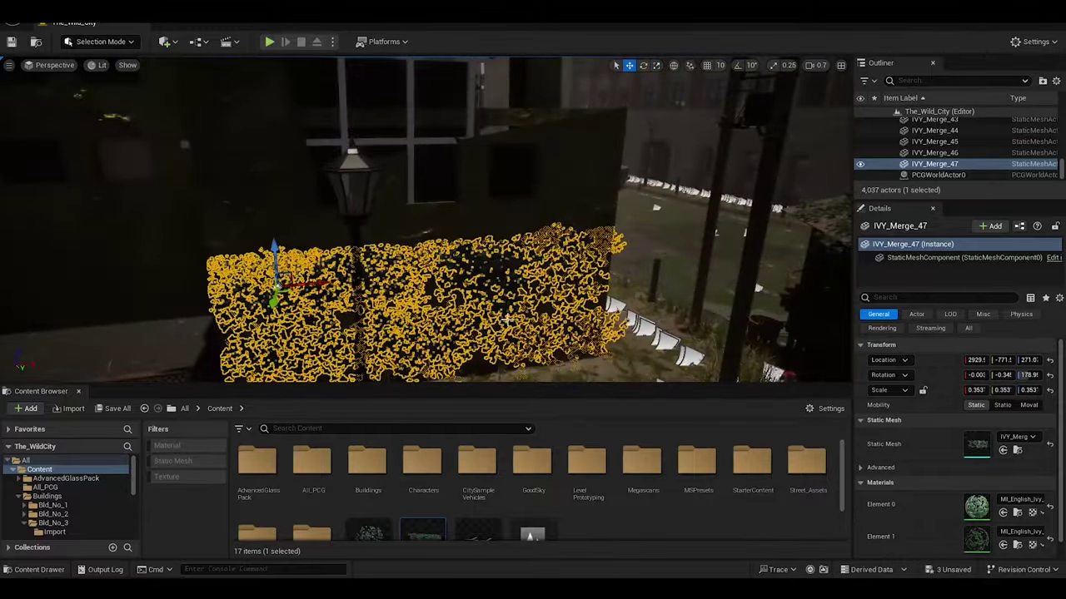
key(ctrl+z)
key(ctrl+z)
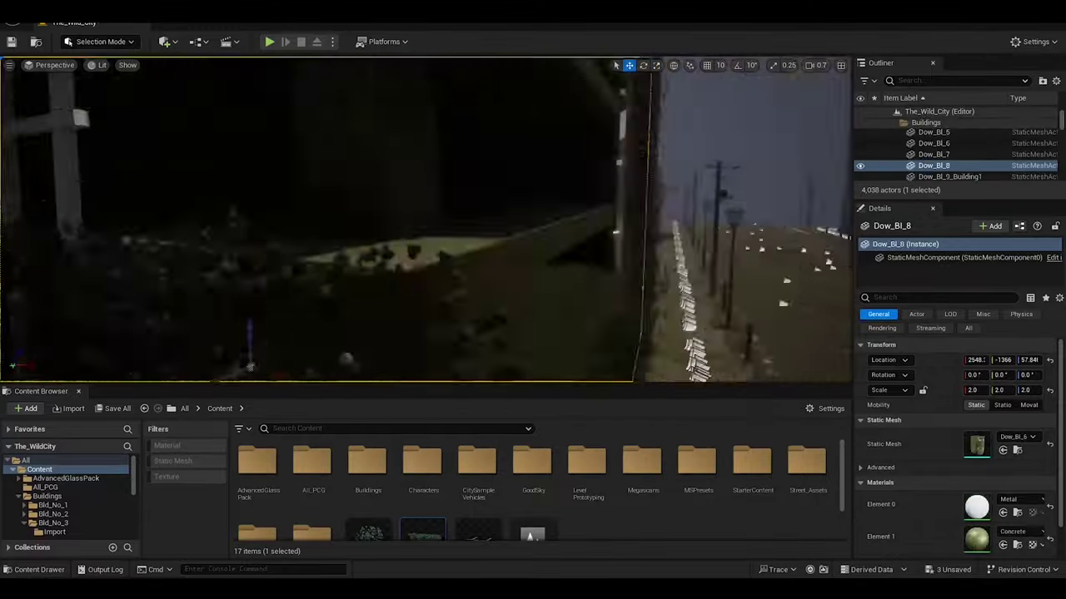
right_drag(533, 316, 546, 326)
key(ctrl+z)
key(ctrl+z)
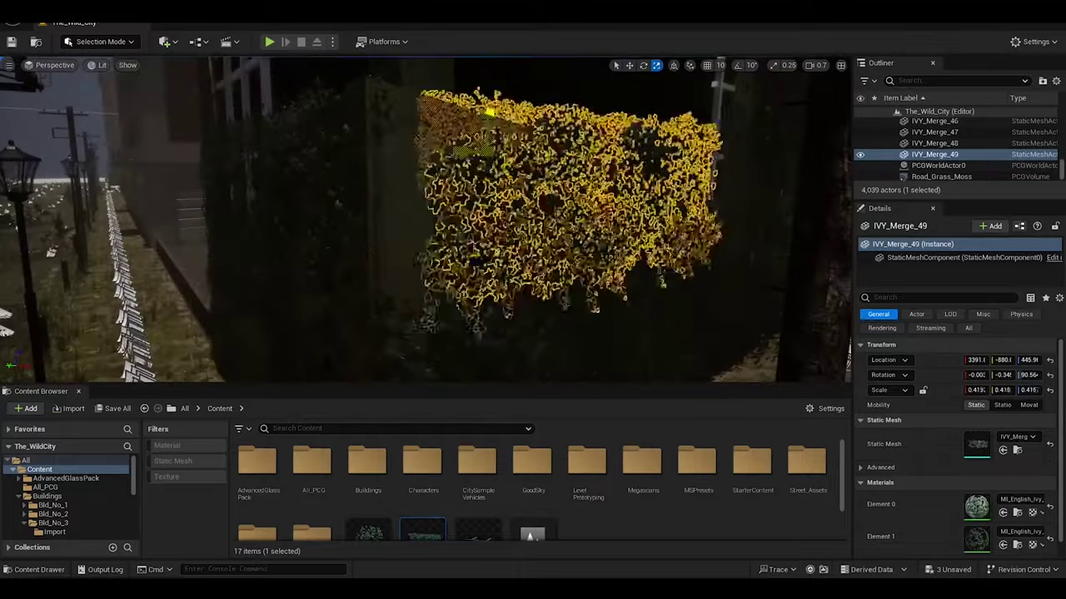
key(ctrl+z)
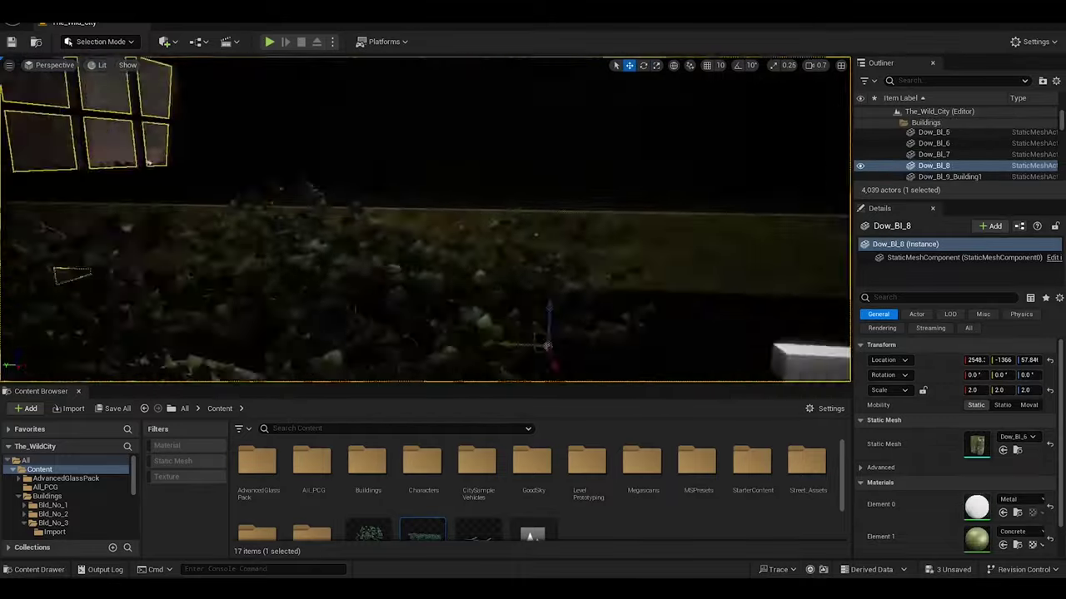
Rotate and rescale the ivy to 0.495 along the low street wall, checking it in Unlit view.
key(ctrl+z)
key(e)
key(ctrl+z)
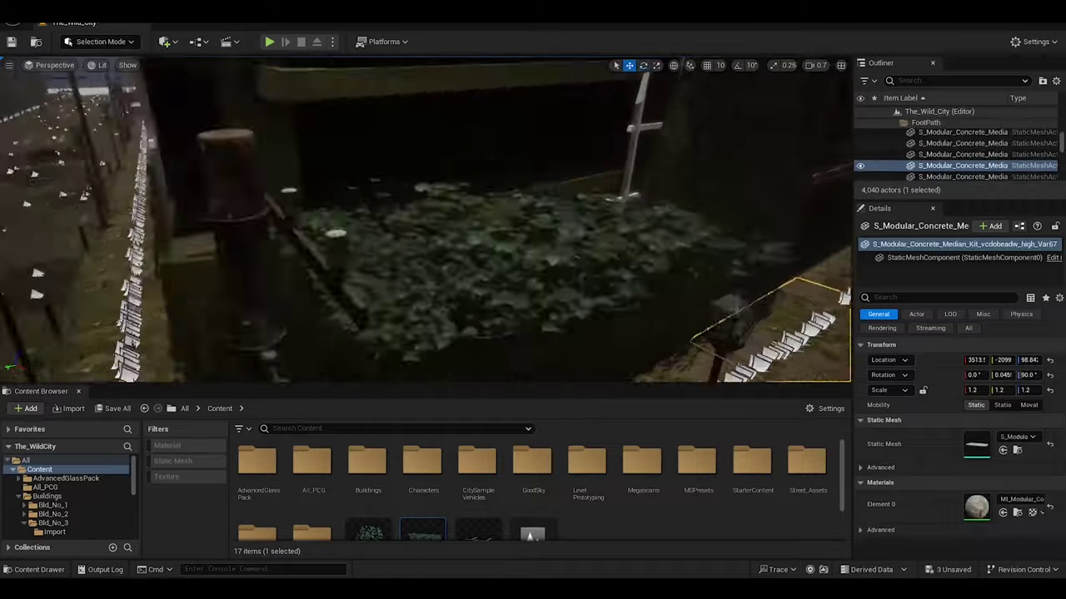
key(ctrl+z)
key(r)
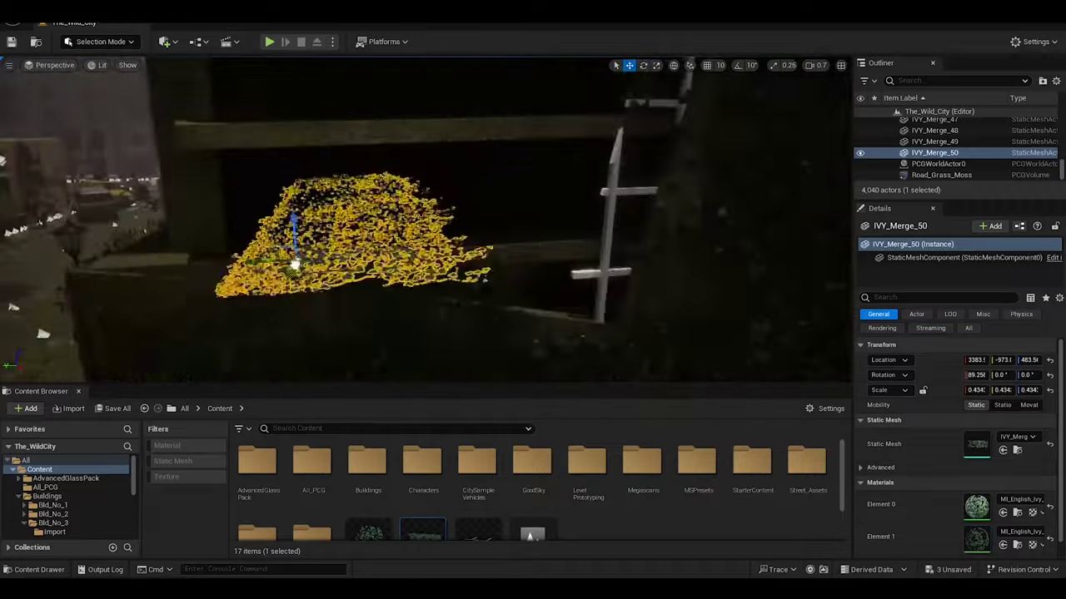
key(ctrl+z)
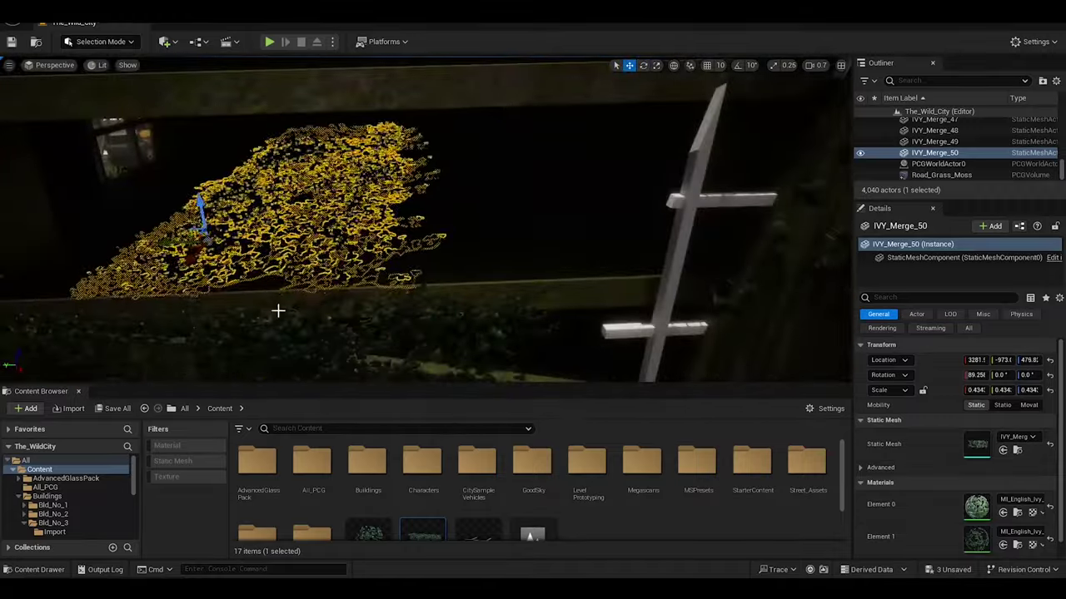
key(ctrl+z)
key(alt+3)
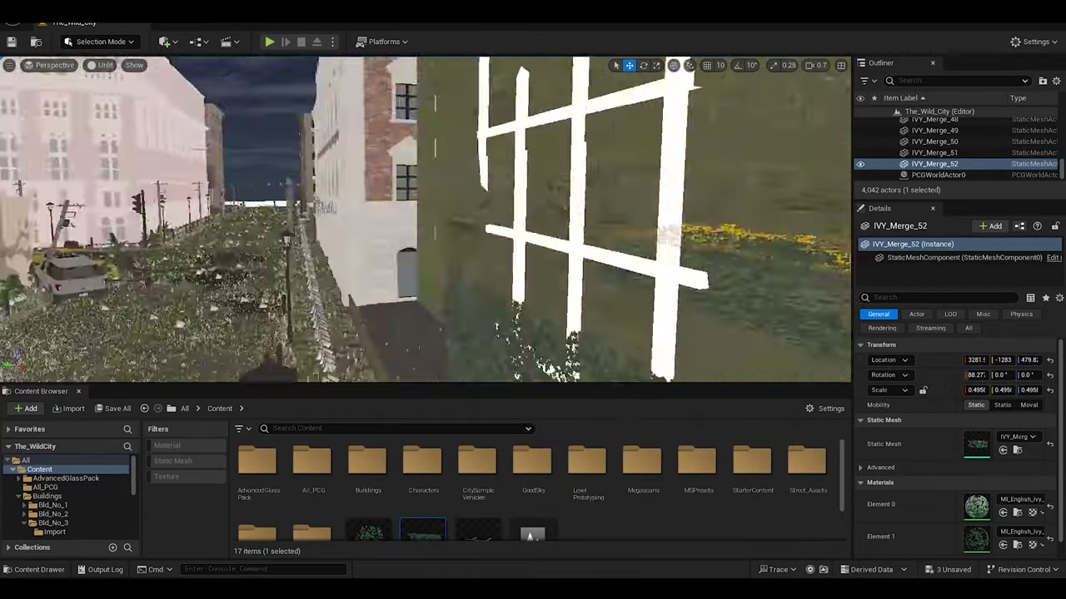
Duplicate the four newest ivy clusters along the wall and remove the unwanted copies.
key(ctrl+z)
key(ctrl+z)
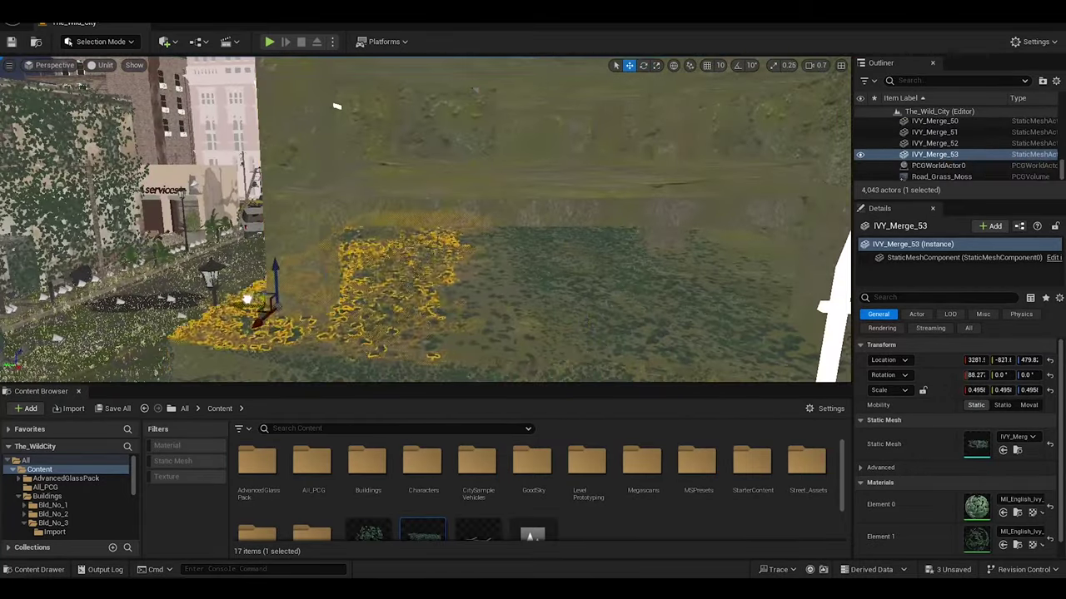
key(ctrl+z)
key(ctrl+z)
key(ctrl+z)
key(ctrl+z)
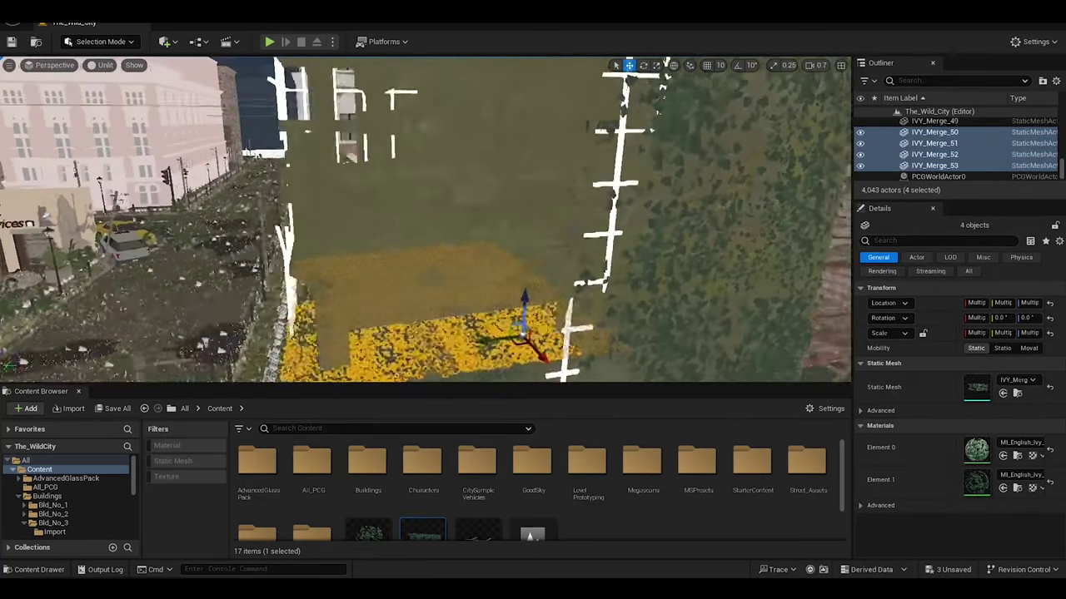
key(ctrl+z)
key(ctrl+z)
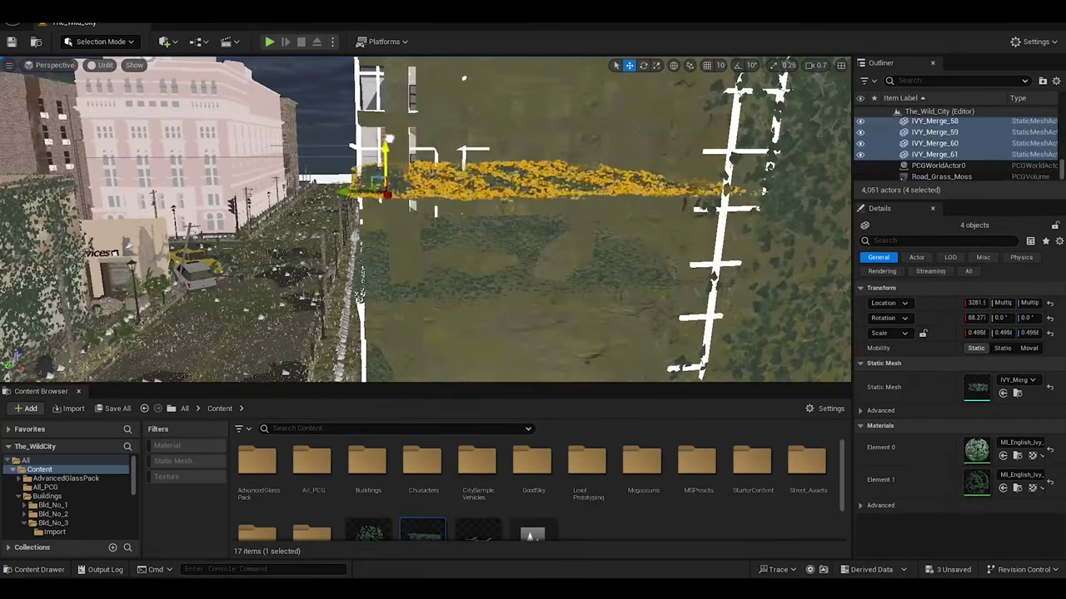
key(ctrl+z)
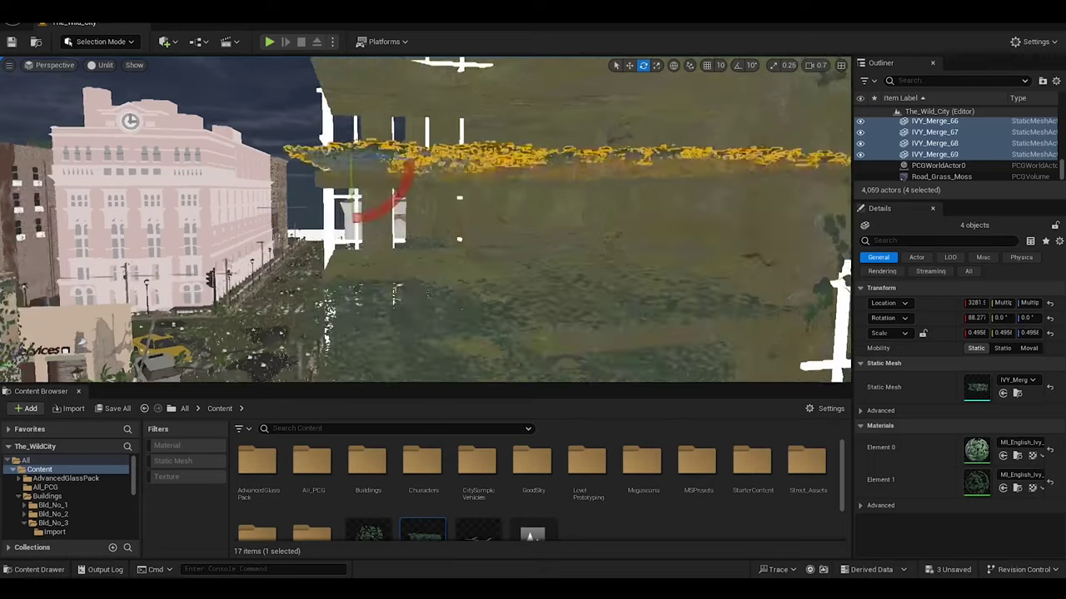
key(ctrl+z)
key(ctrl+z)
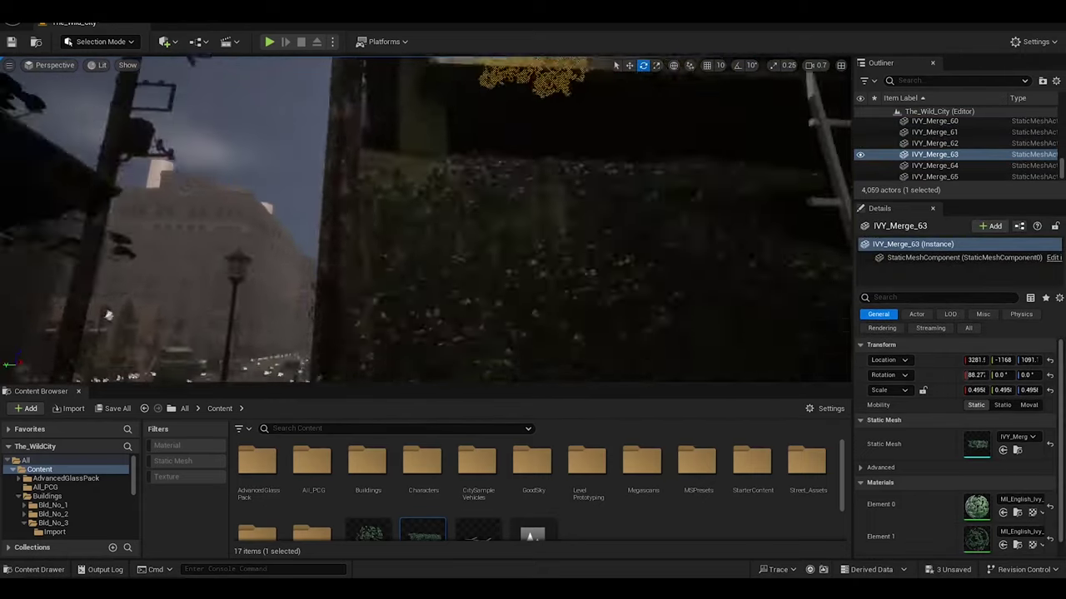
key(ctrl+z)
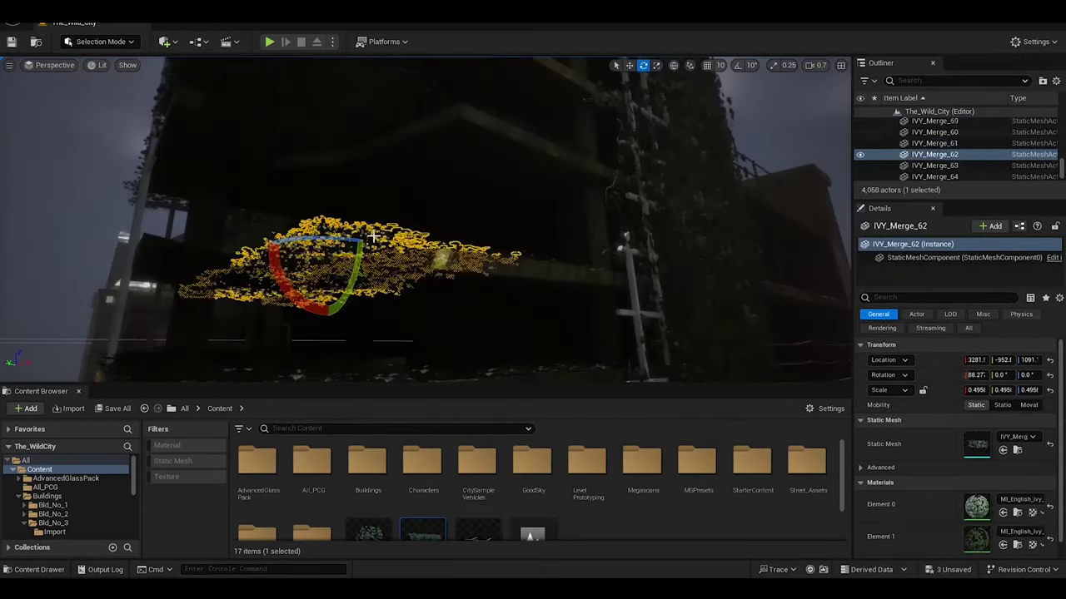
key(ctrl+z)
key(ctrl+z)
key(ctrl+z)
key(ctrl+z)
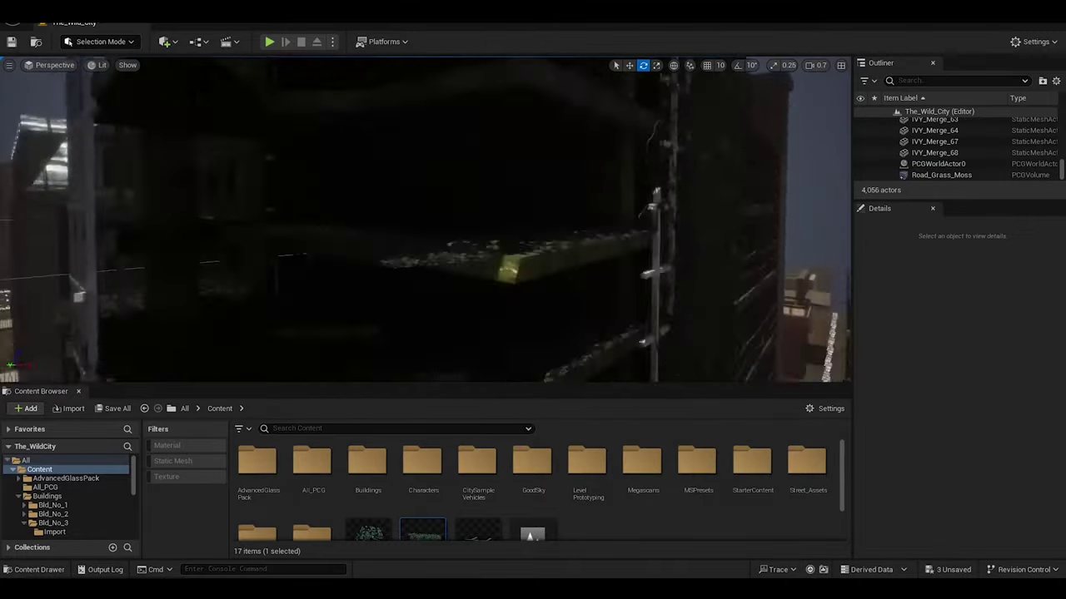
key(ctrl+z)
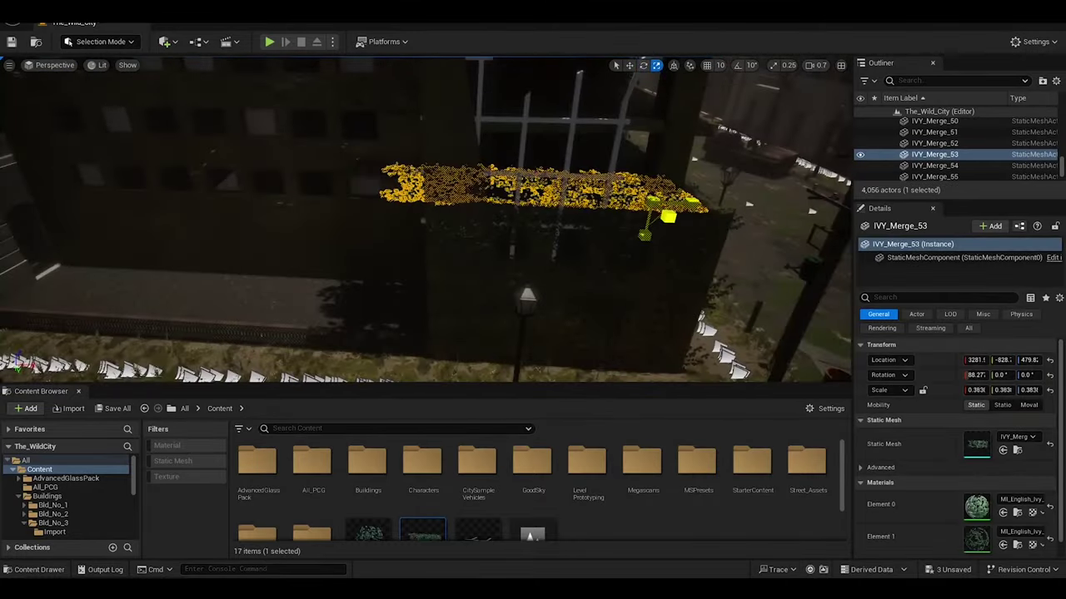
Stack further ivy copies higher up the facade, scaling the latest to 0.860.
key(ctrl+y)
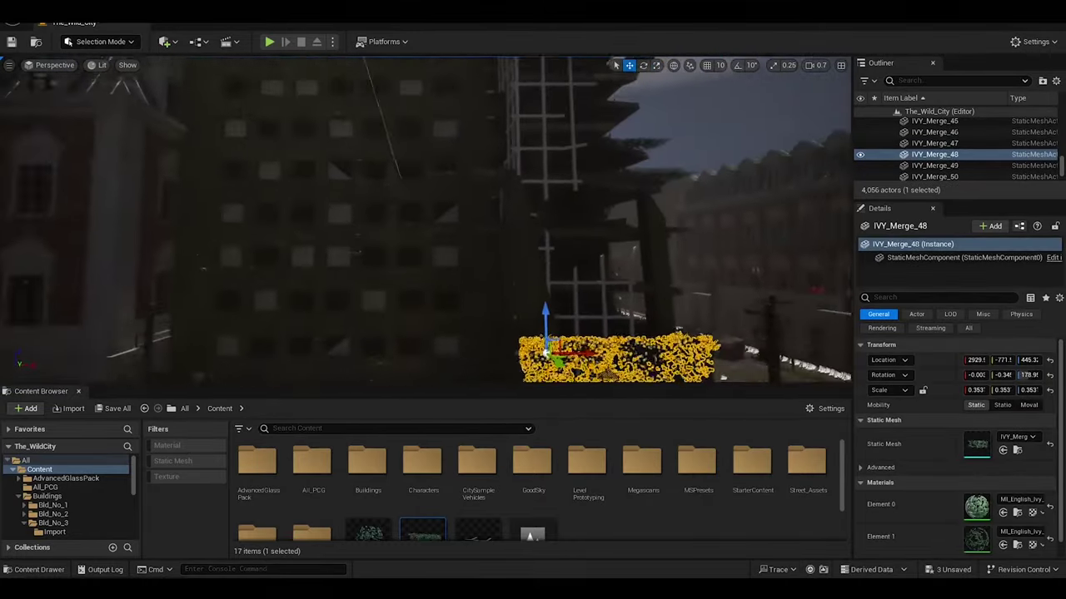
key(ctrl+y)
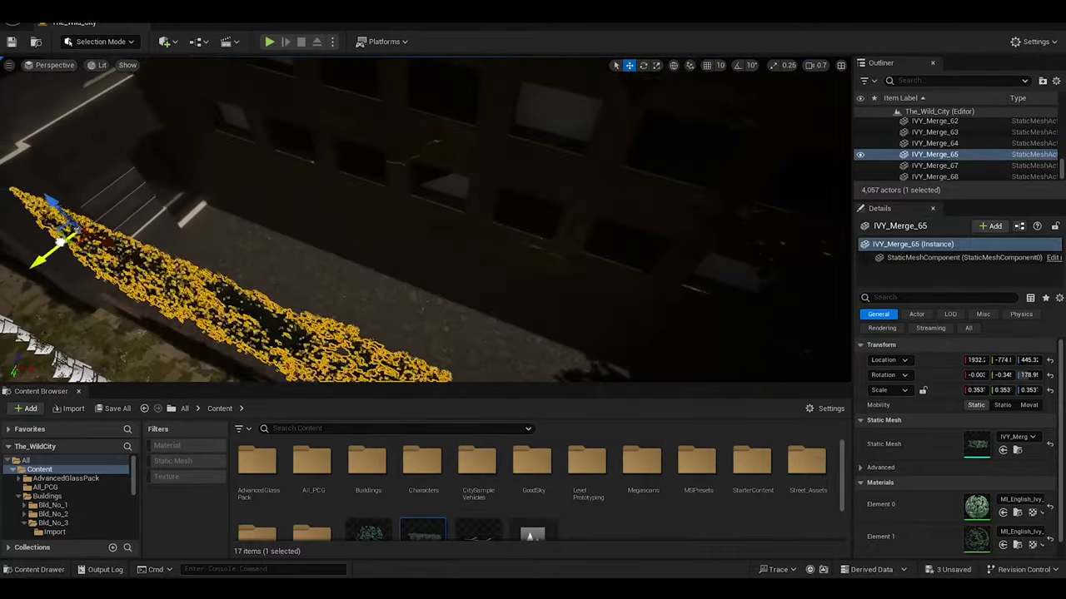
key(ctrl+y)
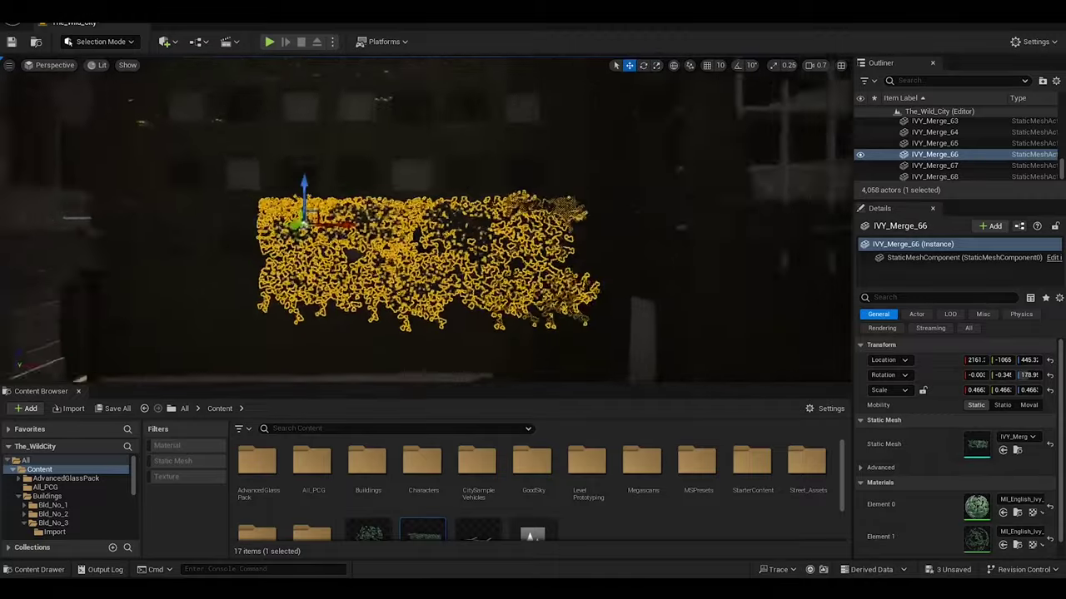
key(ctrl+y)
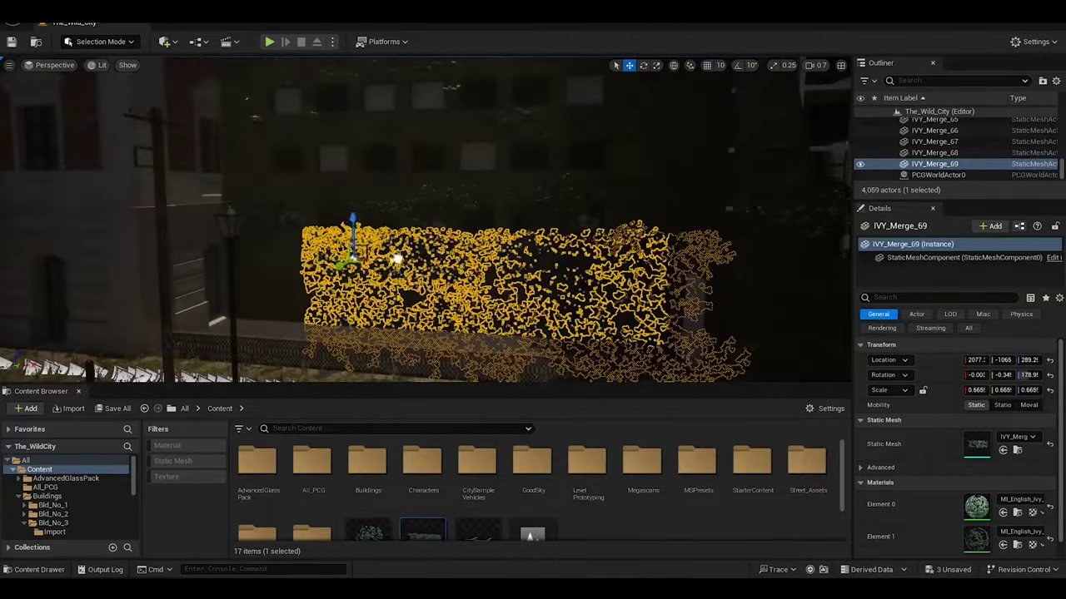
key(ctrl+y)
key(ctrl+y)
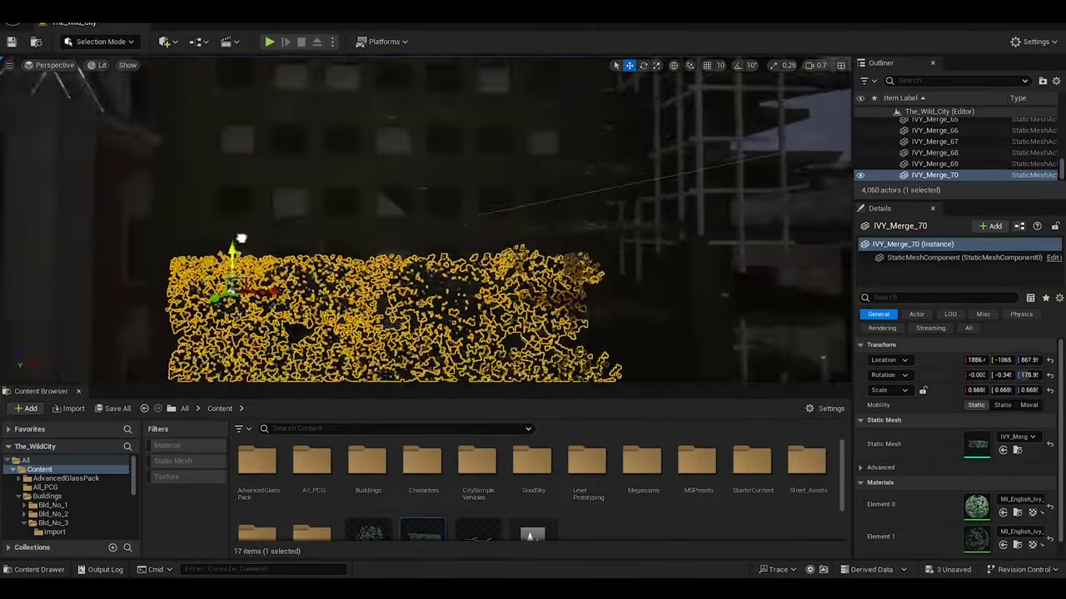
key(r)
key(ctrl+y)
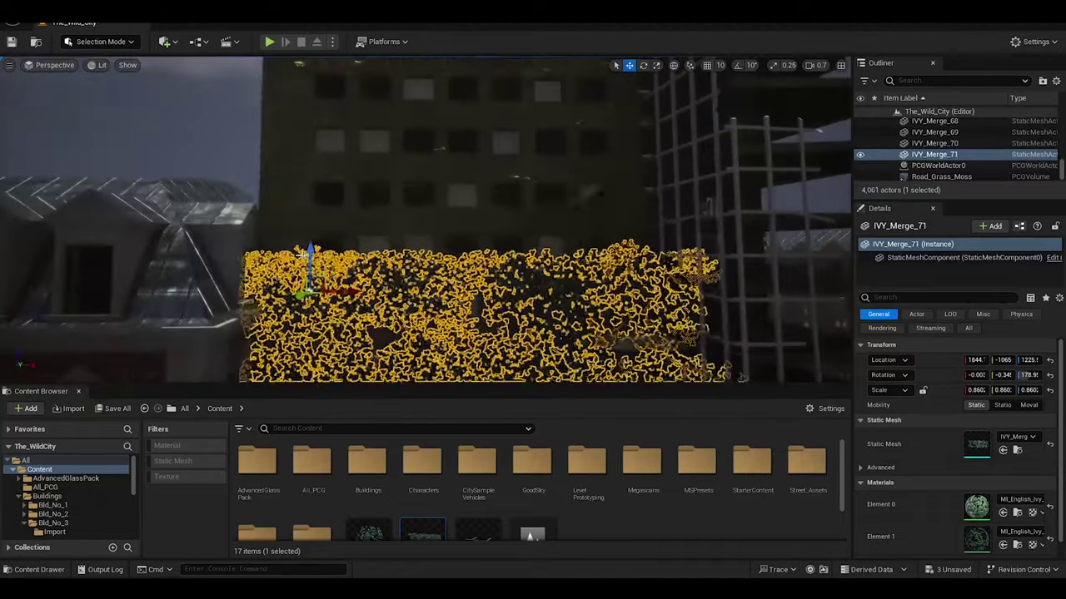
key(ctrl+y)
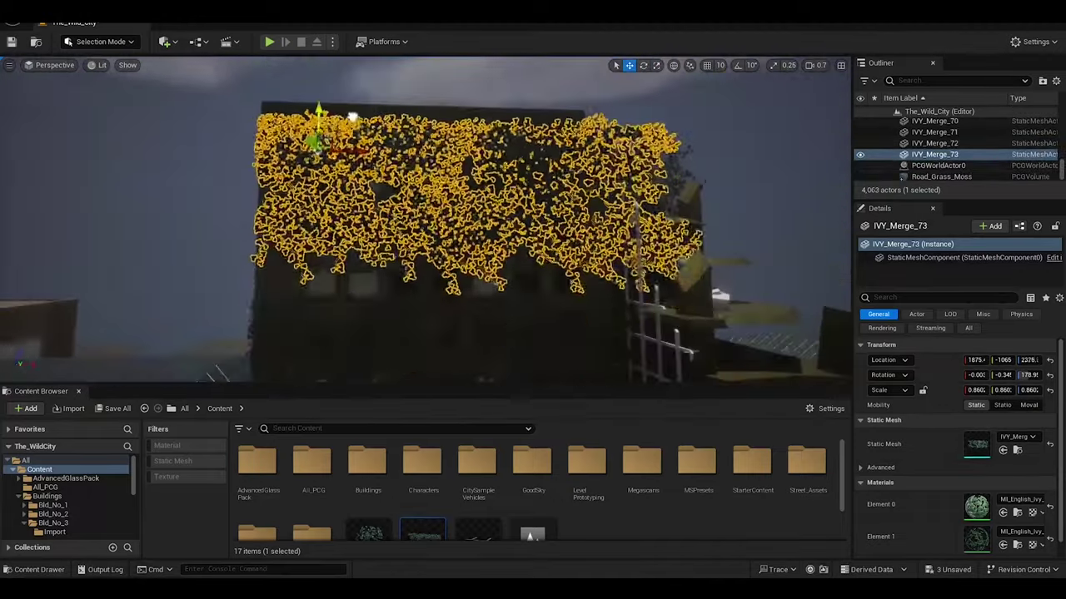
key(ctrl+y)
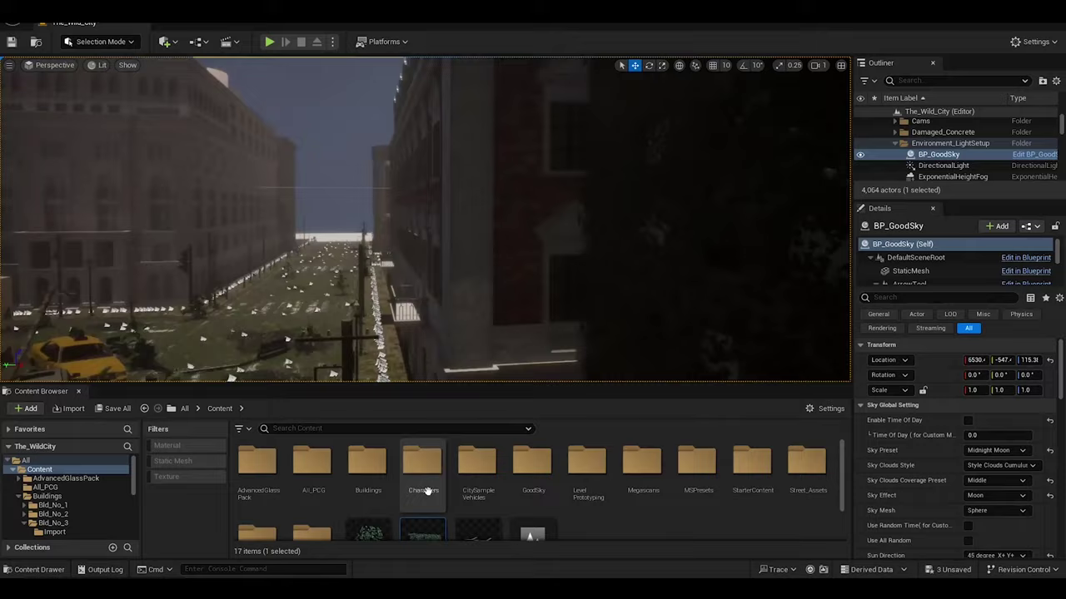
Tilt IVY_Merge_75 against the facade and lower it, then select IVY_Merge_76 along the base.
click(552, 219)
key(e)
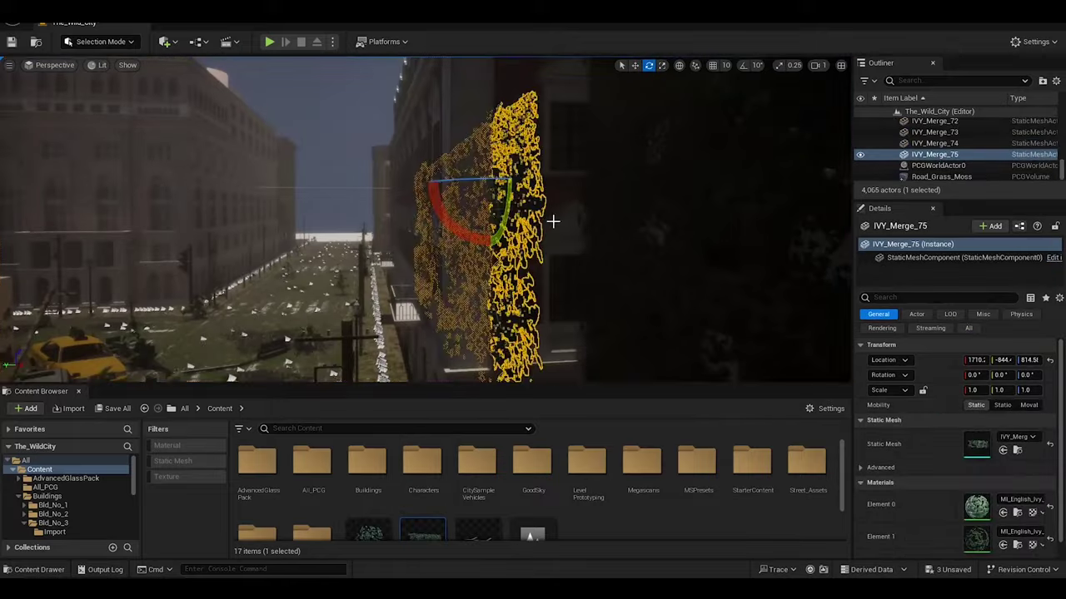
drag(552, 219, 504, 123)
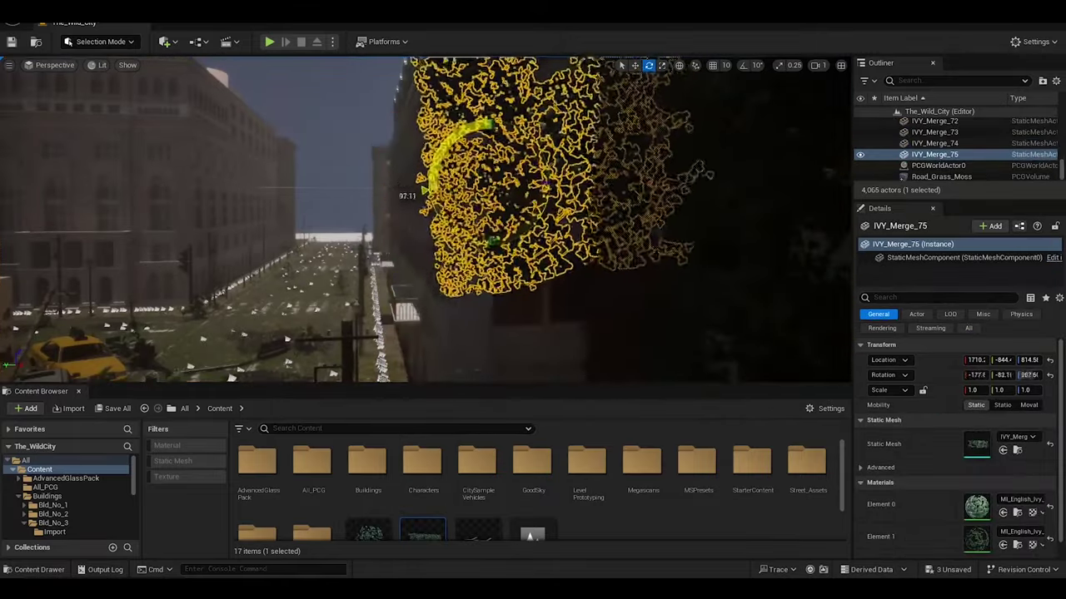
key(w)
drag(378, 250, 398, 312)
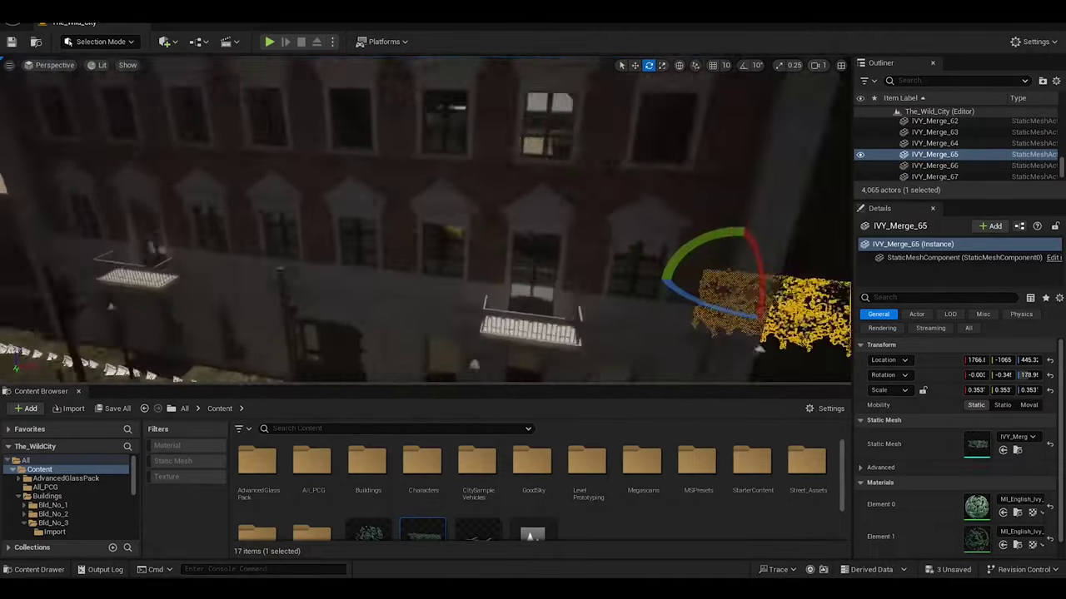
click(250, 125)
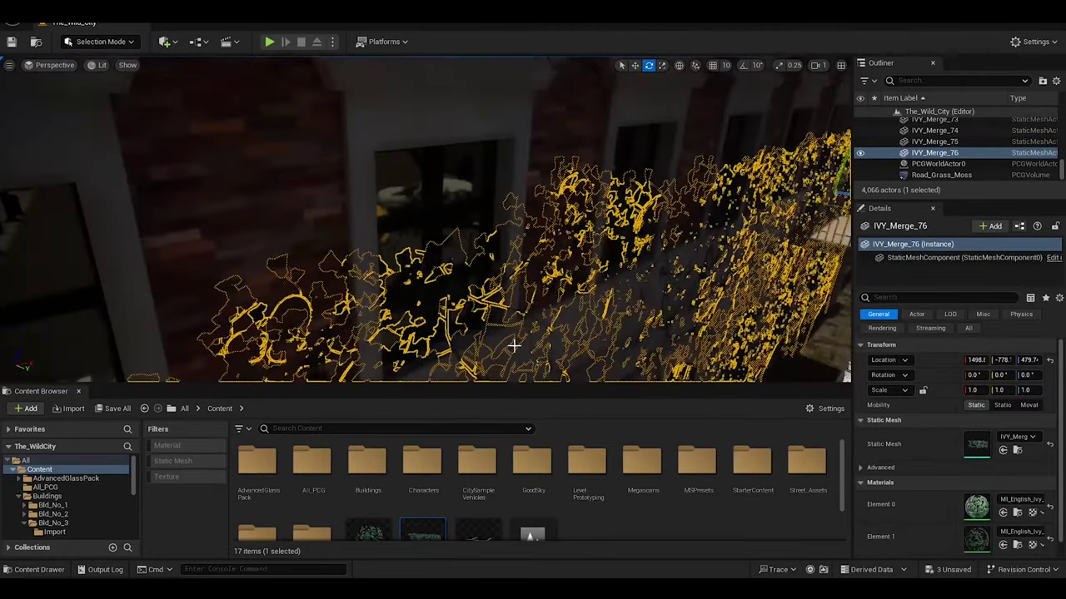
click(296, 286)
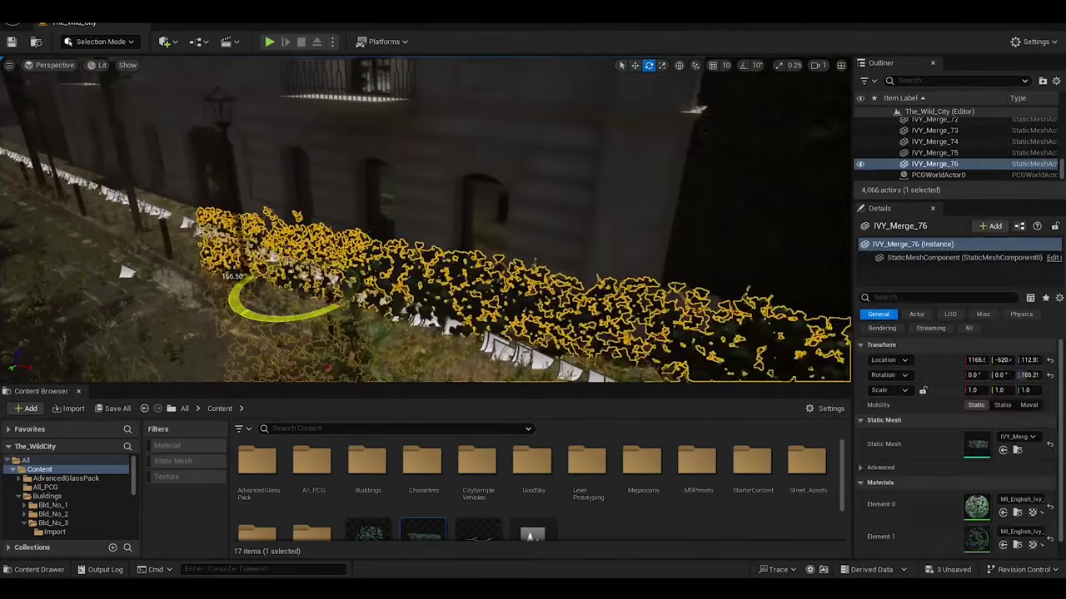
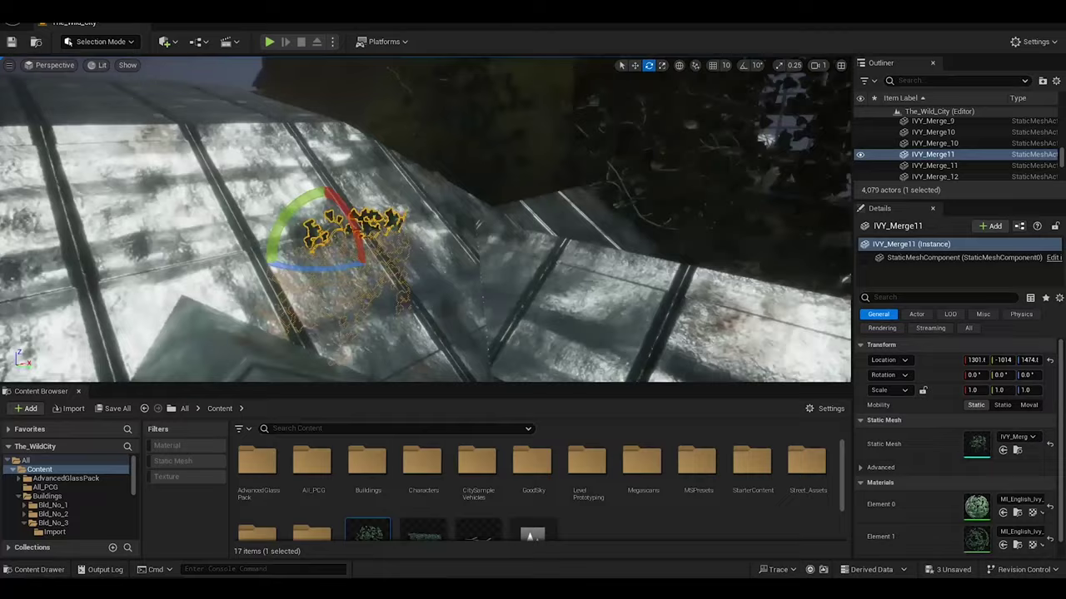
Tilt the ivy patch to match the wall, undoing the accidental scale changes.
drag(348, 208, 427, 236)
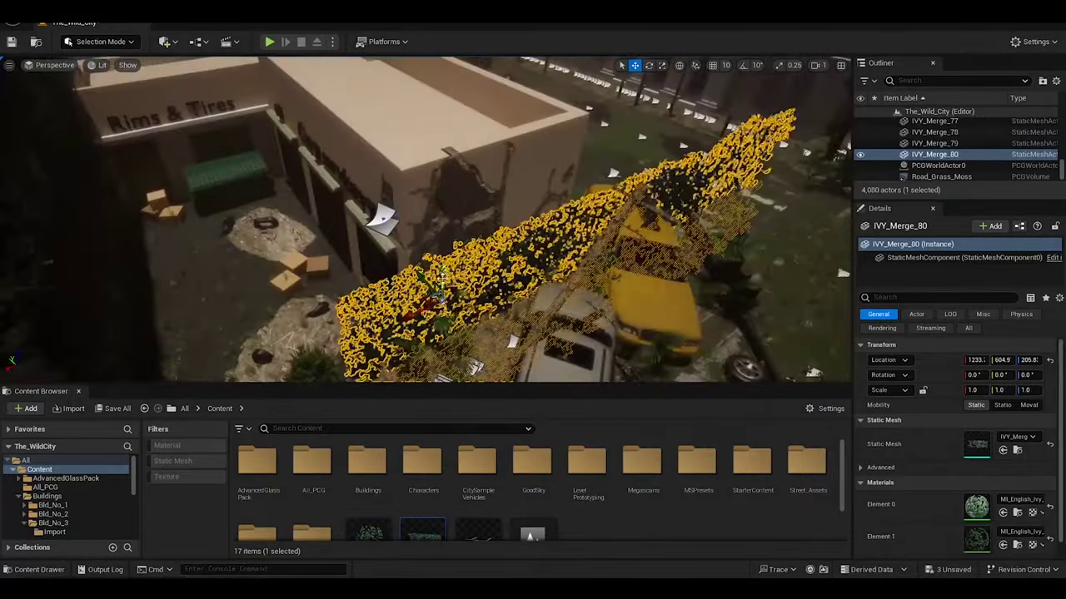
drag(422, 237, 439, 239)
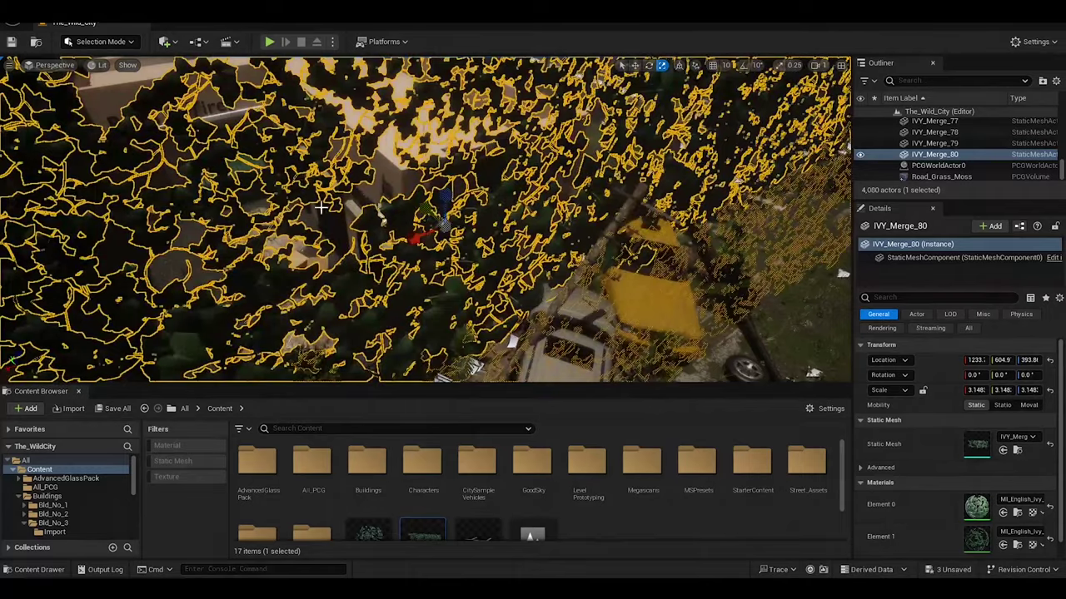
drag(321, 207, 275, 210)
key(ctrl+z)
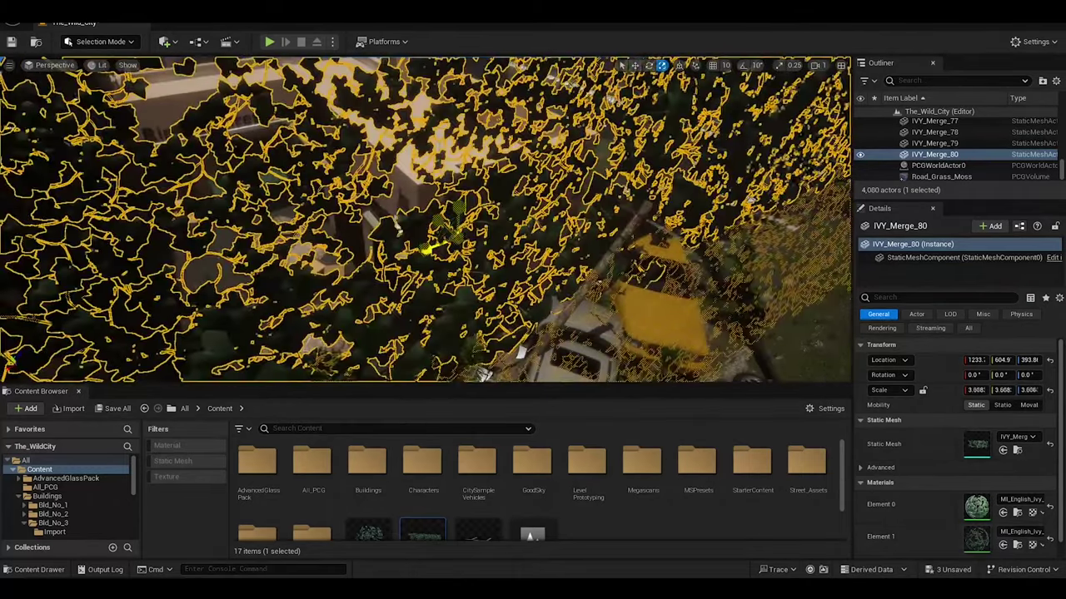
key(ctrl+z)
Duplicate the ivy patch and rotate the copy along the wall behind the wrecked cars.
key(w)
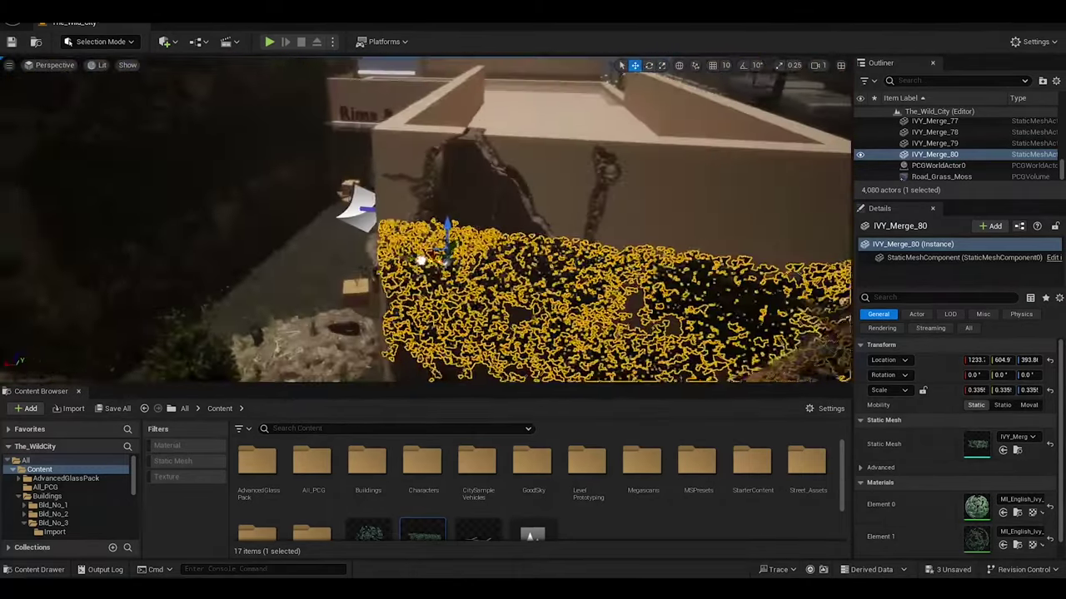
key(e)
mouse_move(421, 260)
right_down()
mouse_move(480, 327)
mouse_move(310, 368)
right_up()
key(ctrl+d)
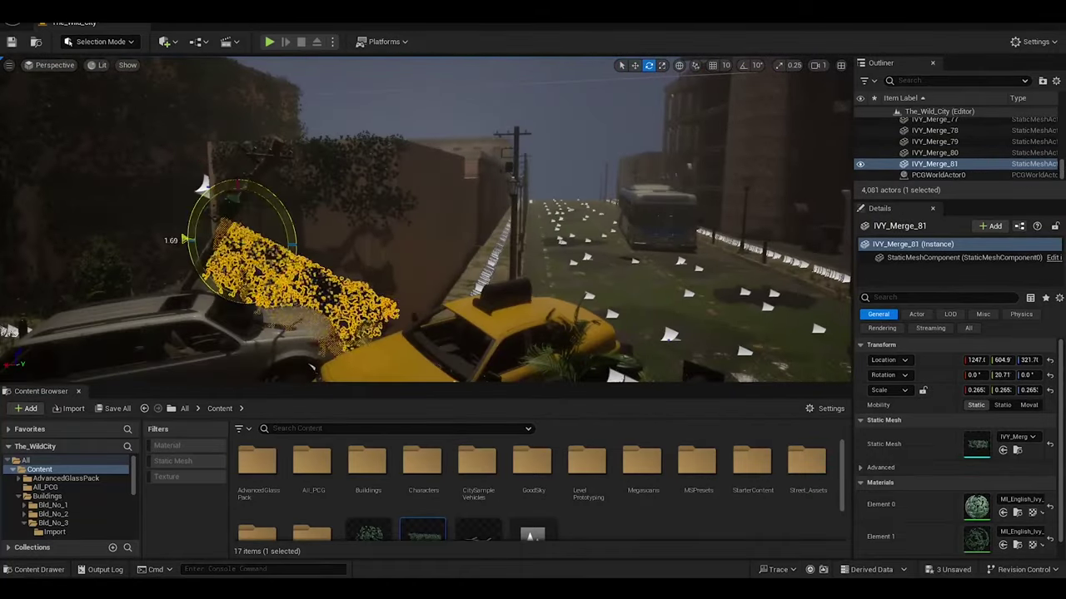
drag(184, 240, 188, 237)
key(w)
right_drag(200, 224, 244, 172)
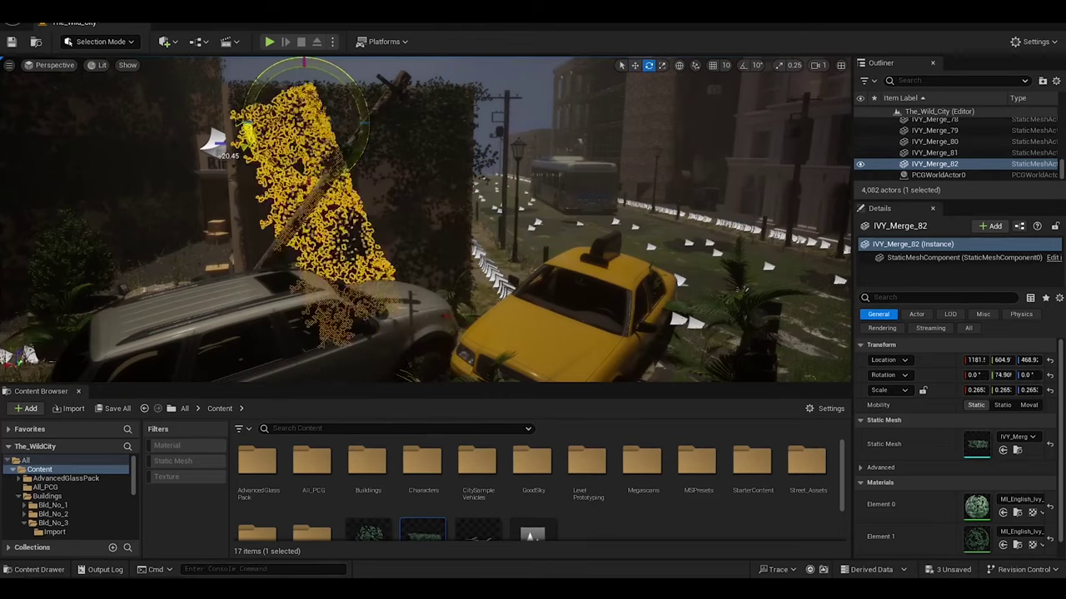
right_drag(383, 259, 382, 260)
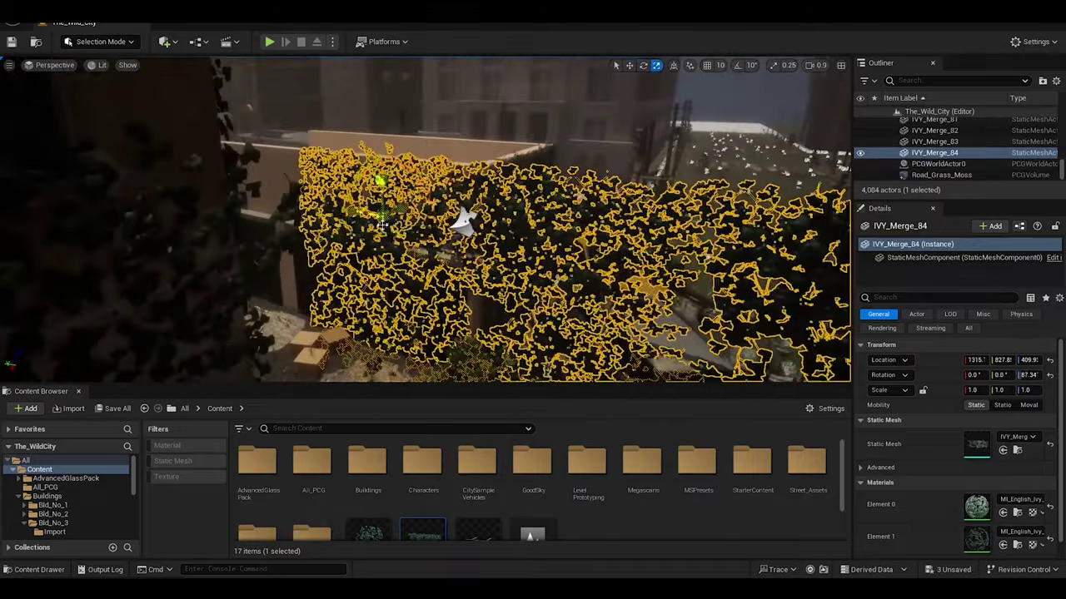
Move an ivy patch onto the Rims & Tires rooftop ledge and delete the unwanted copy.
right_drag(242, 167, 242, 166)
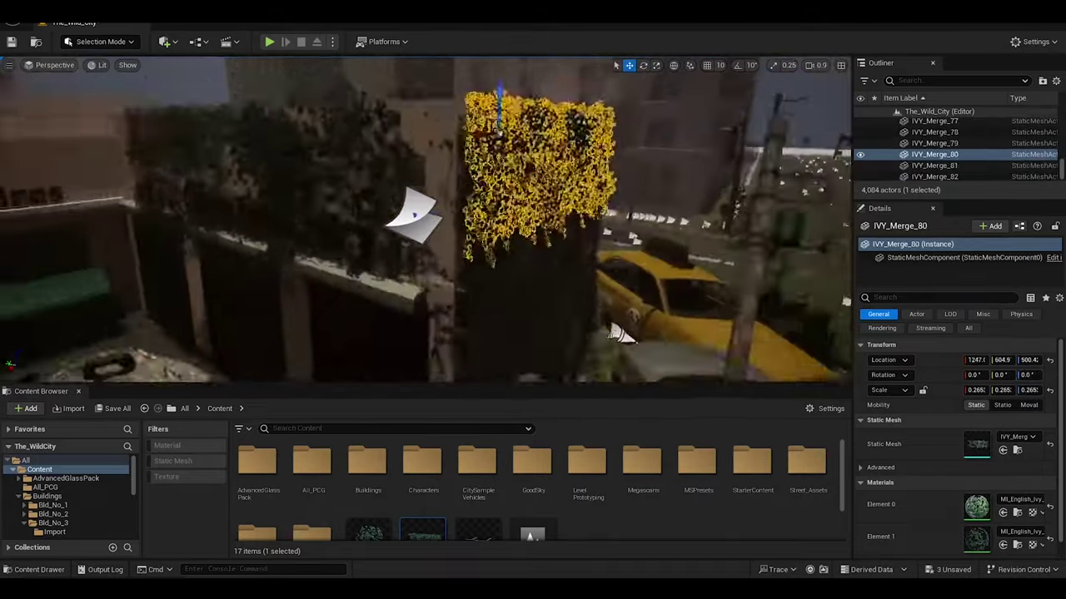
click(483, 228)
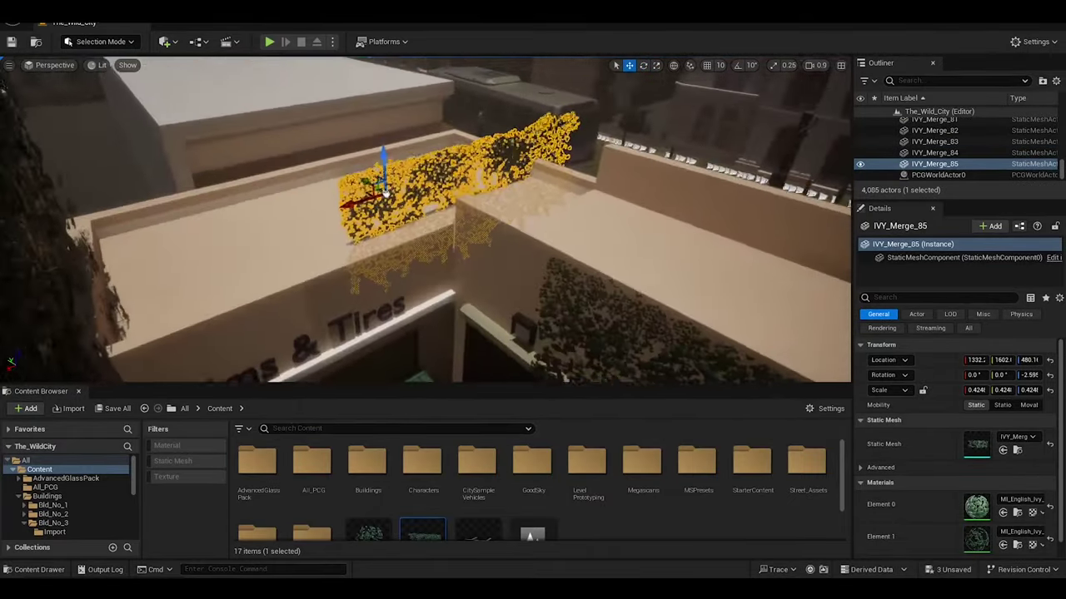
mouse_move(329, 200)
shift+mouse_down()
mouse_move(190, 201)
mouse_move(348, 186)
shift+mouse_up()
key(e)
key(w)
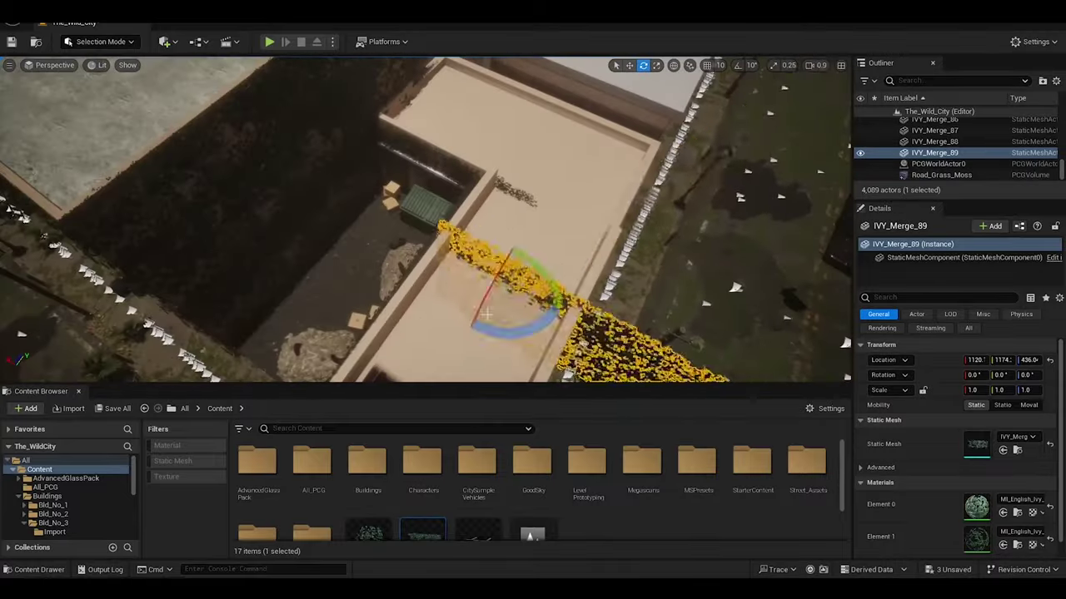
key(Delete)
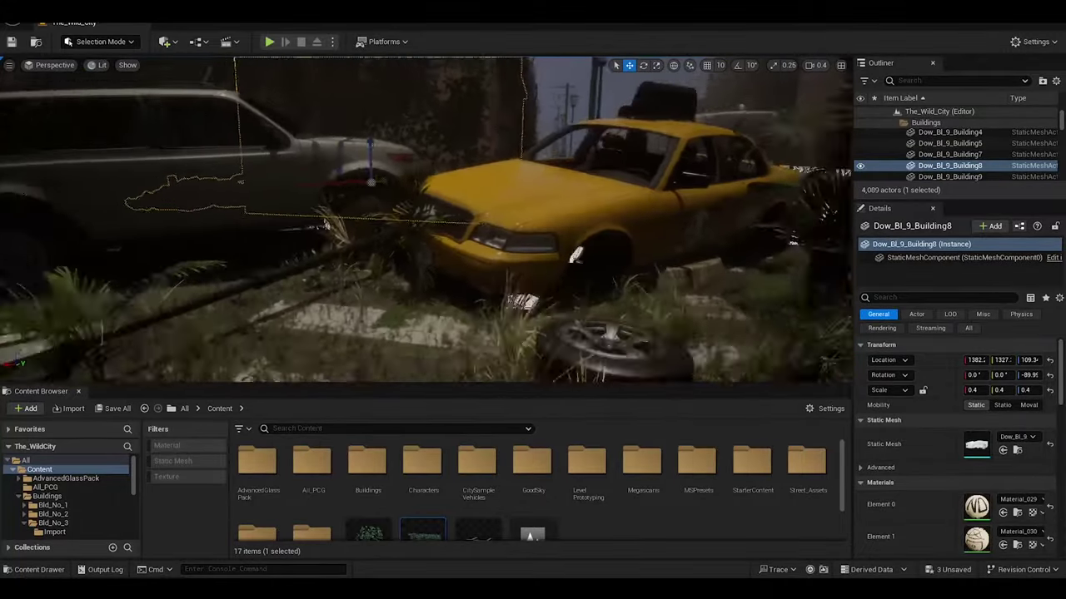
Copy the ivy along the arched building facade, adding another patch lower on the wall.
mouse_move(314, 102)
right_down()
mouse_move(316, 249)
mouse_move(324, 237)
right_up()
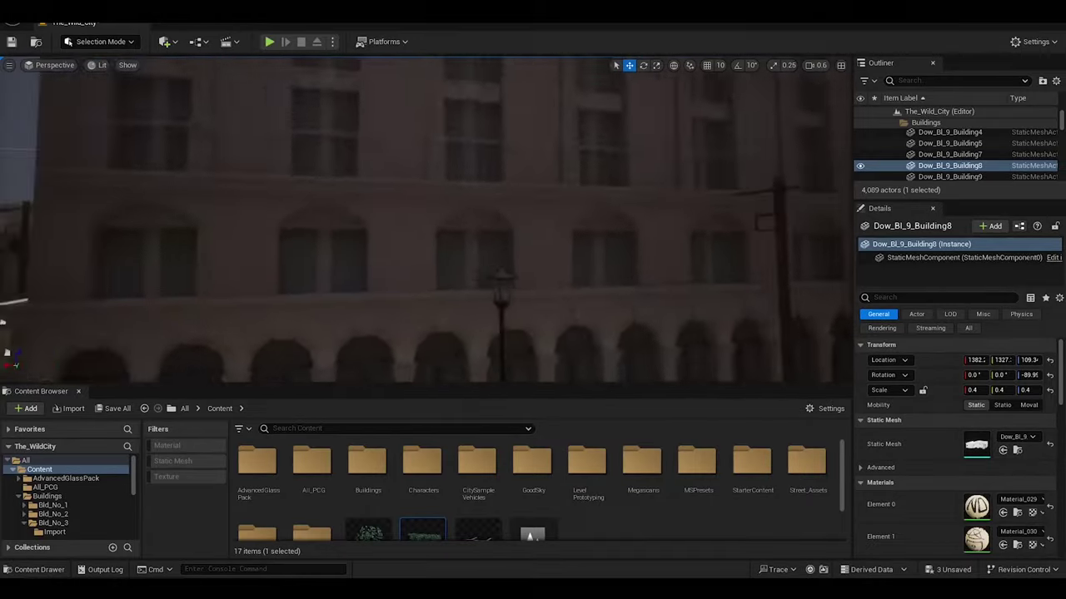
mouse_move(423, 533)
mouse_down()
mouse_move(323, 236)
mouse_move(395, 204)
mouse_up()
right_drag(382, 302, 382, 249)
alt+drag(181, 133, 260, 203)
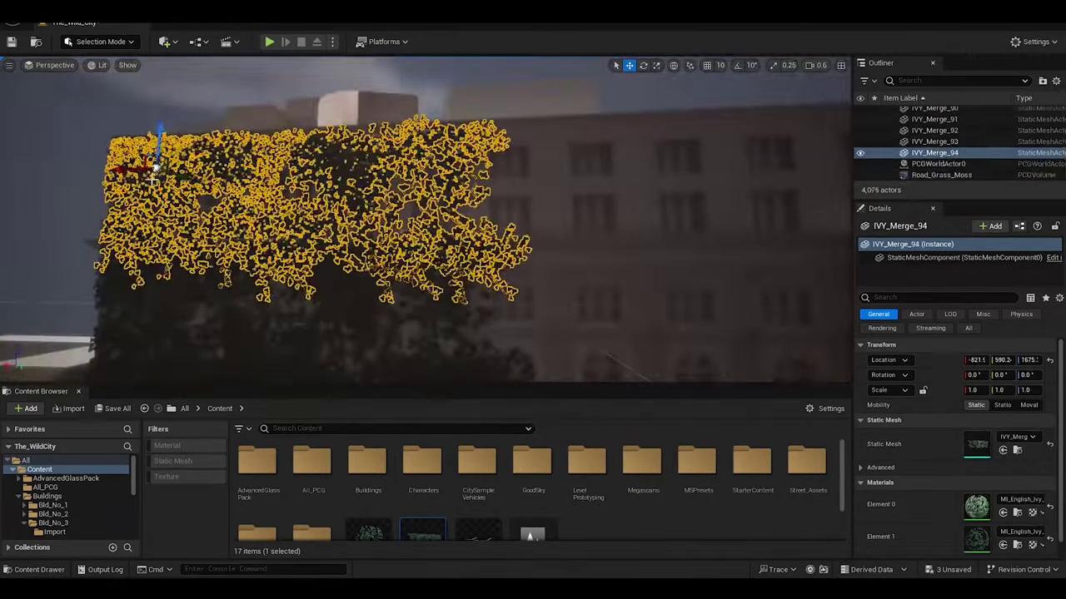
alt+drag(342, 169, 356, 195)
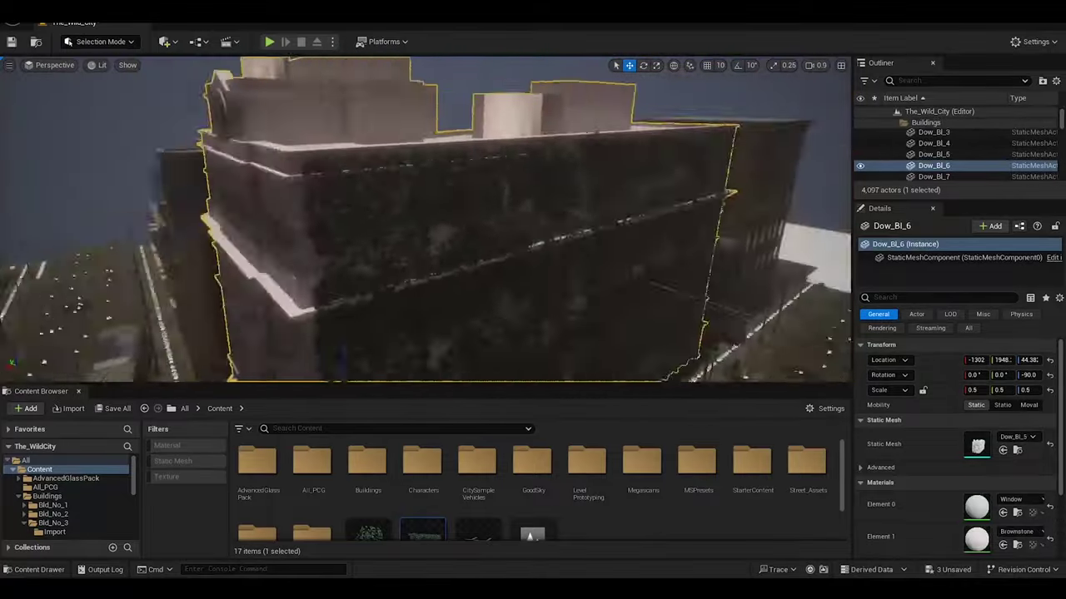
Copy ivy onto the clock-tower facade, rotate it flush, and add patches lower down and on the next building.
right_drag(401, 284, 336, 178)
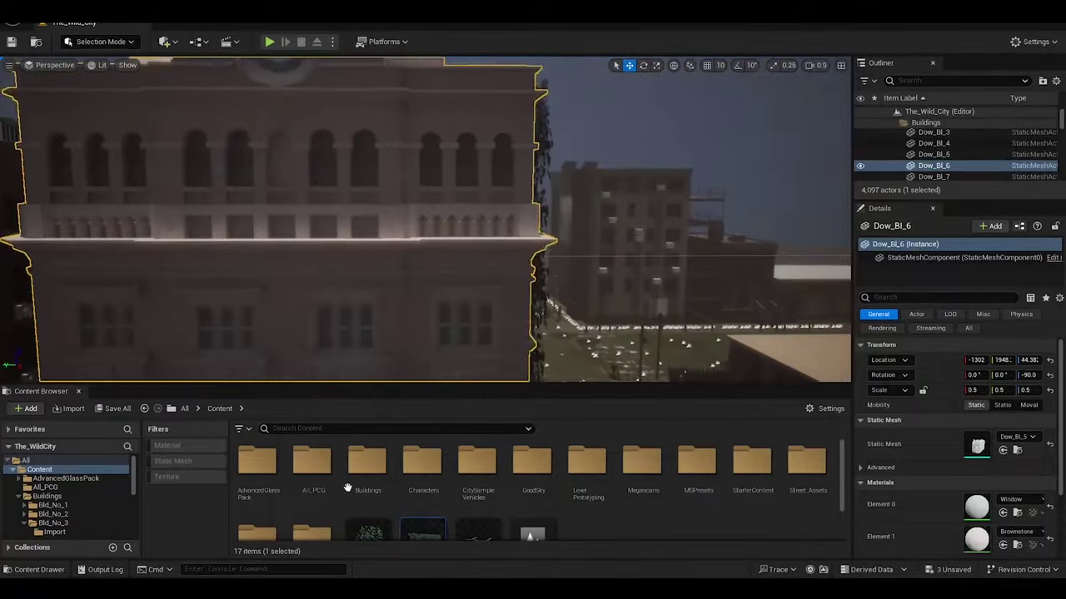
alt+drag(337, 178, 336, 178)
key(e)
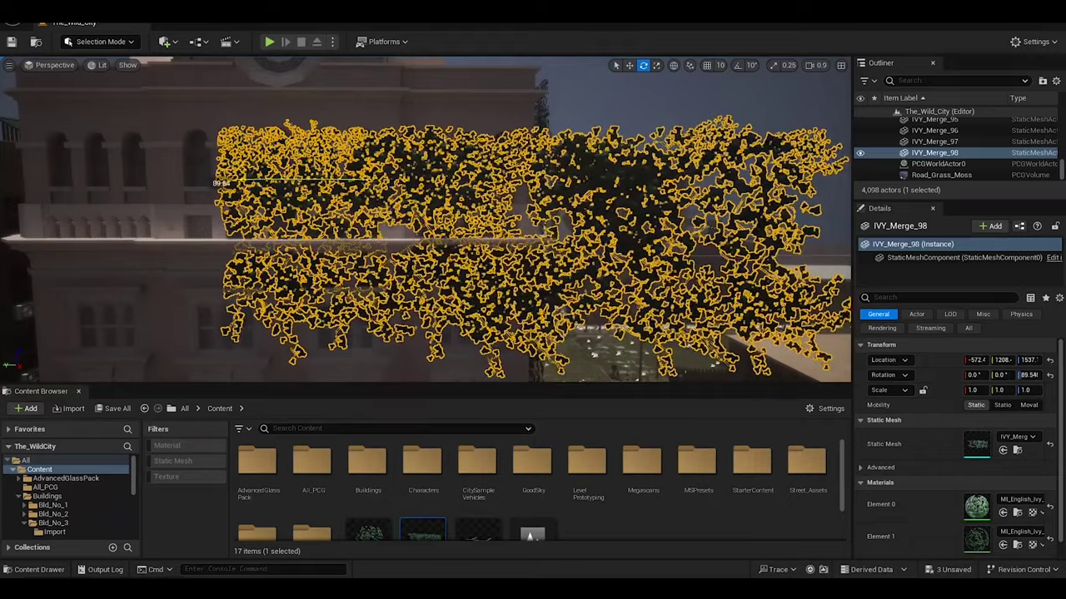
scroll(426, 216, down, 3)
right_drag(426, 216, 427, 216)
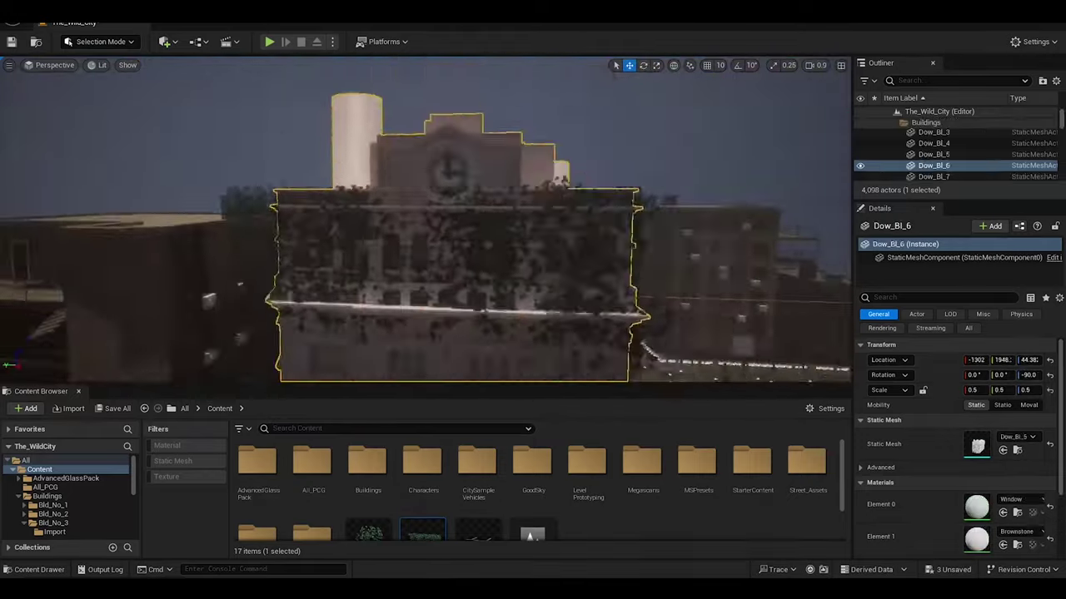
right_drag(305, 187, 225, 249)
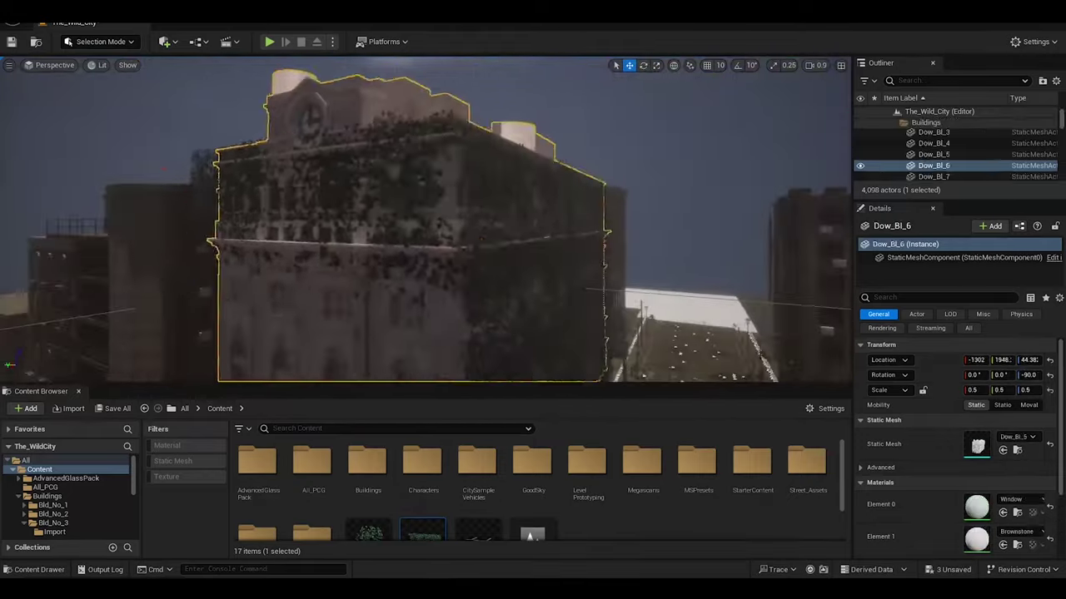
alt+drag(214, 250, 236, 272)
key(ctrl+d)
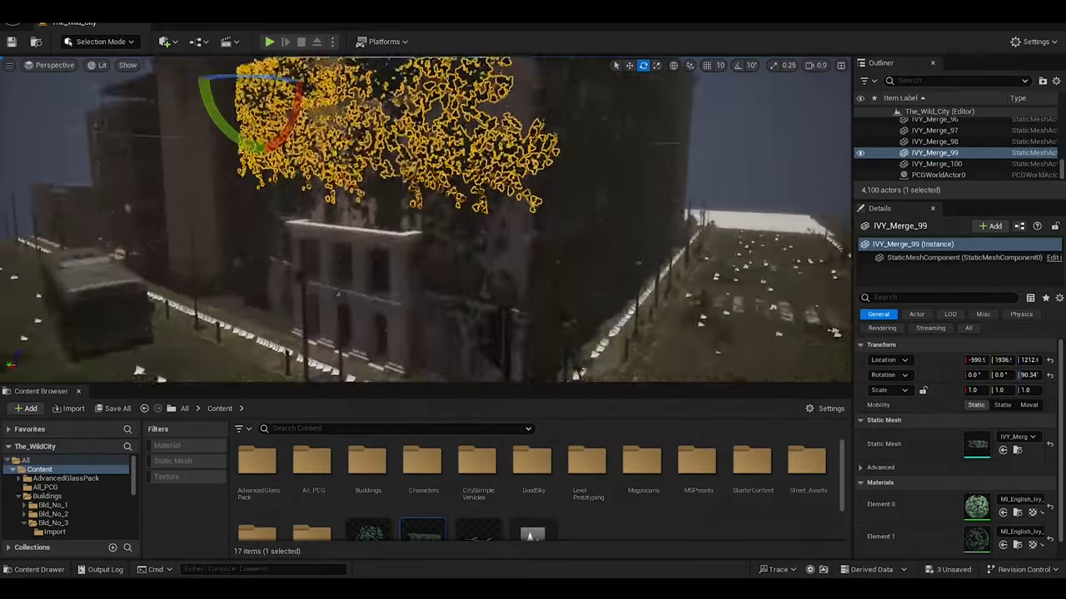
right_drag(298, 275, 262, 109)
Frame the clock-tower building Dow_Bl_6 and duplicate another ivy patch.
click(362, 171)
mouse_move(362, 170)
right_down()
mouse_move(215, 137)
mouse_move(264, 234)
mouse_move(366, 316)
mouse_move(435, 238)
right_up()
click(366, 317)
key(ctrl+d)
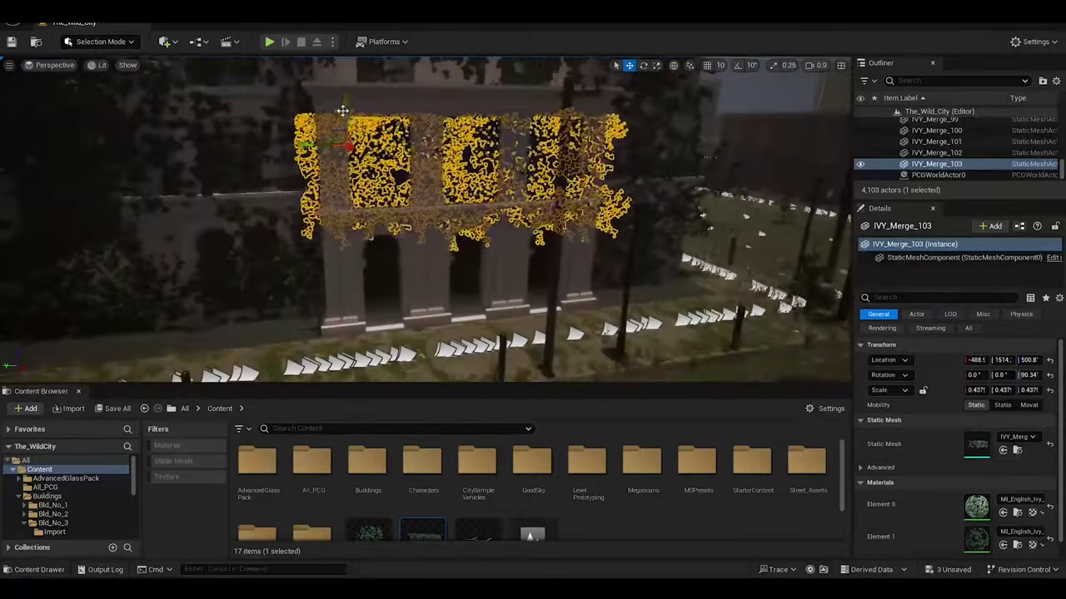
Position the ivy copy over the arched wall.
right_drag(342, 110, 378, 158)
click(366, 204)
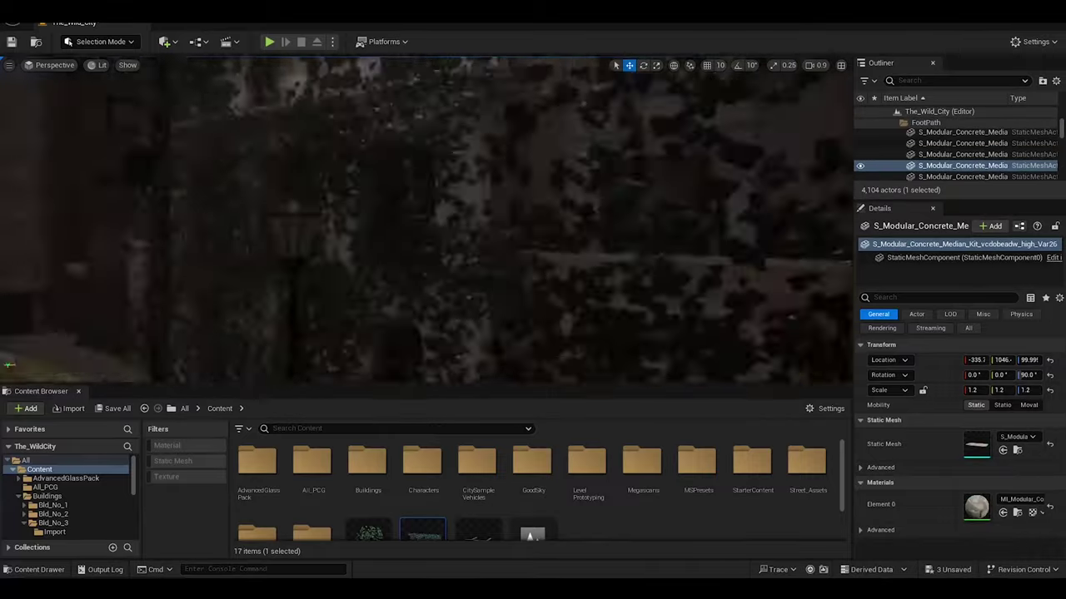
right_drag(367, 204, 137, 307)
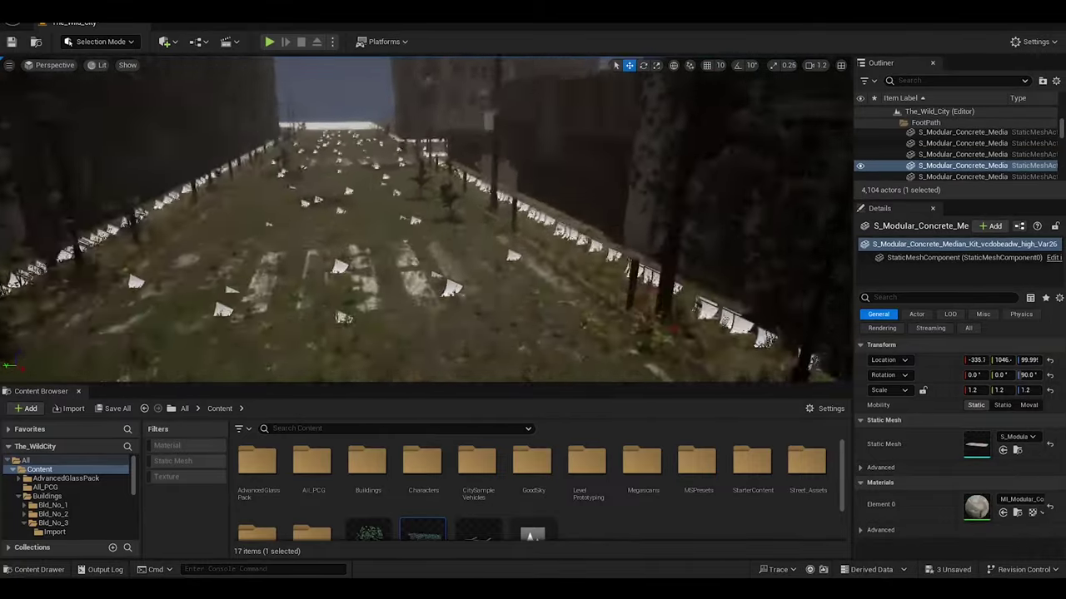
mouse_move(367, 204)
right_down()
mouse_move(250, 250)
mouse_move(188, 248)
right_up()
Rotate the bus to sit askew on the road and save the level map.
click(300, 275)
key(e)
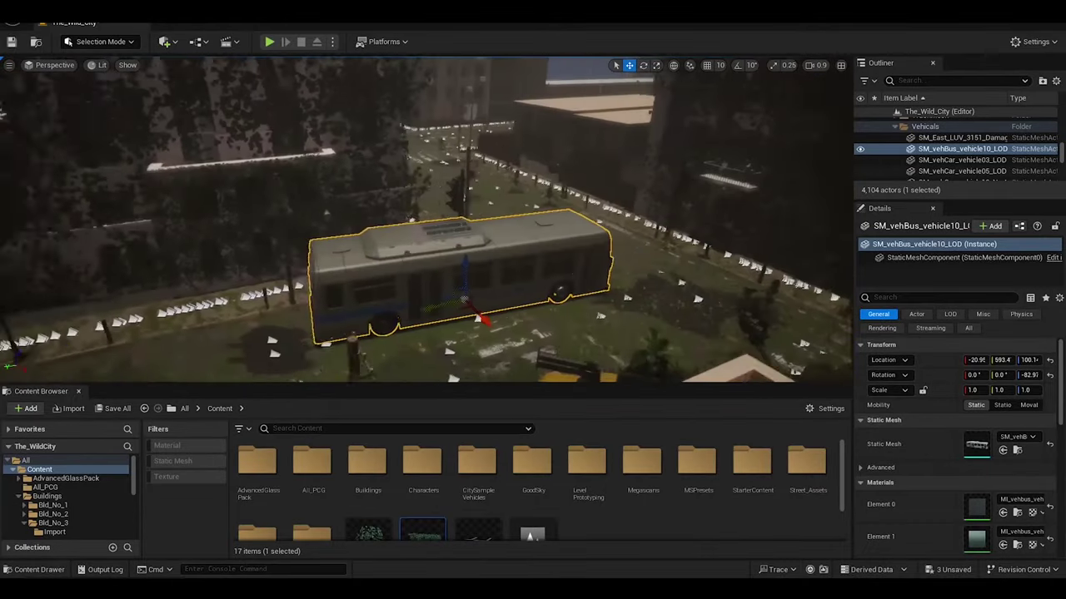
drag(300, 342, 250, 337)
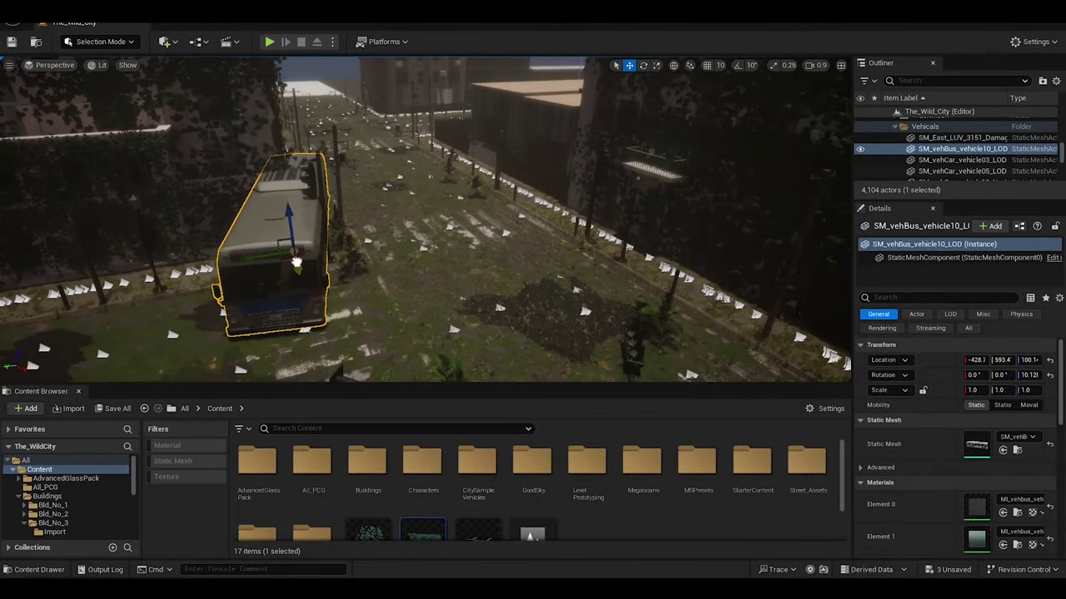
right_drag(446, 255, 352, 235)
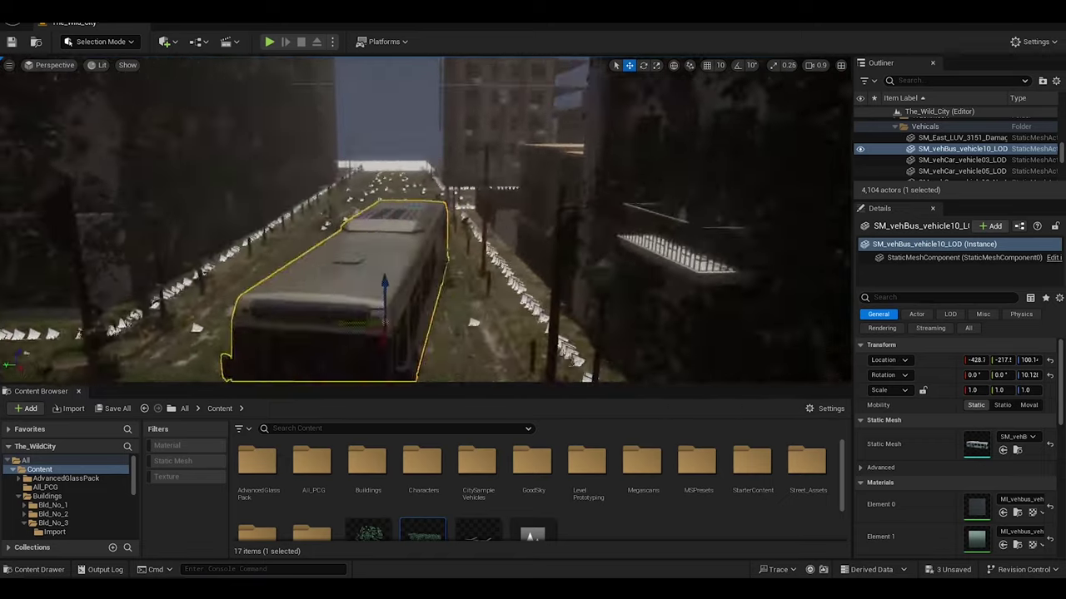
click(244, 272)
key(ctrl+s)
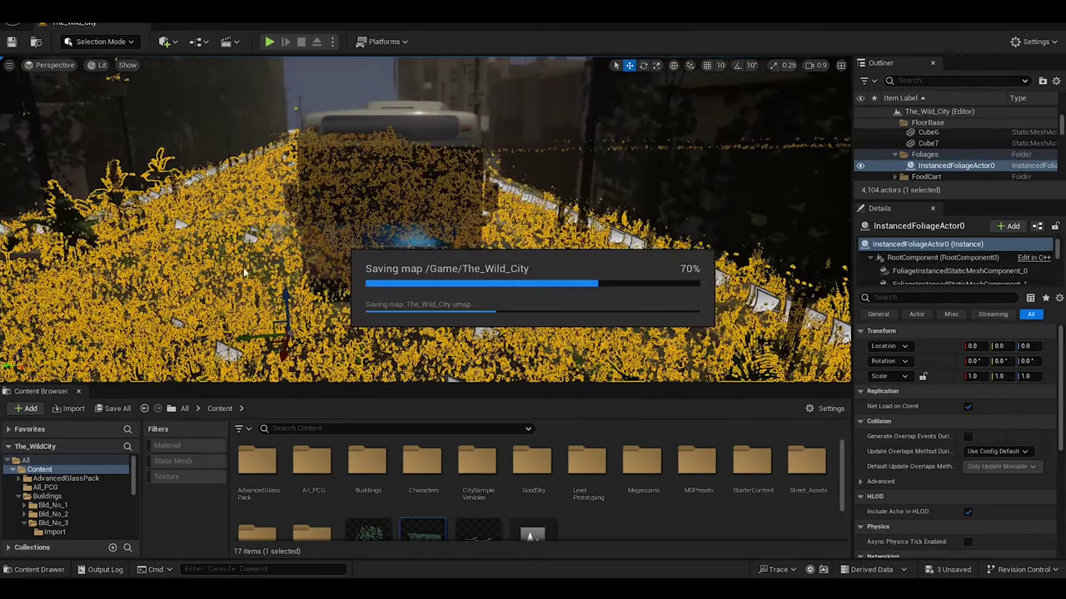
Fly along the bus to the wooden fence and select the ivy hedge beside it.
click(324, 98)
right_drag(324, 99, 350, 108)
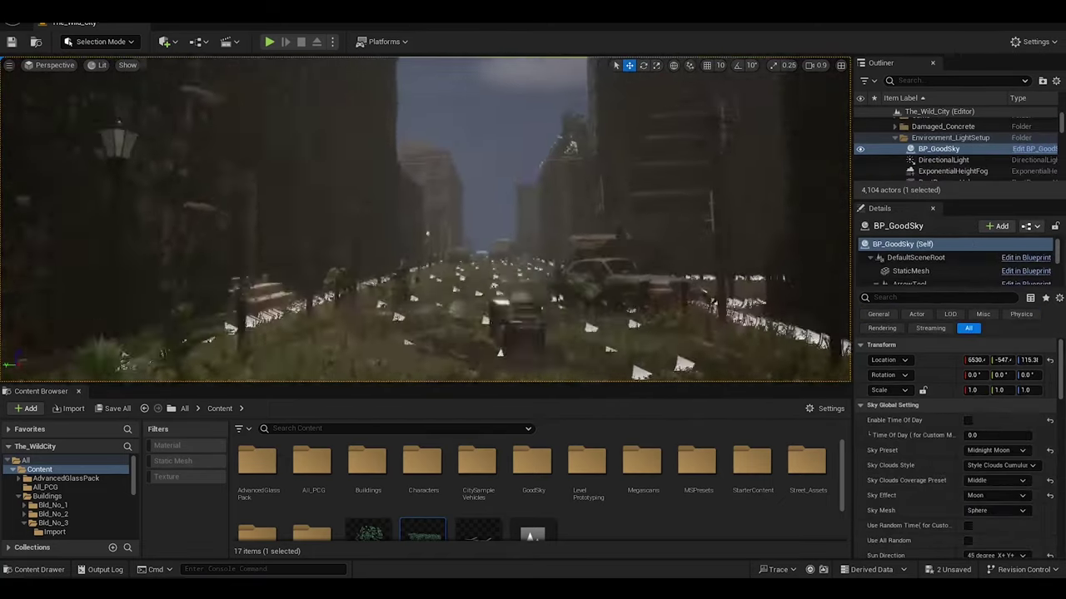
right_drag(424, 217, 425, 216)
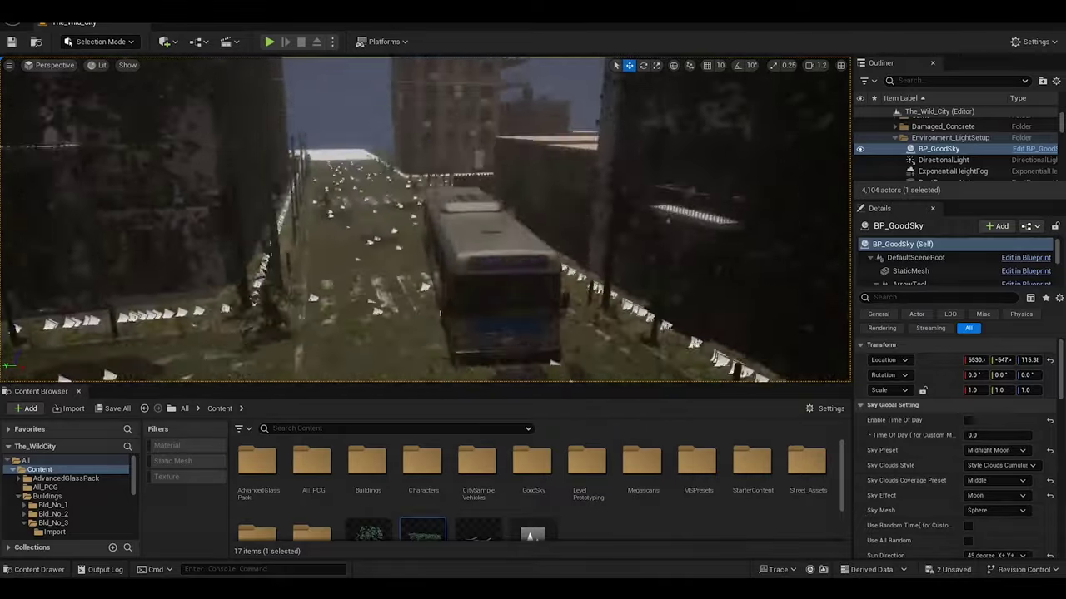
right_drag(492, 242, 492, 242)
scroll(492, 241, down, 1)
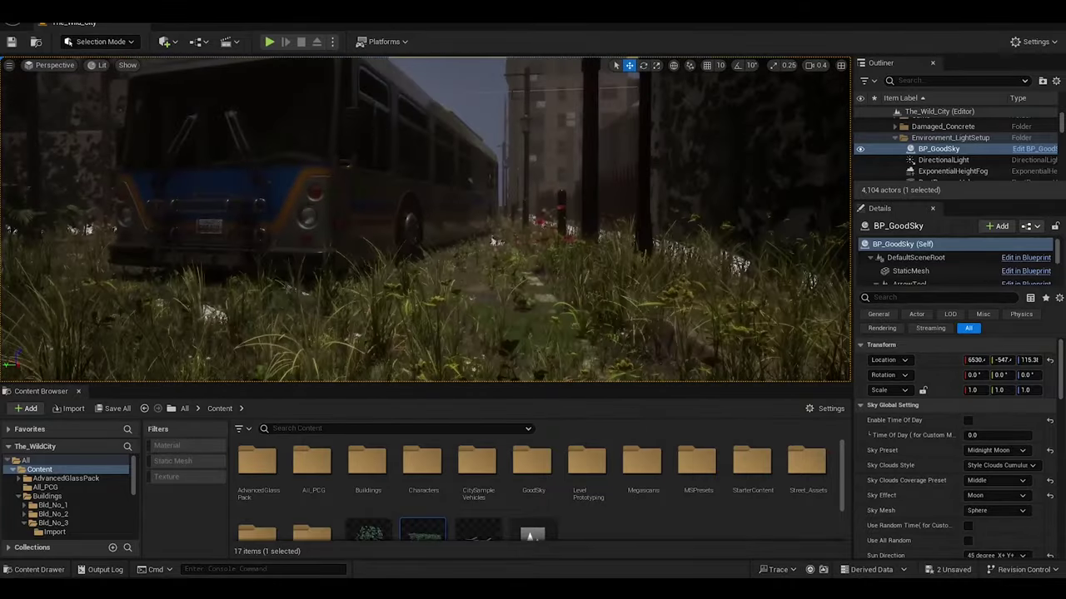
right_drag(385, 185, 385, 185)
scroll(386, 185, up, 5)
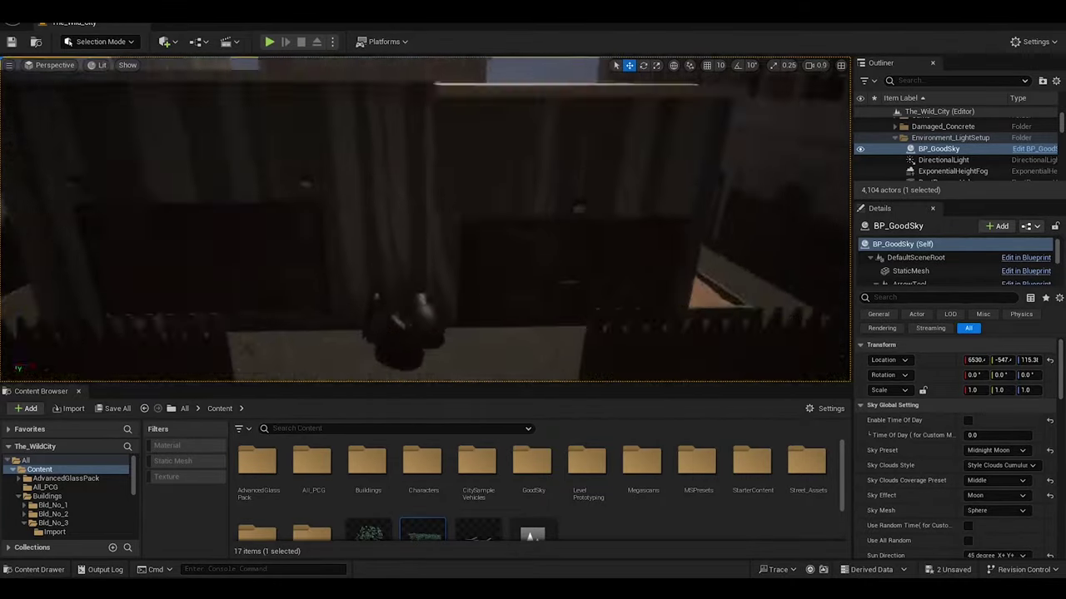
click(675, 212)
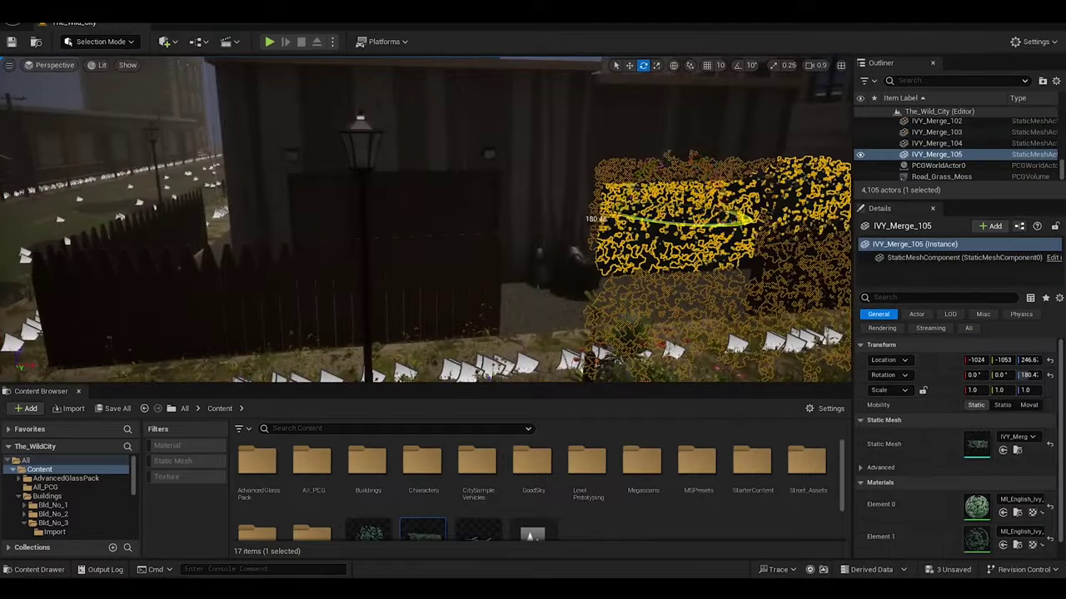
Lift the ivy hedge higher up the wall and scale a smaller copy along the fence.
key(f)
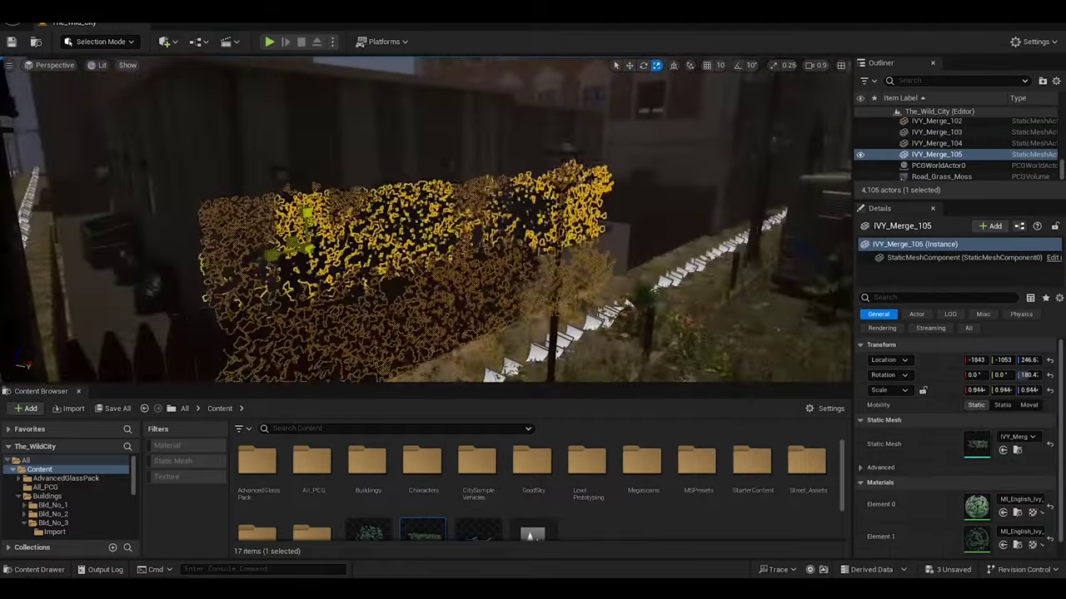
drag(325, 208, 324, 141)
key(e)
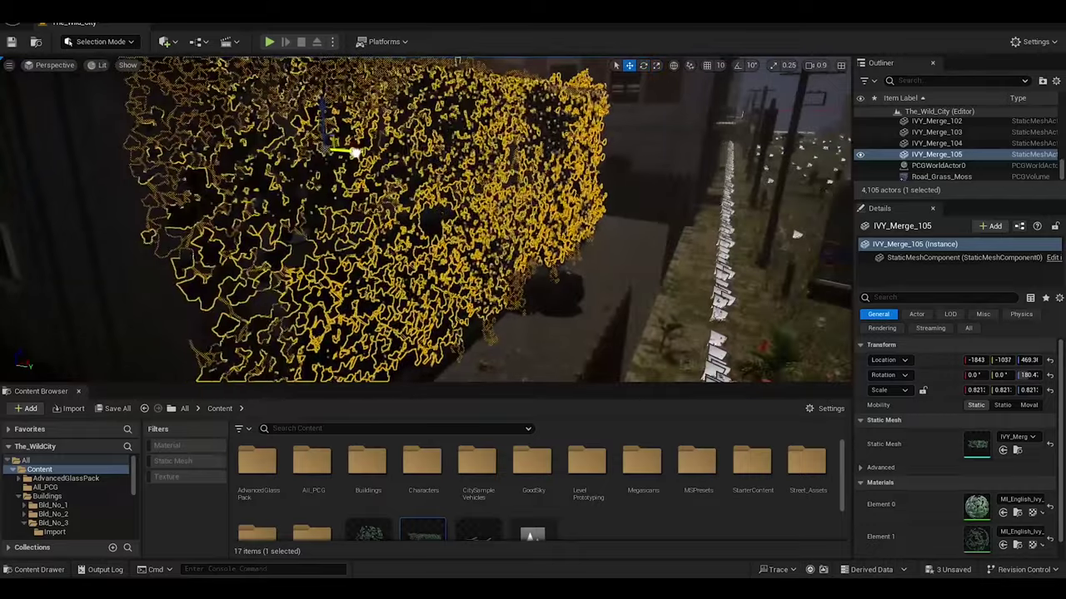
click(571, 285)
key(ctrl+z)
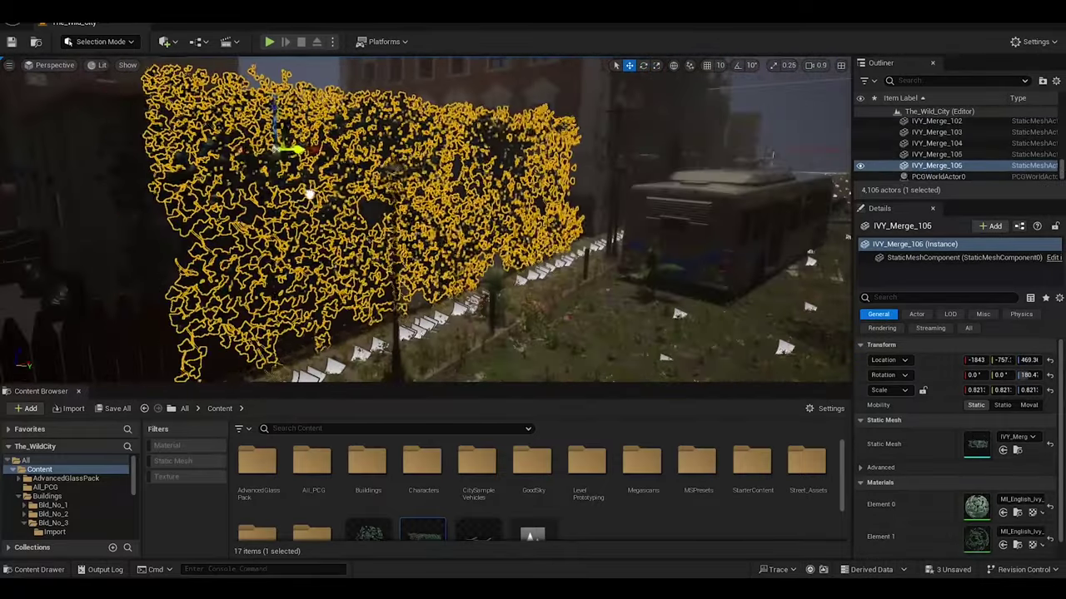
key(r)
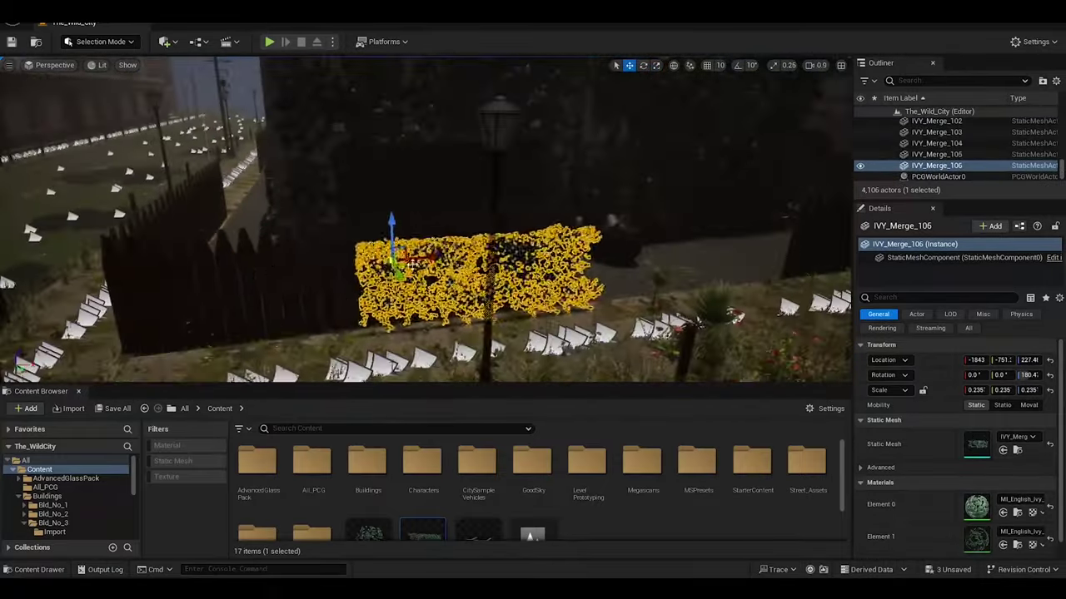
drag(275, 271, 177, 245)
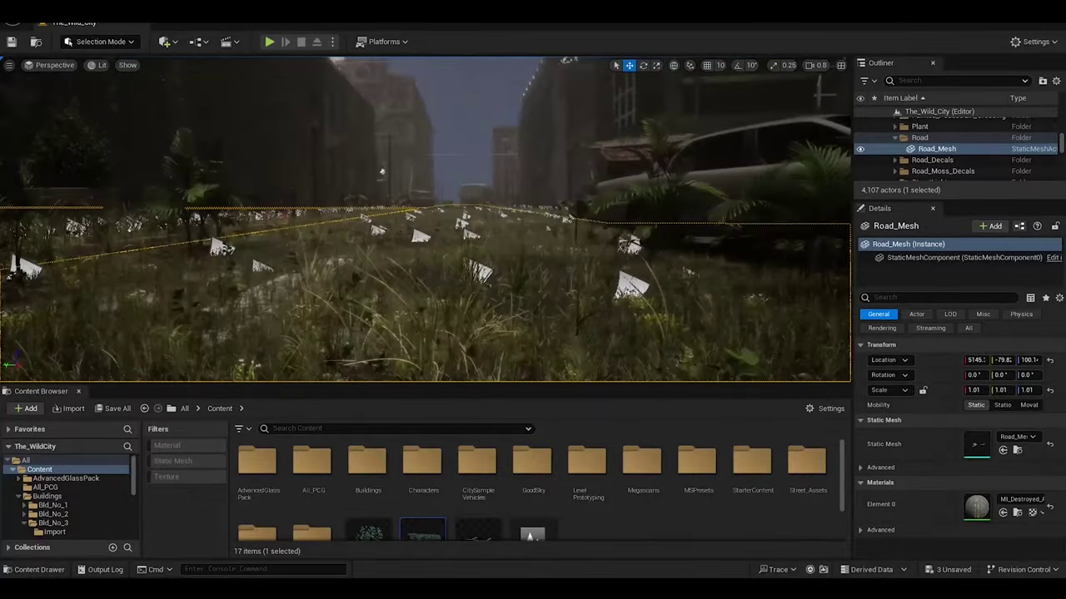
Save the level and bring up the Megascans Decals folder in the Content Browser.
key(ctrl+s)
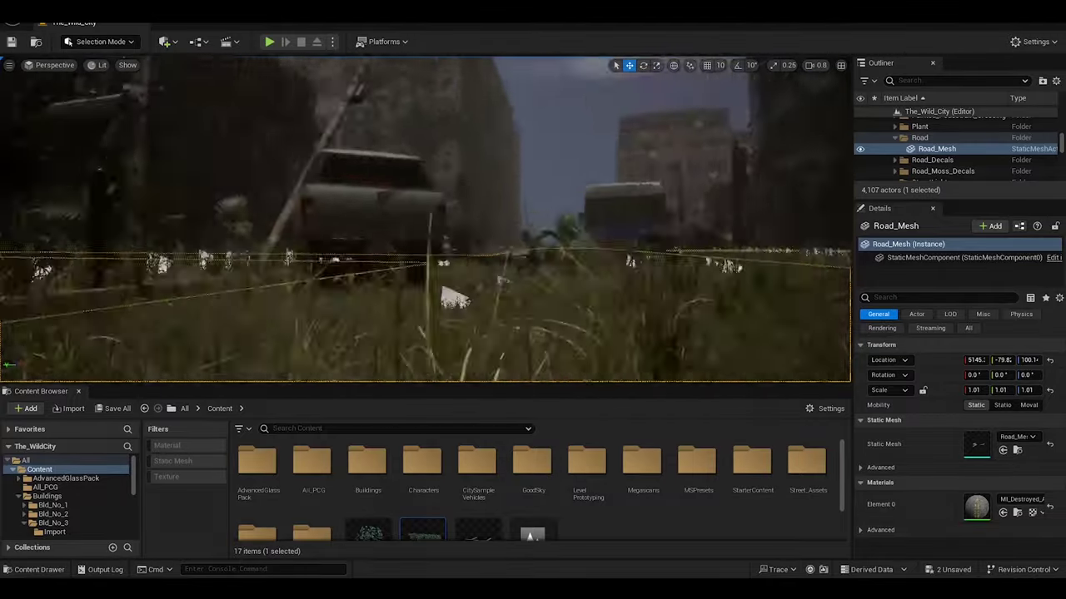
click(373, 160)
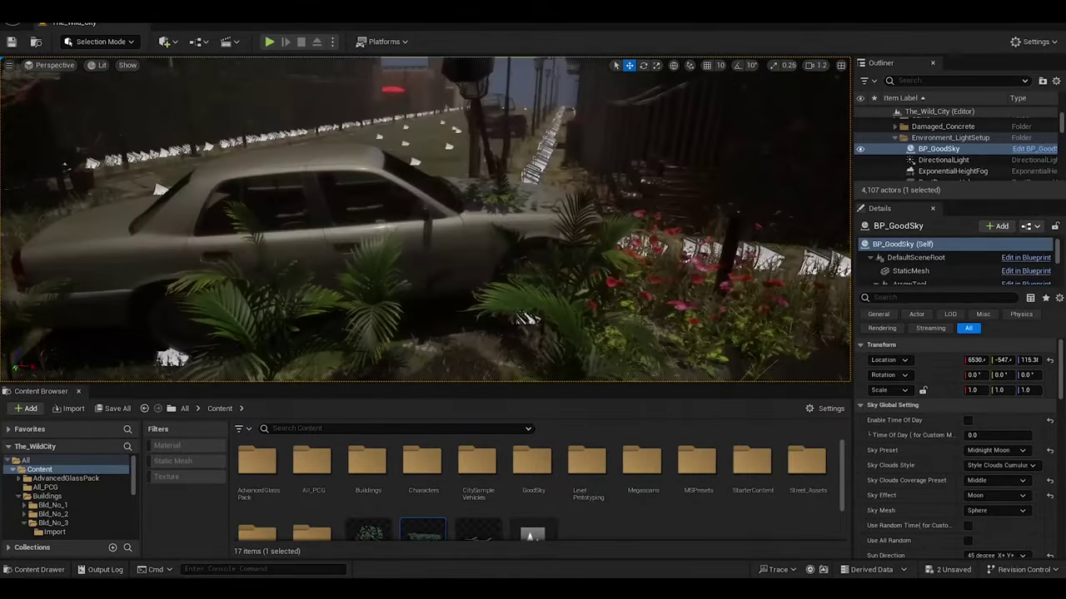
click(96, 22)
click(62, 478)
Filter the Megascans Decals folder to show only Material Instances.
click(49, 491)
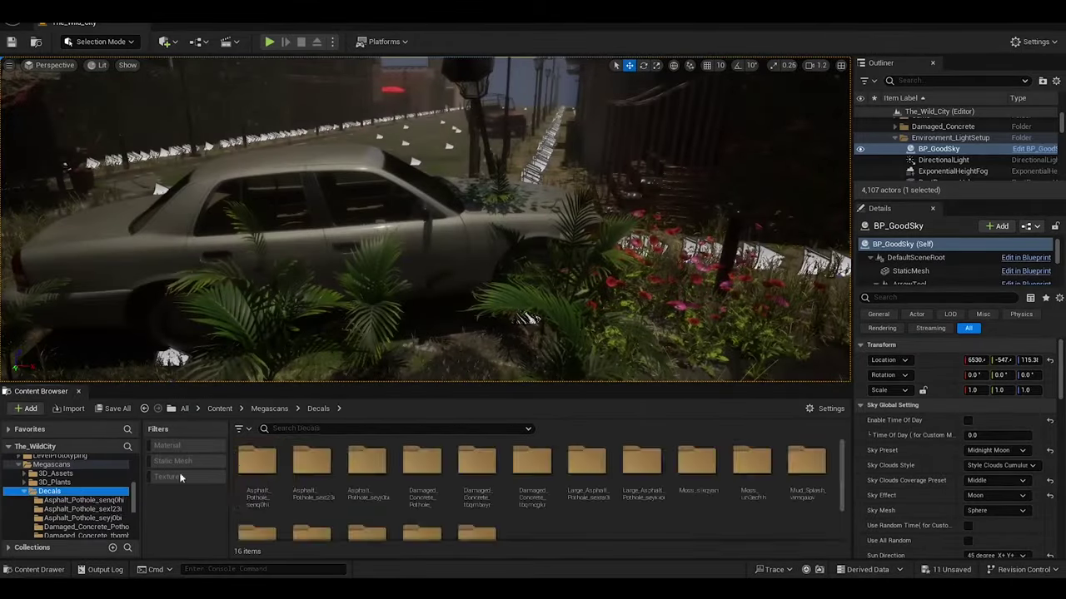
click(239, 428)
mouse_move(300, 466)
click(441, 460)
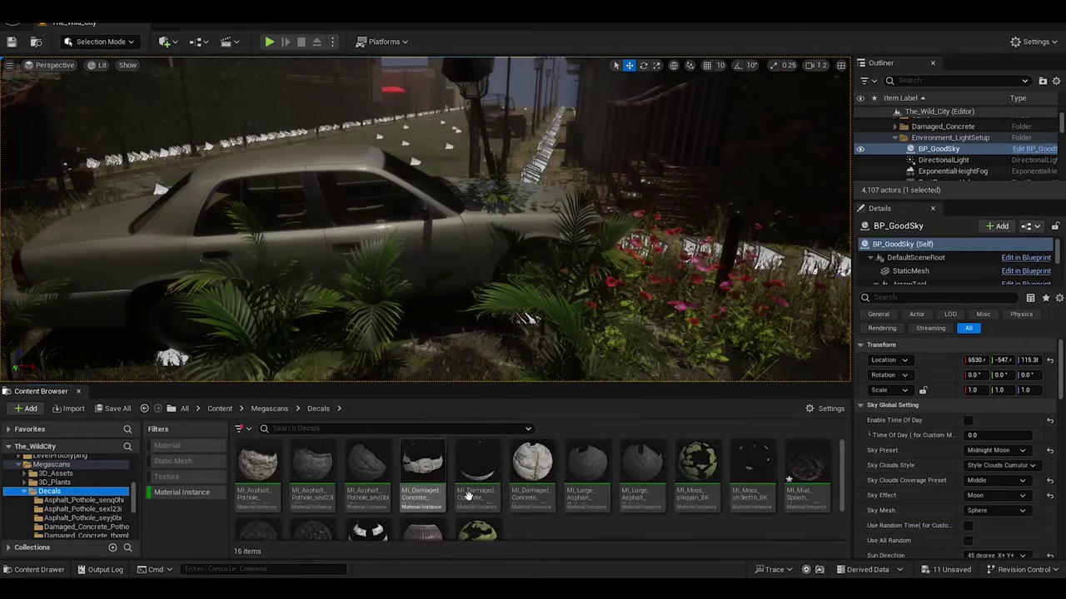
Place an MI_Mud_Splash decal by the white car, enlarging and tilting it toward the car's side.
drag(811, 479, 271, 250)
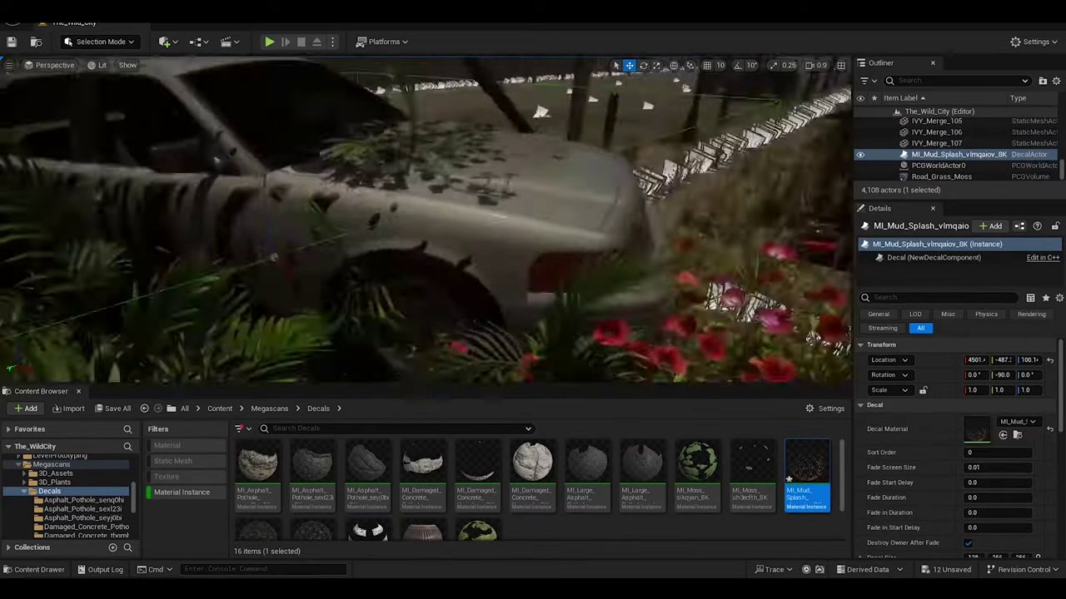
mouse_move(274, 257)
right_down()
mouse_move(369, 301)
mouse_move(486, 284)
right_up()
key(e)
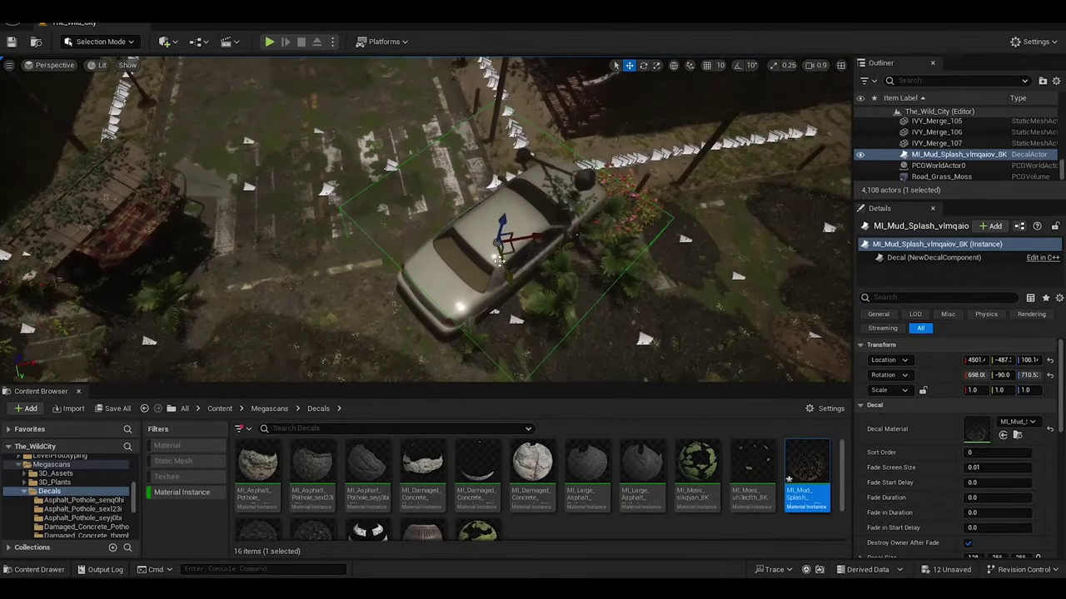
mouse_move(502, 254)
mouse_down()
mouse_move(520, 200)
mouse_move(558, 294)
mouse_up()
key(w)
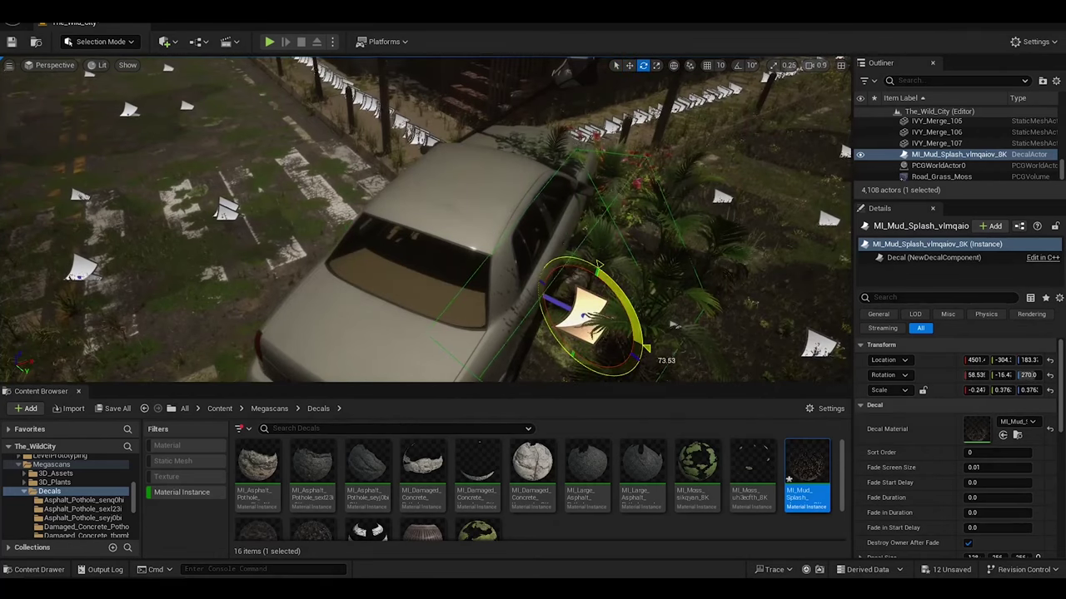
mouse_move(597, 265)
mouse_down()
mouse_move(583, 304)
mouse_move(450, 335)
mouse_up()
drag(462, 237, 457, 250)
key(r)
mouse_move(458, 249)
alt+mouse_down()
mouse_move(450, 308)
mouse_move(456, 301)
alt+mouse_up()
Fine-tune the mud splash's size and rotation on the door, then Alt-drag a copy along the car.
key(w)
mouse_move(456, 301)
alt+mouse_down()
mouse_move(466, 246)
mouse_move(325, 179)
mouse_move(301, 188)
alt+mouse_up()
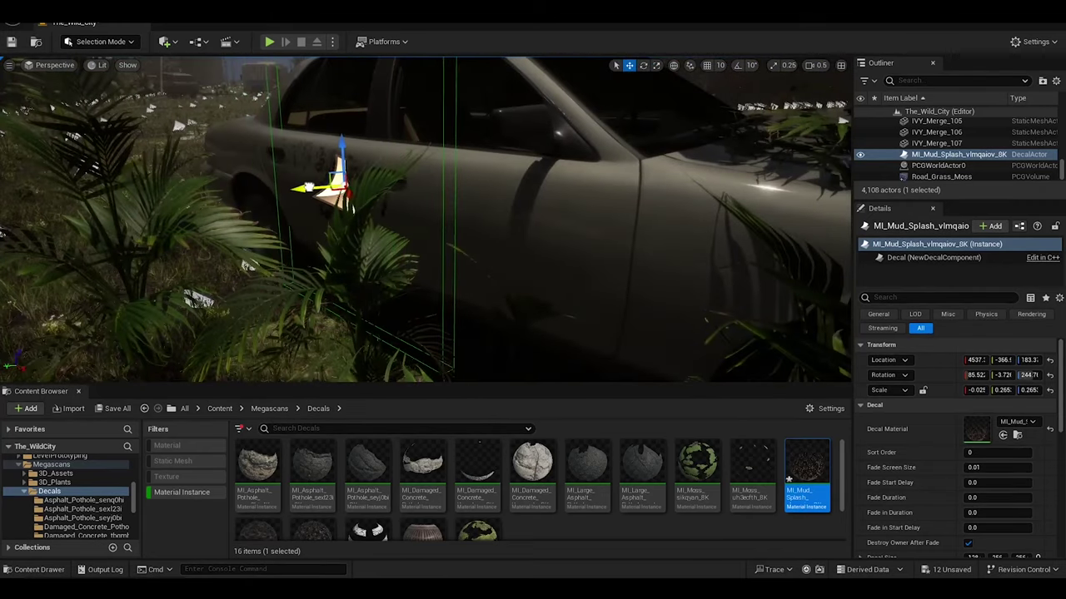
drag(317, 234, 362, 299)
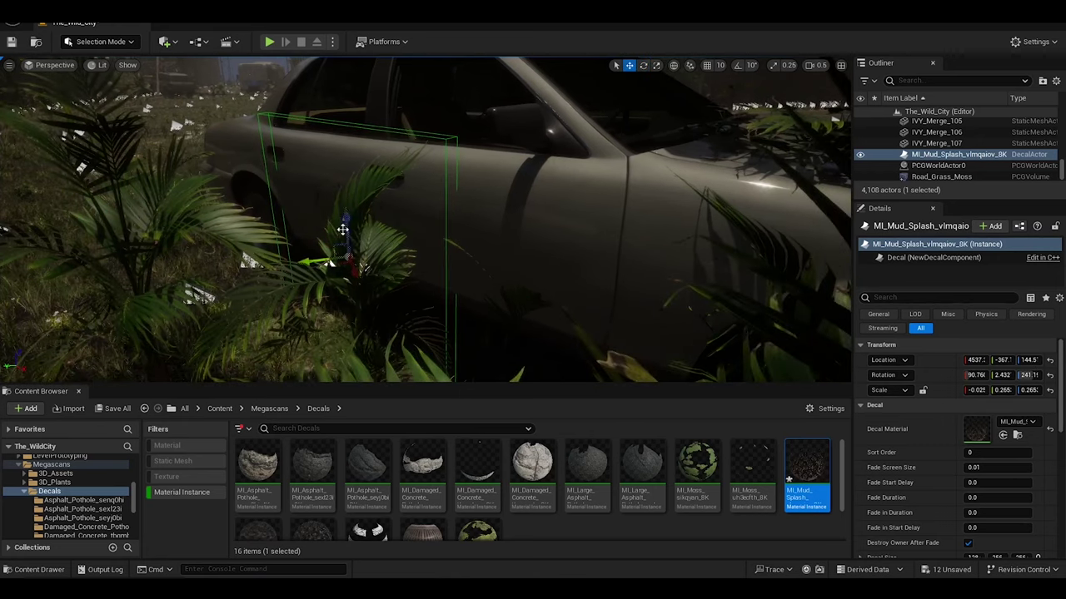
key(f)
alt+drag(393, 200, 428, 273)
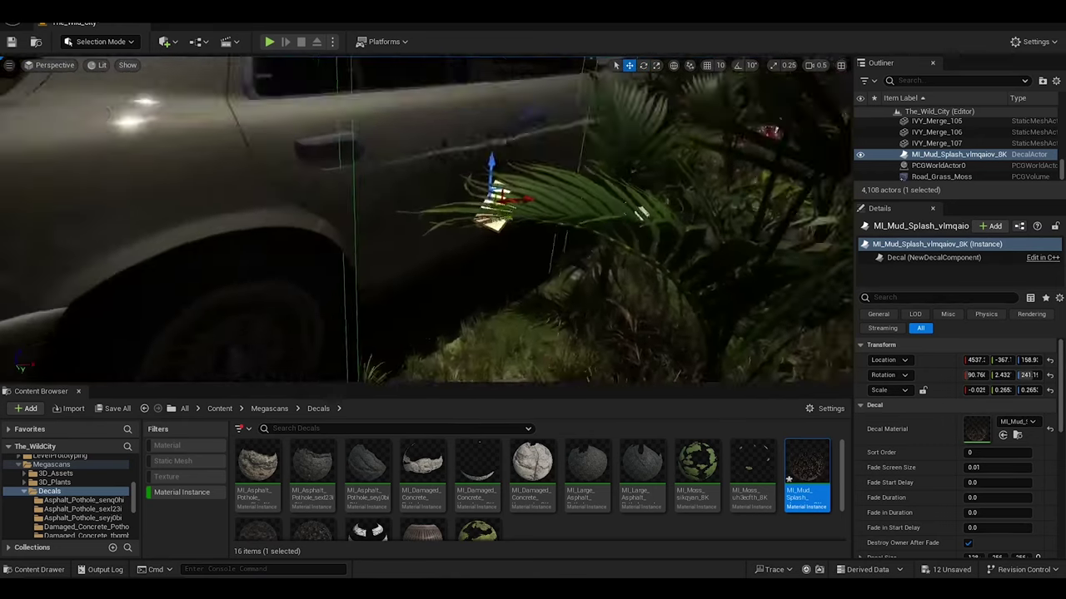
key(r)
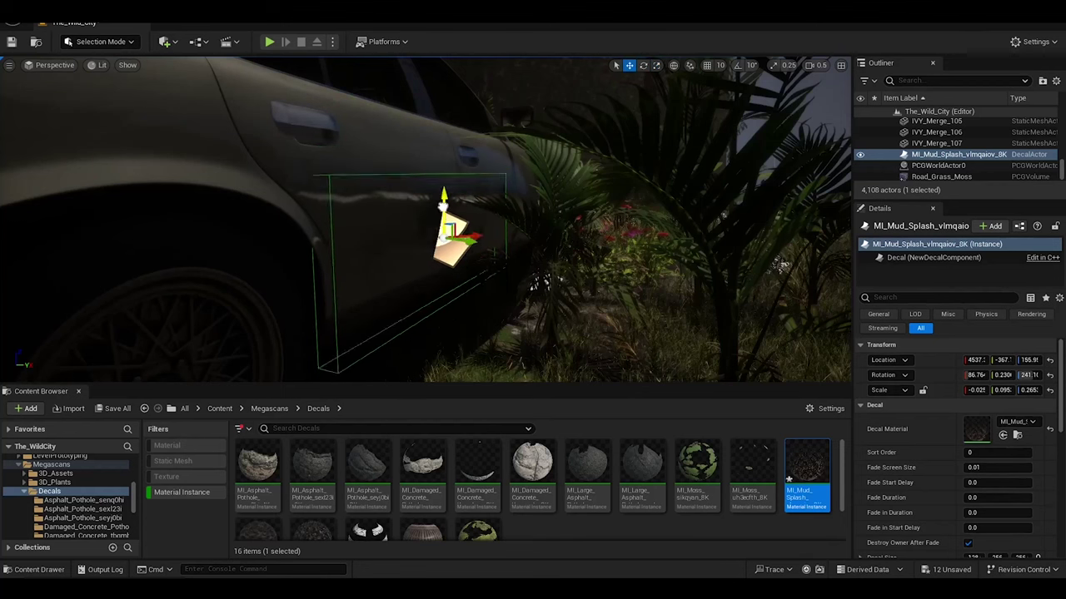
key(e)
mouse_move(444, 203)
mouse_down()
mouse_move(566, 287)
mouse_move(583, 283)
mouse_move(466, 267)
mouse_up()
key(w)
alt+drag(242, 262, 499, 297)
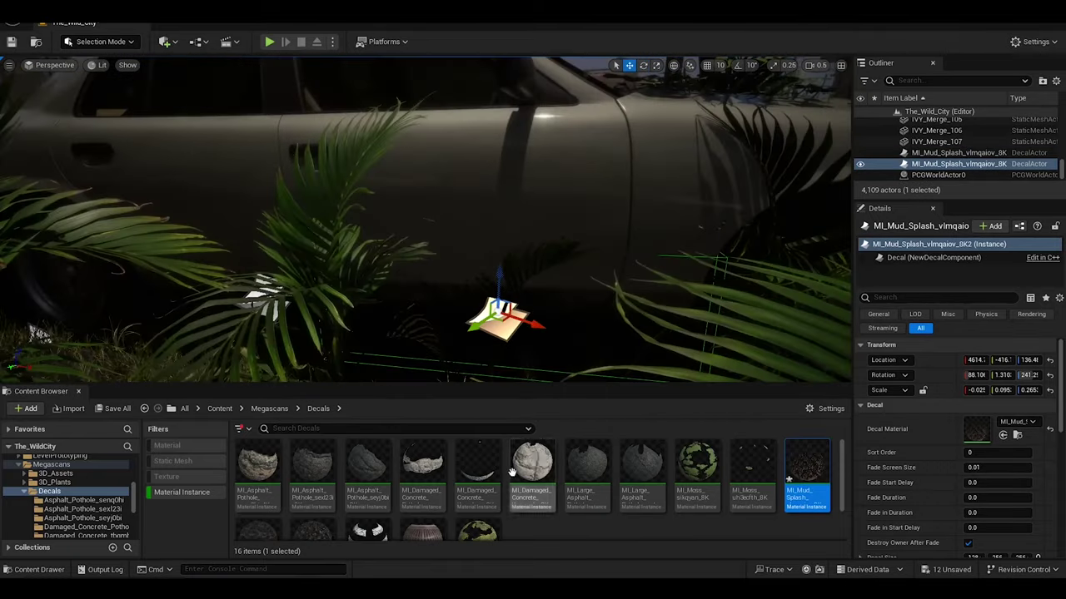
scroll(532, 487, down, 2)
Place an MI_Mud_Stain decal on the car roof, rotating and shrinking it to fit.
drag(312, 491, 416, 204)
key(e)
key(r)
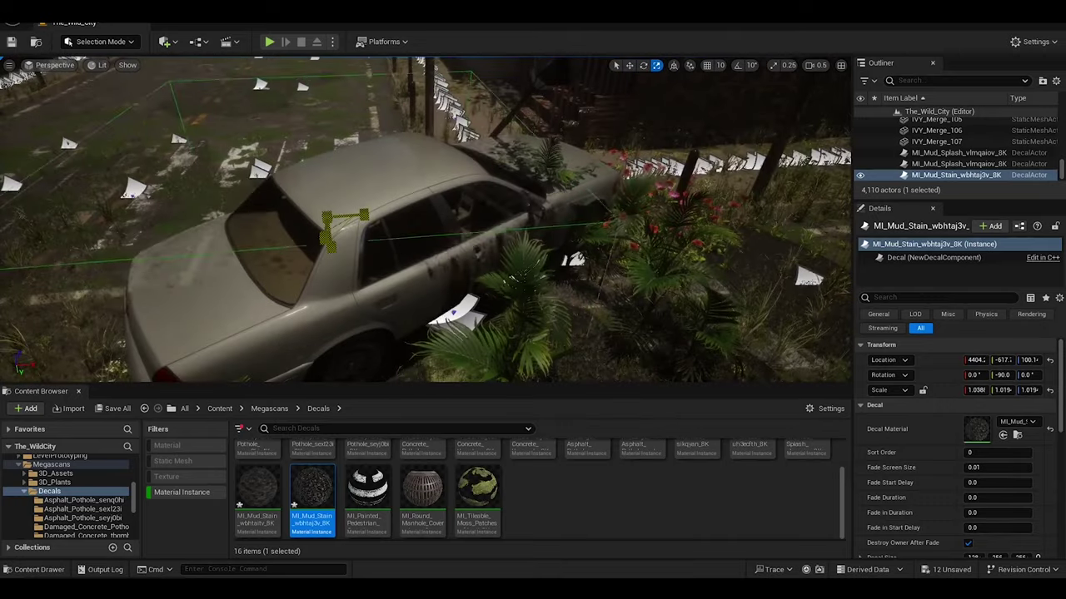
drag(348, 254, 468, 206)
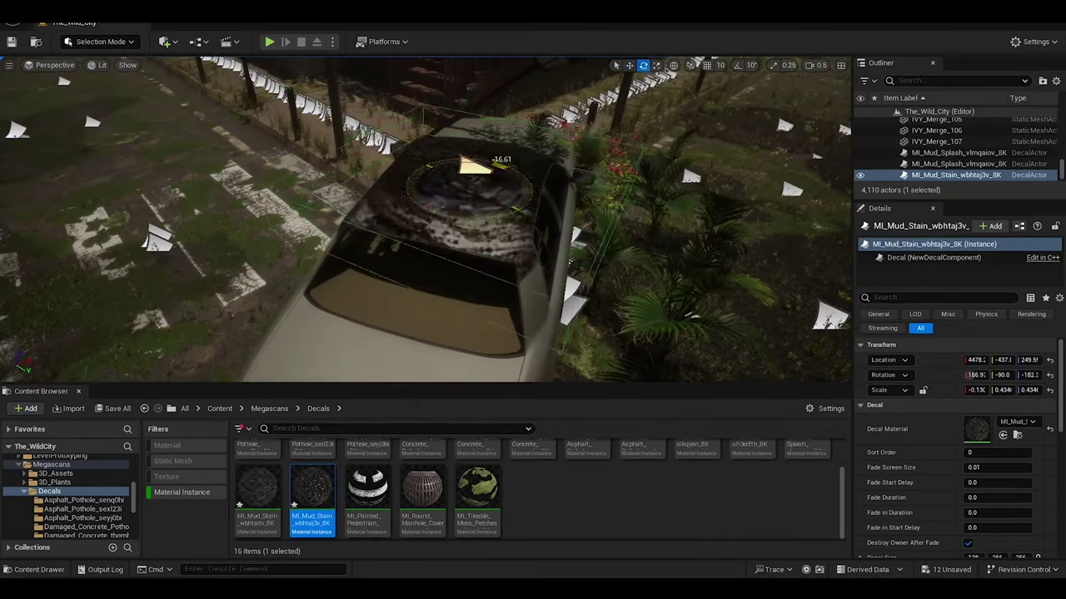
right_drag(477, 167, 582, 148)
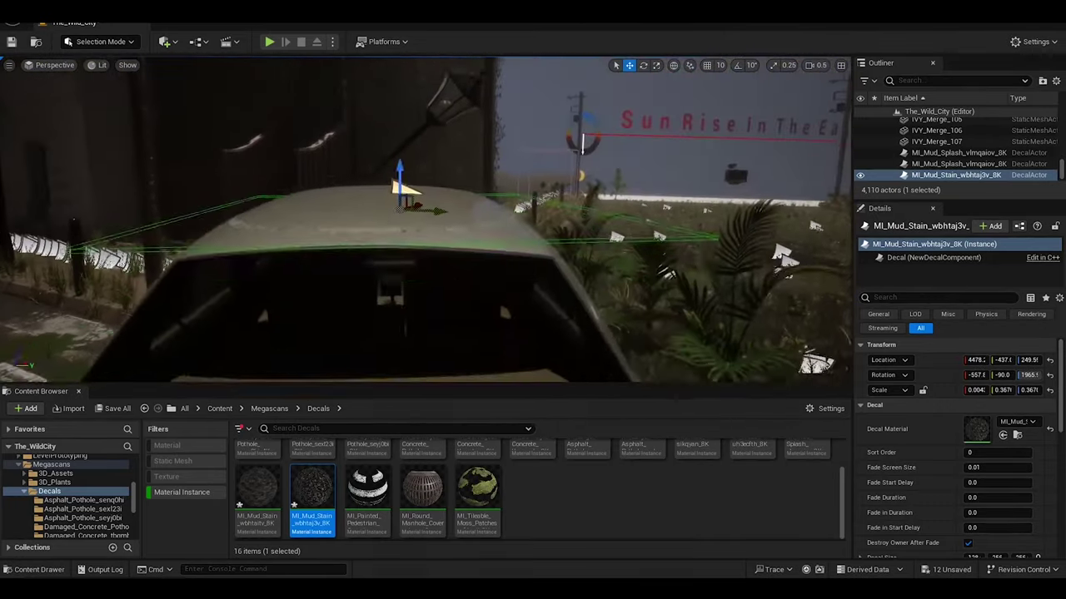
key(r)
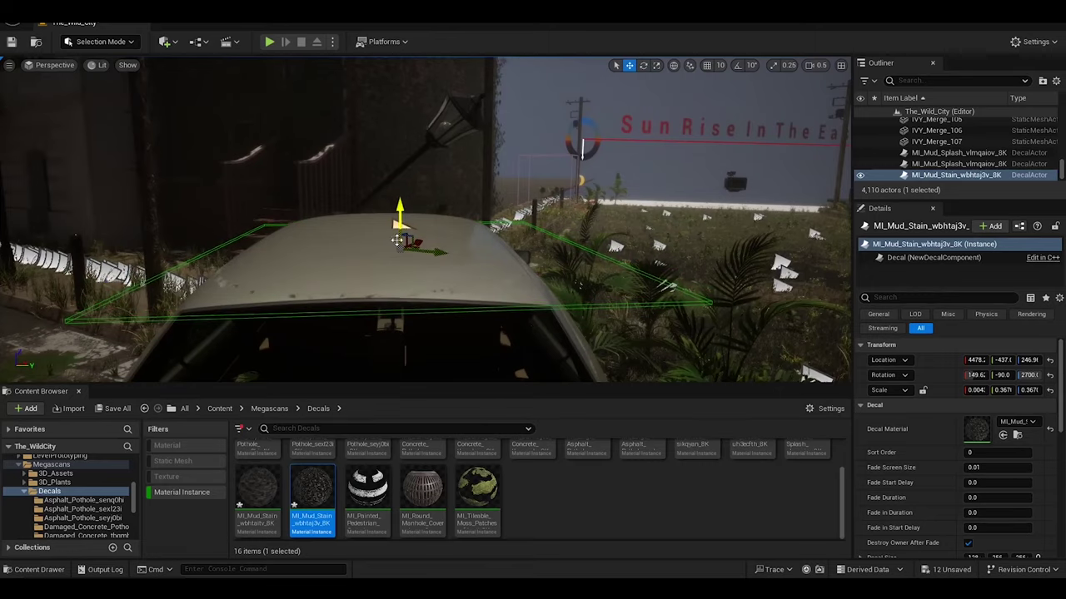
right_drag(733, 162, 582, 216)
right_drag(463, 290, 464, 290)
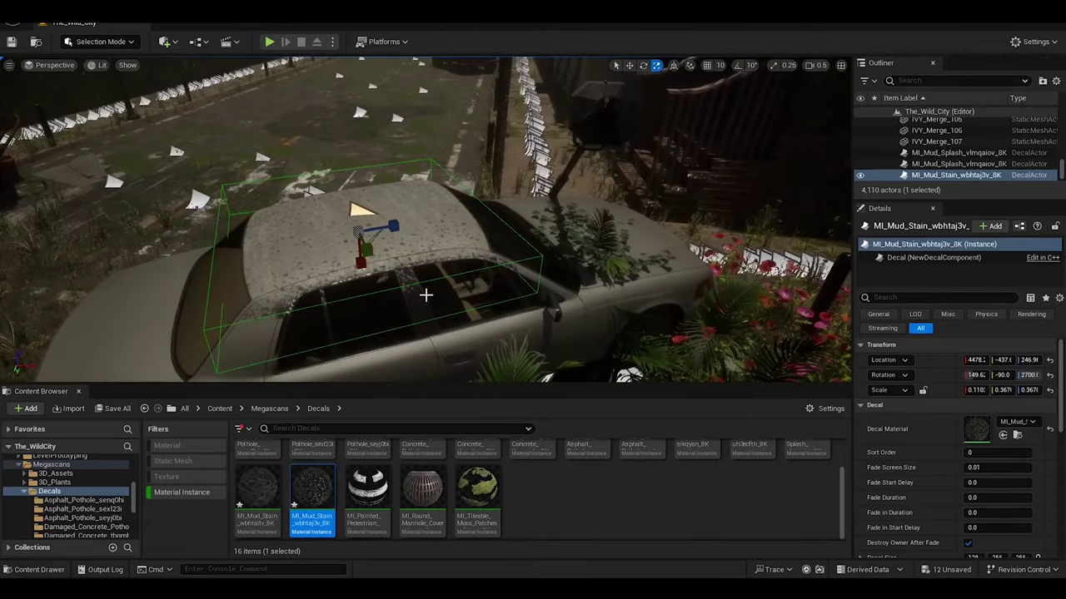
Alt-drag a copy of the mud stain onto the hood, tilting and sliding it into place.
key(e)
right_drag(353, 236, 353, 236)
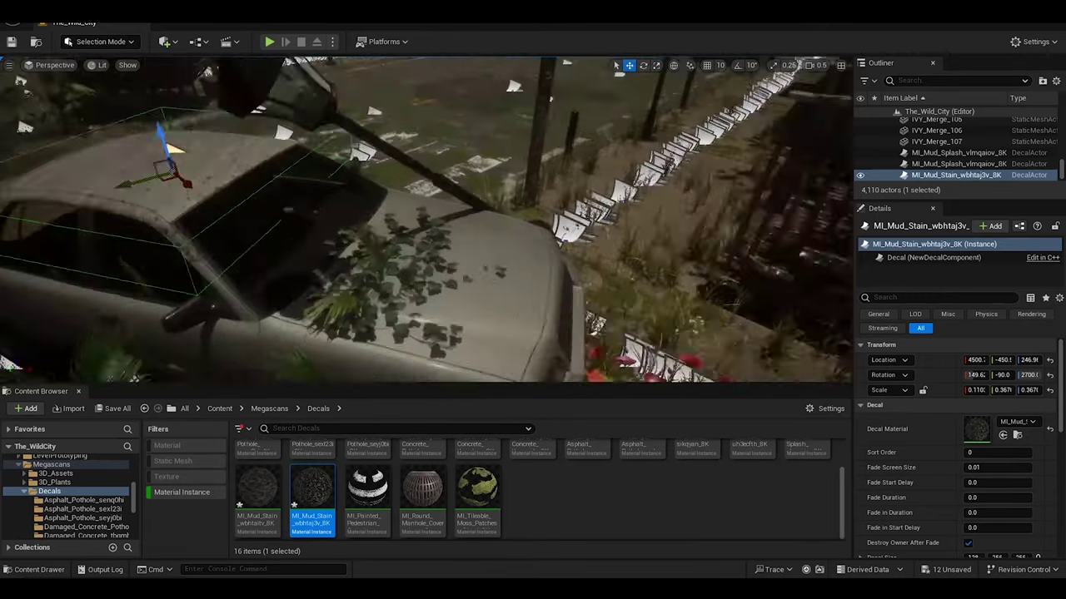
alt+drag(344, 286, 295, 298)
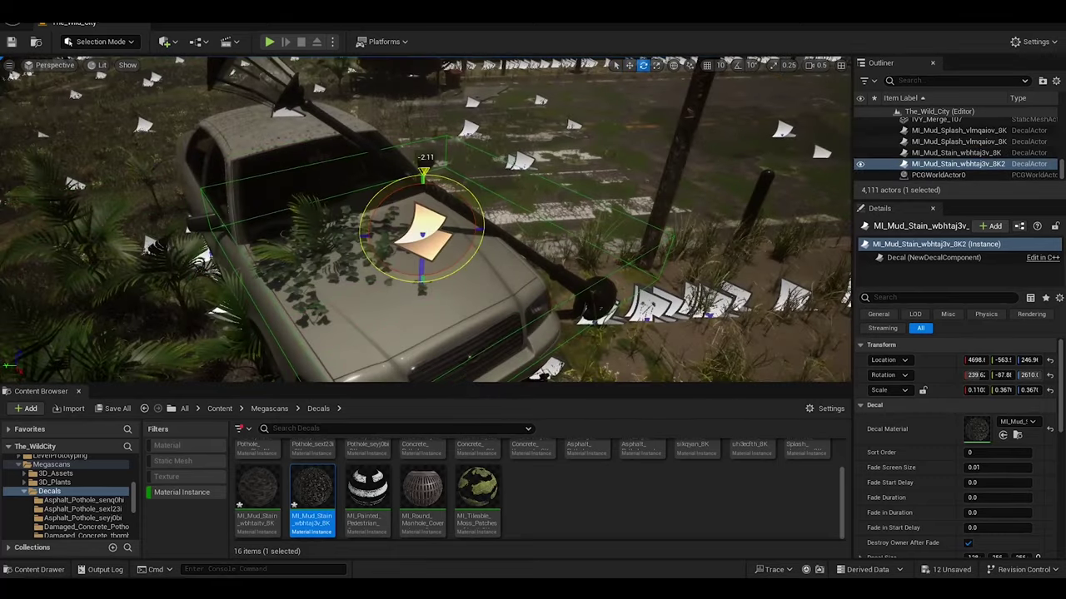
right_drag(426, 220, 427, 219)
key(w)
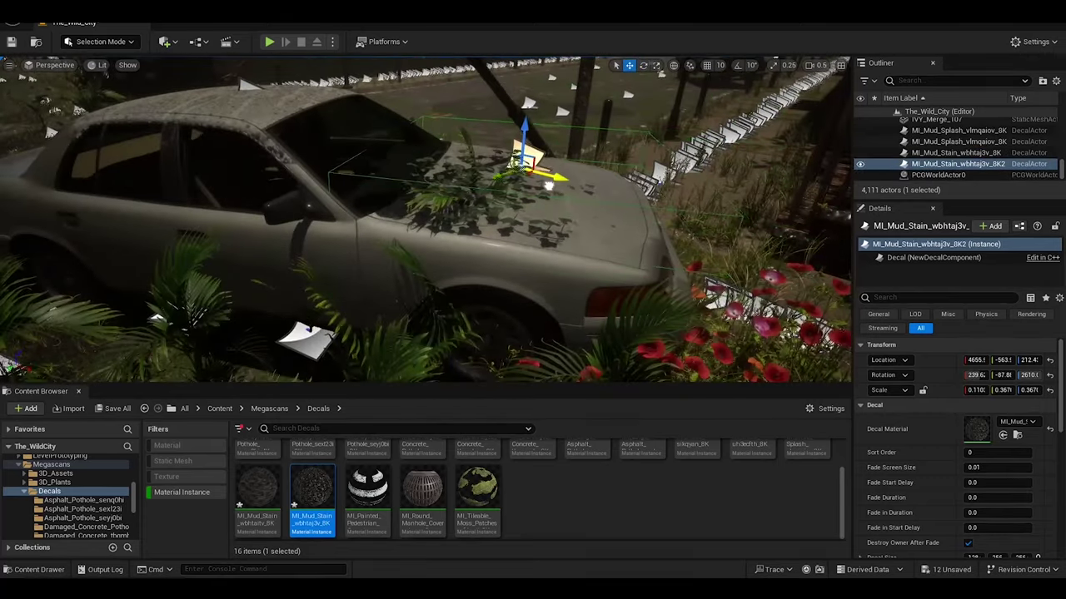
right_drag(548, 185, 547, 184)
drag(476, 178, 380, 179)
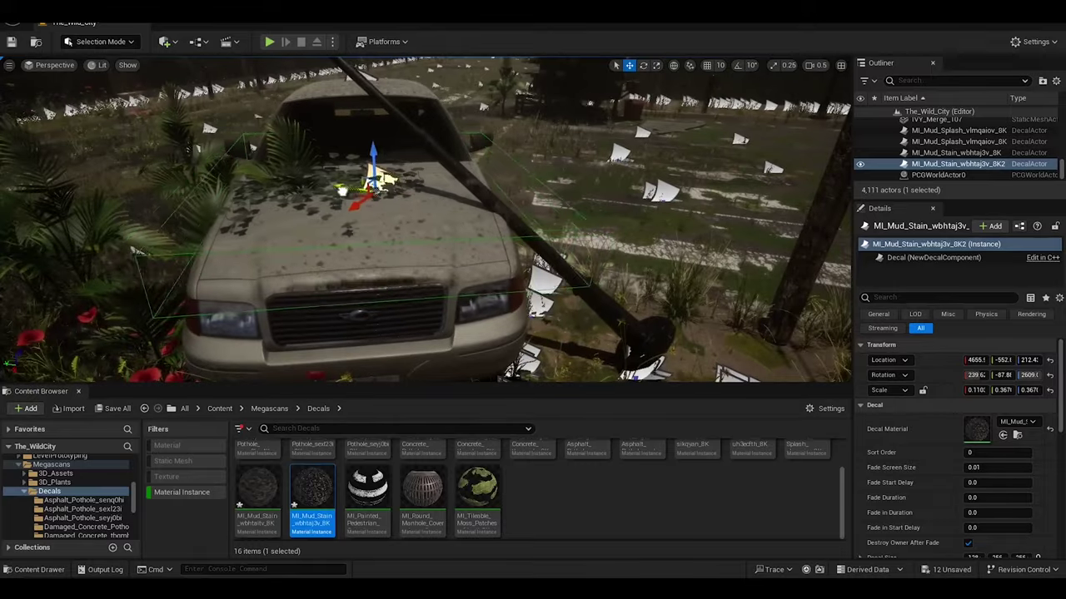
click(417, 324)
right_drag(418, 325, 417, 325)
Place another MI_Mud_Stain decal on the car's side, scaling it down and tilting it against the door.
drag(257, 499, 400, 327)
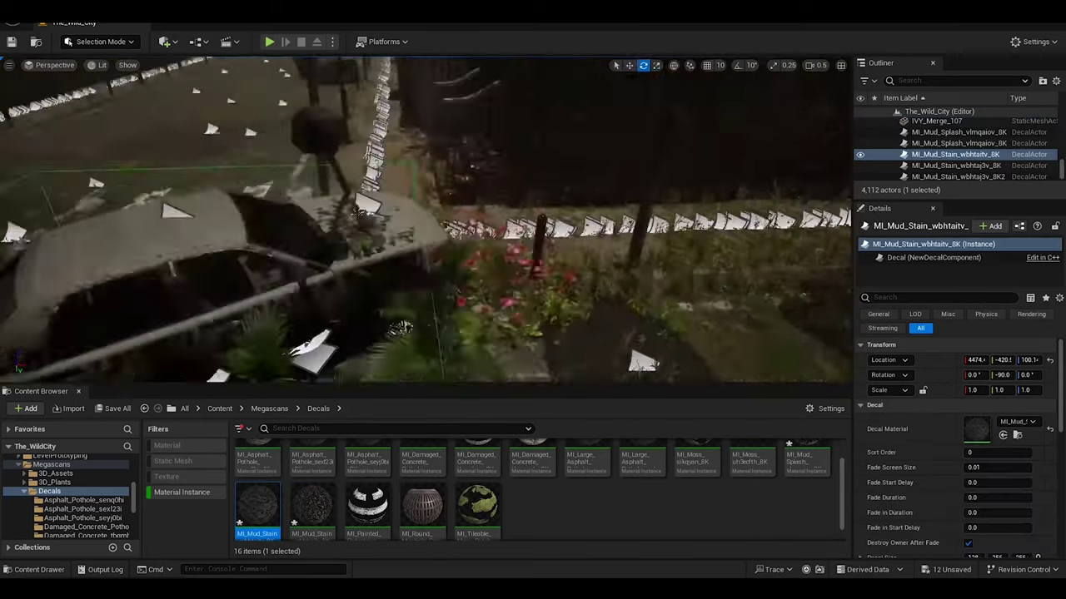
right_drag(400, 327, 399, 327)
key(r)
drag(381, 291, 416, 291)
shift+drag(397, 247, 392, 282)
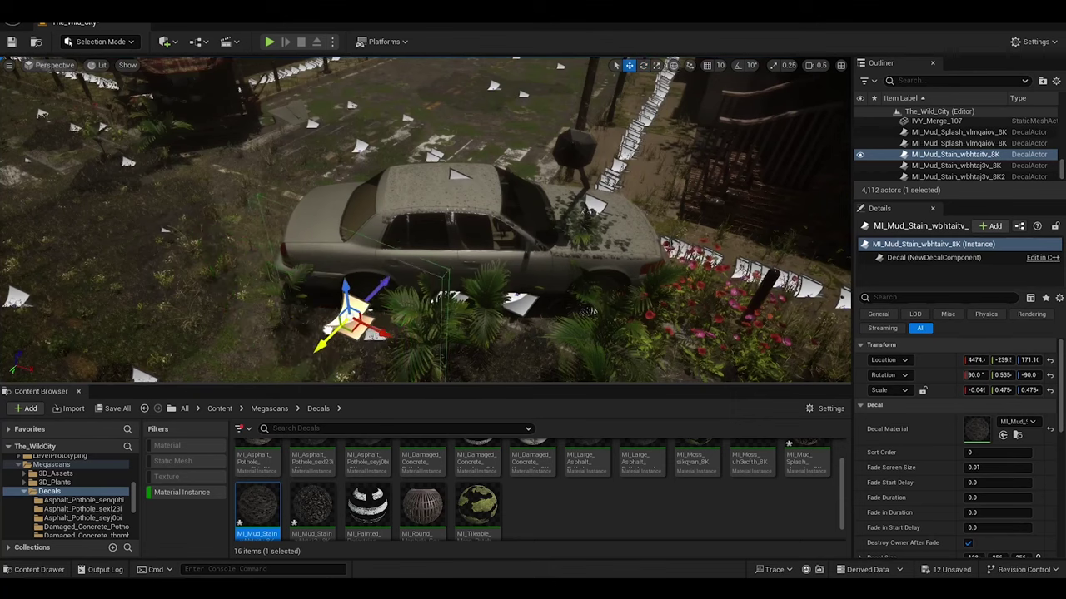
key(e)
mouse_move(376, 333)
mouse_down()
mouse_move(416, 310)
mouse_move(440, 331)
mouse_move(450, 241)
mouse_up()
key(w)
key(e)
mouse_move(441, 200)
mouse_down()
mouse_move(418, 179)
mouse_move(392, 238)
mouse_up()
key(w)
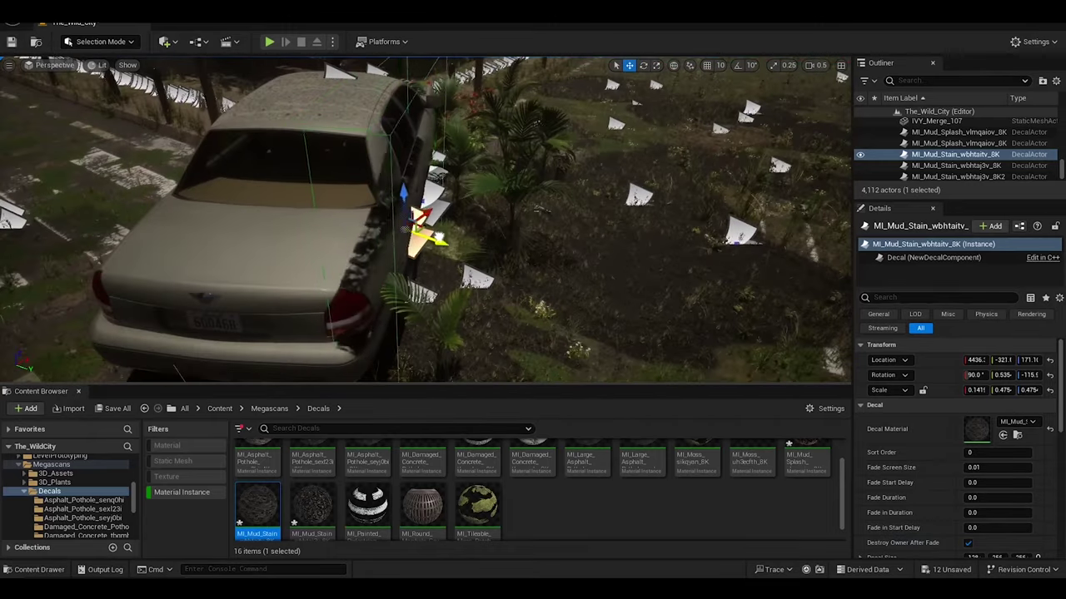
right_drag(461, 249, 376, 263)
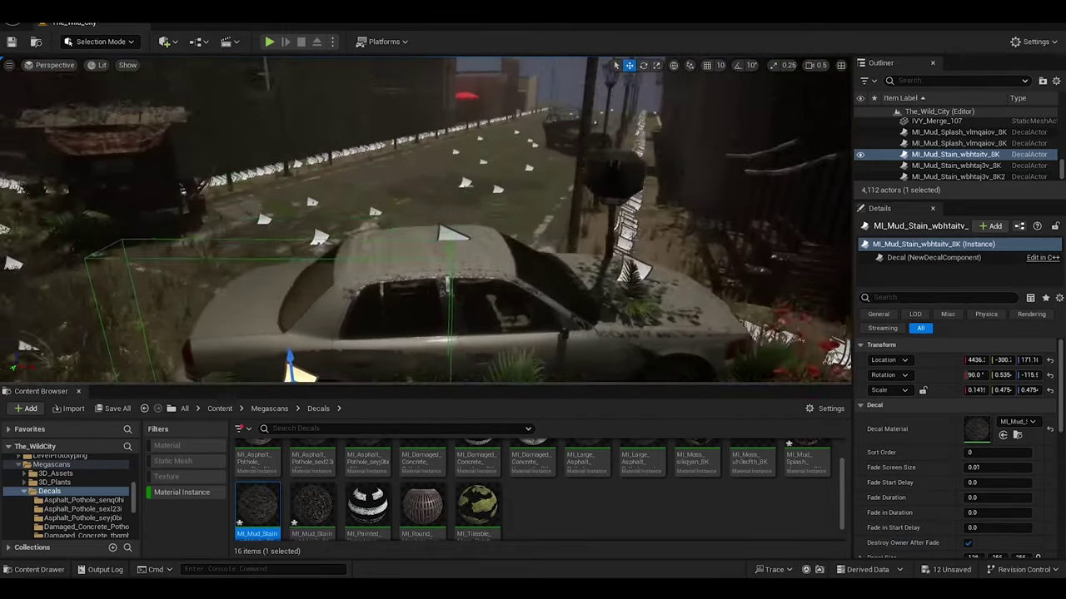
Duplicate the side stain toward the car's front and nudge the copy into place.
alt+drag(358, 250, 452, 314)
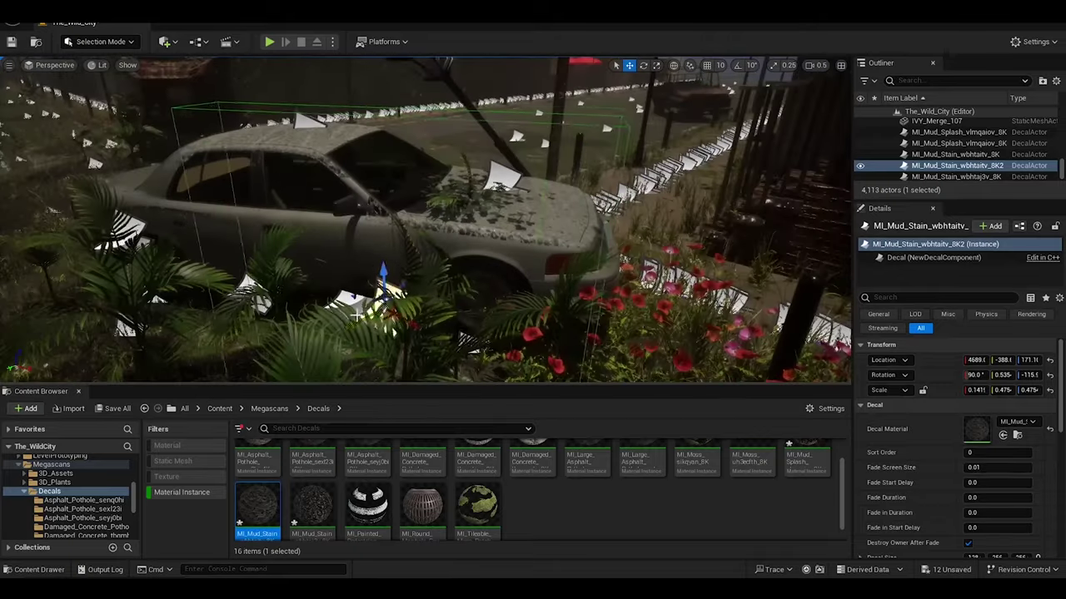
key(e)
right_drag(423, 260, 554, 283)
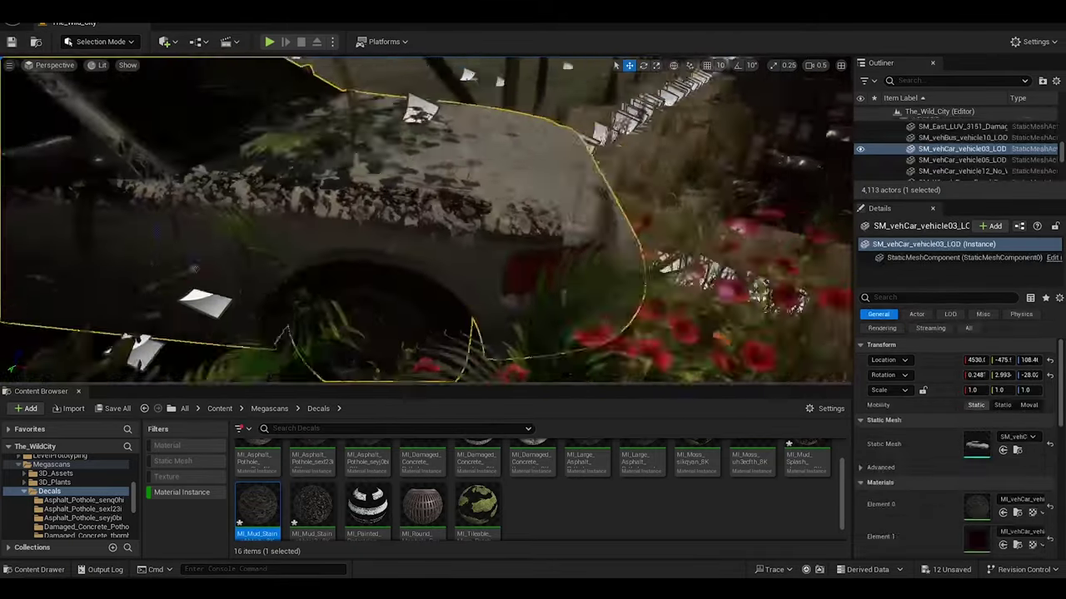
right_drag(50, 362, 416, 208)
click(338, 241)
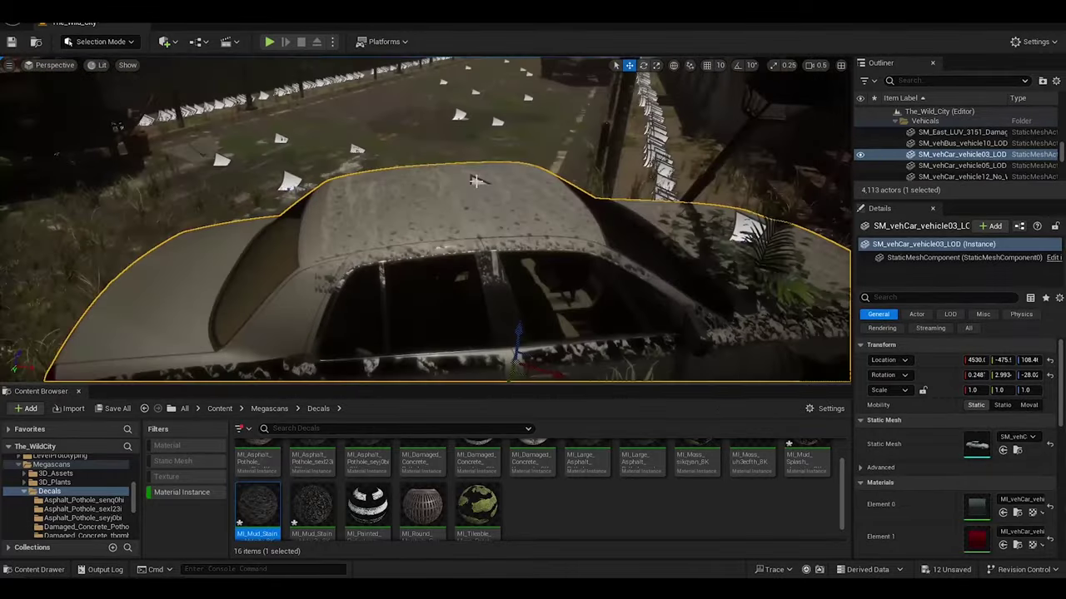
Add a mud stain on the trunk, then duplicate it and rotate the copy onto the car's front.
drag(257, 504, 447, 201)
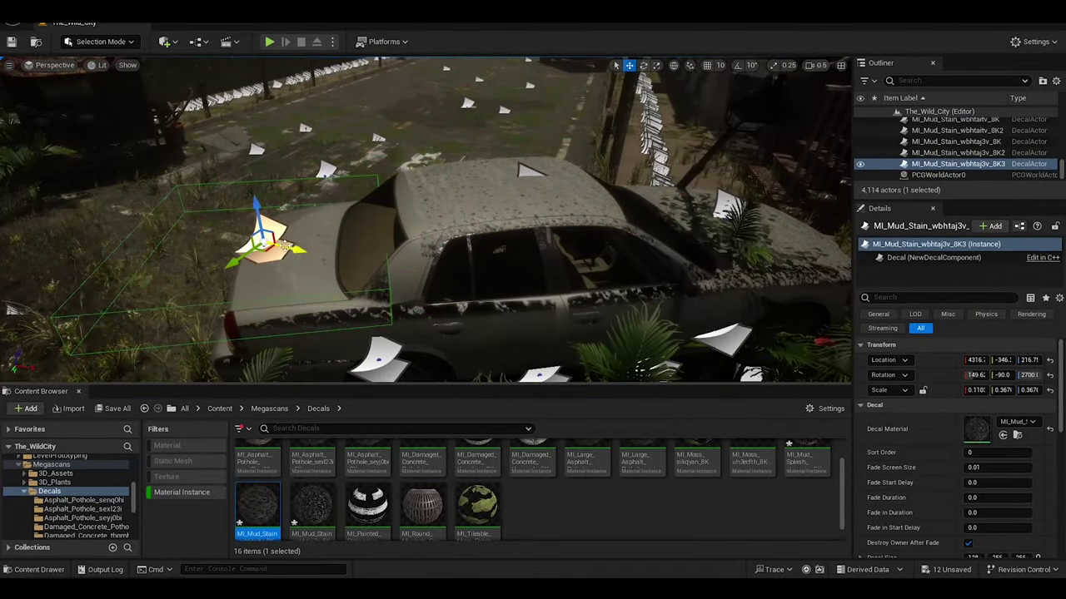
key(e)
mouse_move(284, 246)
right_down()
mouse_move(330, 174)
mouse_move(416, 200)
mouse_move(425, 216)
right_up()
key(w)
click(466, 267)
mouse_move(466, 266)
right_down()
mouse_move(483, 275)
mouse_move(435, 205)
right_up()
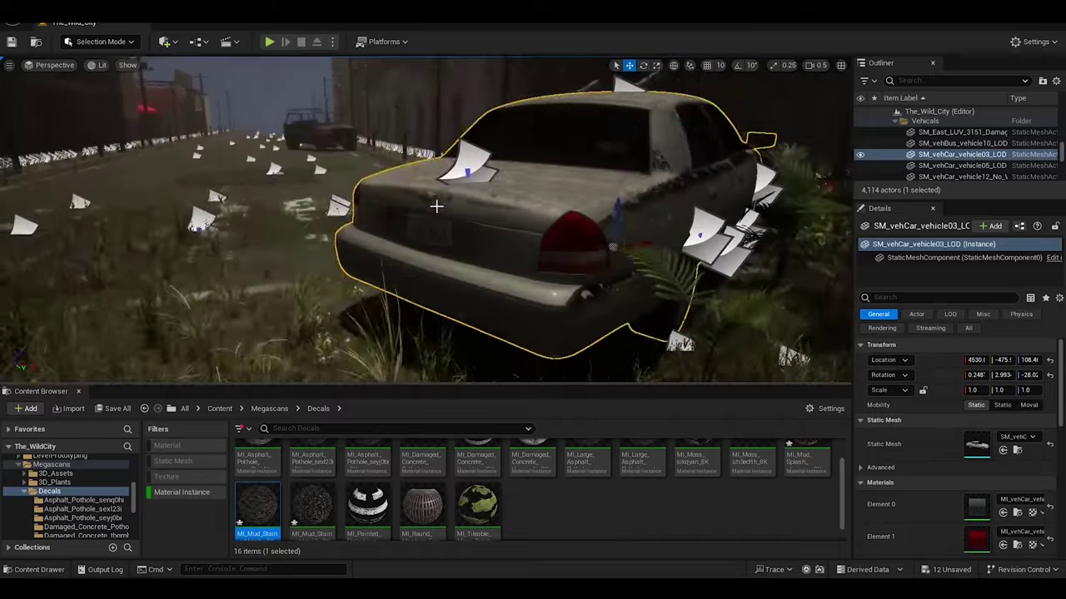
click(379, 204)
key(e)
alt+drag(375, 166, 435, 218)
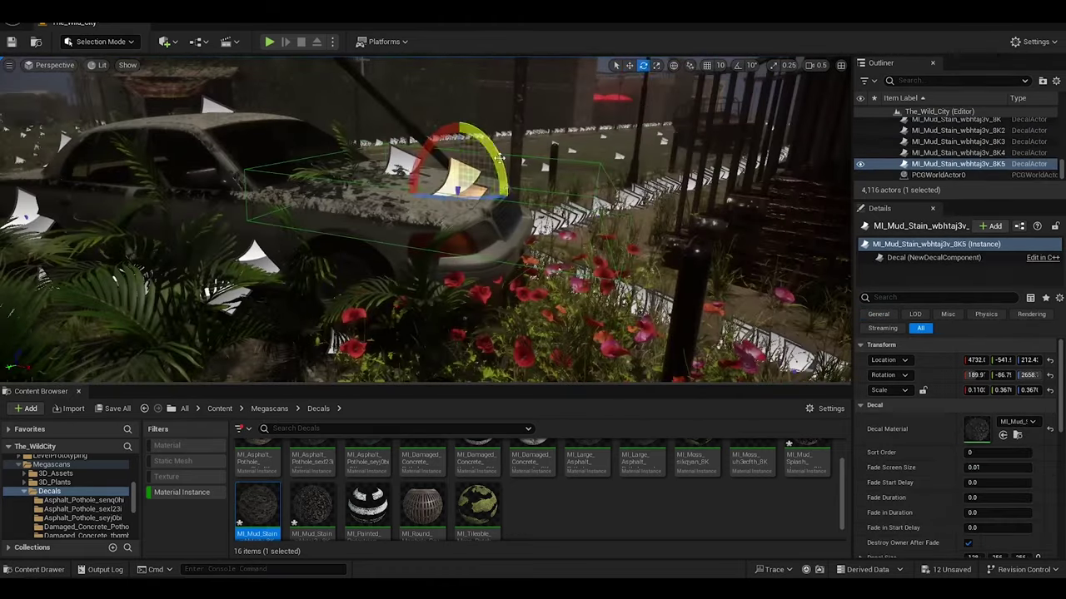
drag(500, 158, 477, 140)
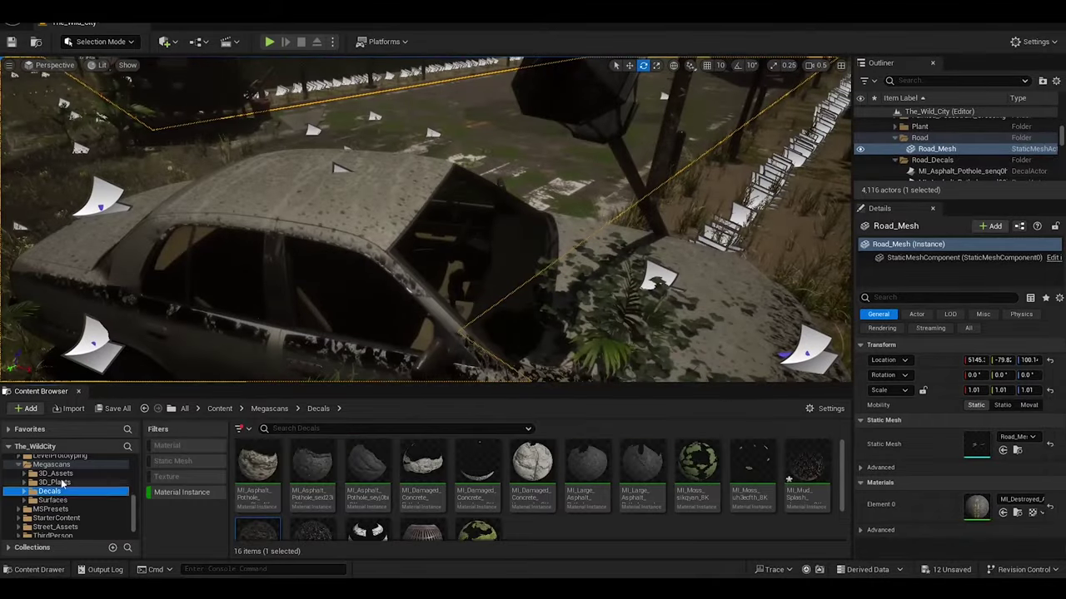
Open the 3D_Plants > Acacia_semkO folder and undo an accidental selection.
double_click(54, 482)
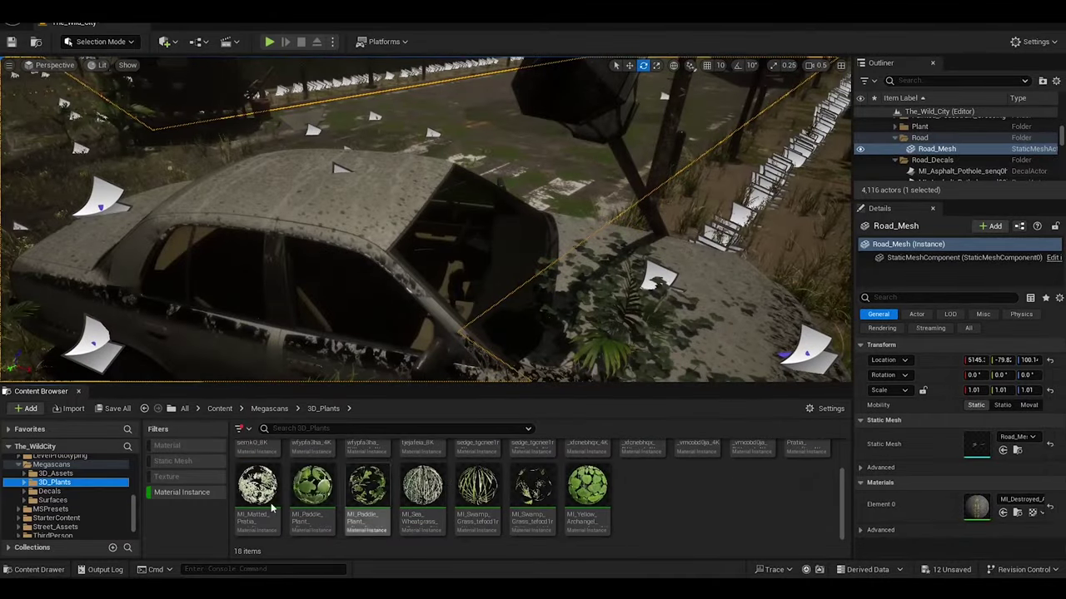
click(69, 492)
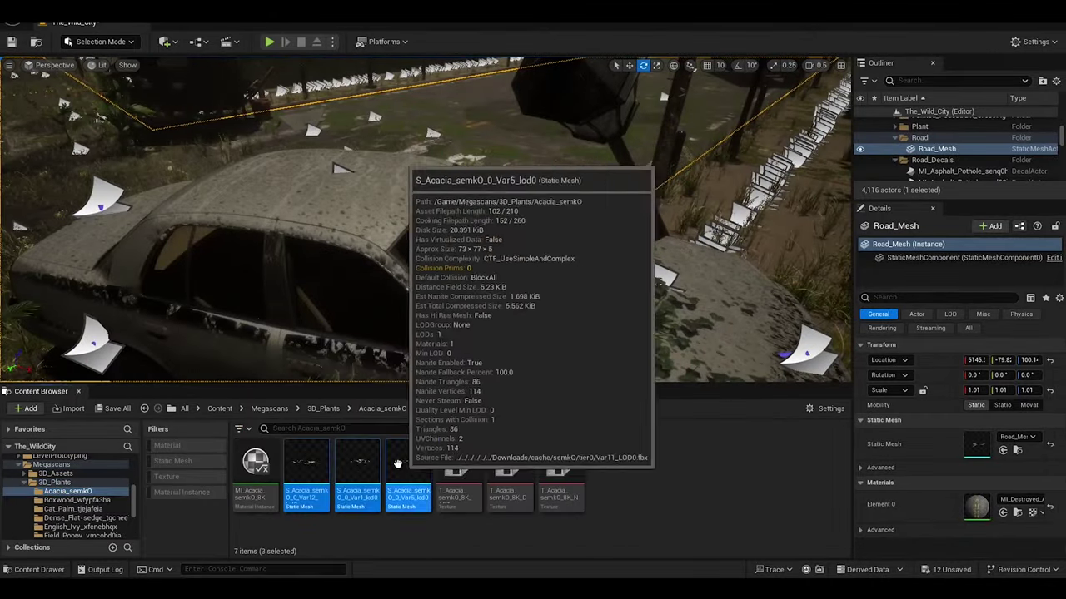
key(ctrl+z)
key(ctrl+z)
key(ctrl+z)
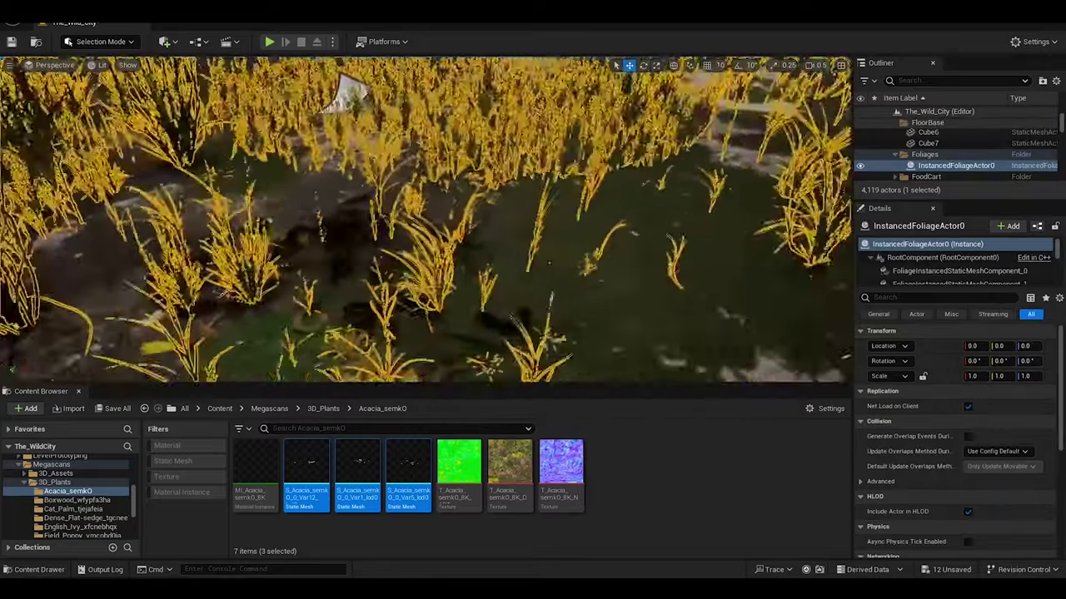
key(ctrl+z)
Place and duplicate Acacia_semkO leaf clumps across the car's roof and hood.
key(ctrl+z)
key(ctrl+z)
key(ctrl+z)
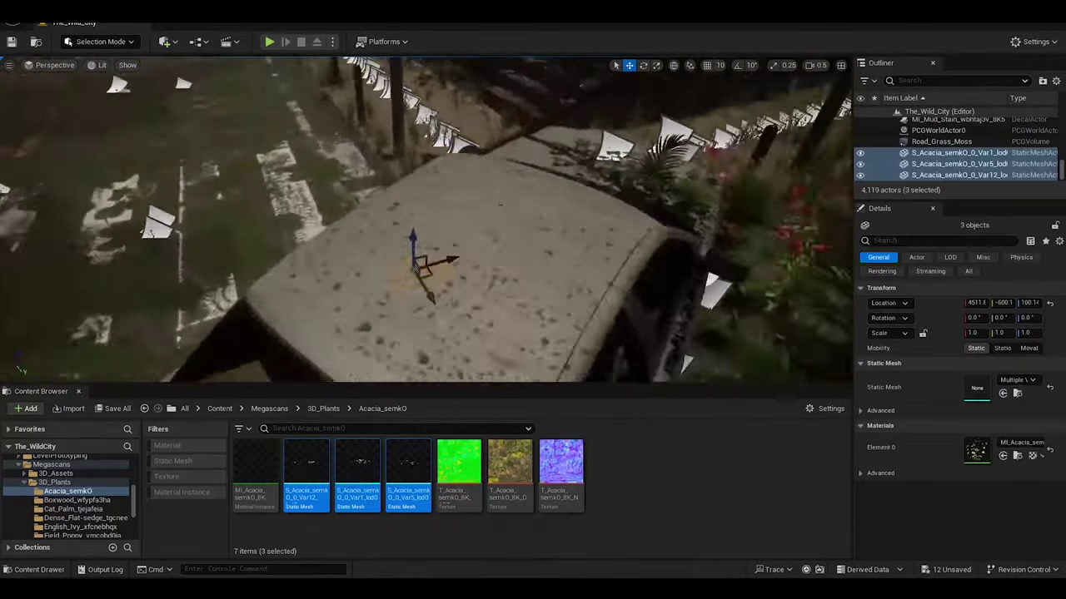
key(ctrl+z)
key(ctrl+z)
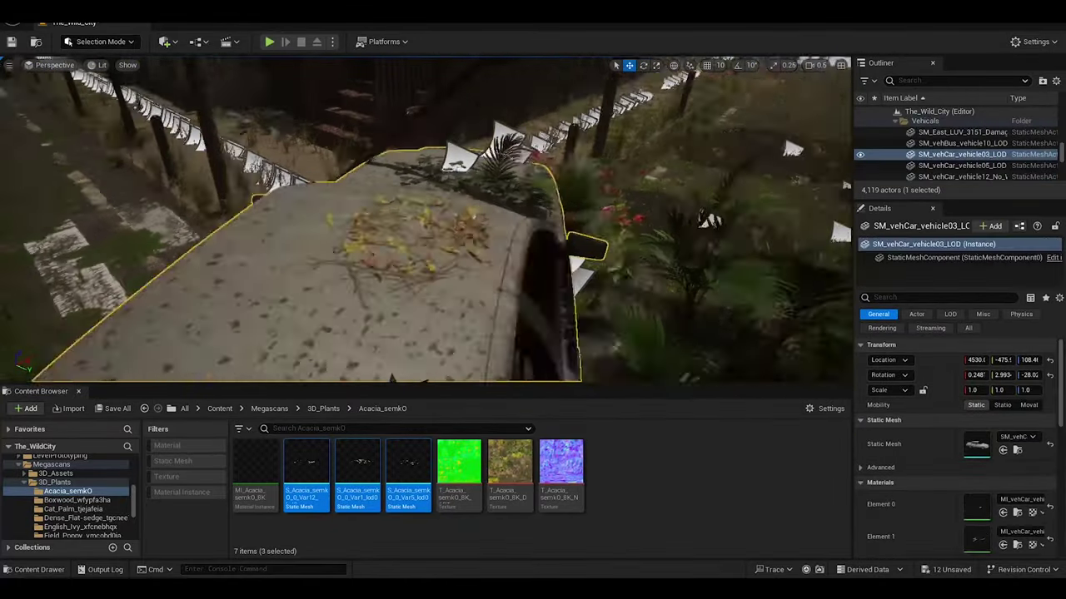
key(ctrl+z)
key(ctrl+z)
key(ctrl+z)
key(ctrl+z)
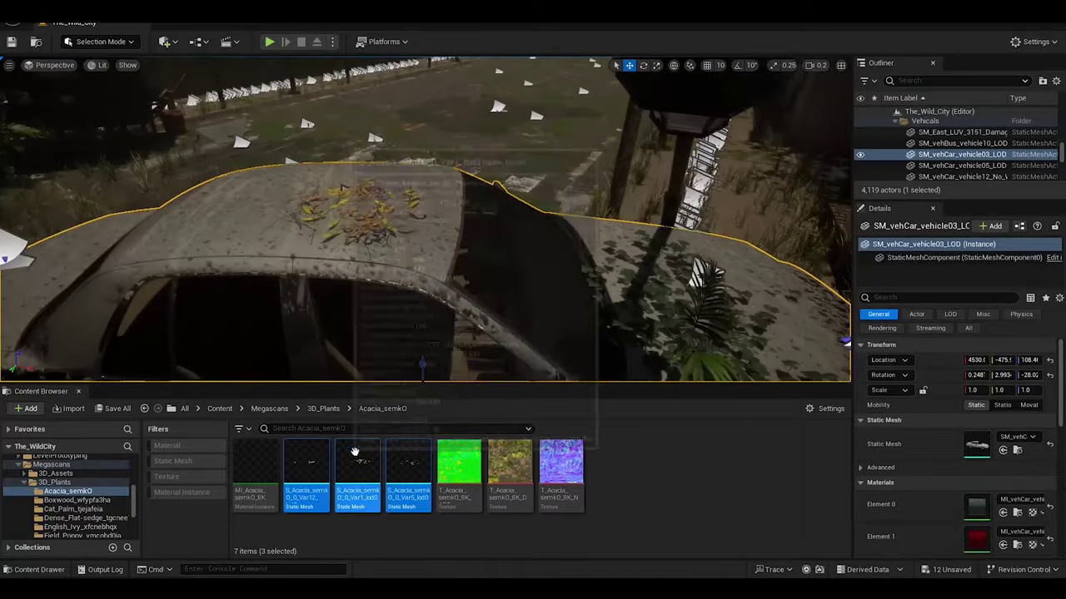
key(ctrl+z)
key(ctrl+z)
key(ctrl+z)
key(ctrl+z)
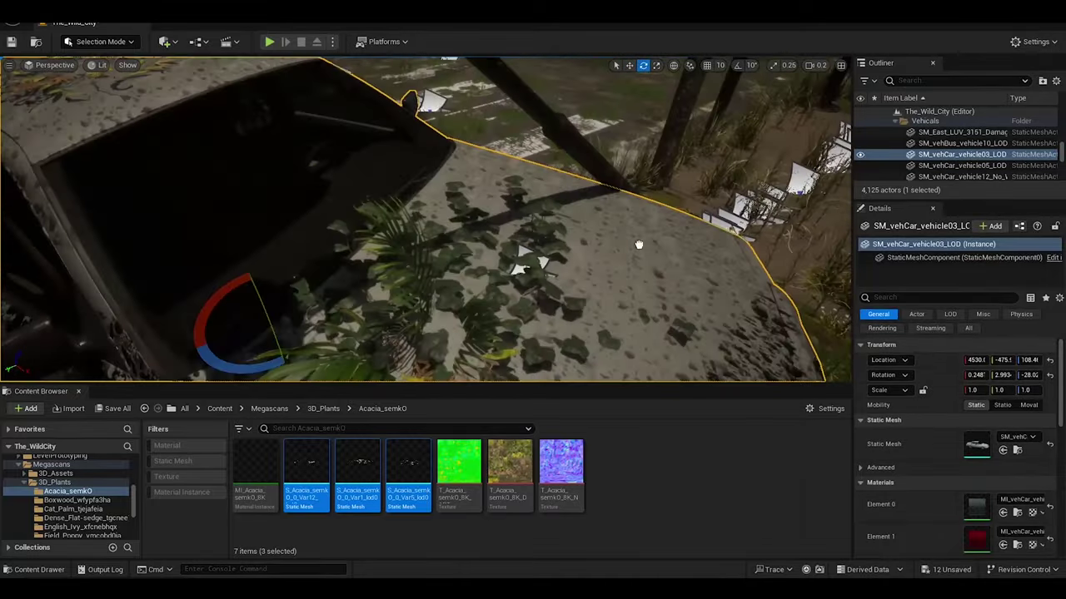
key(ctrl+z)
key(ctrl+z)
key(ctrl+z)
key(ctrl+z)
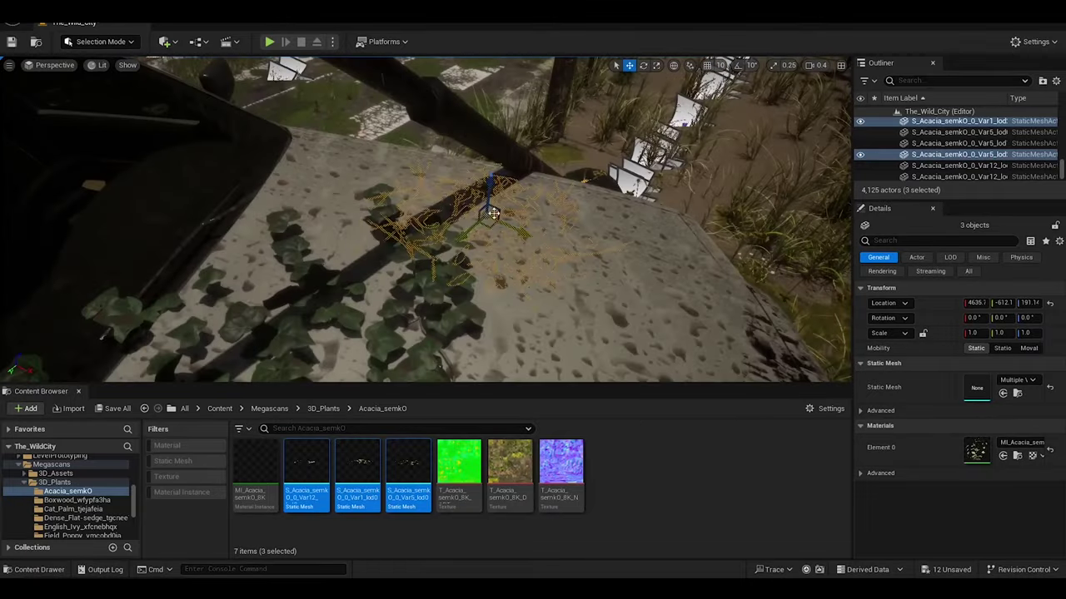